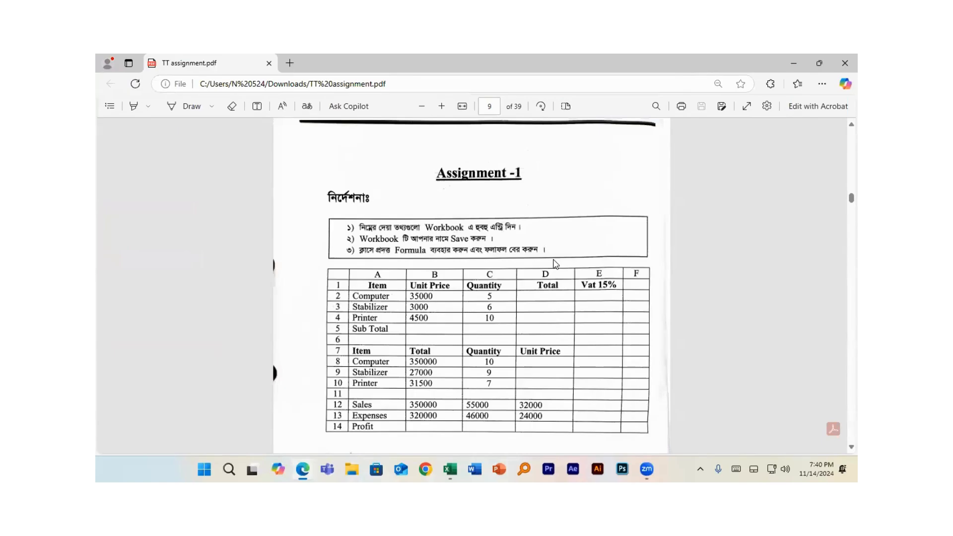
Review the Assignment-1 and Assignment-2 instructions and data tables in the assignment PDF
scroll(555, 263, "down", 8)
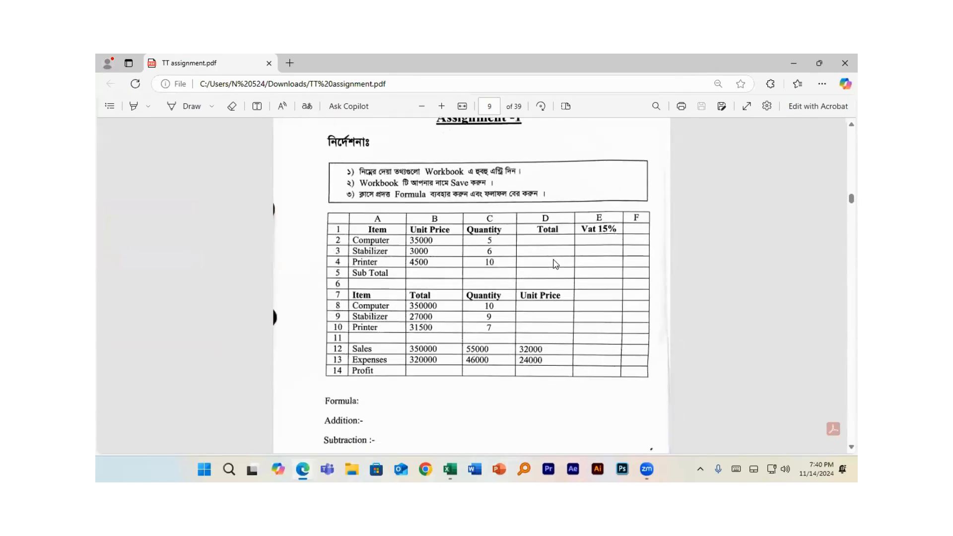
scroll(555, 263, "down", 8)
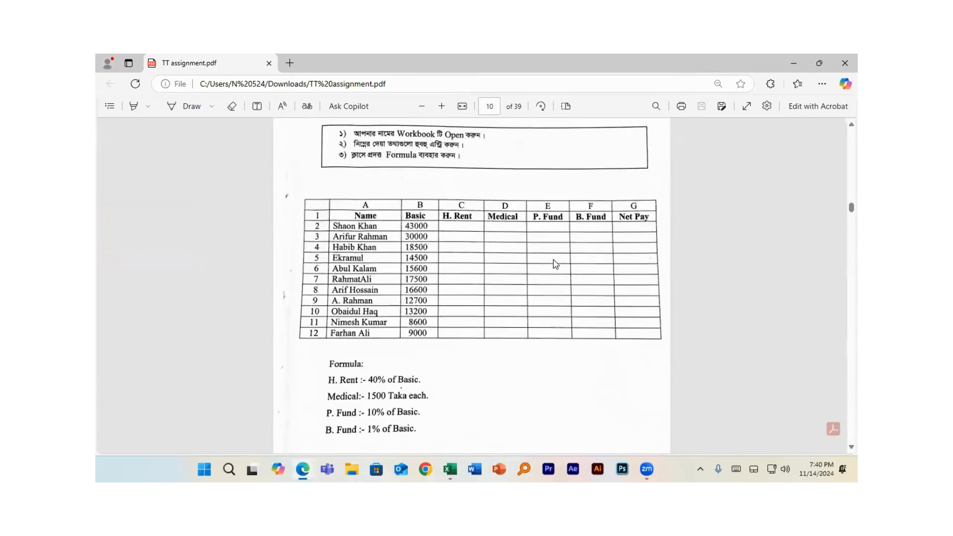
scroll(556, 263, "up", 10)
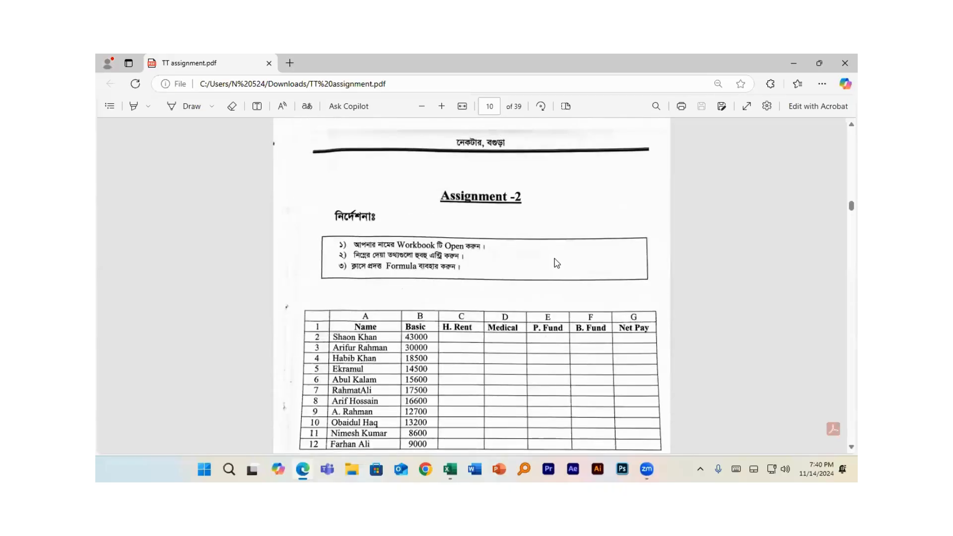
scroll(556, 263, "up", 3)
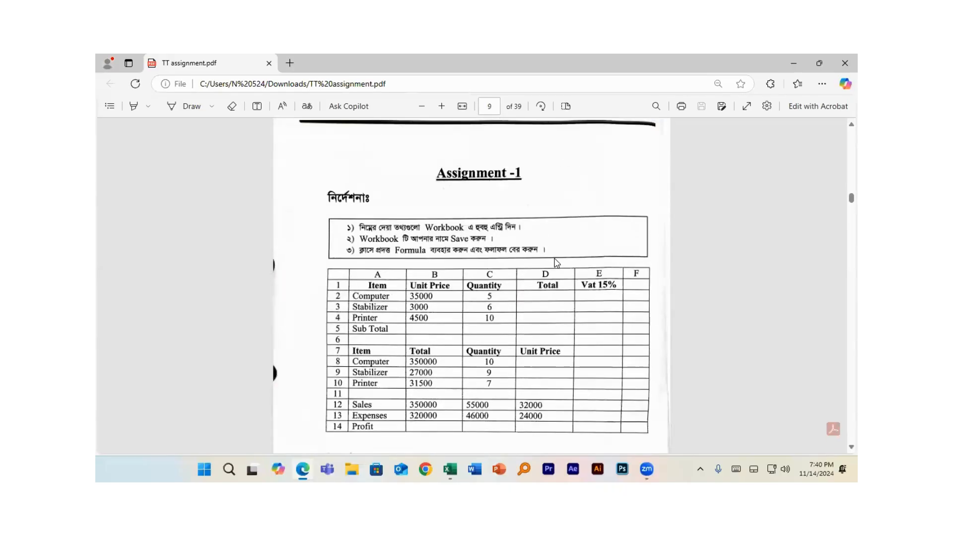
scroll(556, 263, "down", 1)
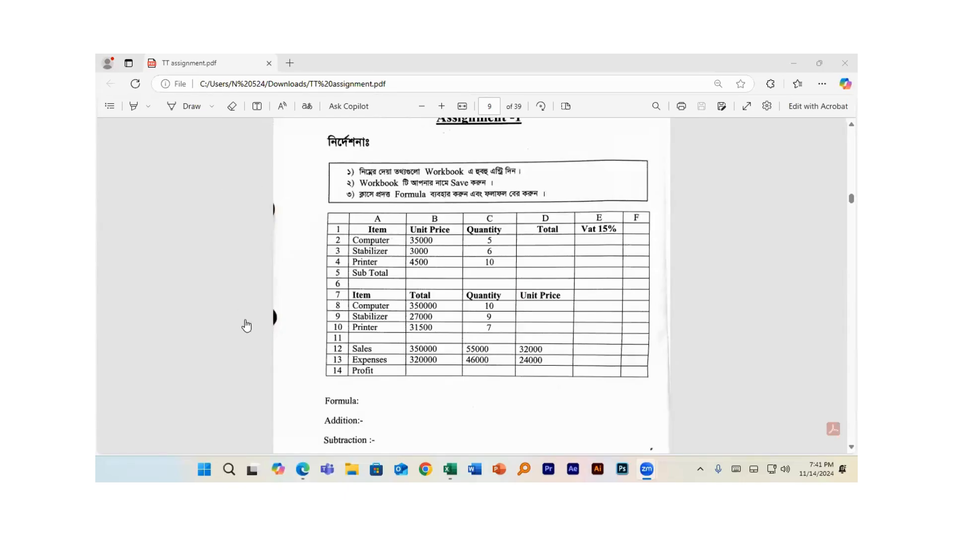
left_click(450, 469)
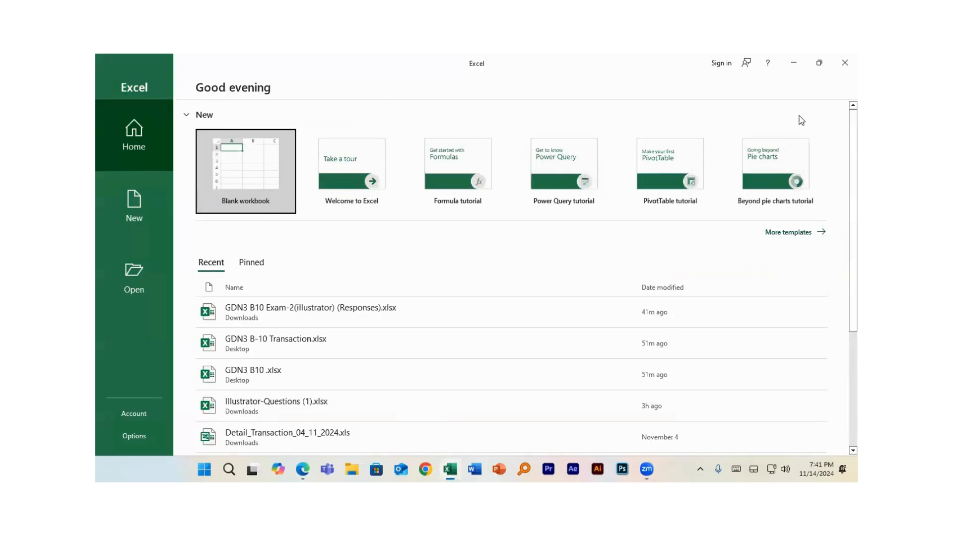
left_click(844, 62)
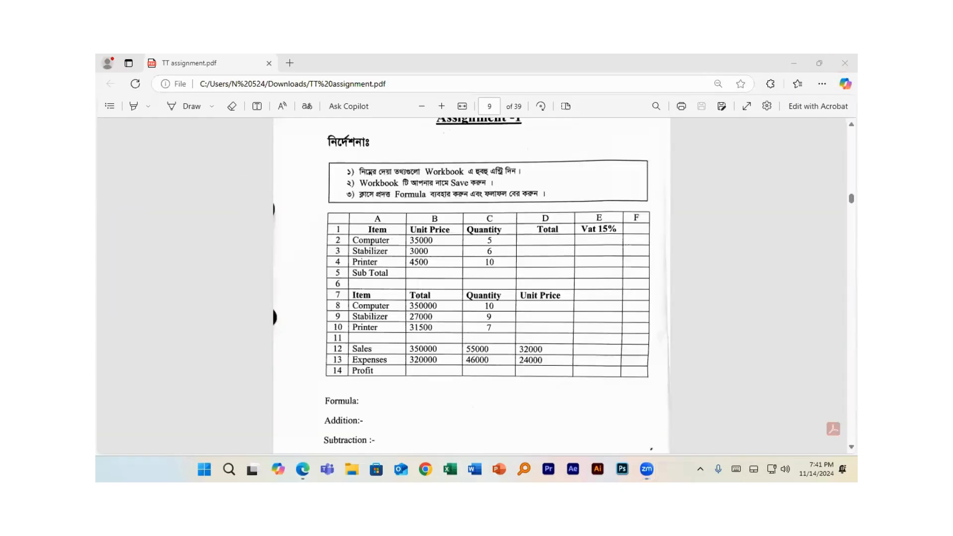
Create a new folder on the desktop with the default name and open it
key("super+d")
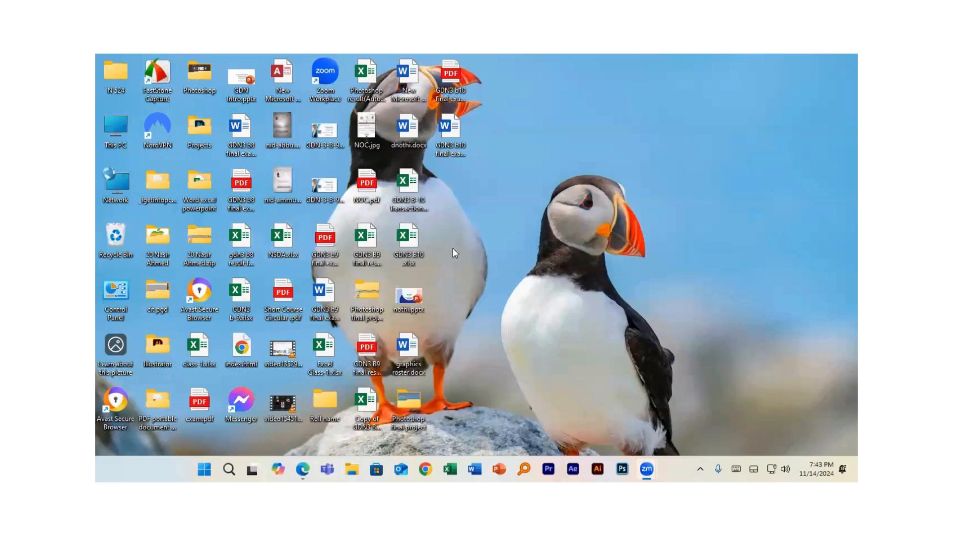
right_click(510, 187)
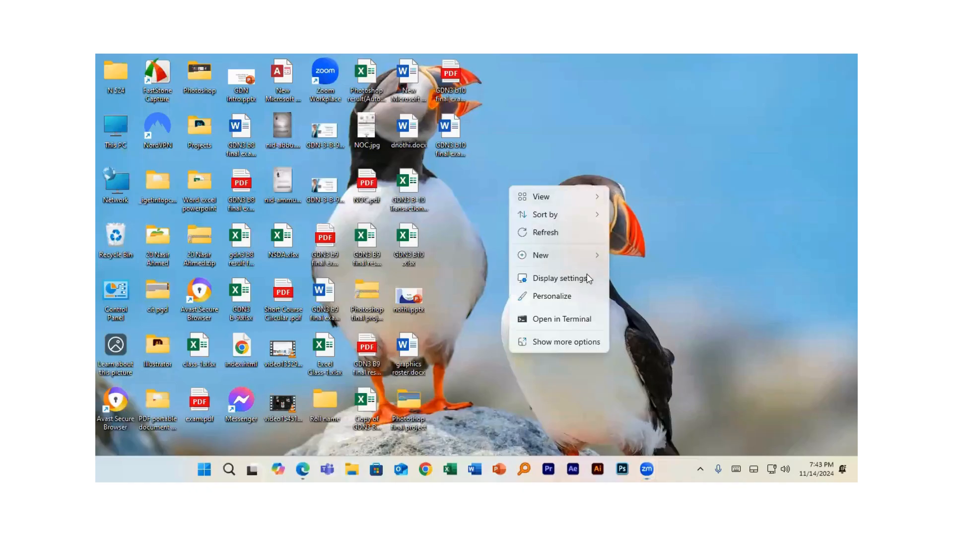
mouse_move(591, 256)
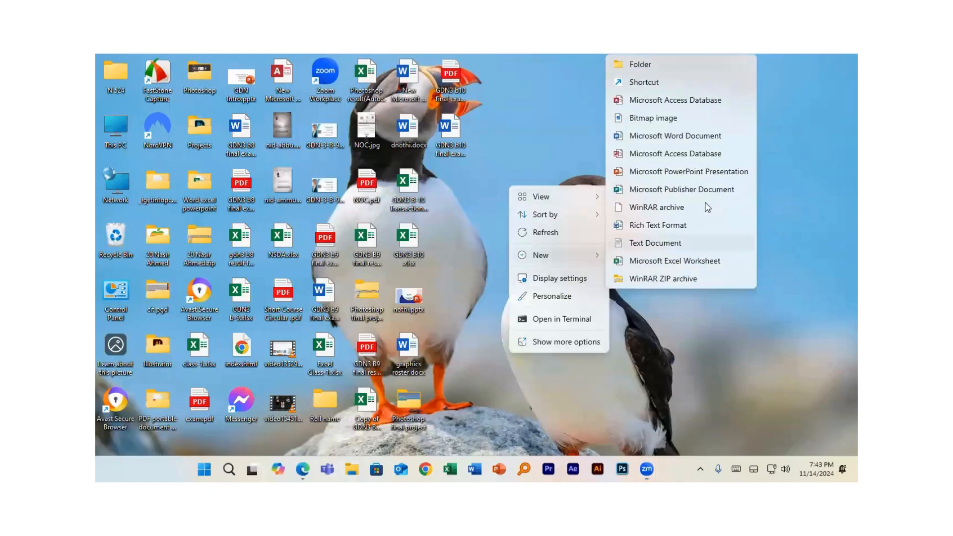
left_click(645, 65)
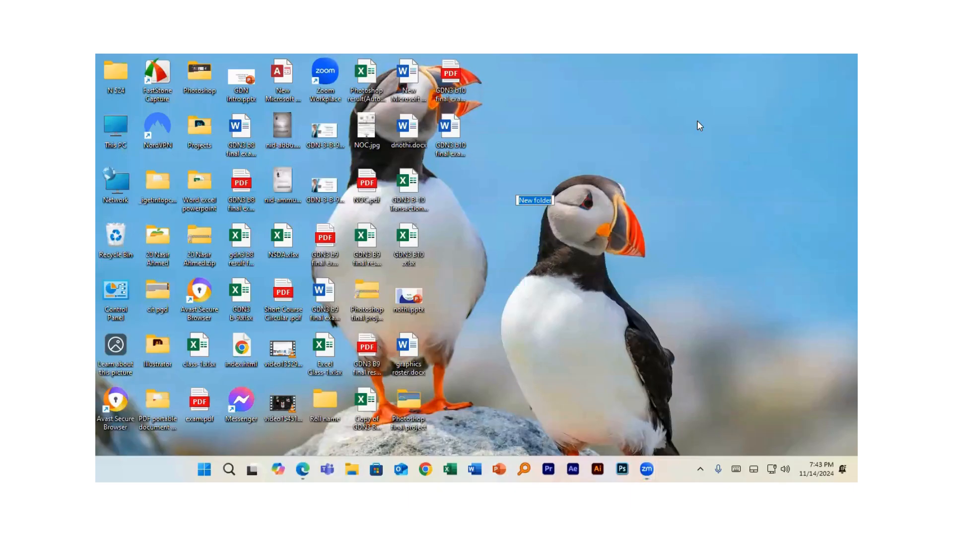
left_click(597, 185)
double_click(542, 180)
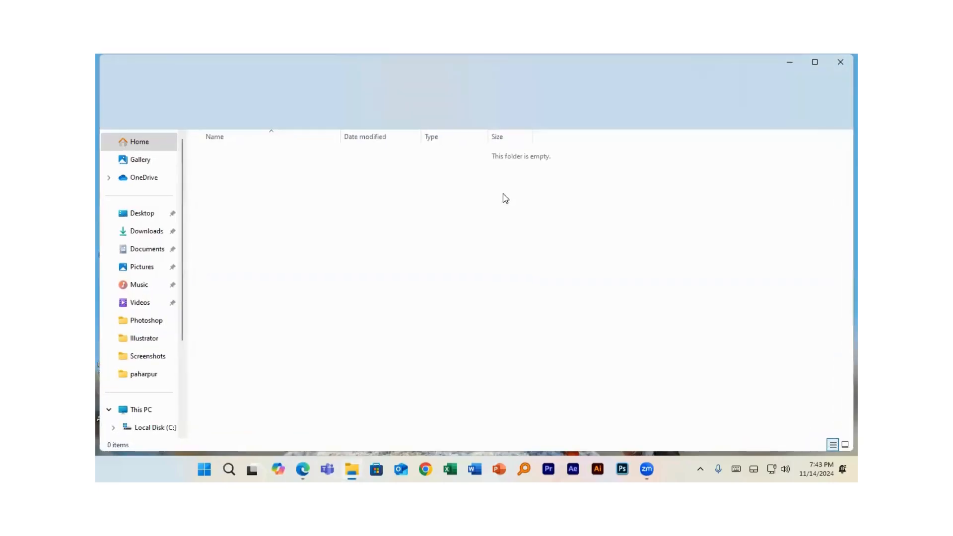
right_click(363, 248)
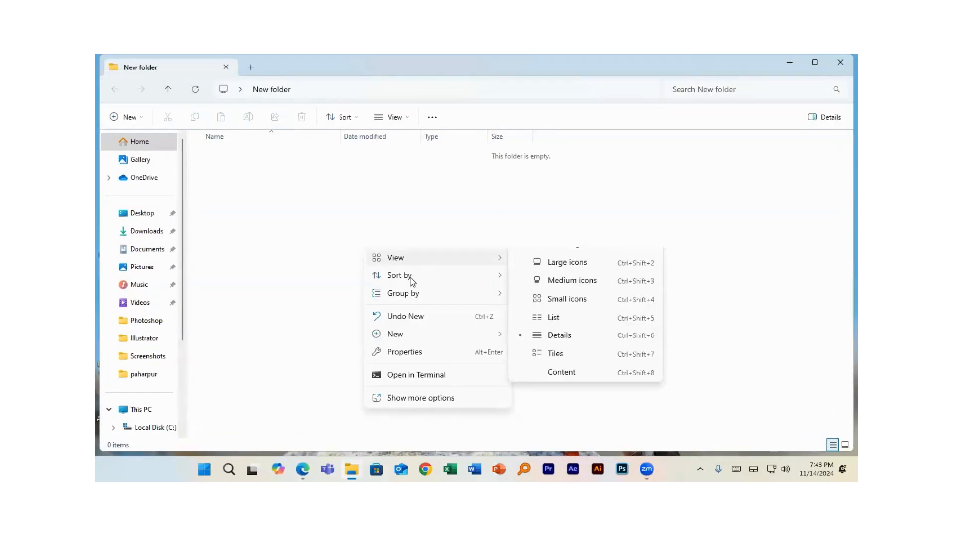
left_click(438, 351)
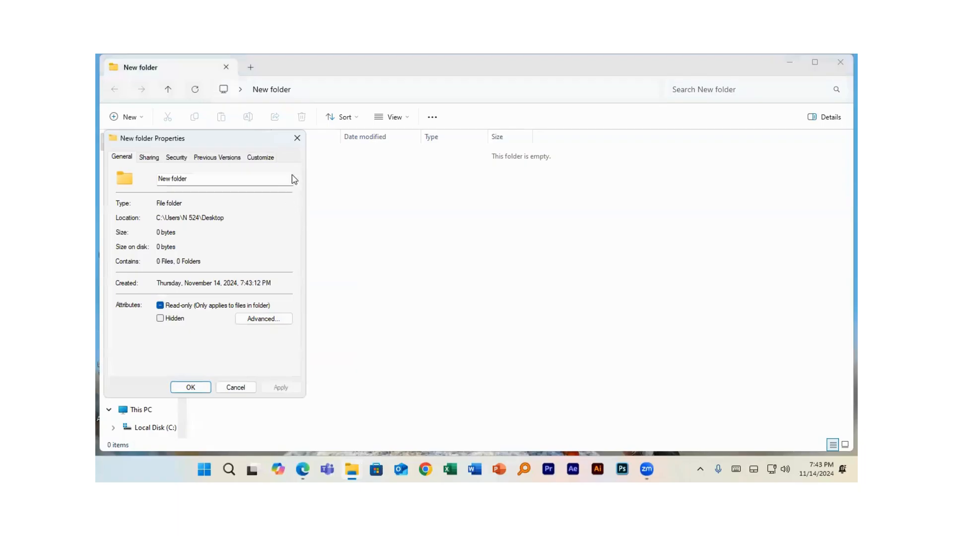
left_click(297, 139)
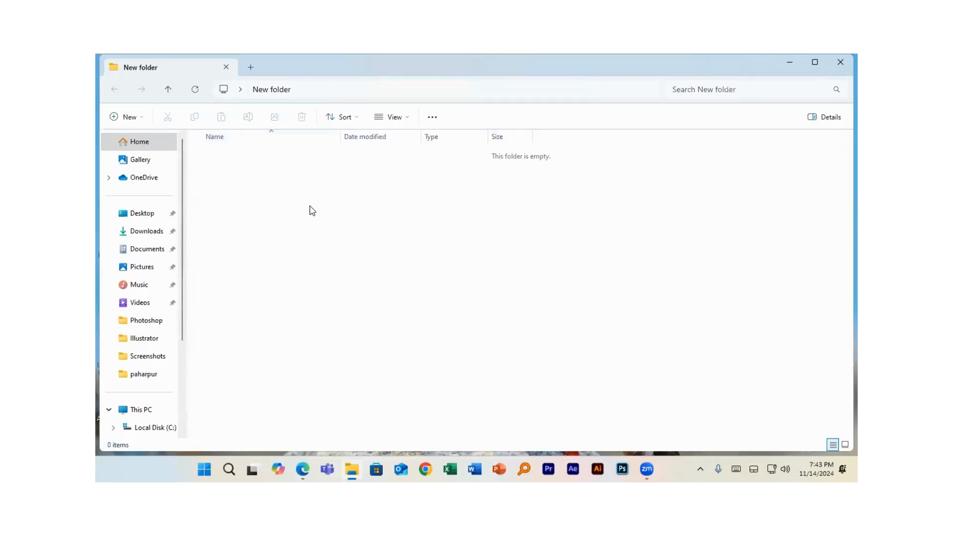
Create a new Microsoft Excel Worksheet inside the new folder
right_click(344, 247)
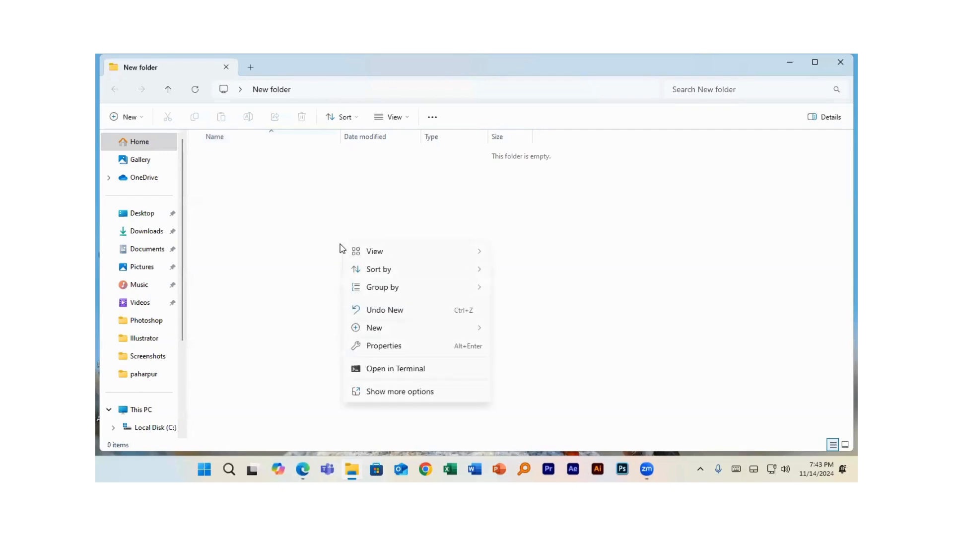
mouse_move(353, 254)
mouse_move(419, 337)
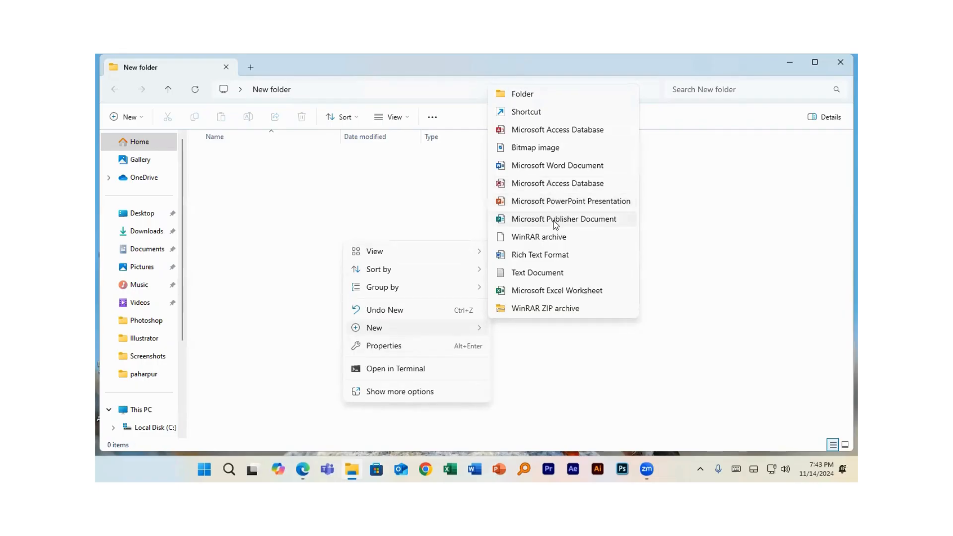
left_click(564, 292)
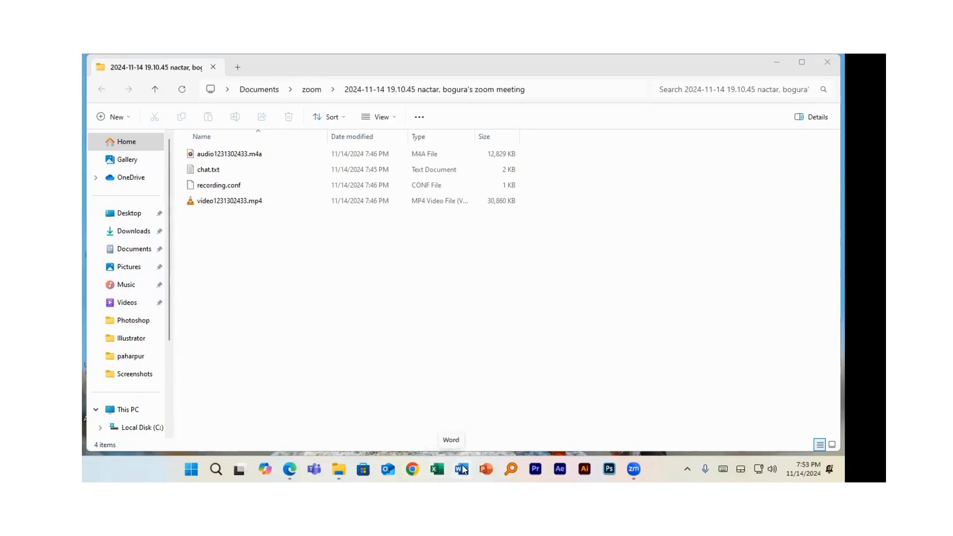
left_click(434, 469)
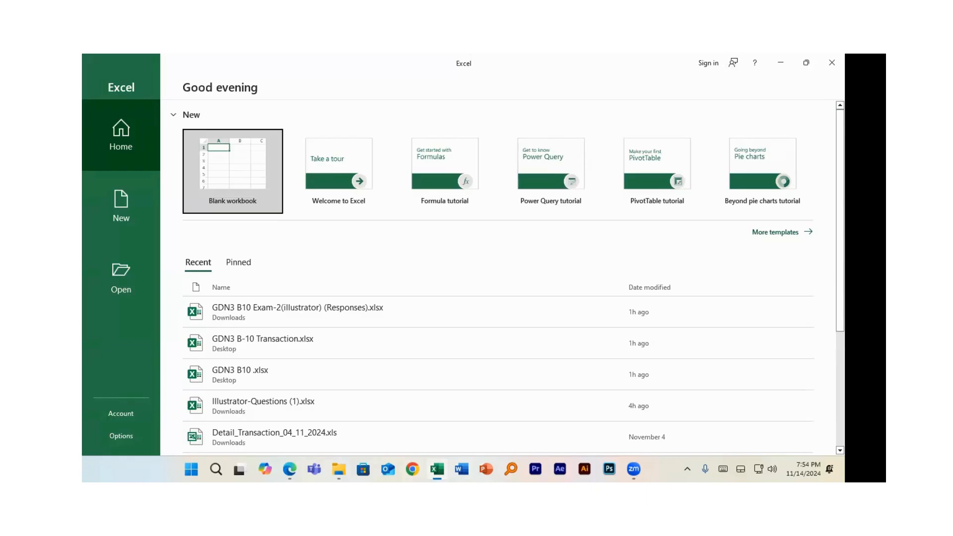
left_click(727, 84)
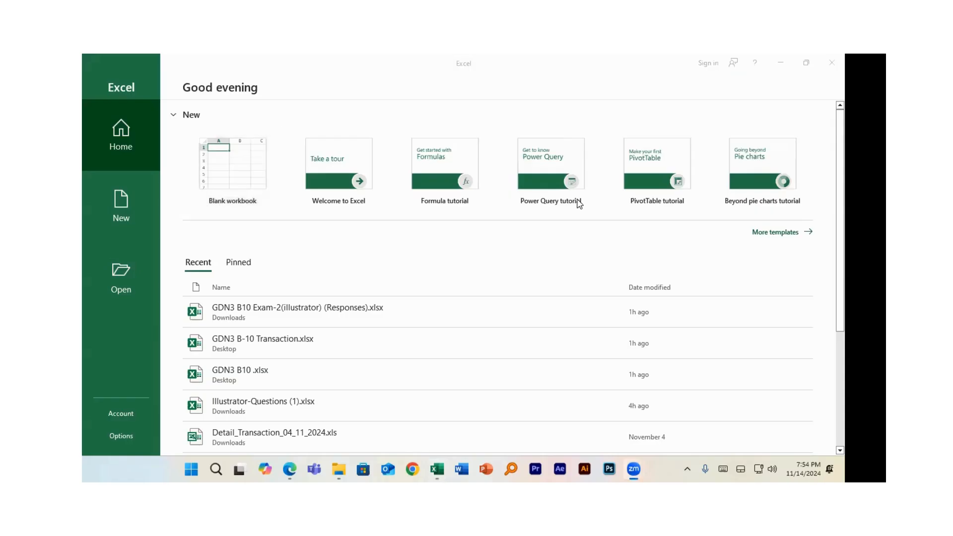
left_click(528, 285)
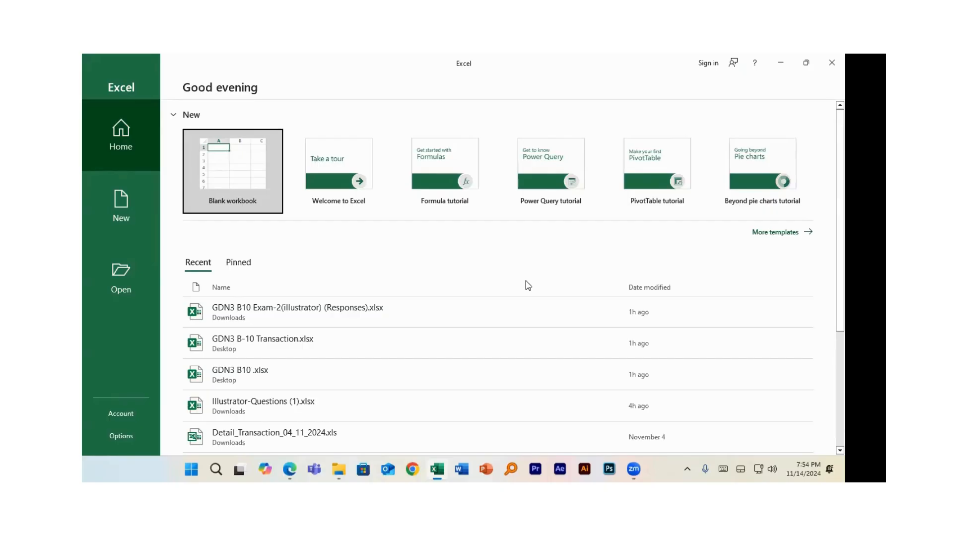
left_click(805, 117)
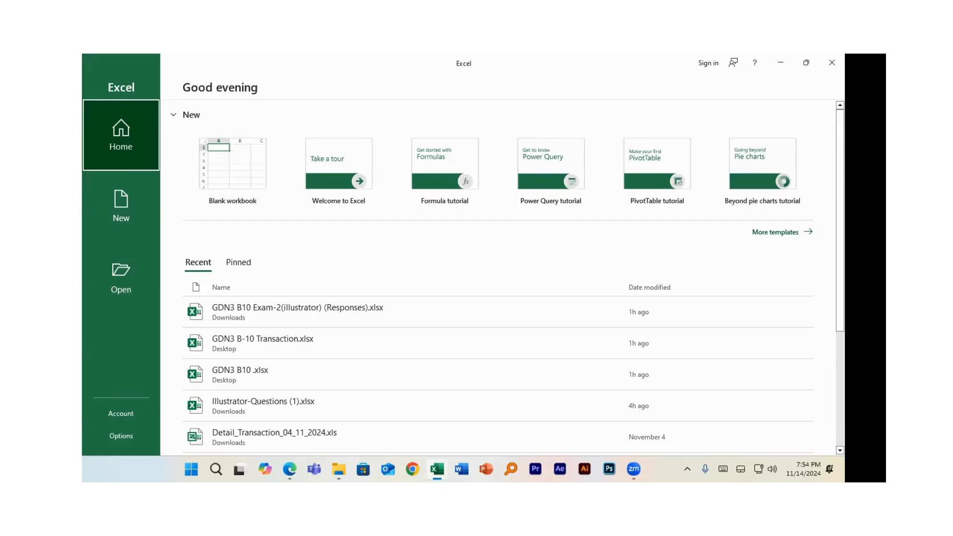
left_click(832, 63)
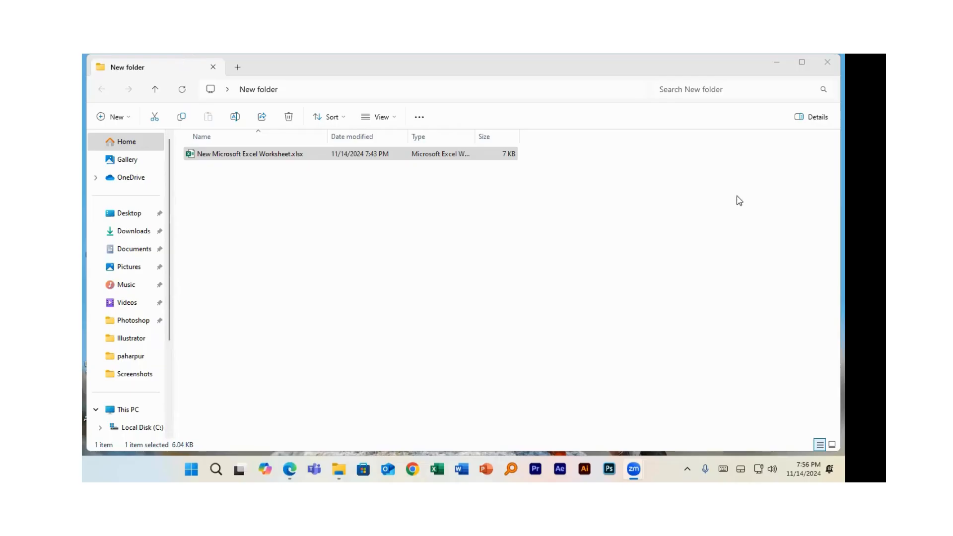
Inspect the general properties of New Microsoft Excel Worksheet.xlsx, including its type, location, size and dates
left_click(431, 165)
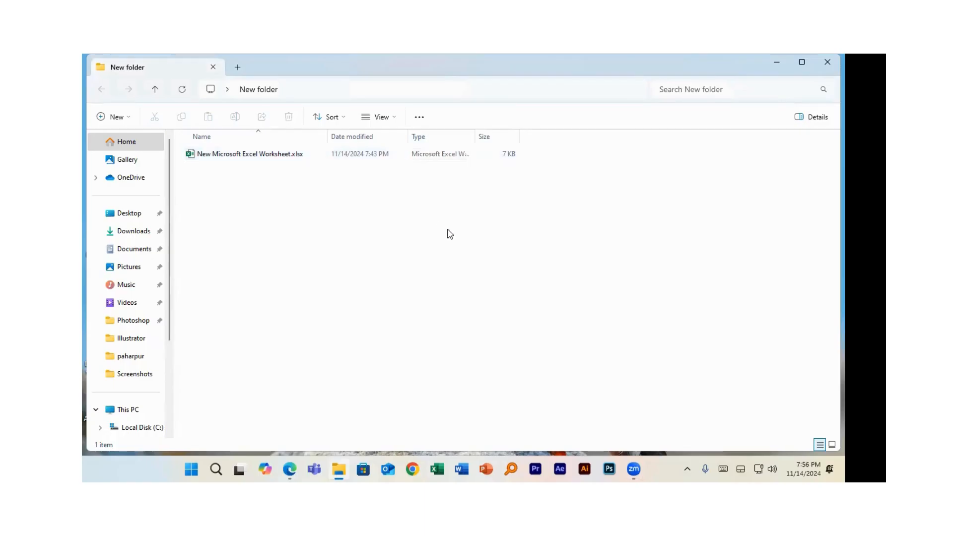
left_click(239, 158)
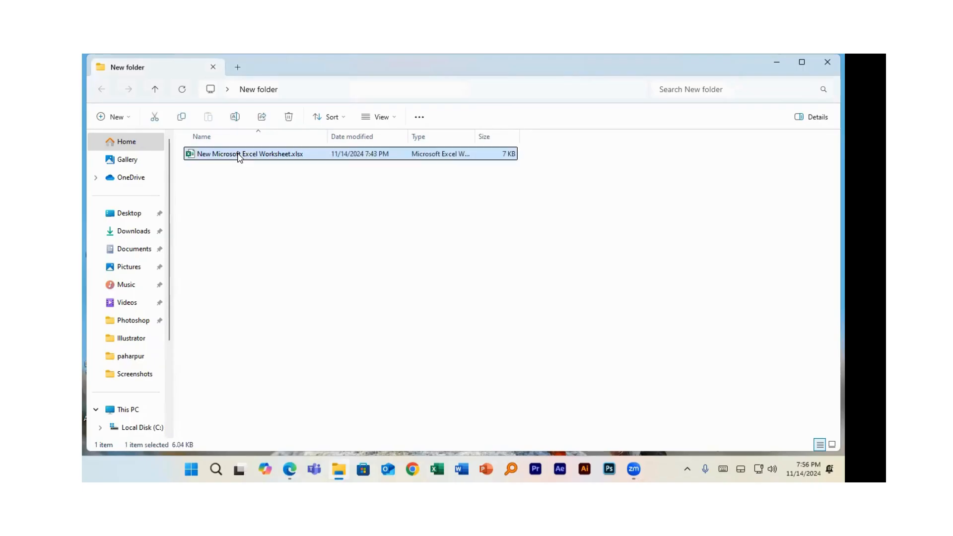
right_click(238, 158)
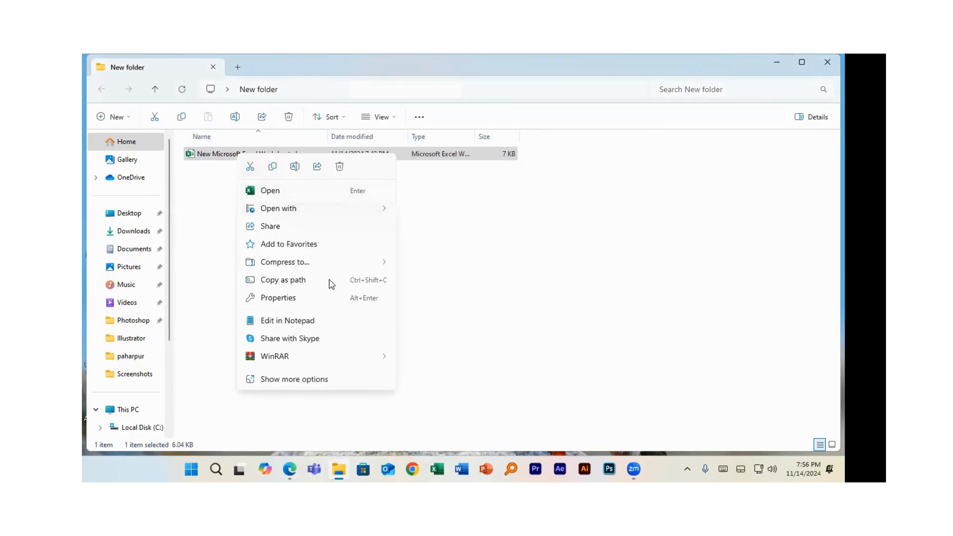
left_click(279, 298)
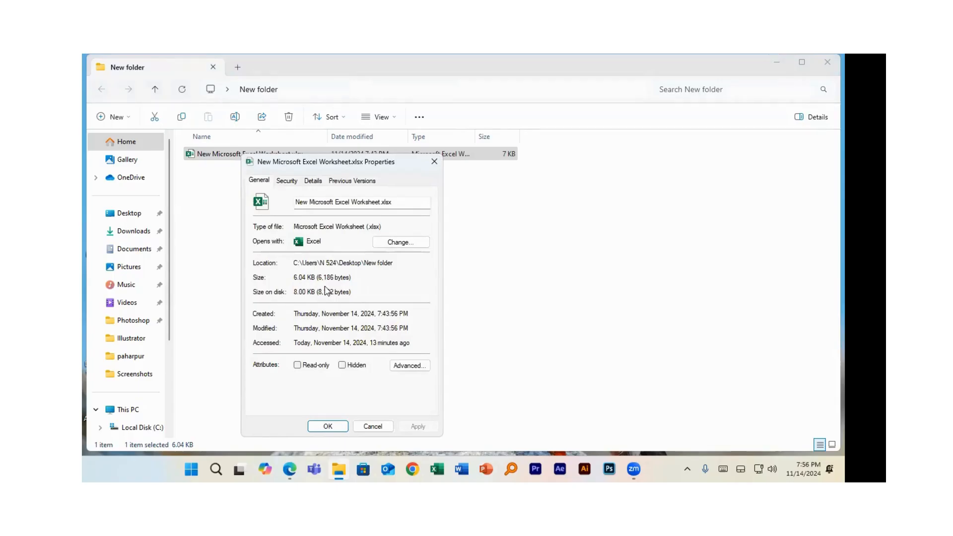
left_click(372, 427)
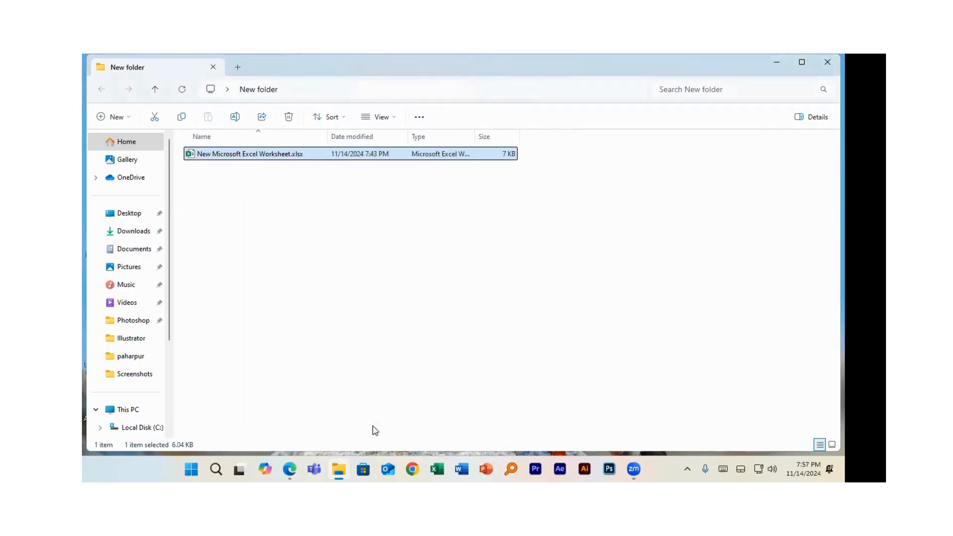
Rename the Excel worksheet file as Assignment-1, keeping the .xlsx extension
right_click(258, 157)
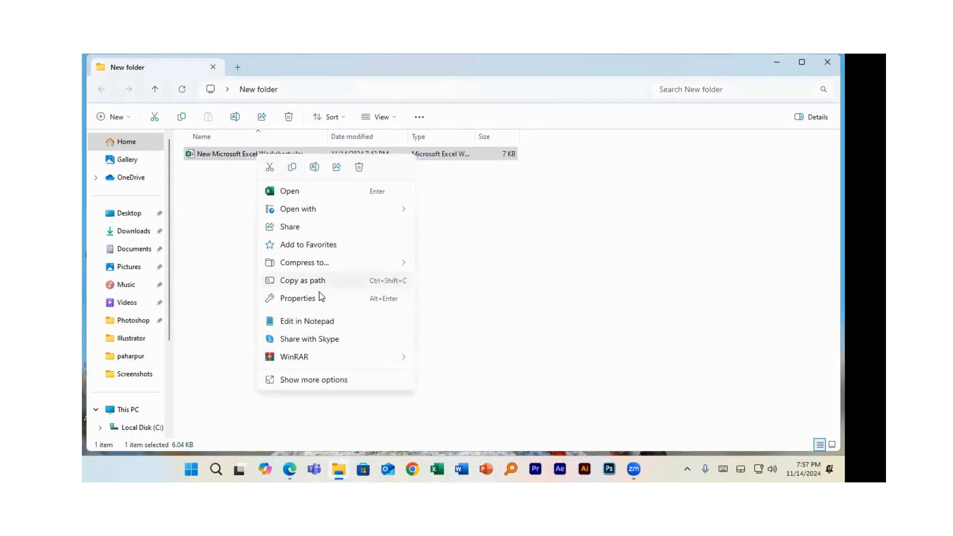
left_click(330, 381)
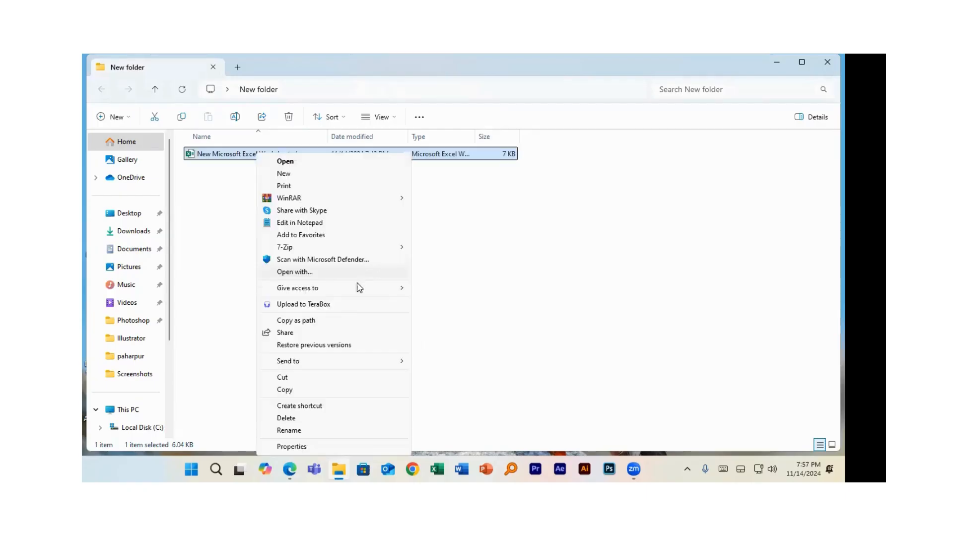
left_click(329, 430)
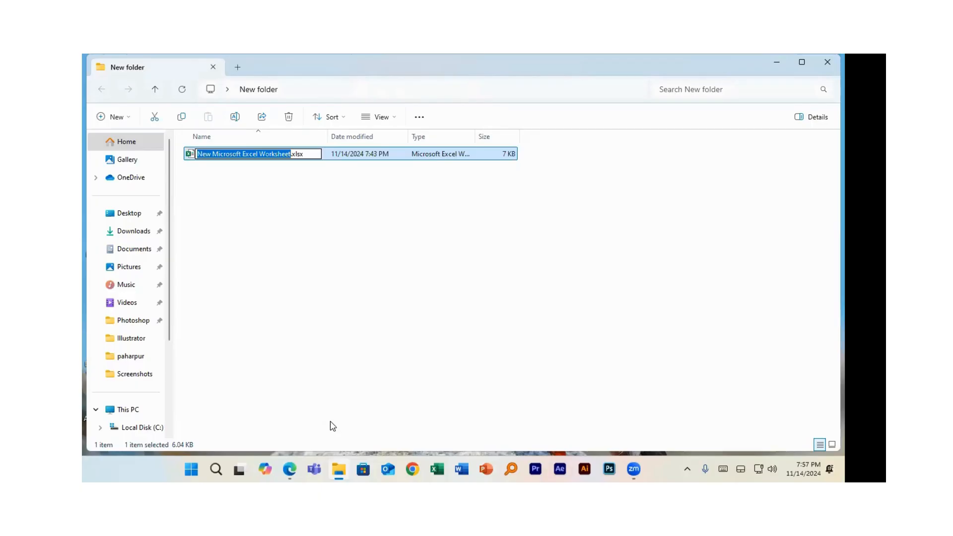
type("Assig")
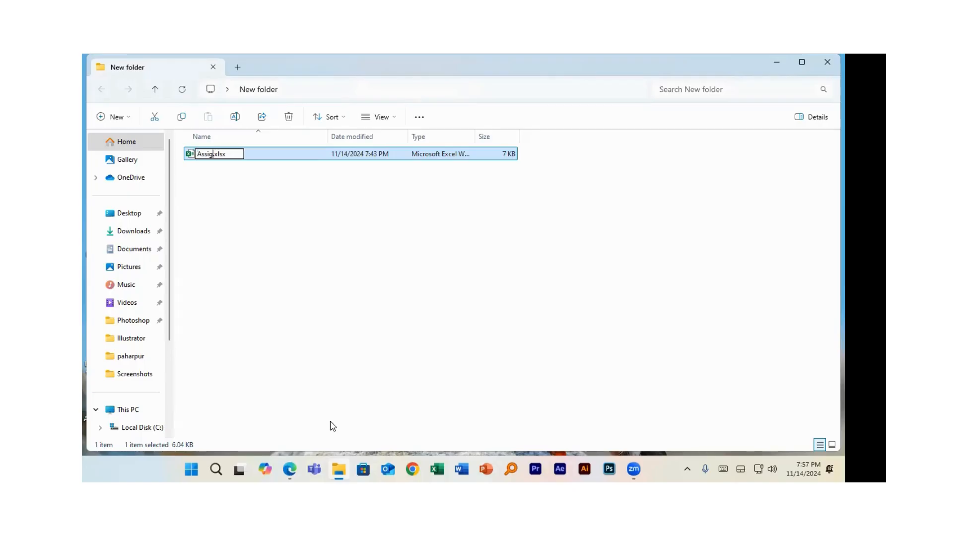
type("nment-1")
key("Return")
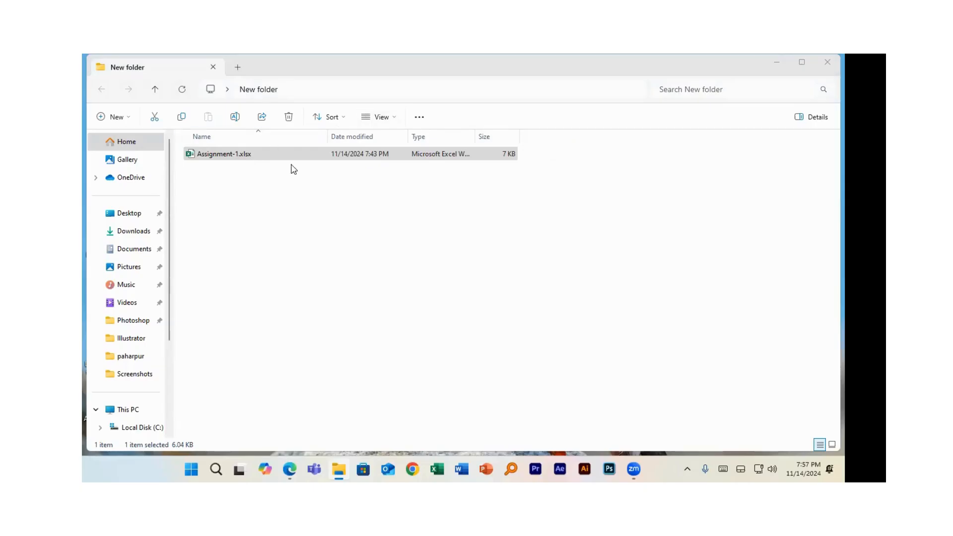
Open the Assignment-1.xlsx workbook in Excel and show its file management view
double_click(267, 157)
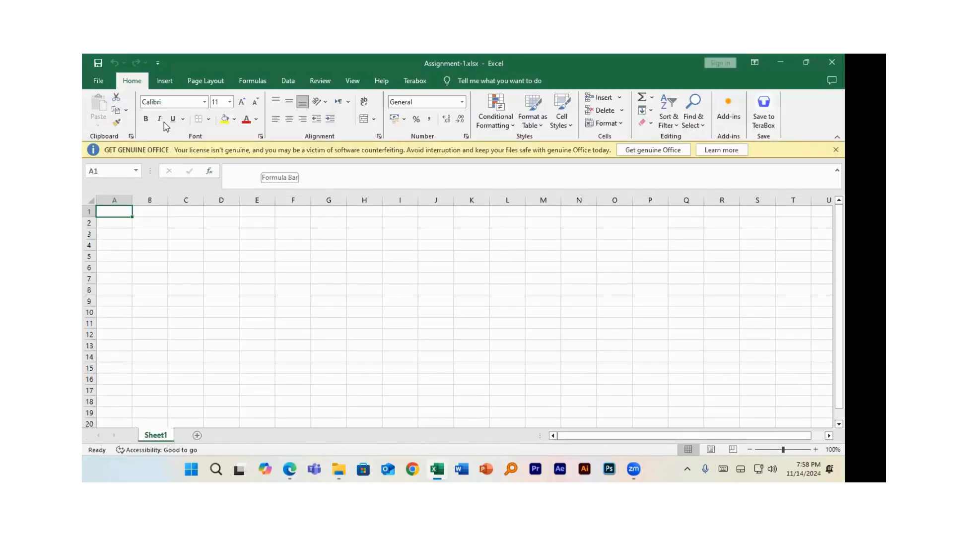
left_click(94, 82)
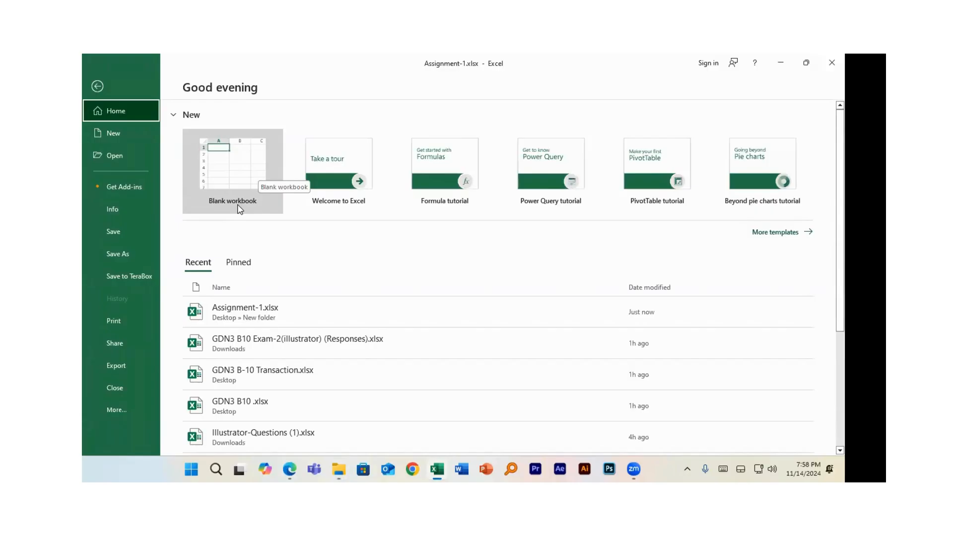
Create a new blank workbook and return to the Assignment-1.xlsx window
left_click(233, 167)
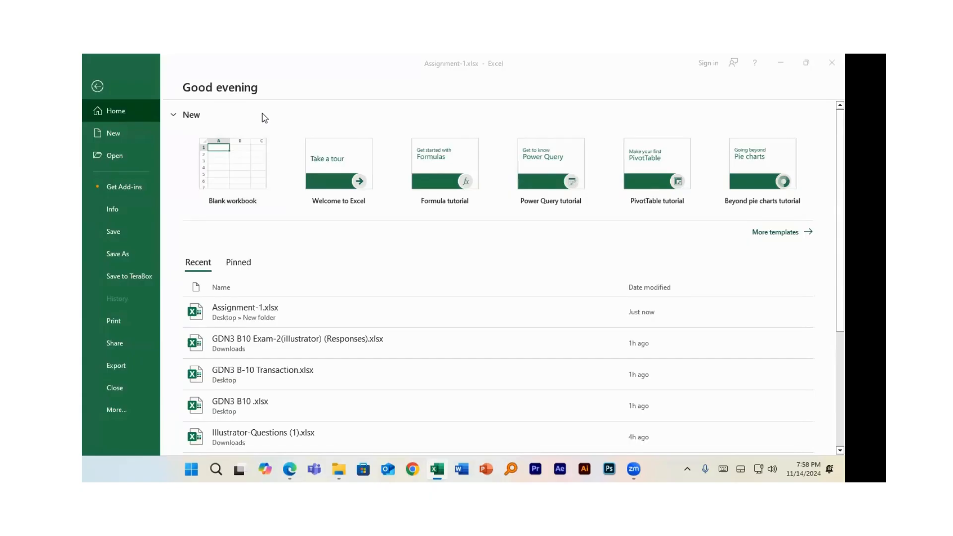
left_click(236, 169)
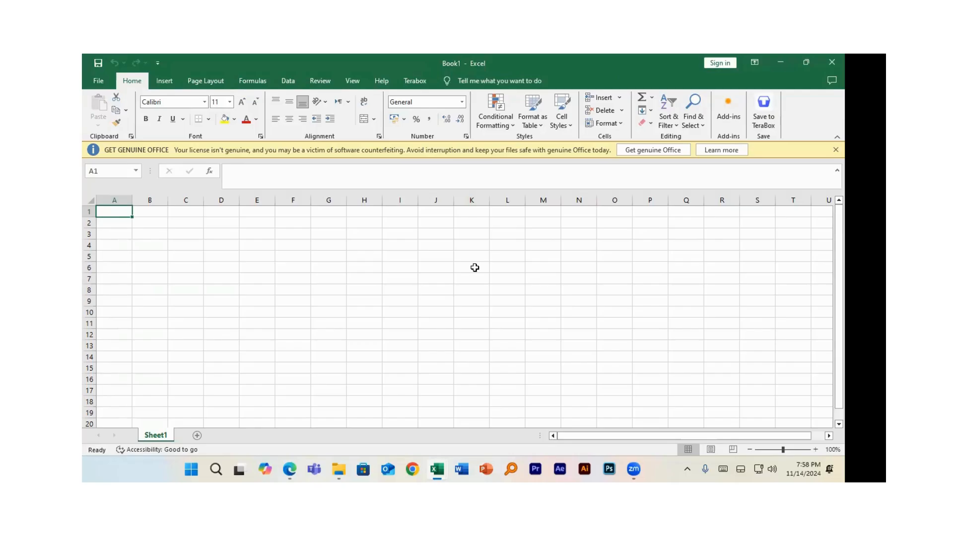
mouse_move(435, 460)
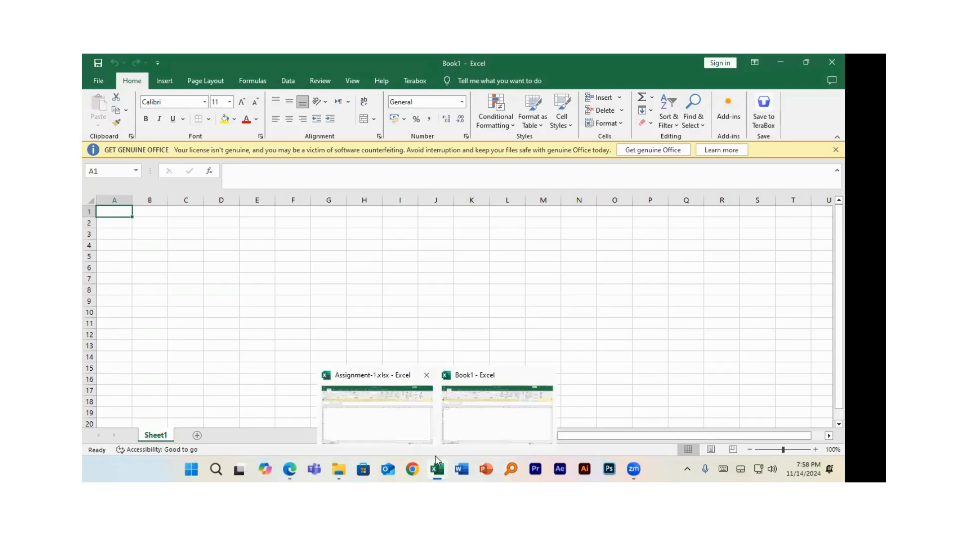
left_click(427, 422)
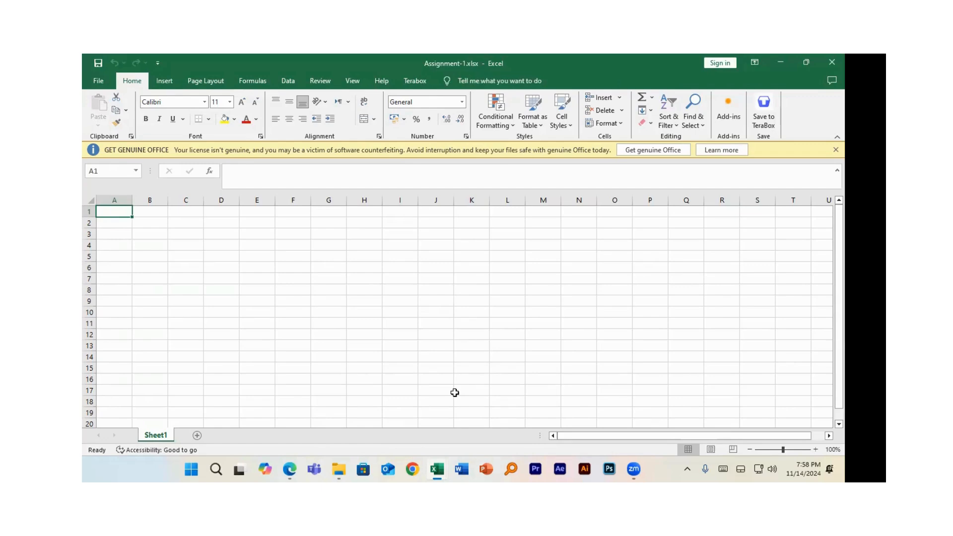
left_click(454, 392)
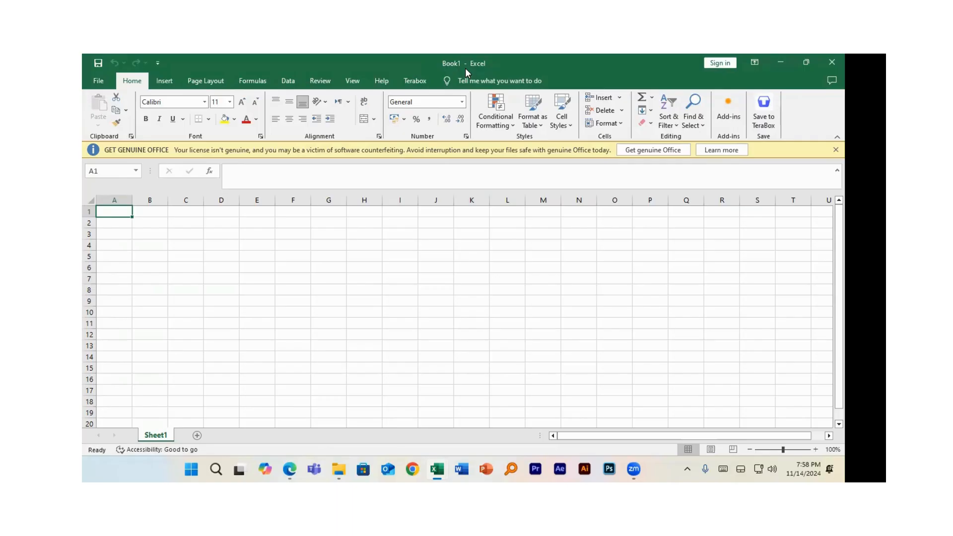
left_click(437, 470)
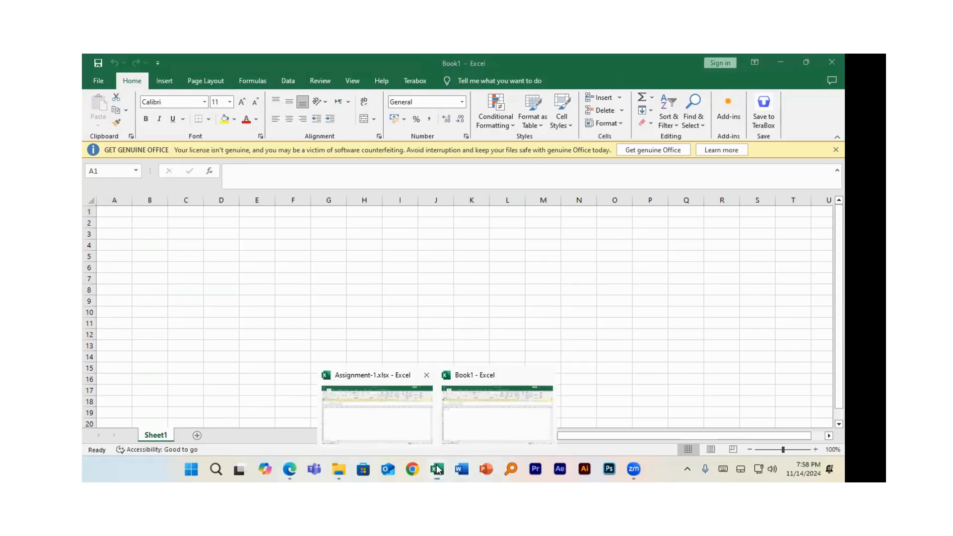
left_click(438, 469)
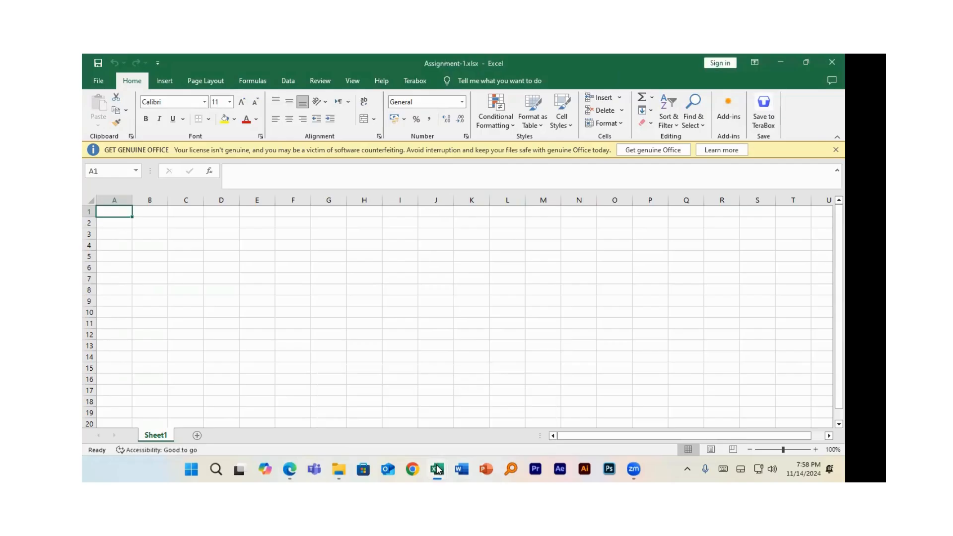
left_click(437, 342)
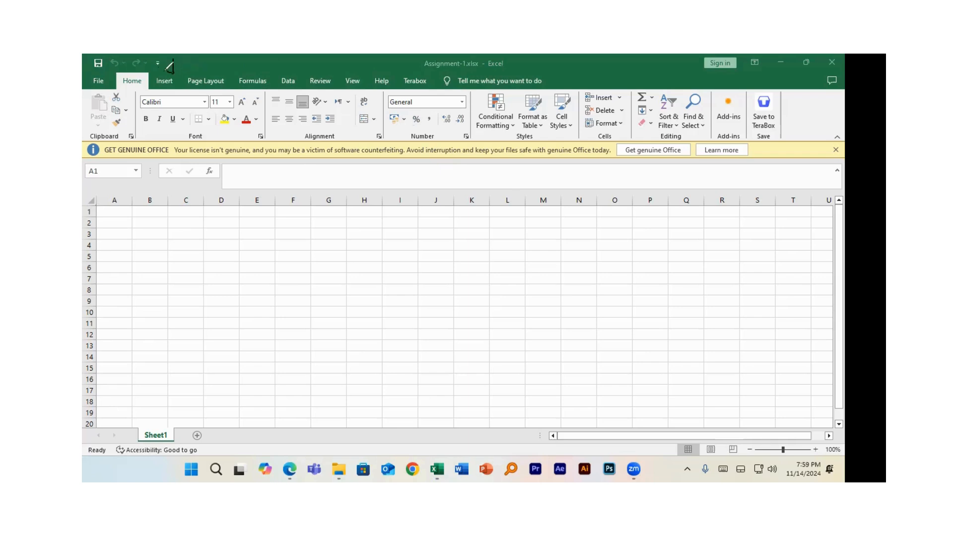
Outline the Quick Access Toolbar and the row of ribbon tabs with the annotation pen, and cross out the Terabox tab
mouse_move(172, 70)
left_mouse_down()
mouse_move(106, 70)
mouse_move(84, 60)
mouse_move(176, 62)
left_mouse_up()
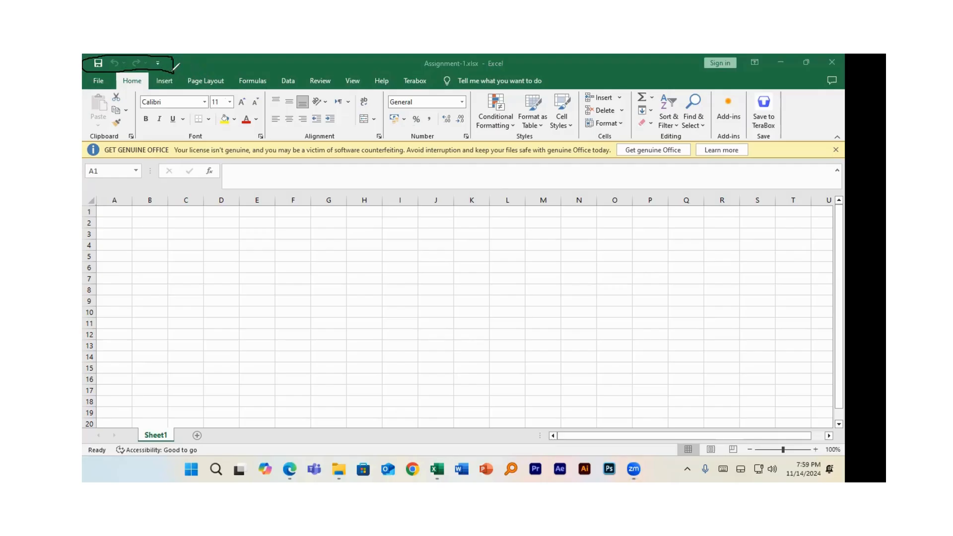
left_click_drag(148, 67, 88, 73)
mouse_move(89, 77)
left_mouse_down()
mouse_move(119, 91)
mouse_move(470, 82)
mouse_move(405, 68)
mouse_move(172, 63)
mouse_move(93, 73)
left_mouse_up()
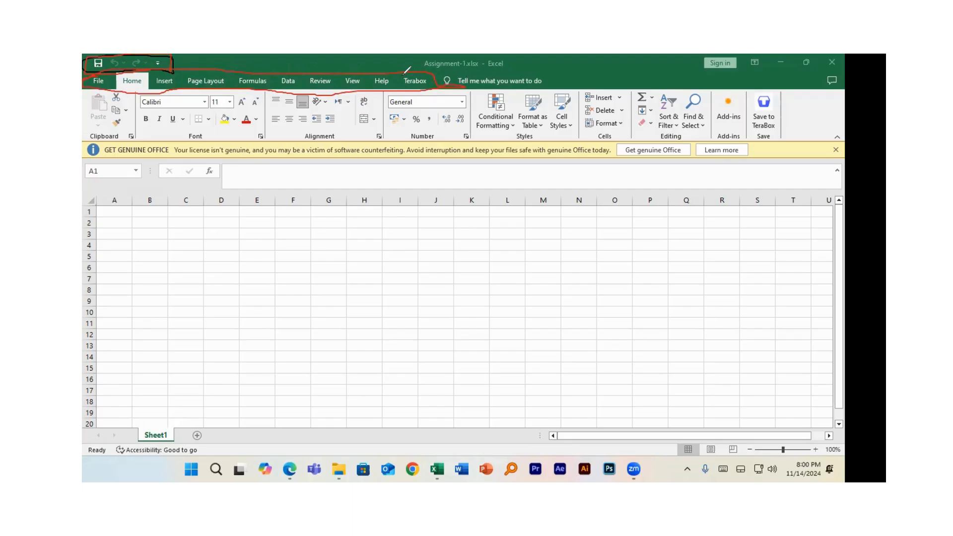
mouse_move(404, 73)
left_mouse_down()
mouse_move(429, 86)
mouse_move(411, 94)
mouse_move(419, 73)
mouse_move(416, 95)
mouse_move(429, 82)
left_mouse_up()
Draw red outlines around the Font, Styles, Cells, Editing, Number and Alignment groups of the ribbon
mouse_move(133, 97)
left_mouse_down()
mouse_move(135, 135)
mouse_move(267, 135)
mouse_move(262, 89)
mouse_move(135, 91)
left_mouse_up()
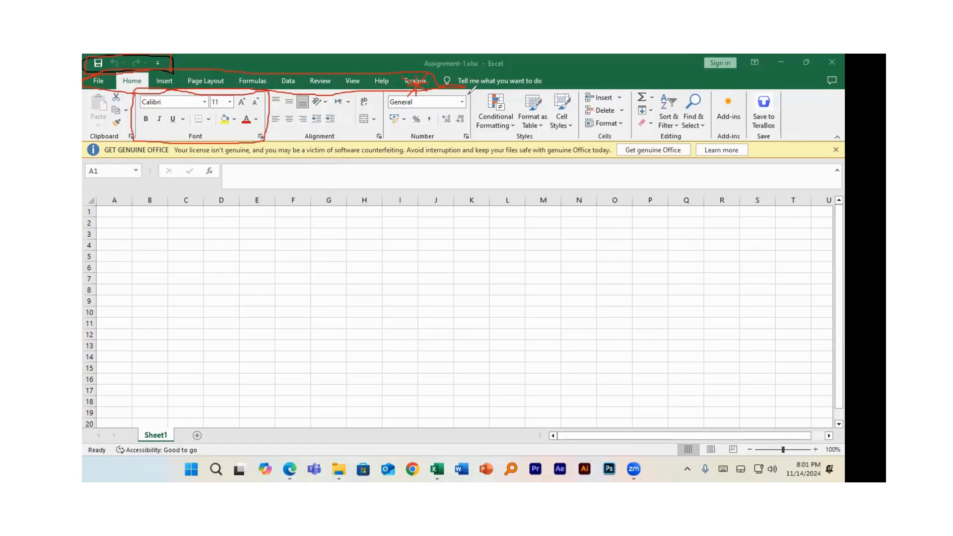
mouse_move(470, 93)
left_mouse_down()
mouse_move(469, 134)
mouse_move(529, 140)
mouse_move(579, 126)
mouse_move(582, 93)
mouse_move(512, 89)
left_mouse_up()
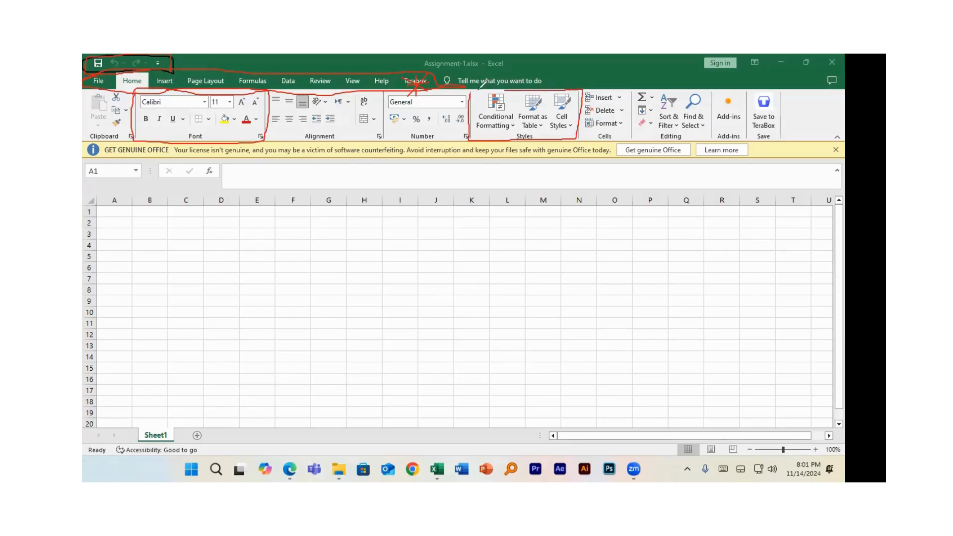
mouse_move(582, 137)
left_mouse_down()
mouse_move(630, 135)
mouse_move(631, 101)
mouse_move(579, 85)
left_mouse_up()
mouse_move(629, 137)
left_mouse_down()
mouse_move(664, 137)
mouse_move(715, 116)
mouse_move(717, 92)
mouse_move(632, 90)
left_mouse_up()
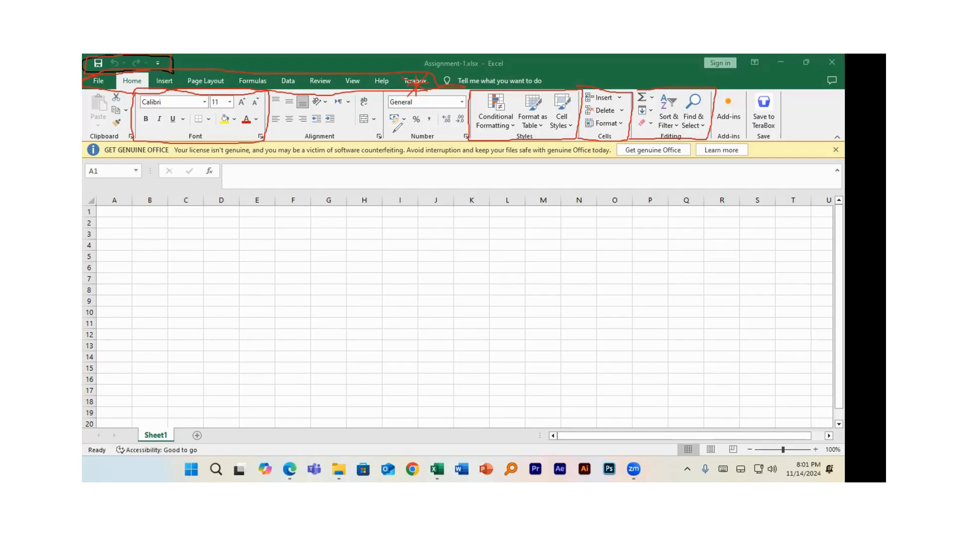
mouse_move(386, 91)
left_mouse_down()
mouse_move(384, 125)
mouse_move(427, 142)
mouse_move(440, 141)
mouse_move(461, 113)
mouse_move(374, 90)
left_mouse_up()
left_click_drag(267, 141, 381, 140)
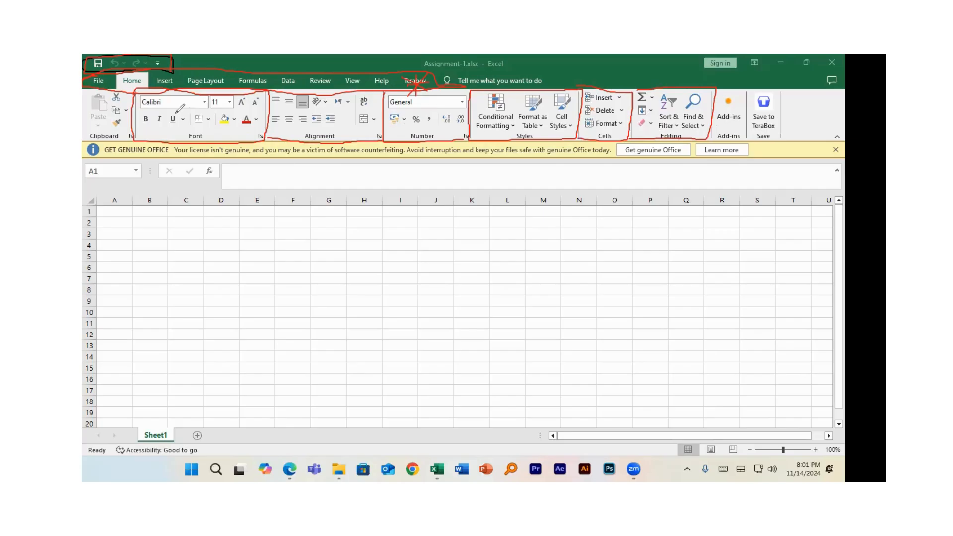
Circle the Bold and Underline commands and the Font group's dialog launcher in red, with a leader line running down from the launcher
mouse_move(172, 114)
left_mouse_down()
mouse_move(164, 120)
mouse_move(176, 129)
mouse_move(182, 115)
mouse_move(142, 123)
mouse_move(152, 118)
left_mouse_up()
mouse_move(264, 125)
left_mouse_down()
mouse_move(251, 143)
mouse_move(272, 144)
mouse_move(267, 126)
left_mouse_up()
mouse_move(263, 144)
left_mouse_down()
mouse_move(278, 241)
mouse_move(287, 218)
left_mouse_up()
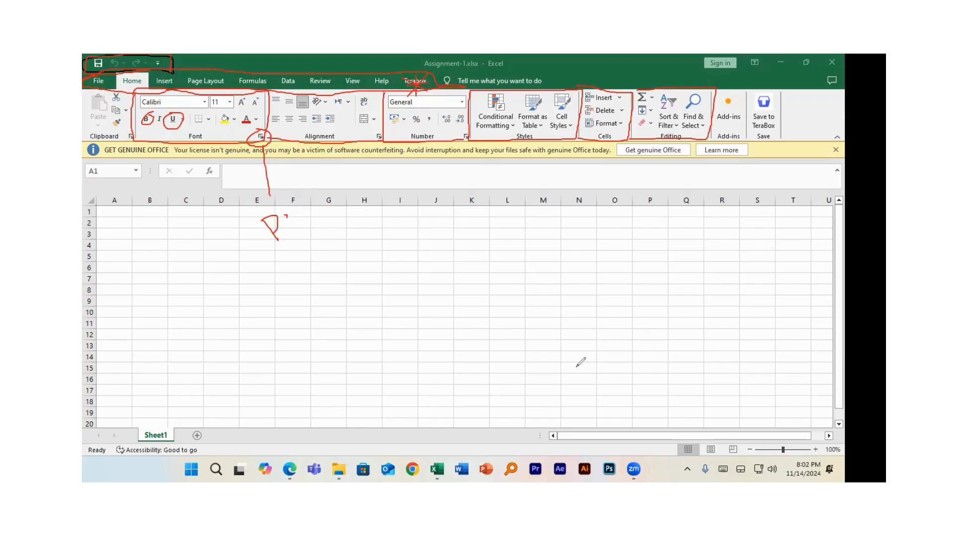
Erase the faulty lettering below the launcher's leader line and handwrite the label "Dialog laucher" in red
left_click(809, 245)
left_click(266, 227)
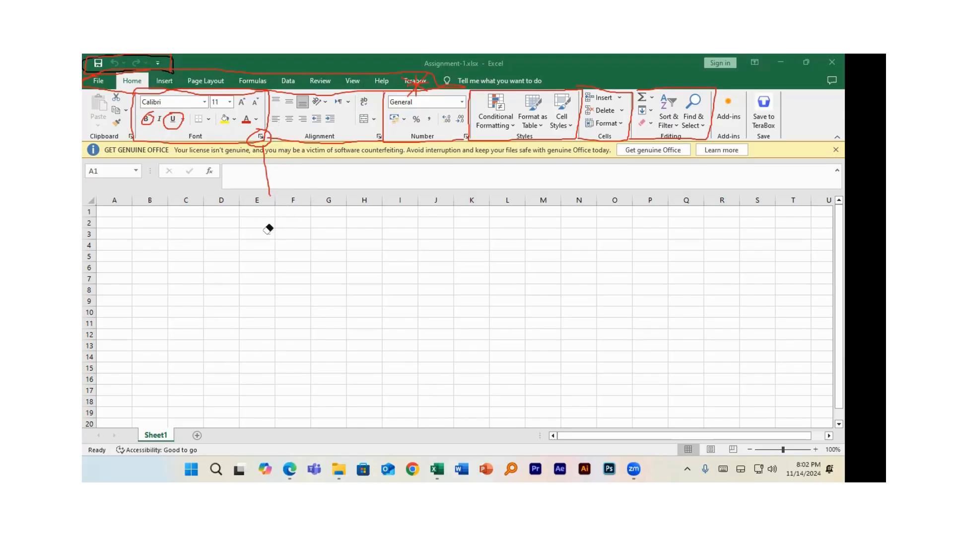
left_click(762, 168)
mouse_move(270, 224)
left_mouse_down()
mouse_move(280, 224)
mouse_move(273, 232)
left_mouse_up()
left_click(809, 247)
left_click(276, 229)
left_click(788, 183)
mouse_move(284, 221)
left_mouse_down()
mouse_move(299, 235)
mouse_move(300, 216)
mouse_move(300, 233)
mouse_move(324, 222)
mouse_move(314, 206)
mouse_move(336, 212)
left_mouse_up()
mouse_move(338, 195)
left_mouse_down()
mouse_move(345, 210)
mouse_move(346, 196)
mouse_move(375, 204)
mouse_move(379, 187)
left_mouse_up()
mouse_move(338, 257)
left_mouse_down()
mouse_move(358, 285)
mouse_move(400, 253)
mouse_move(385, 227)
mouse_move(412, 246)
mouse_move(433, 230)
mouse_move(408, 249)
left_mouse_up()
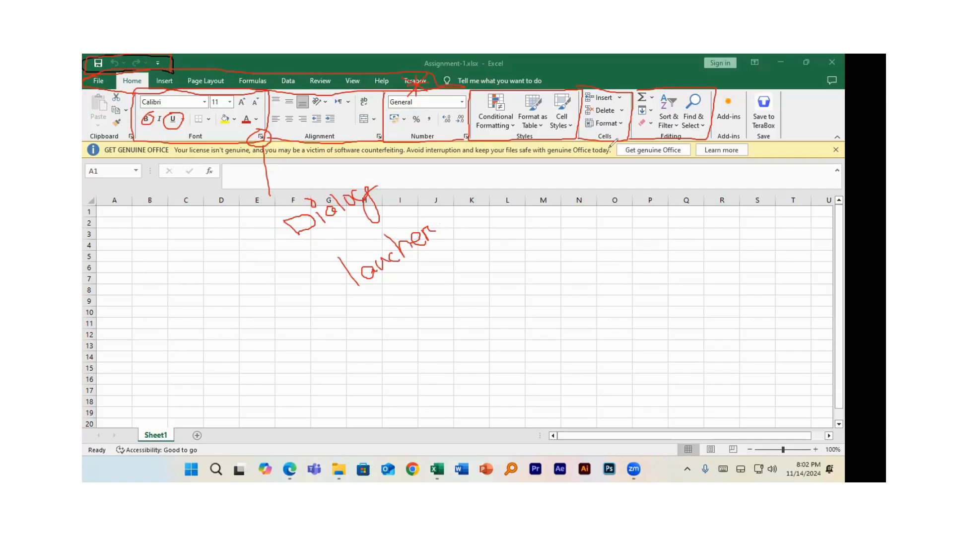
Add handwritten red labels with leader lines: "Group" for the Cells group and "command button" for the Underline command
mouse_move(611, 146)
left_mouse_down()
mouse_move(573, 228)
mouse_move(617, 224)
mouse_move(647, 208)
mouse_move(655, 179)
mouse_move(658, 190)
left_mouse_up()
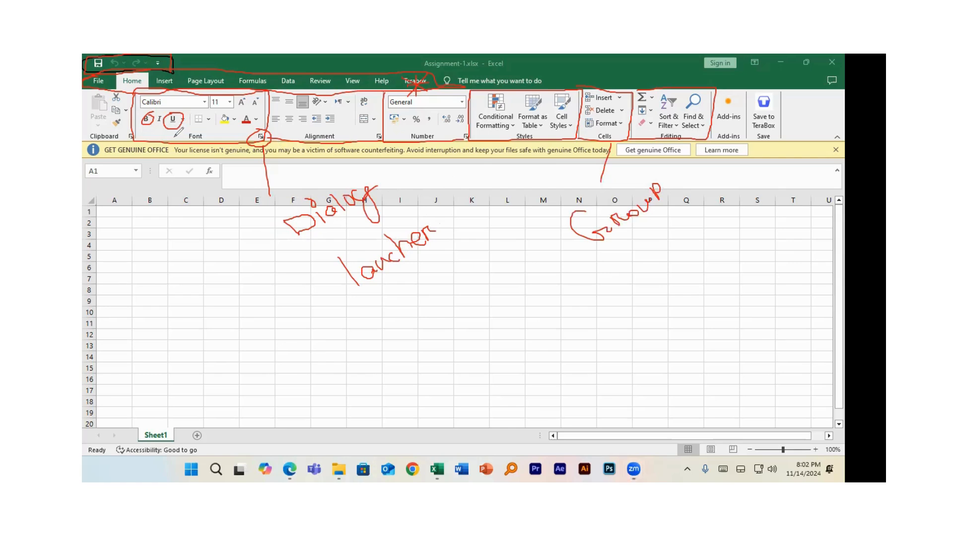
left_click_drag(173, 127, 170, 206)
mouse_move(165, 220)
left_mouse_down()
mouse_move(268, 184)
mouse_move(259, 195)
left_mouse_up()
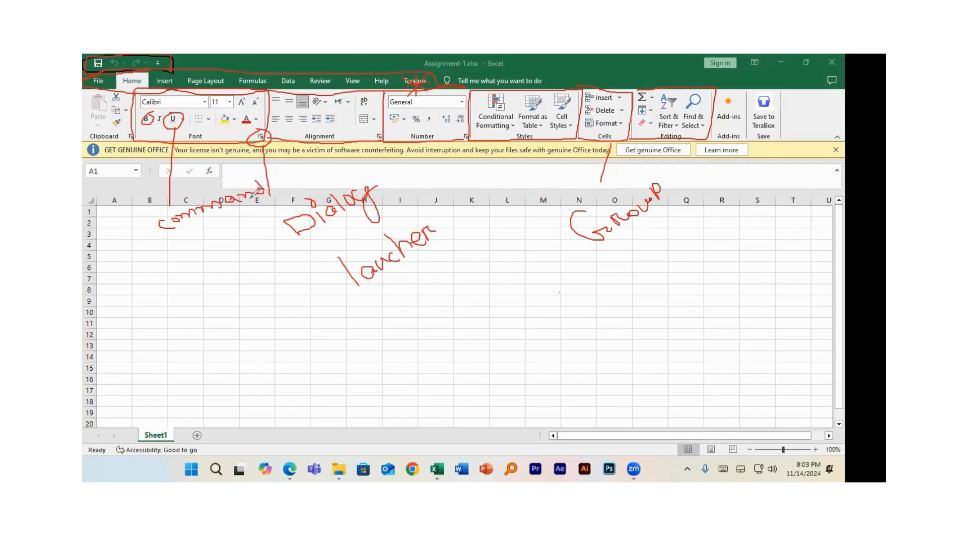
mouse_move(200, 237)
left_mouse_down()
mouse_move(213, 240)
mouse_move(279, 208)
left_mouse_up()
mouse_move(215, 200)
left_mouse_down()
mouse_move(198, 140)
mouse_move(185, 124)
mouse_move(183, 132)
mouse_move(196, 128)
left_mouse_up()
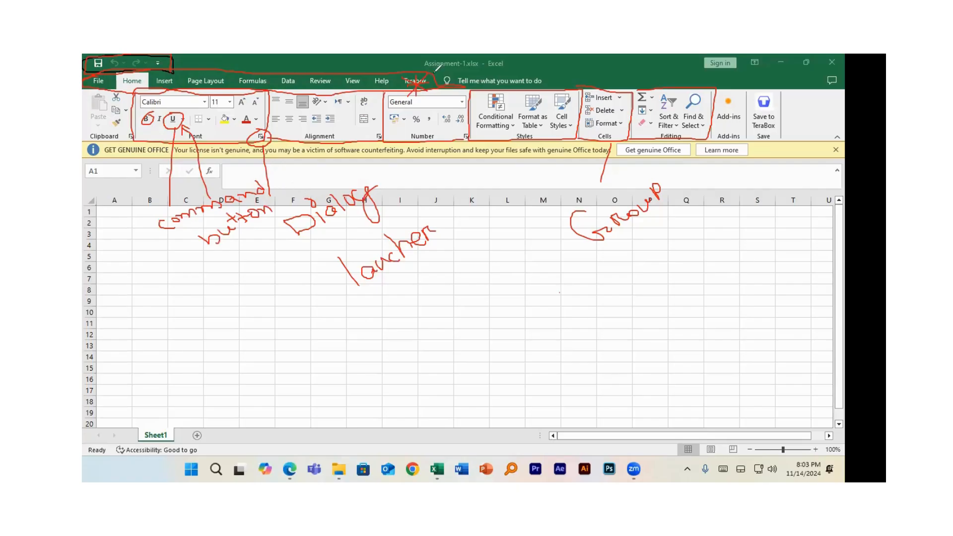
Handwrite the red labels "tab" for the ribbon tabs and "tool bar" for the Quick Access Toolbar
left_click_drag(485, 63, 603, 66)
left_click_drag(174, 61, 196, 62)
left_click_drag(206, 65, 224, 63)
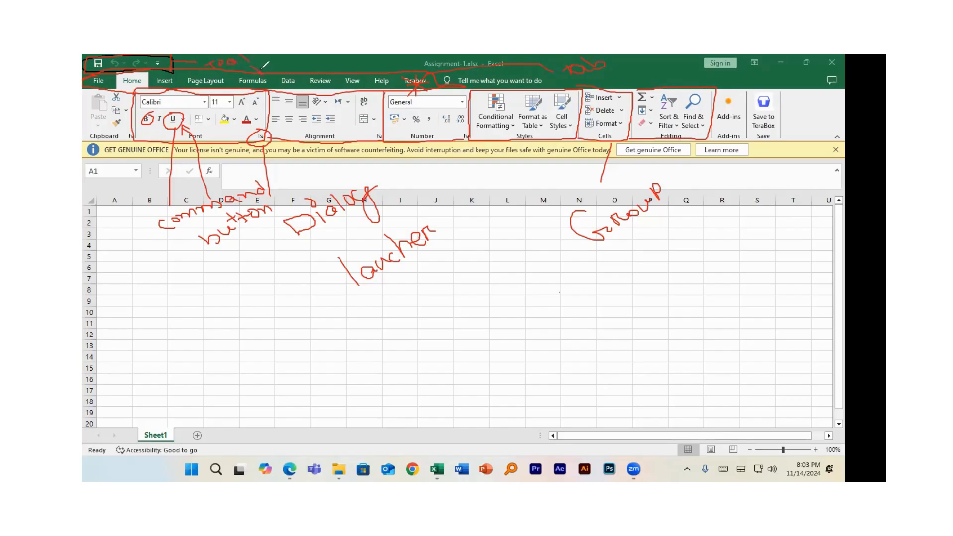
left_click_drag(270, 67, 278, 65)
Outline the whole ribbon area in red and handwrite the large label "Ribbon" over the sheet
mouse_move(256, 138)
left_mouse_down()
mouse_move(782, 145)
mouse_move(815, 139)
mouse_move(843, 56)
mouse_move(305, 55)
mouse_move(89, 66)
mouse_move(91, 106)
mouse_move(127, 142)
mouse_move(735, 161)
mouse_move(841, 141)
mouse_move(827, 57)
left_mouse_up()
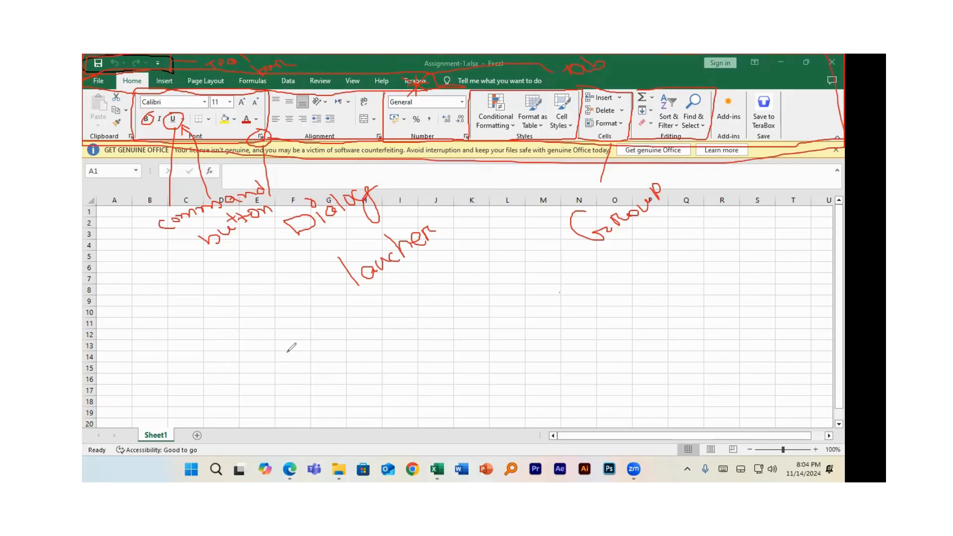
left_click_drag(289, 353, 321, 395)
mouse_move(289, 353)
left_mouse_down()
mouse_move(303, 370)
mouse_move(335, 374)
mouse_move(346, 358)
mouse_move(337, 342)
mouse_move(370, 357)
mouse_move(377, 318)
mouse_move(400, 342)
mouse_move(459, 304)
mouse_move(482, 313)
left_mouse_up()
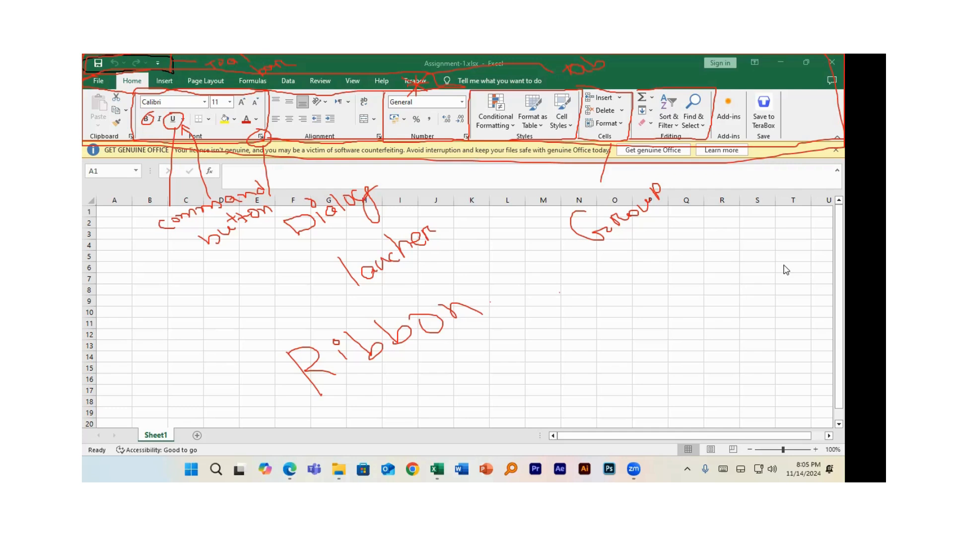
Erase the red outlines and handwritten labels from the ribbon and the sheet
mouse_move(714, 174)
left_mouse_down()
mouse_move(640, 114)
mouse_move(129, 65)
mouse_move(238, 81)
mouse_move(157, 70)
mouse_move(489, 61)
mouse_move(417, 85)
mouse_move(572, 83)
mouse_move(649, 184)
mouse_move(421, 337)
mouse_move(278, 218)
mouse_move(301, 275)
mouse_move(306, 189)
mouse_move(380, 244)
mouse_move(422, 221)
mouse_move(448, 222)
left_mouse_up()
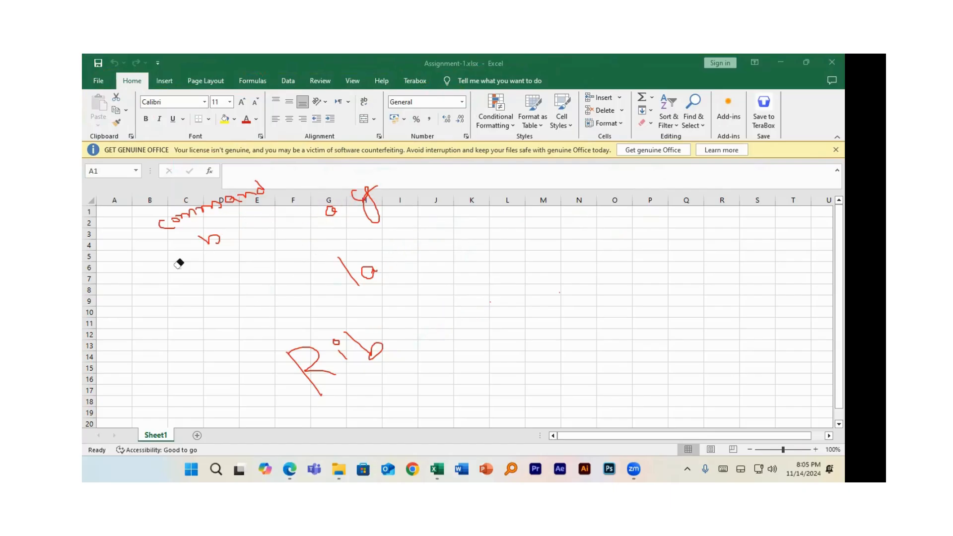
mouse_move(386, 189)
left_mouse_down()
mouse_move(286, 181)
mouse_move(191, 192)
left_mouse_up()
mouse_move(130, 199)
left_mouse_down()
mouse_move(170, 213)
mouse_move(243, 212)
mouse_move(229, 200)
mouse_move(207, 204)
mouse_move(217, 239)
mouse_move(331, 274)
mouse_move(371, 300)
mouse_move(302, 374)
mouse_move(697, 257)
left_mouse_up()
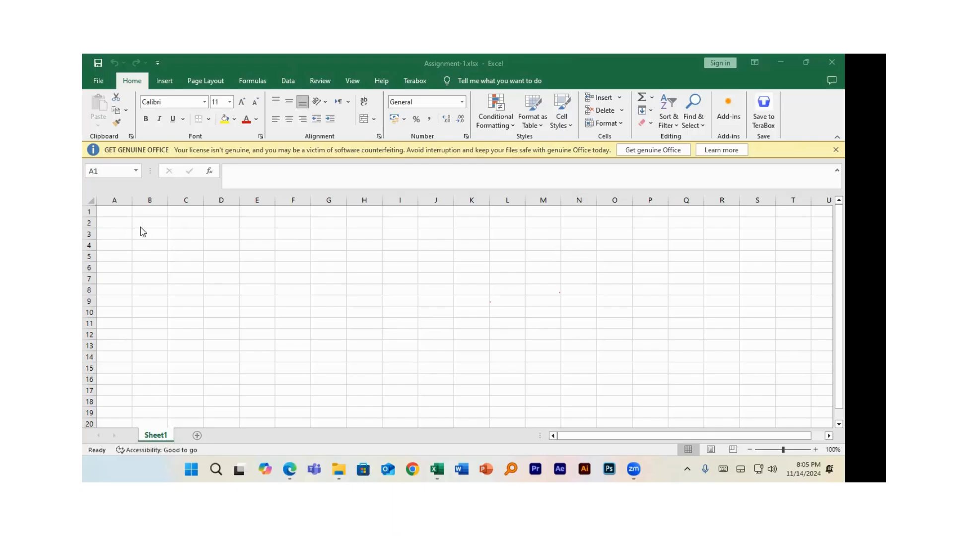
Select single cells around the empty sheet, from H6 through G1 and F7 to G9, to examine how cell references work
left_click(366, 267)
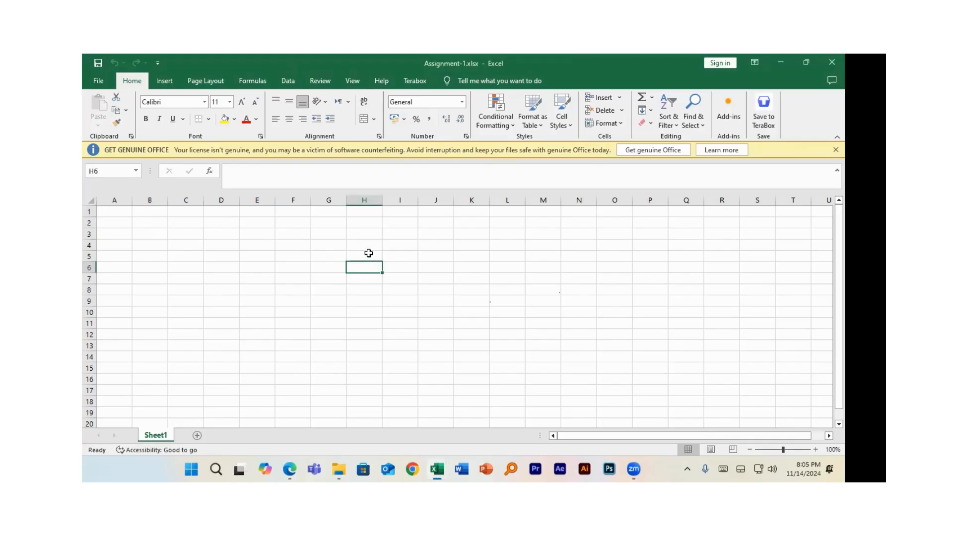
left_click(369, 253)
left_click(374, 238)
left_click(366, 215)
left_click(314, 211)
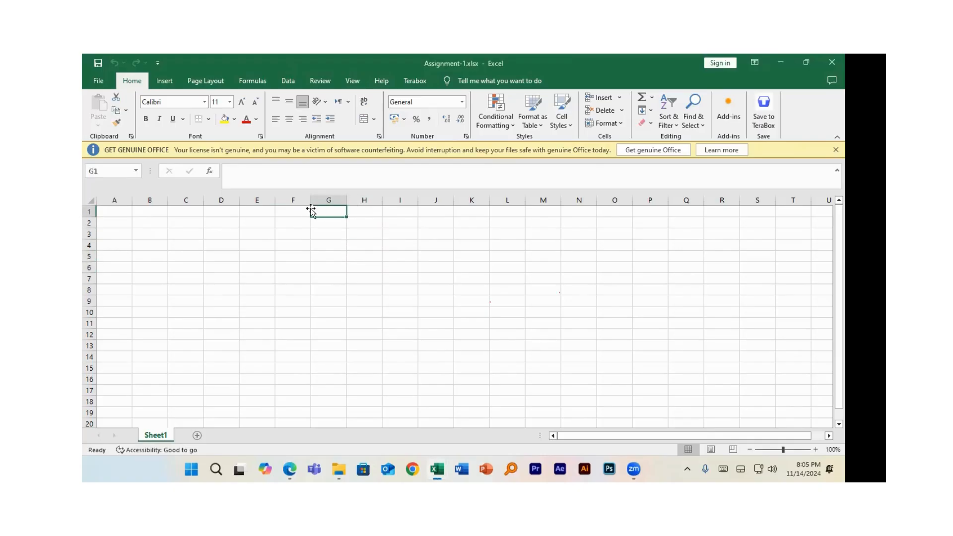
left_click(296, 213)
left_click(279, 235)
left_click(290, 268)
left_click(295, 281)
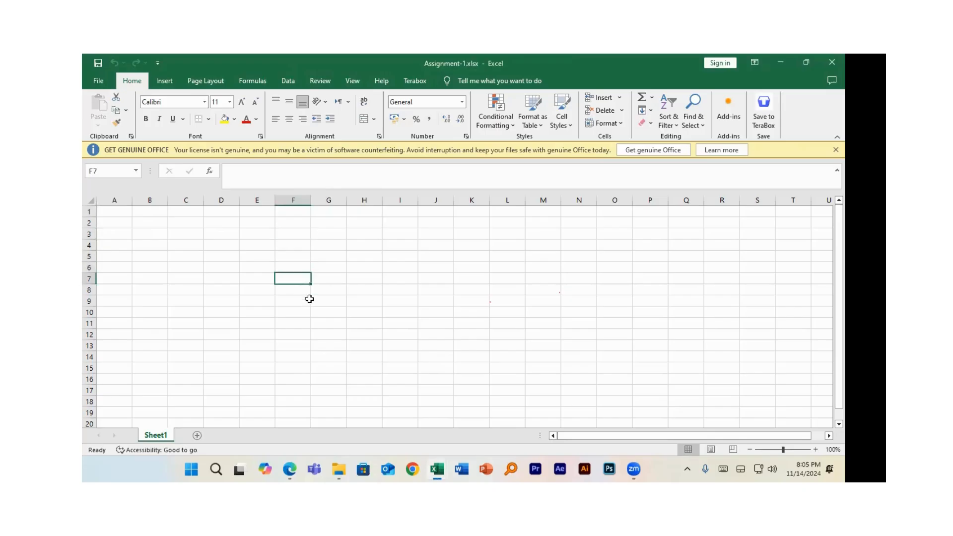
left_click(321, 304)
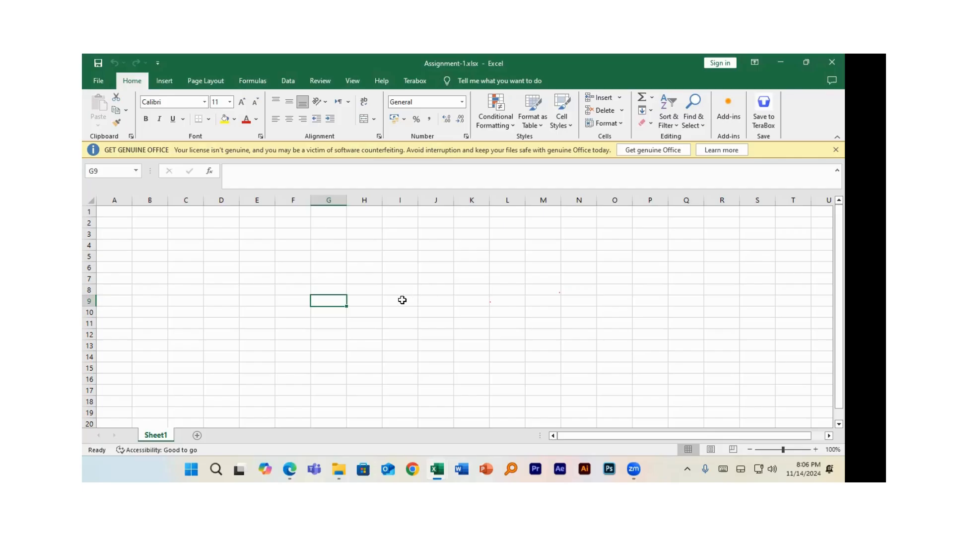
Examine the Name Box for cell G9 and activate the formula bar for that cell
left_click(122, 172)
left_click(121, 170)
left_click(256, 176)
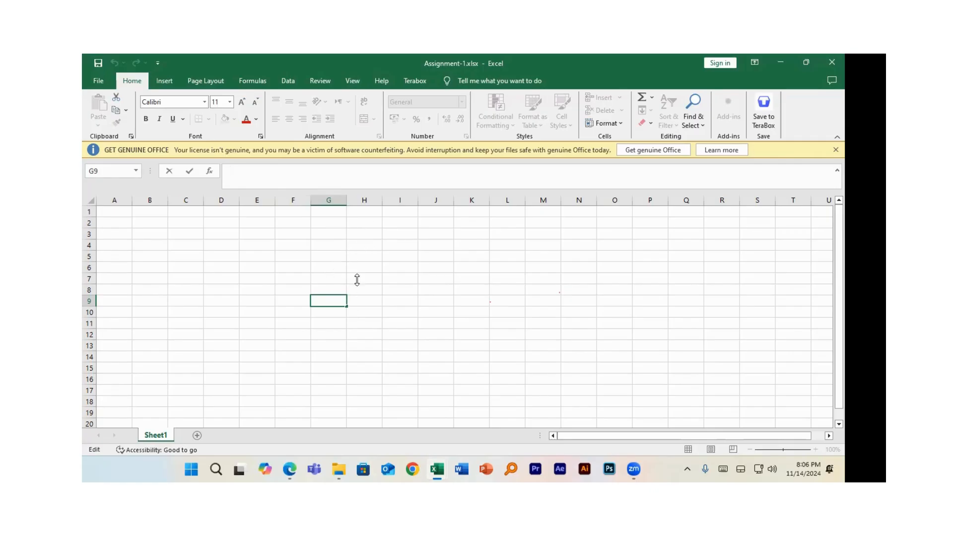
Select cell H1 and jump to the last column of row 1 to examine the final column heading
left_click(360, 215)
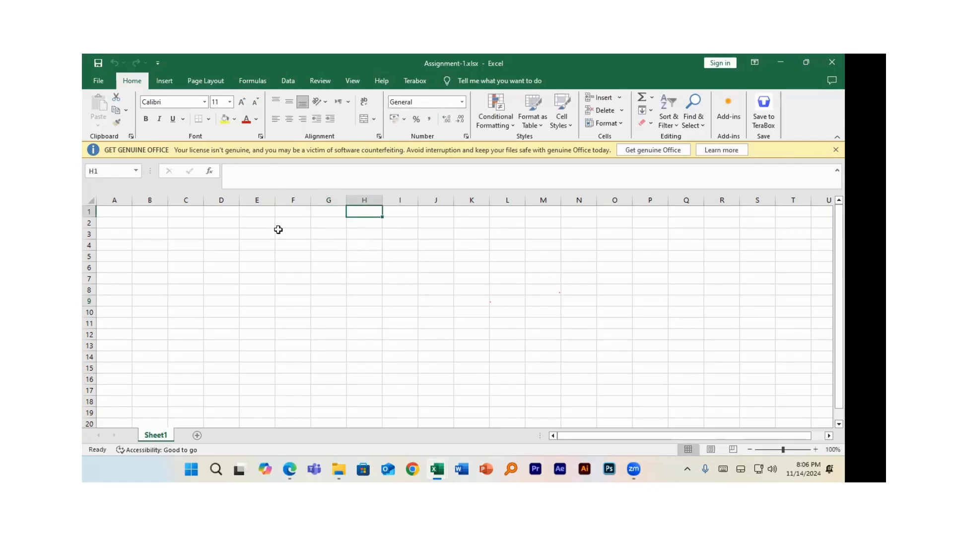
key("ctrl+Right")
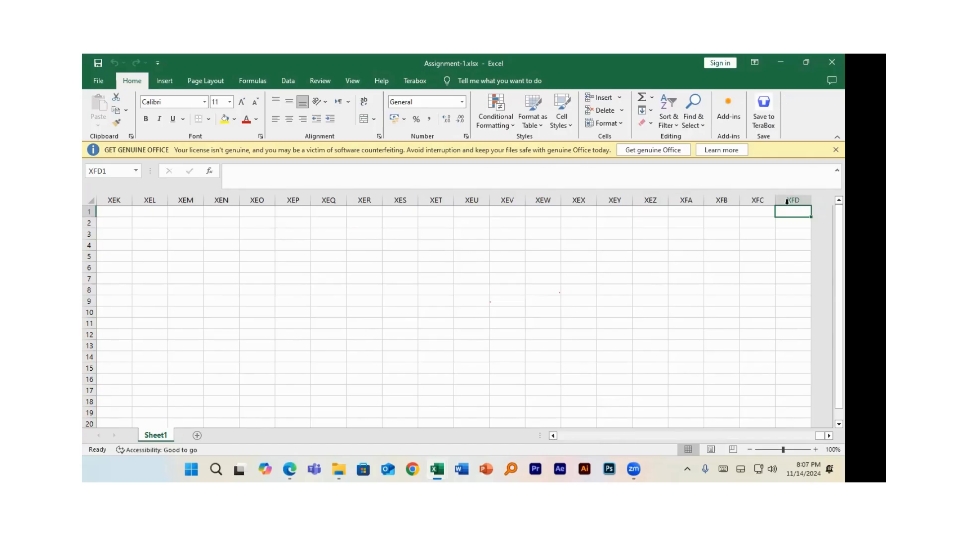
Enable the R1C1 reference style in the formula options and jump to the last row of the final column
left_click(96, 81)
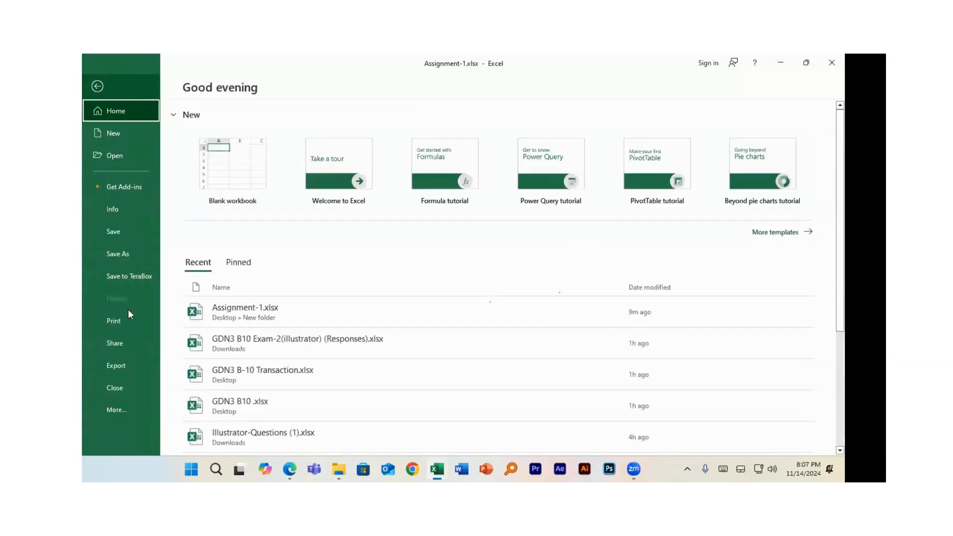
left_click(128, 407)
left_click(193, 432)
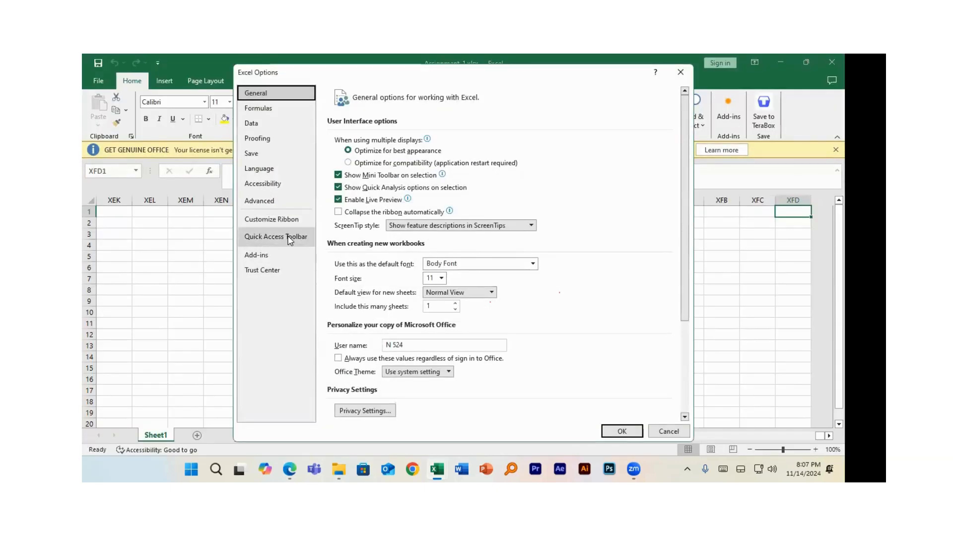
left_click(259, 108)
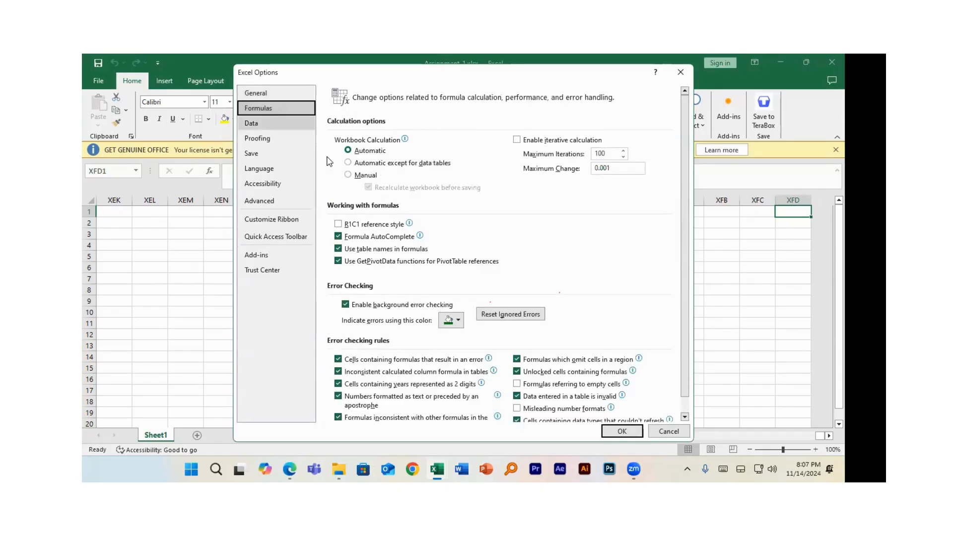
left_click(339, 224)
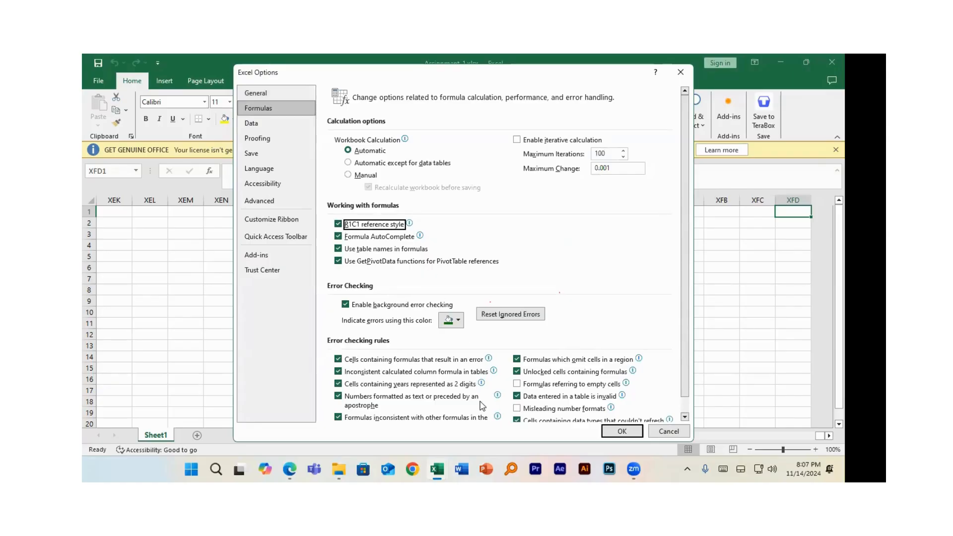
left_click(621, 431)
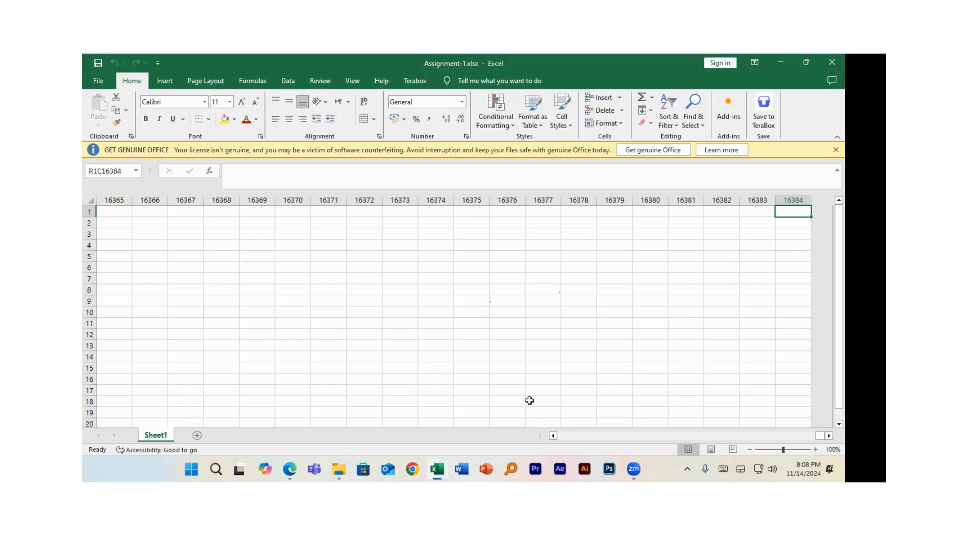
key("ctrl+Down")
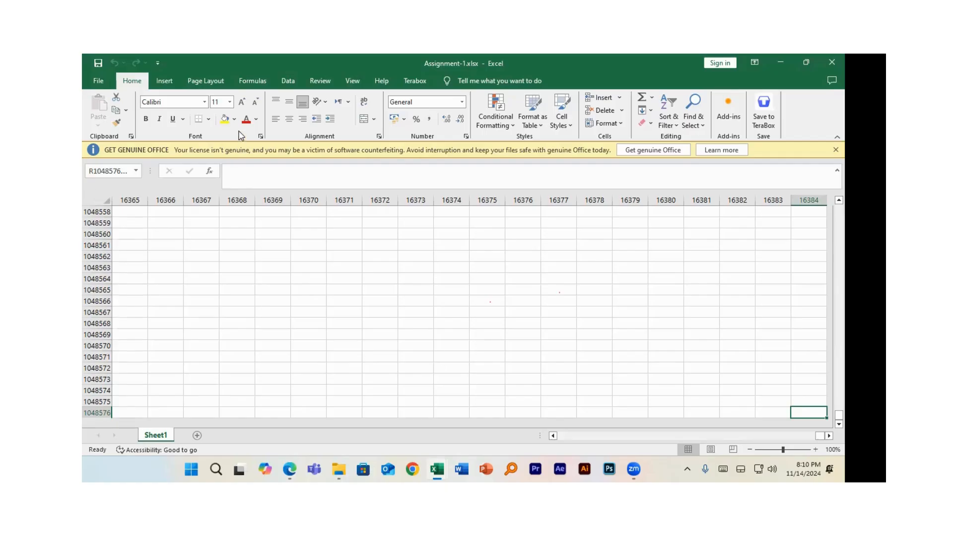
Turn off the R1C1 reference style in the formula options to restore lettered column headings
left_click(99, 83)
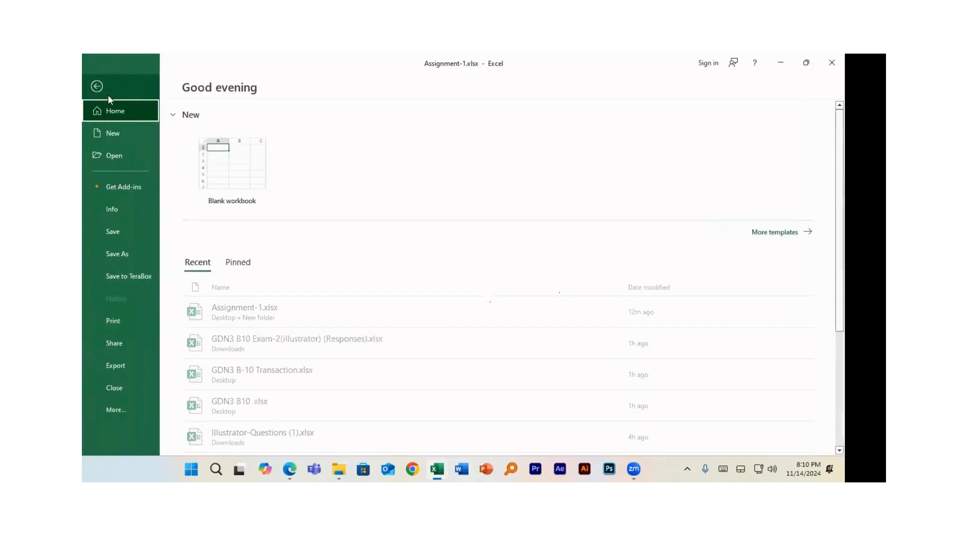
left_click(120, 411)
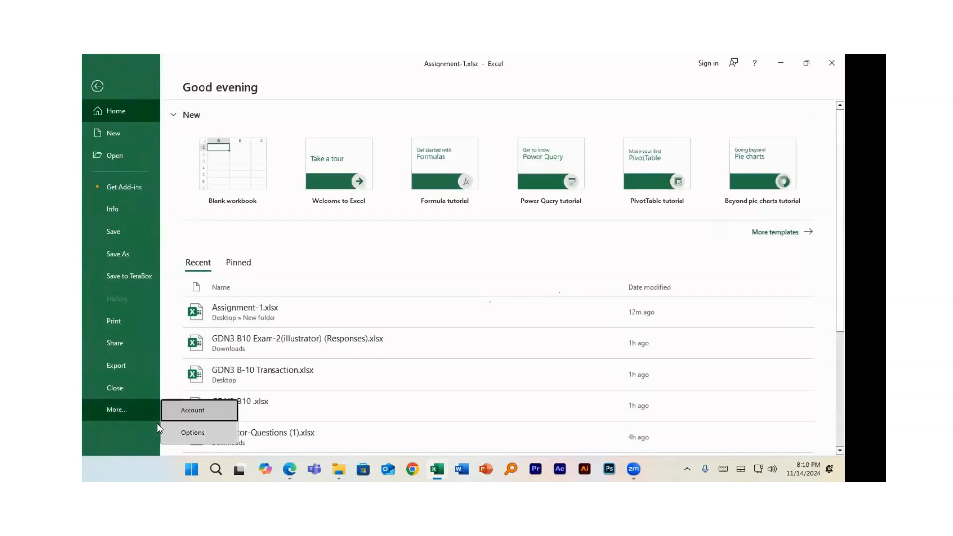
key("Escape")
key("Escape")
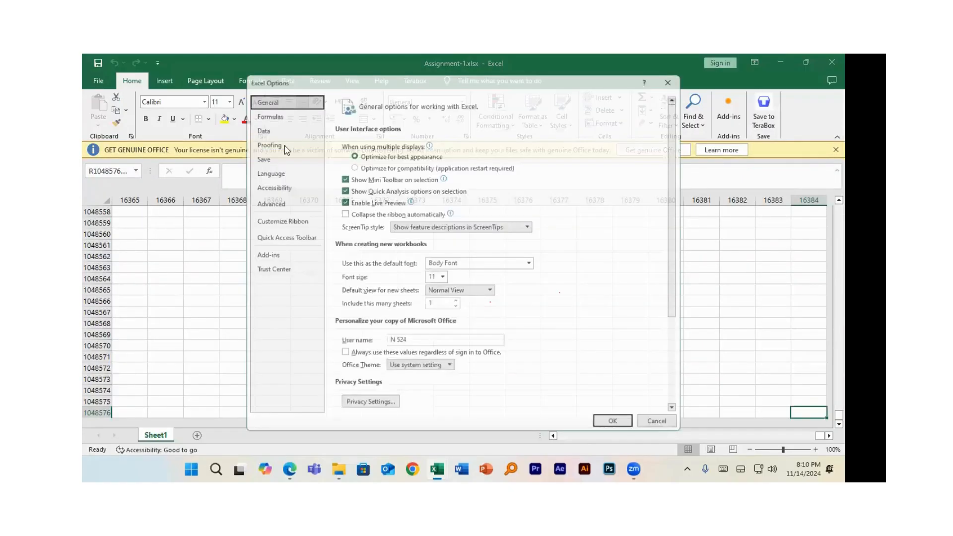
left_click(276, 107)
key("alt+r")
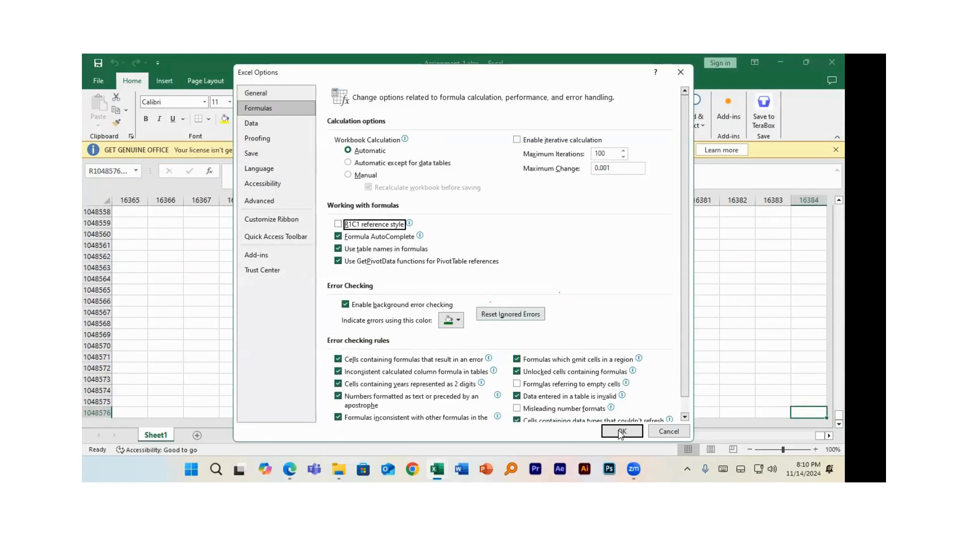
left_click(620, 434)
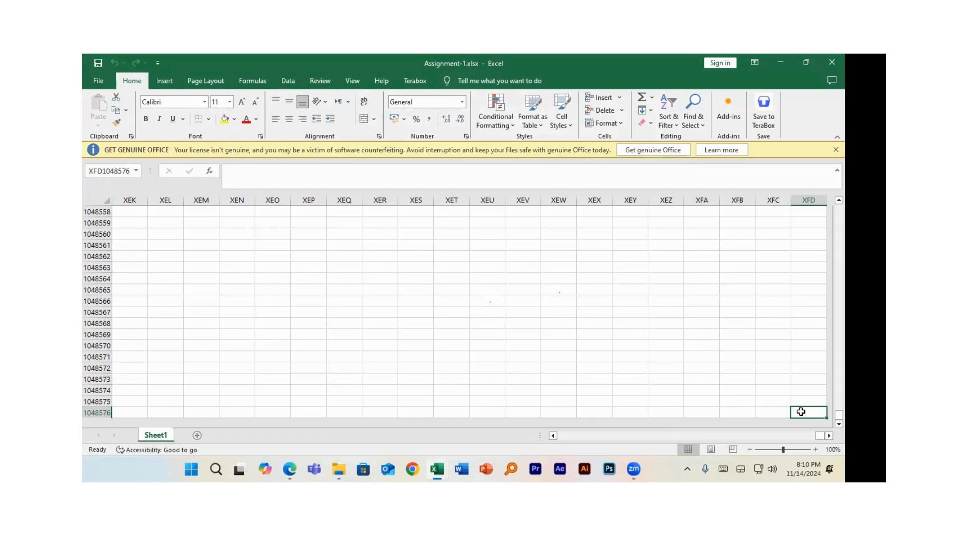
Move the active cell one column at a time along the last row, from XFD back to column WYM, examining the column headings
key("Left")
key("Left")
key("Left")
key("Left")
key("Left")
key("Left")
key("Left")
key("Left")
key("Left")
key("Left")
key("Left")
key("Left")
key("Left")
key("Left")
key("Left")
key("Left")
key("Left")
key("Left")
key("Left")
key("Left")
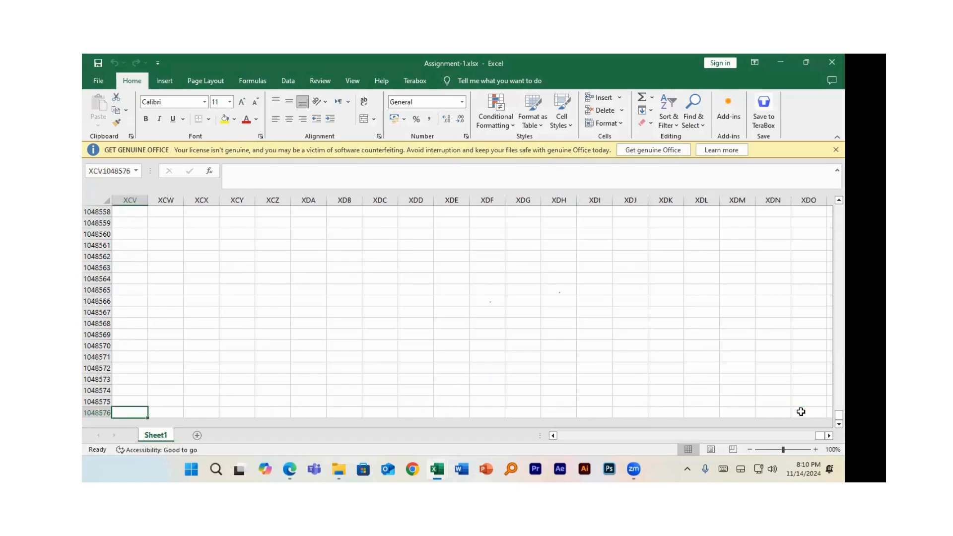
key("Left")
key("Left")
key("Left")
key("Left")
key("Left")
key("Left")
key("Left")
key("Left")
key("Left")
key("Left")
key("Left")
key("Left")
key("Left")
key("Left")
key("Left")
key("Left")
key("Left")
key("Left")
key("Left")
key("Left")
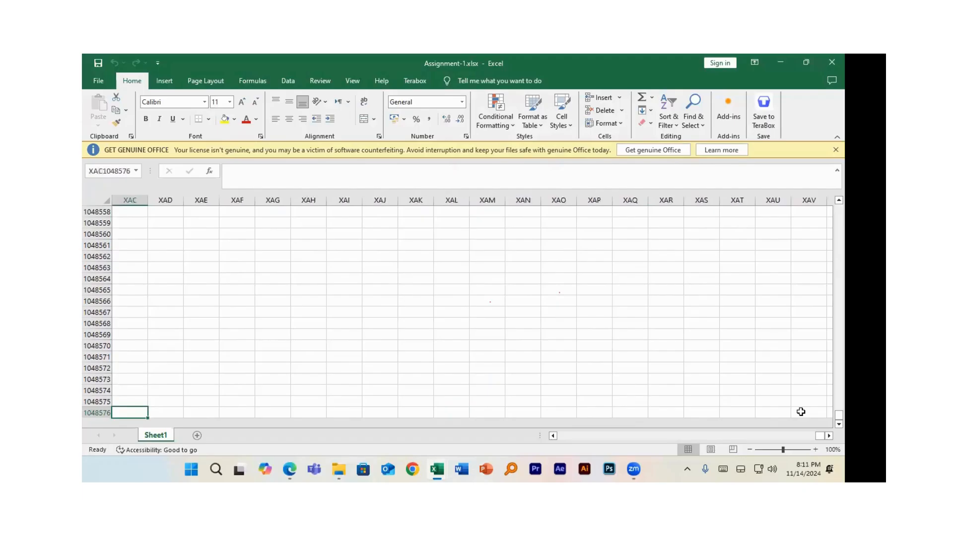
key("Left")
key("Left")
key("Left")
key("Left")
key("Left")
key("Left")
key("Left")
key("Left")
key("Left")
key("Left")
key("Left")
key("Left")
key("Left")
key("Left")
key("Left")
key("Left")
key("Left")
key("Left")
key("Left")
key("Left")
Move the active cell upward row by row in column WYM to row 1048466, examining the row numbers
key("Up")
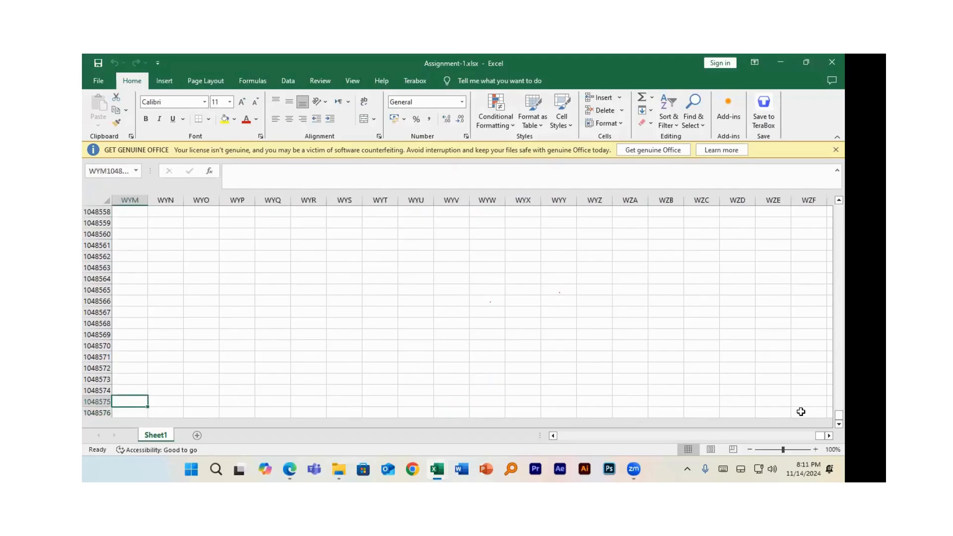
key("Up")
key("Up")
key("Up")
key("Up")
key("Up")
key("Up")
key("Up")
key("Up")
key("Up")
key("Up")
key("Up")
key("Up")
key("Up")
key("Up")
key("Up")
key("Up")
key("Up")
key("Up")
key("Up")
key("Up")
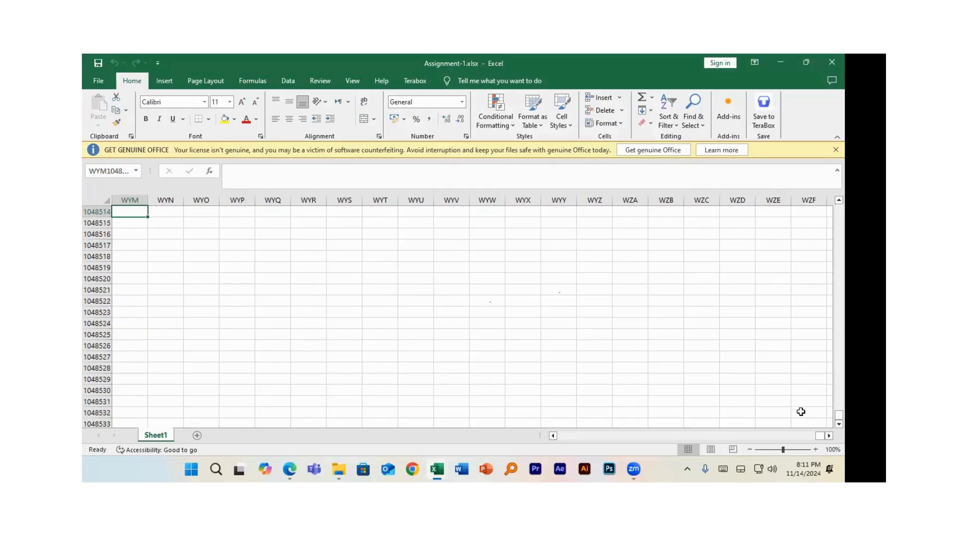
key("Up")
key("Up")
key("Up")
key("Up")
key("Up")
key("Up")
key("Up")
key("Up")
key("Up")
key("Up")
key("Up")
key("Up")
key("Up")
key("Up")
key("Up")
key("Up")
key("Up")
key("Up")
key("Up")
key("Up")
Move the active cell back column by column along row 1048466 to column WTG, examining the headings
key("Left")
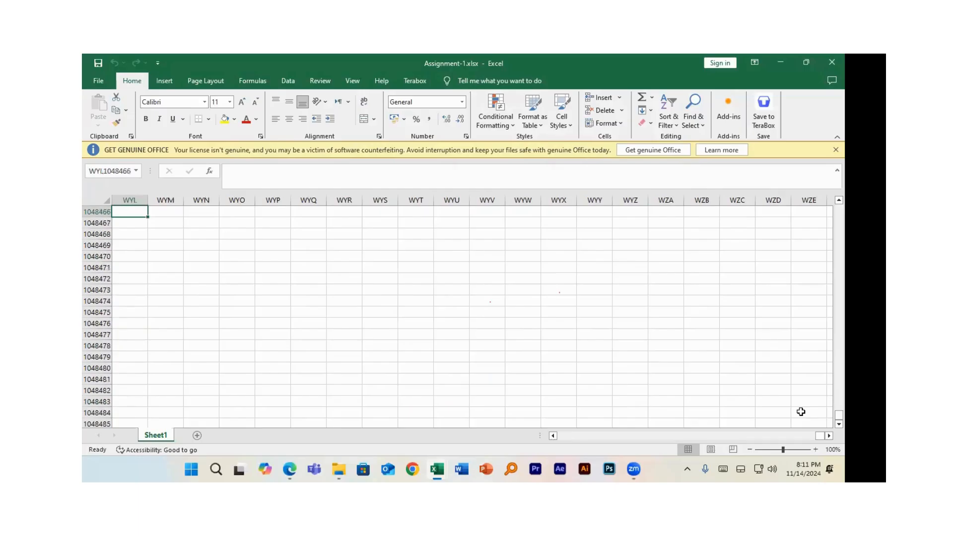
key("Left")
key("Left")
key("Left")
key("Left")
key("Left")
key("Left")
key("Left")
key("Left")
key("Left")
key("Left")
key("Left")
key("Left")
key("Left")
key("Left")
key("Left")
key("Left")
key("Left")
key("Left")
key("Left")
key("Left")
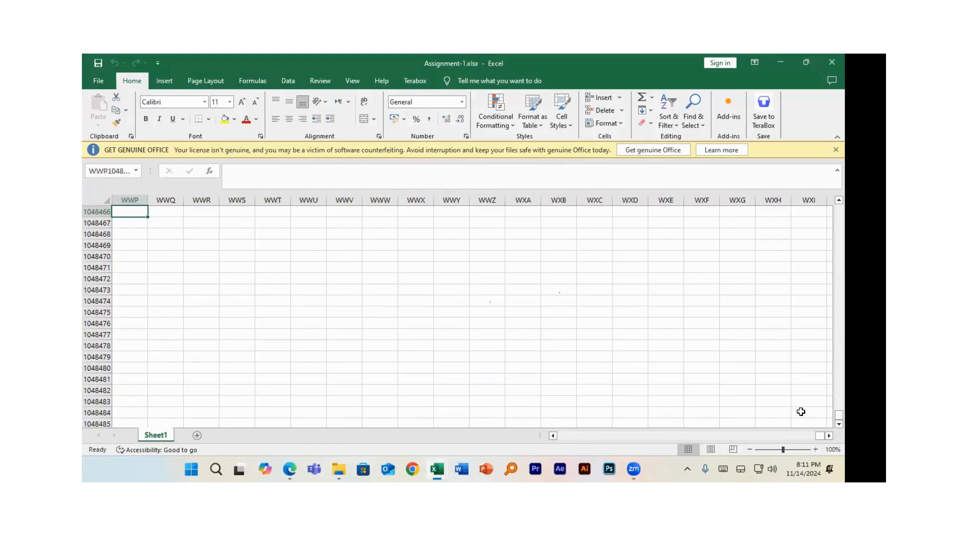
key("Left")
key("Left")
key("Left")
key("Left")
key("Left")
key("Left")
key("Left")
key("Left")
key("Left")
key("Left")
key("Left")
key("Left")
key("Left")
key("Left")
key("Left")
key("Left")
key("Left")
key("Left")
key("Left")
key("Left")
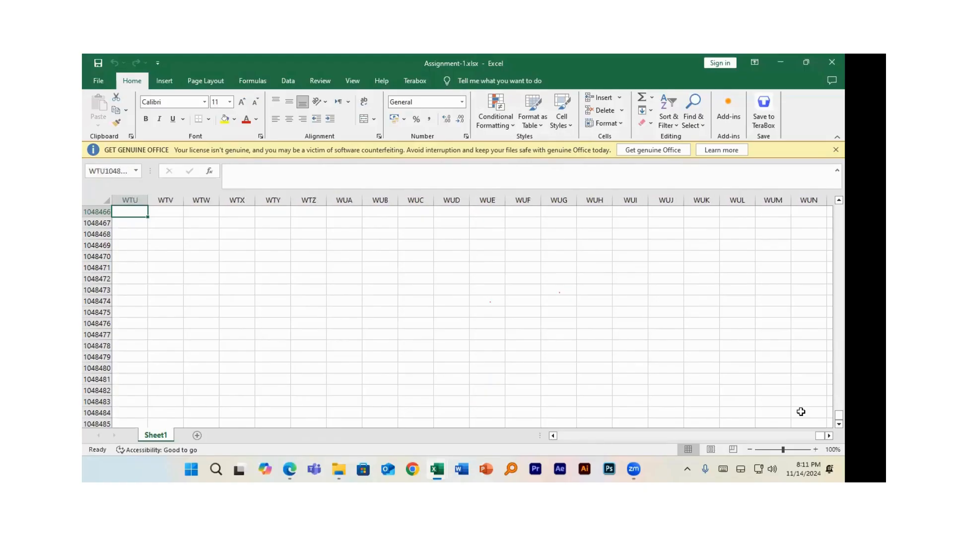
key("Left")
key("Left")
key("Left")
key("Left")
key("Left")
key("Left")
key("Left")
key("Left")
key("Left")
key("Left")
key("Left")
key("Left")
key("Left")
key("Left")
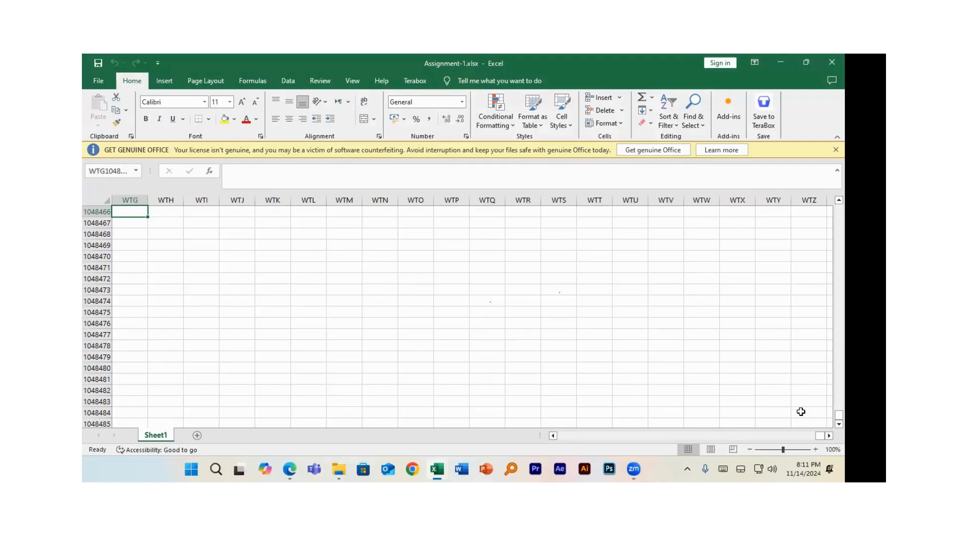
Jump back to cell A1 at the sheet's start and go directly to cell B4 by its cell reference
key("ctrl+Home")
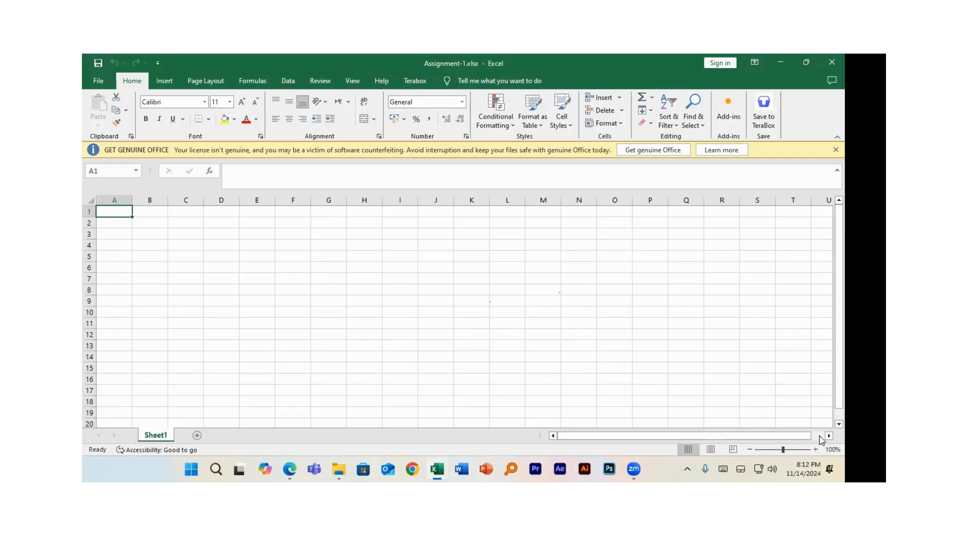
left_click(103, 171)
type("B4")
key("Return")
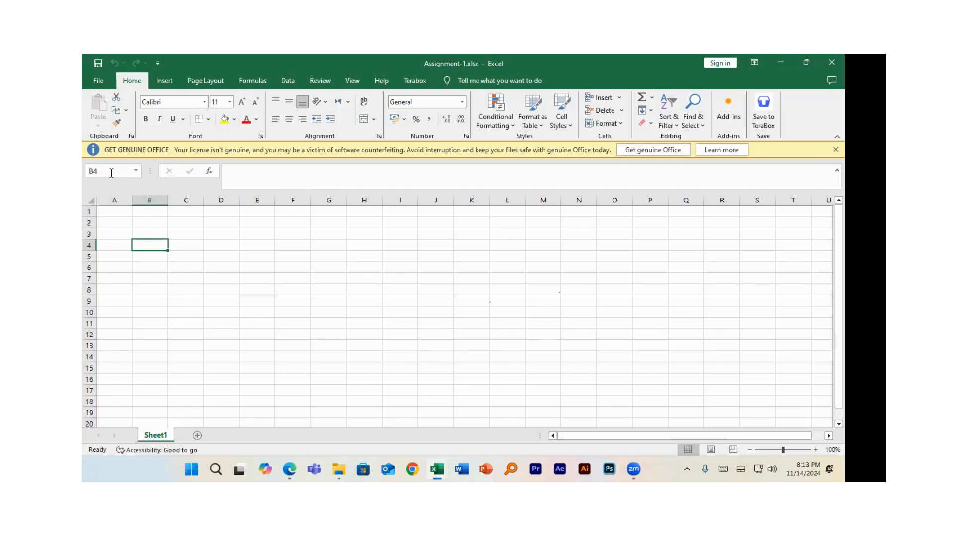
Go directly to the sheet's last cell, XFD1048576, by its cell reference and return to cell A1 the same way
left_click(112, 172)
type("XFD1048576")
key("Return")
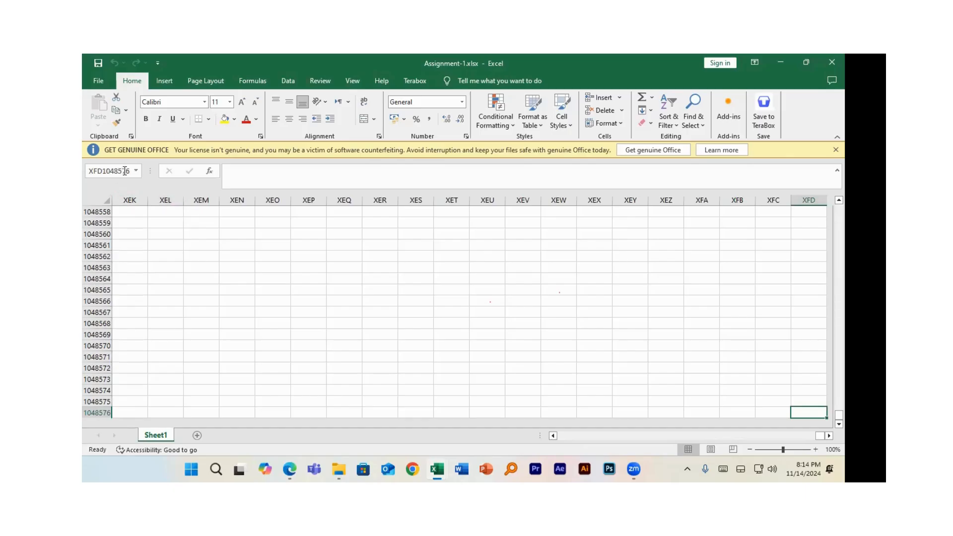
left_click(126, 170)
type("A1")
key("Return")
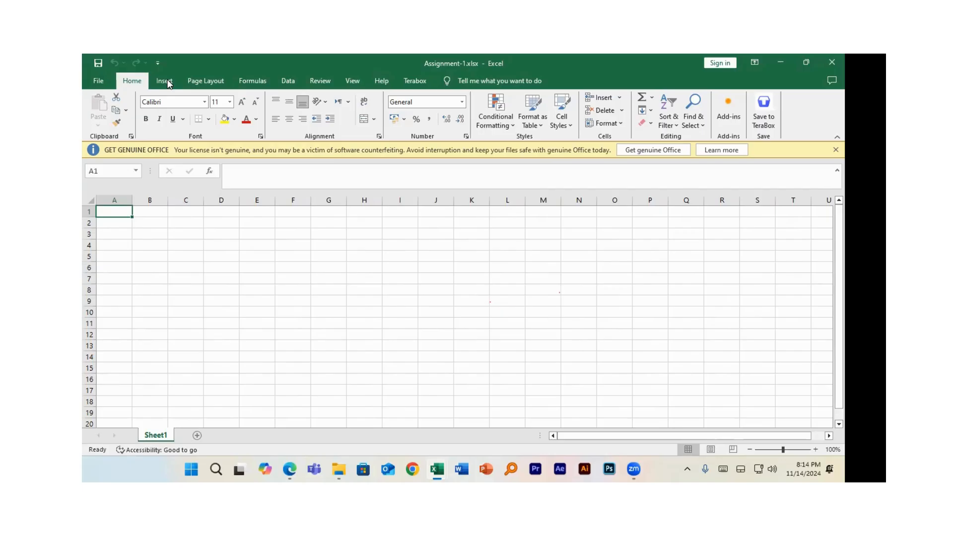
Add six new worksheets, Sheet2 through Sheet7, after Sheet1
left_click(201, 438)
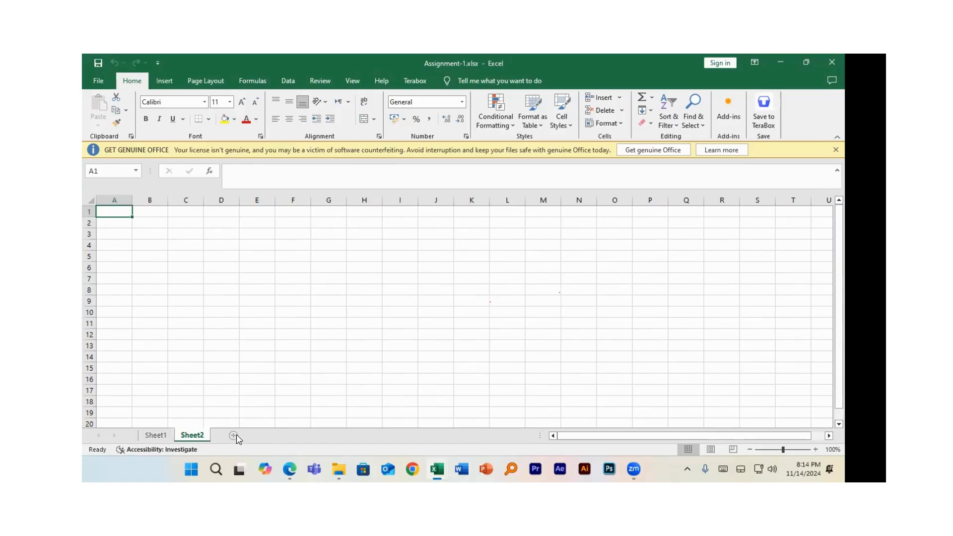
left_click(236, 437)
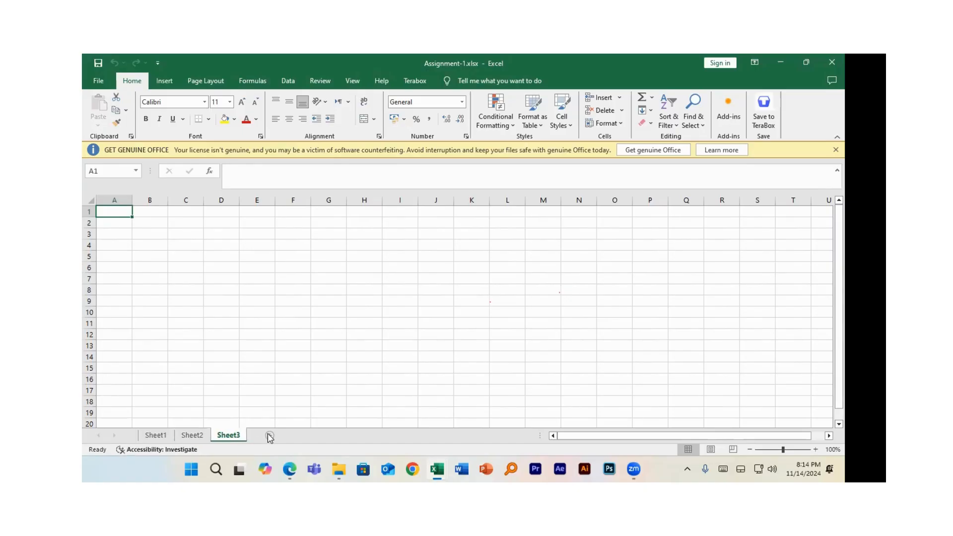
left_click(269, 436)
left_click(306, 436)
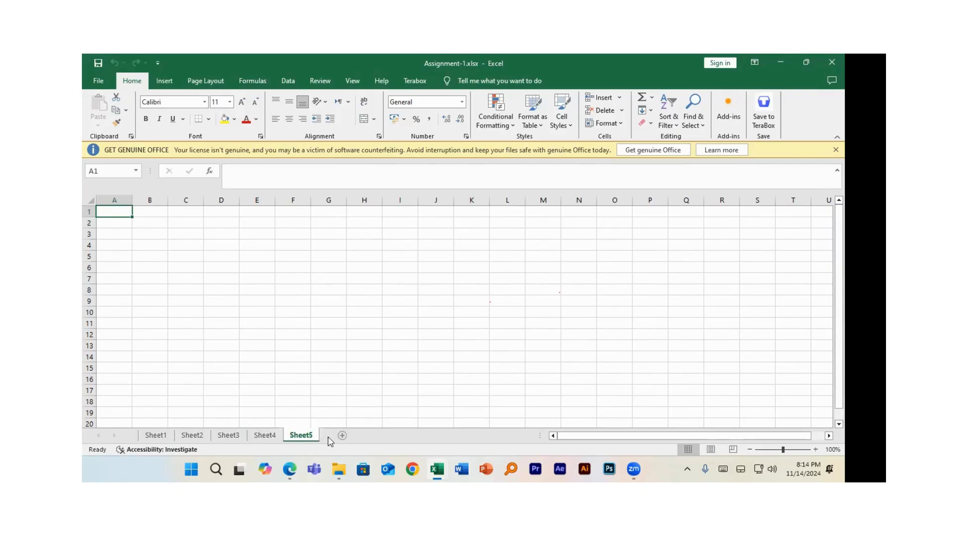
left_click(342, 436)
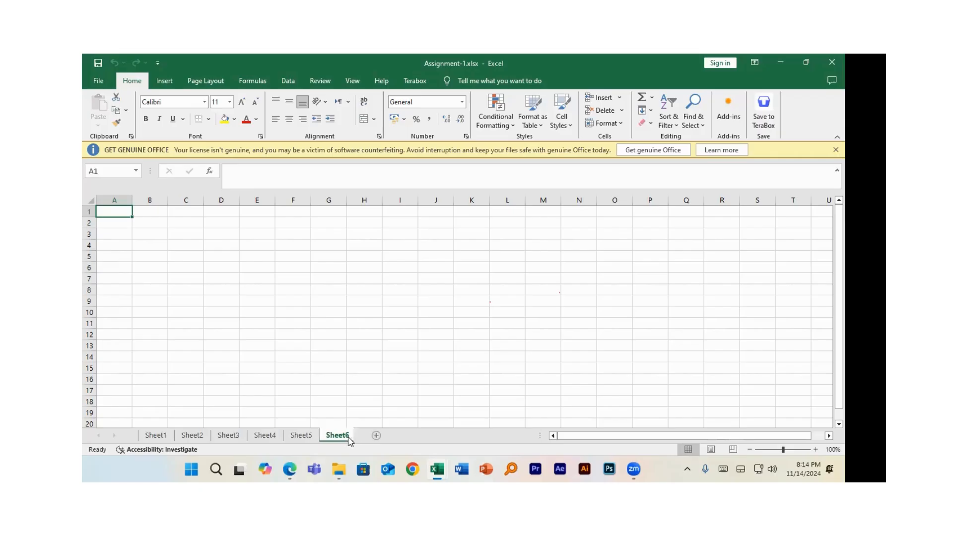
left_click(378, 436)
Delete the last four worksheets one by one, from Sheet7 back to Sheet4
right_click(387, 440)
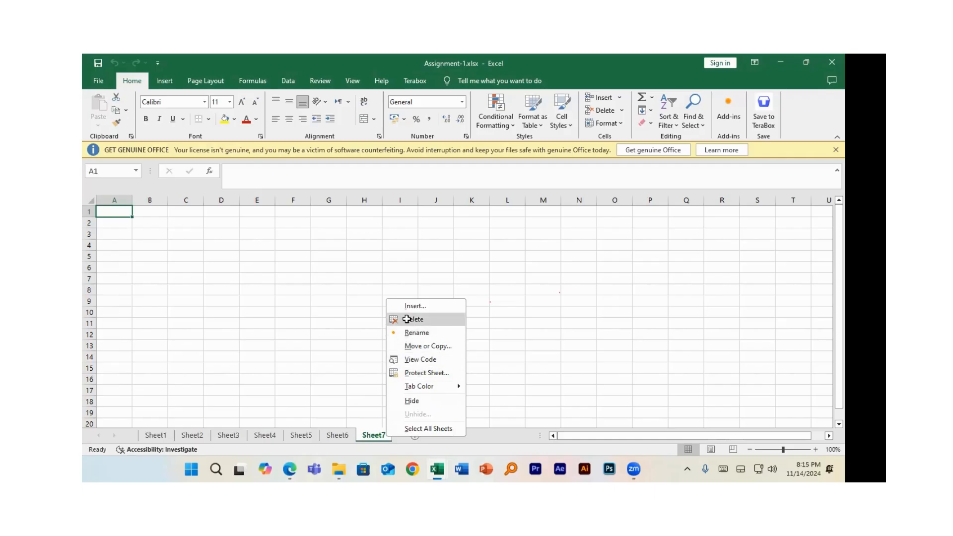
left_click(409, 320)
right_click(348, 437)
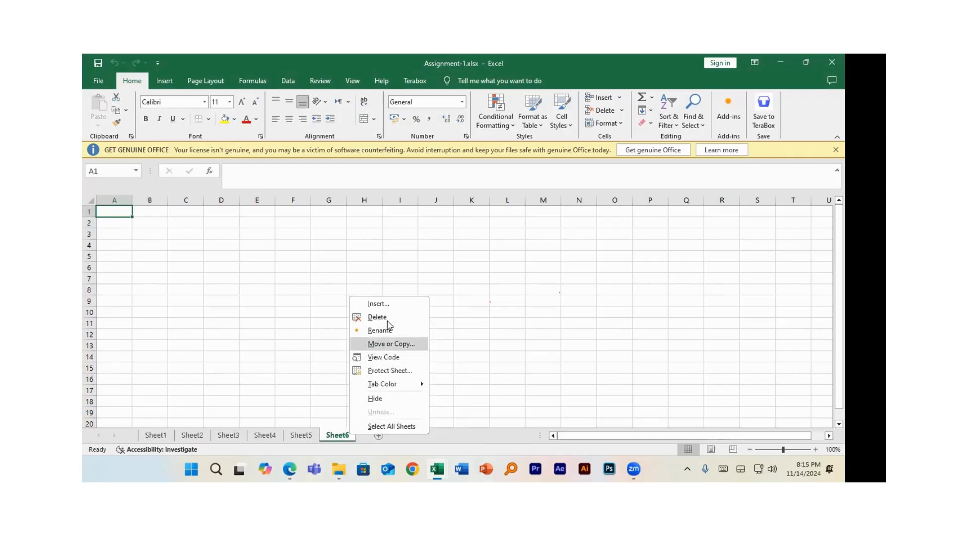
left_click(367, 320)
right_click(314, 435)
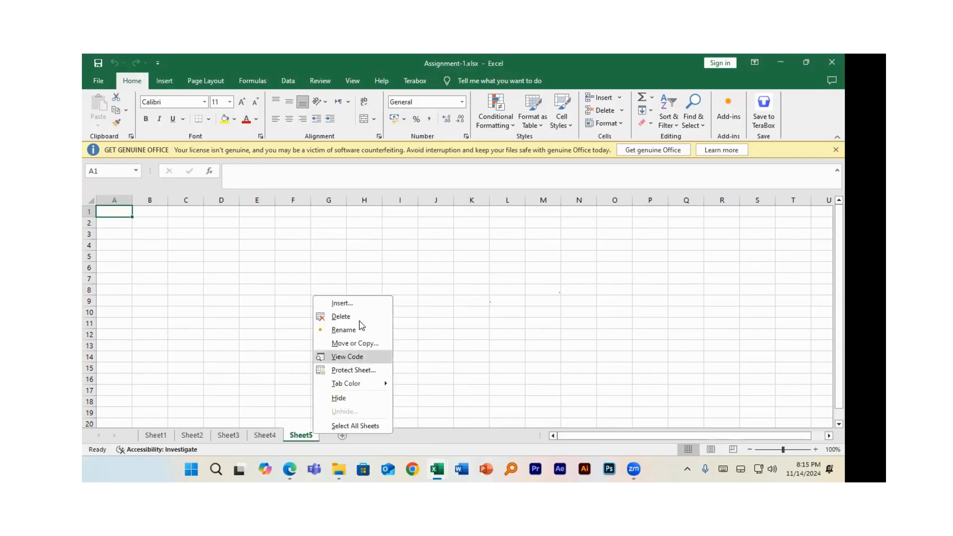
left_click(357, 319)
right_click(276, 440)
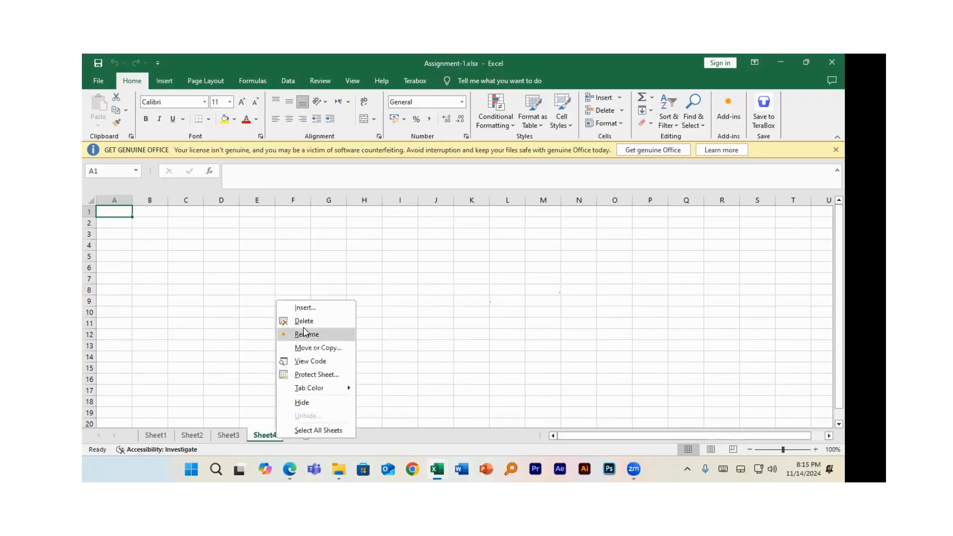
left_click(291, 335)
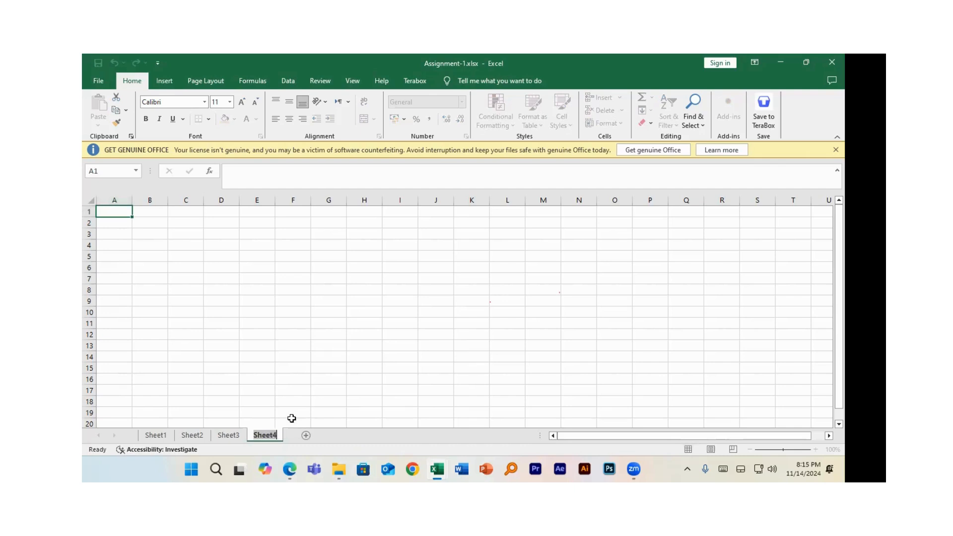
left_click(324, 434)
right_click(262, 435)
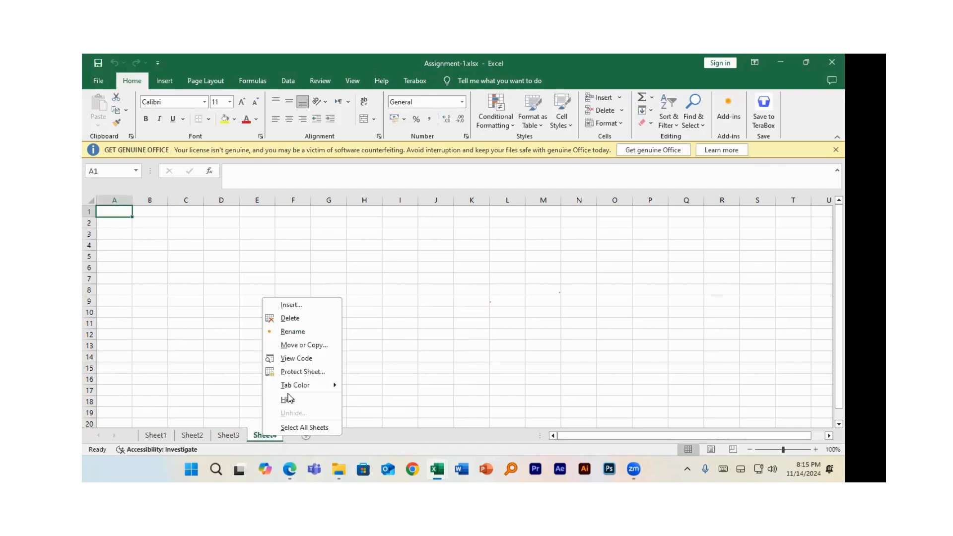
left_click(303, 320)
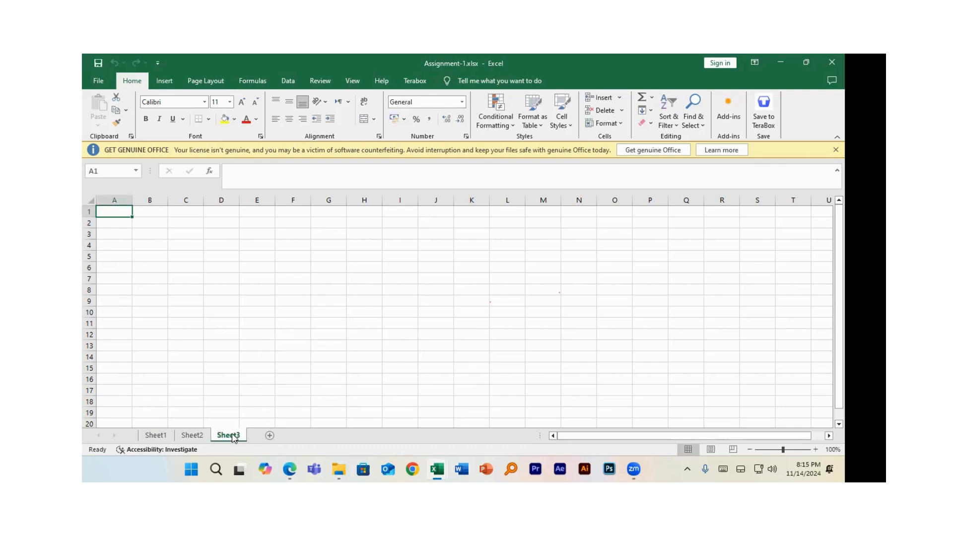
Switch back and forth between Sheet1, Sheet2 and Sheet3 to view each worksheet, ending on Sheet3
left_click(193, 435)
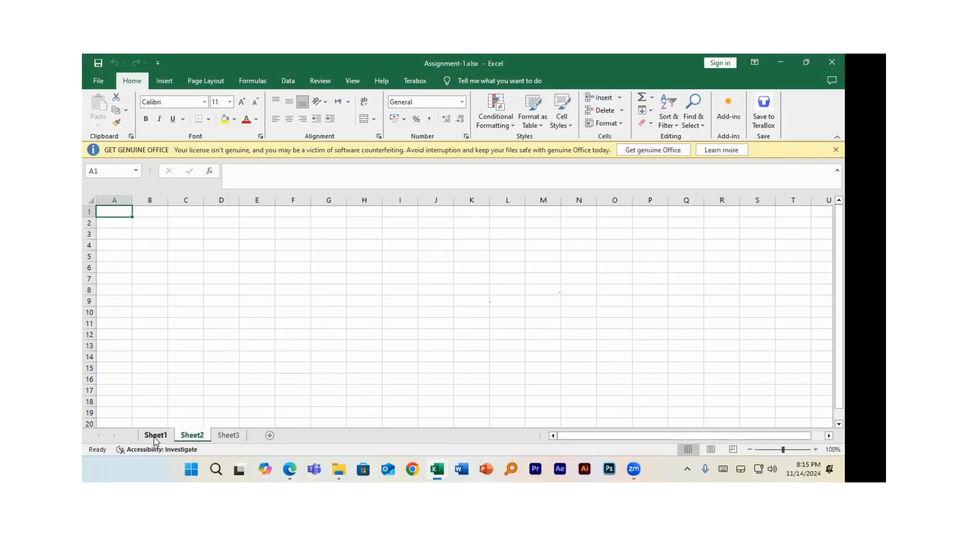
left_click(157, 436)
left_click(206, 435)
left_click(228, 436)
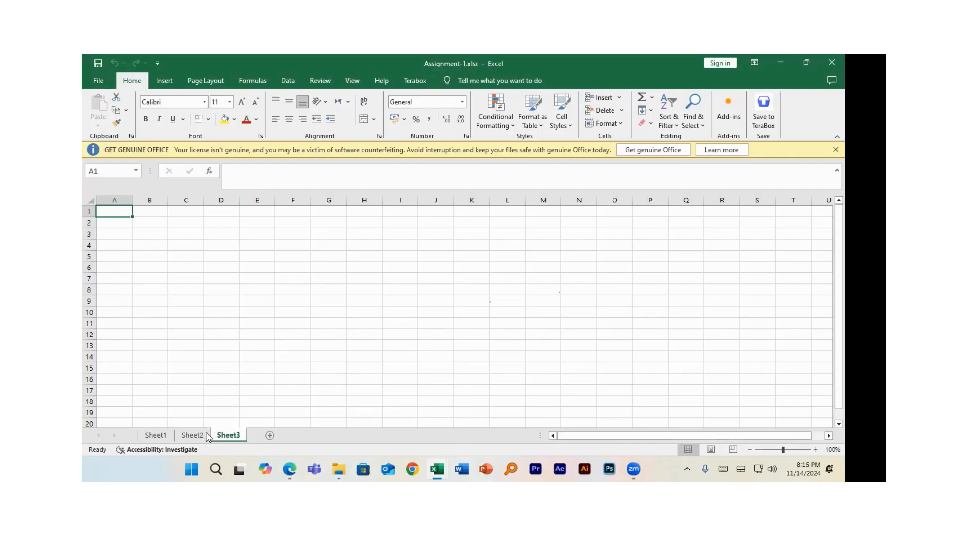
left_click(193, 436)
left_click(159, 437)
left_click(191, 436)
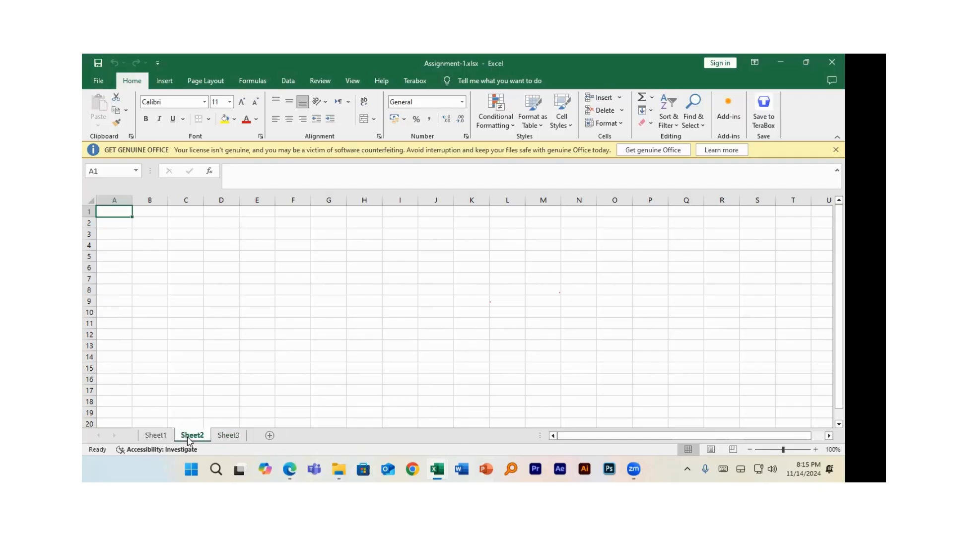
left_click(226, 436)
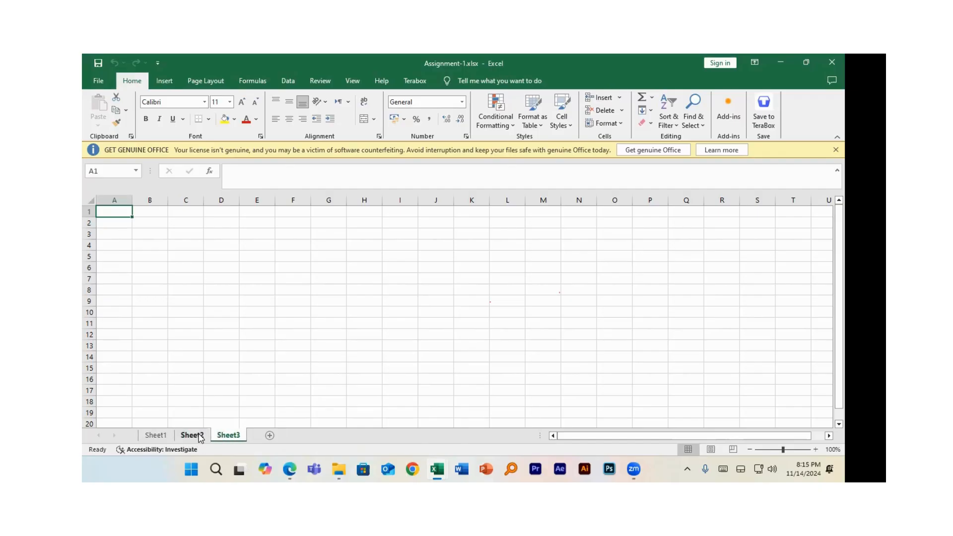
left_click(194, 436)
left_click(159, 436)
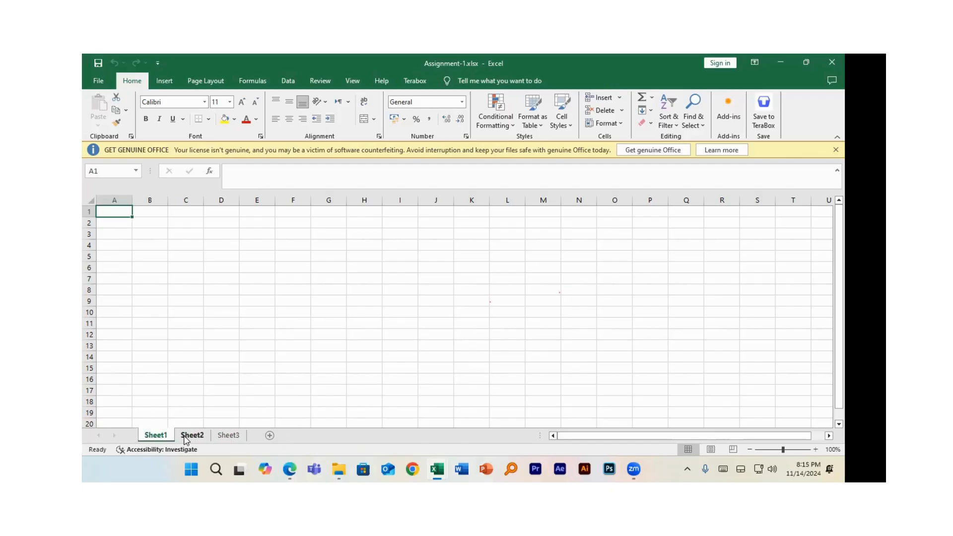
left_click(192, 437)
left_click(231, 436)
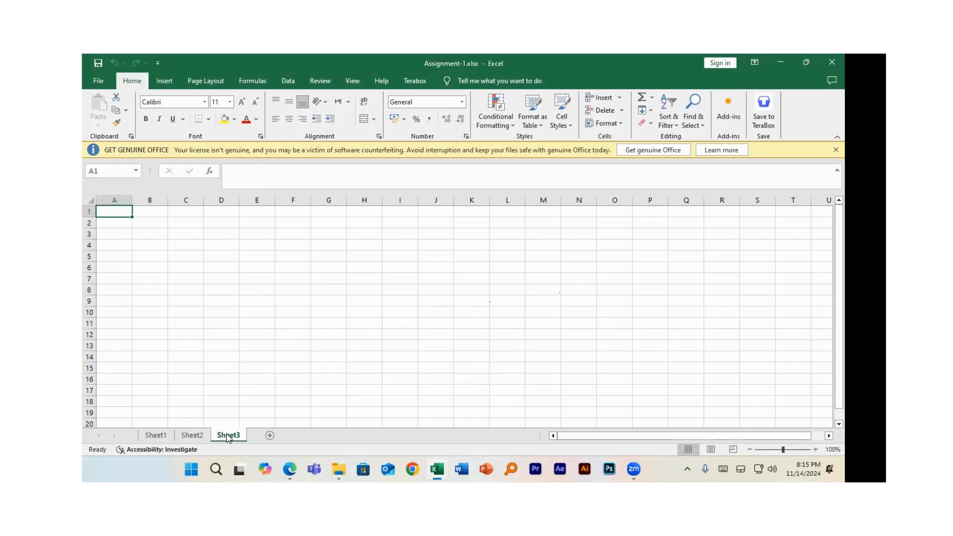
Delete the worksheets Sheet3 and Sheet2, keeping only Sheet1
right_click(229, 436)
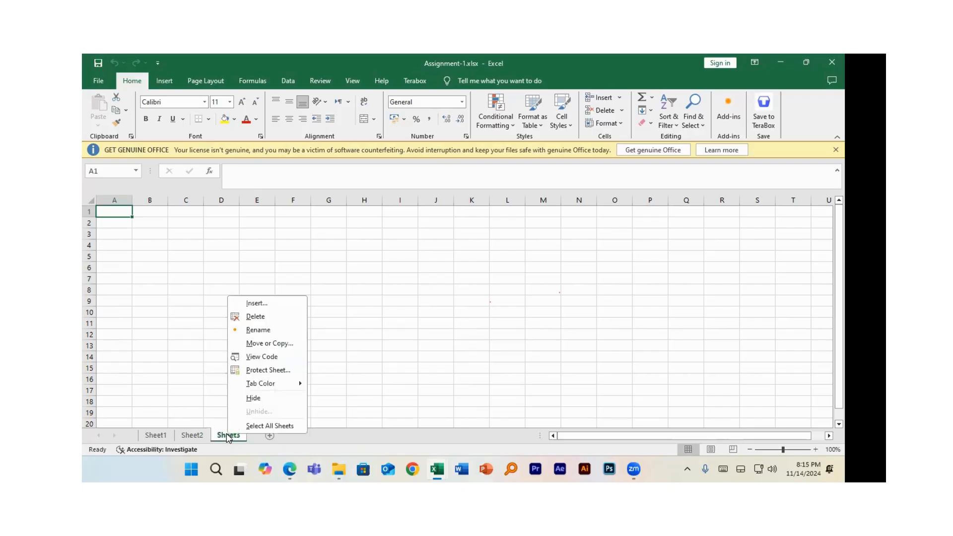
left_click(244, 318)
right_click(197, 436)
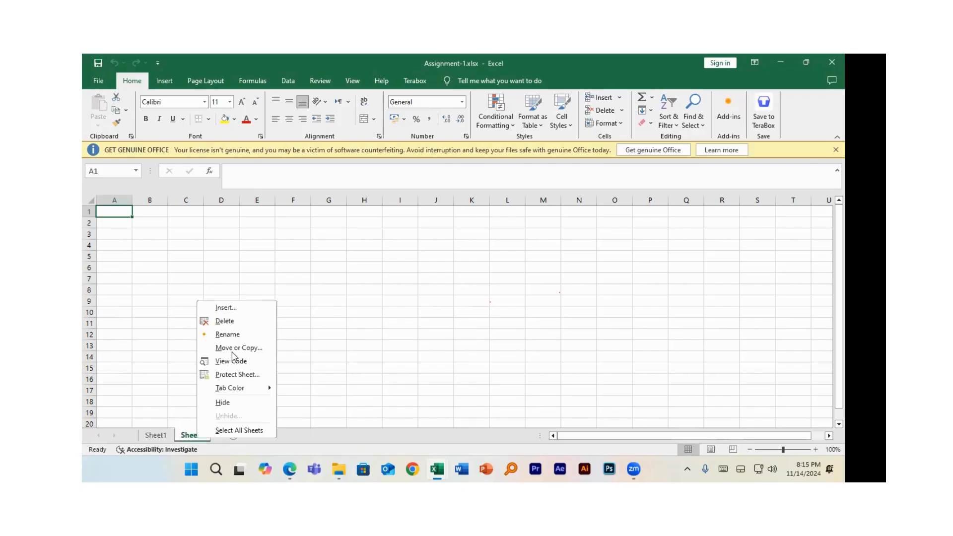
left_click(240, 323)
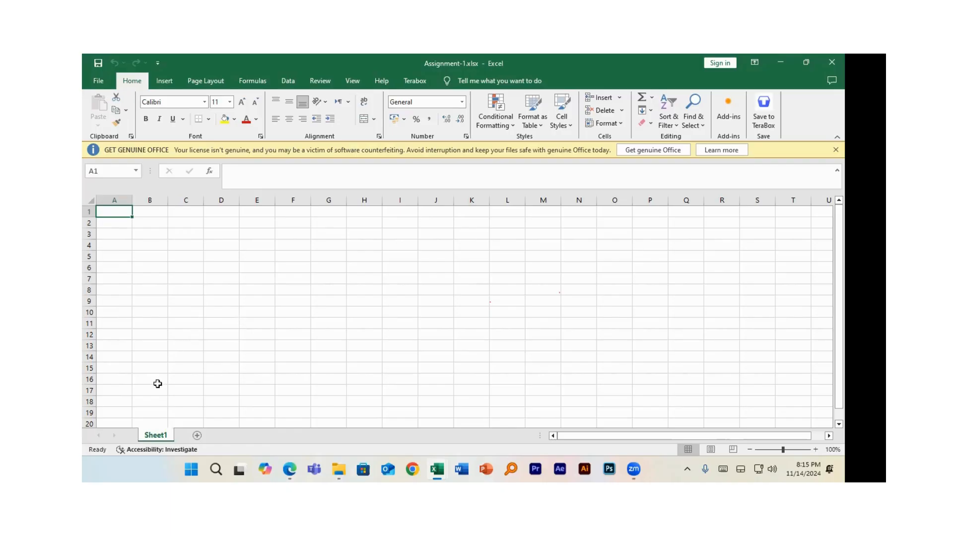
Rename the Sheet1 worksheet as Assignment-1
right_click(159, 435)
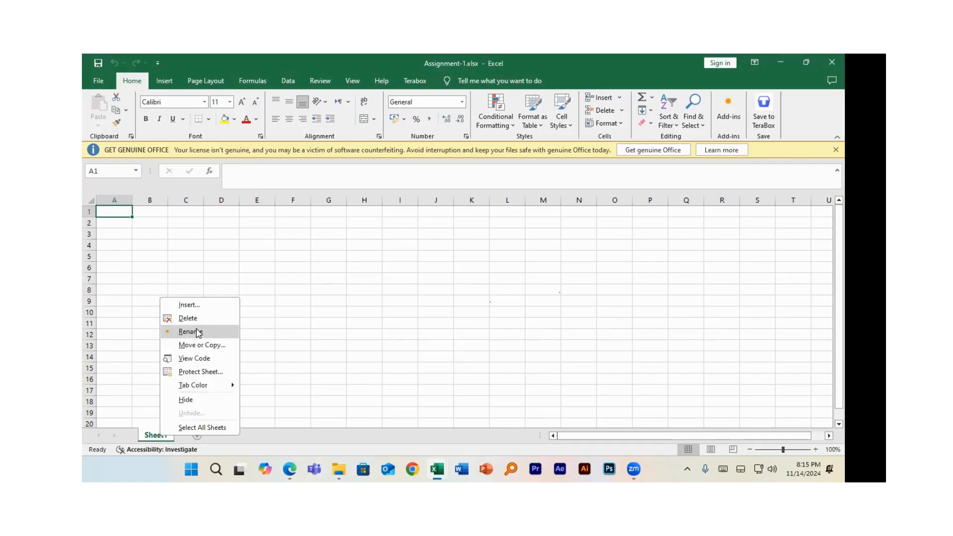
left_click(198, 332)
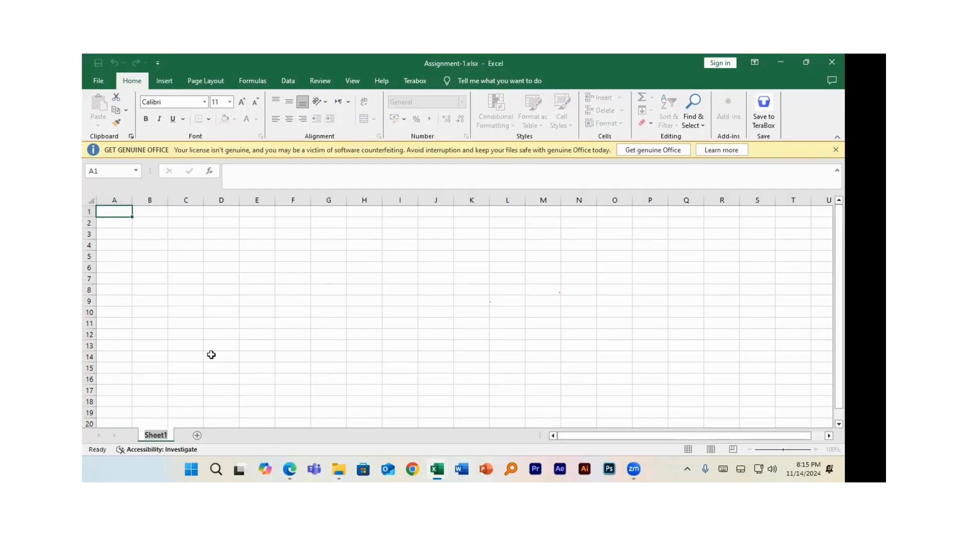
key("BackSpace")
type("Assifg")
key("BackSpace")
key("BackSpace")
type("gnment")
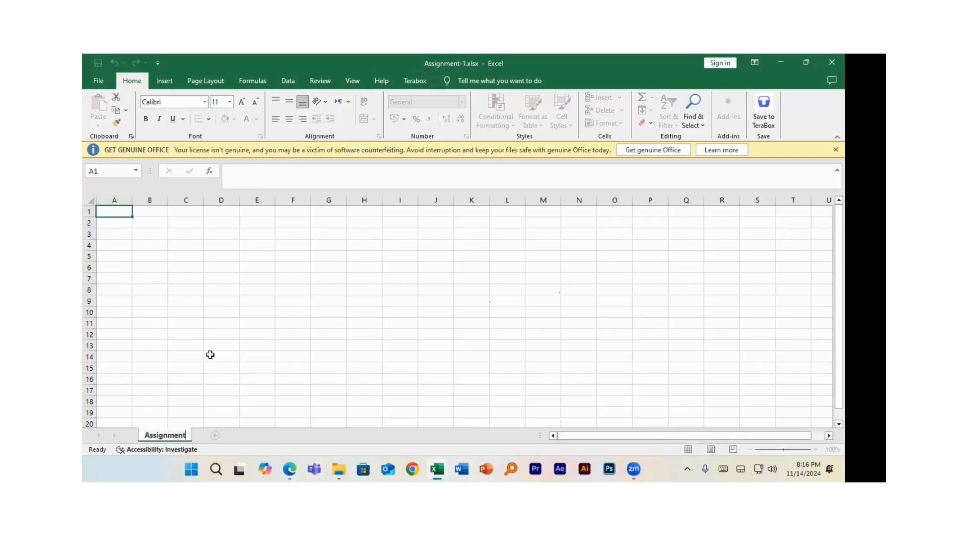
type("-1")
key("Return")
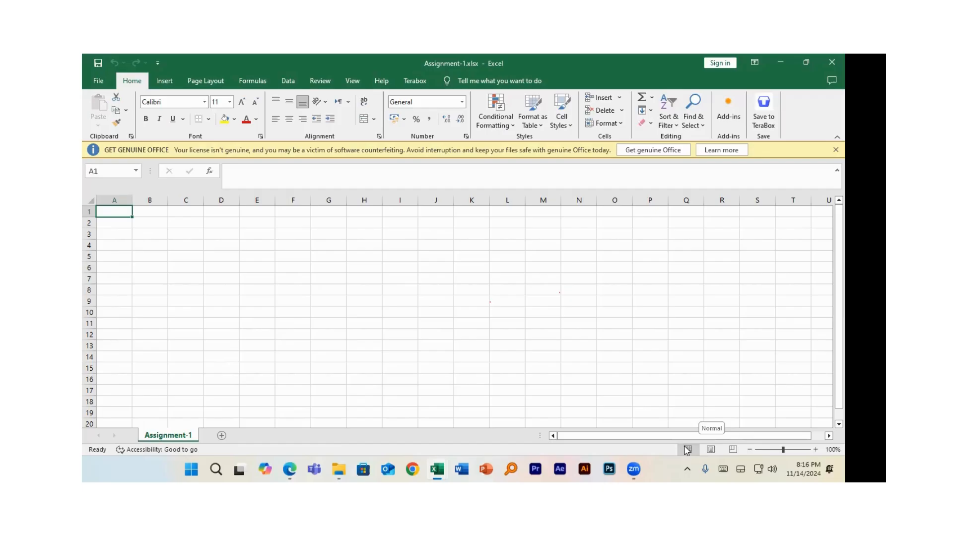
Compare the sheet in Page Layout view and Page Break Preview, returning to Normal view
left_click(709, 449)
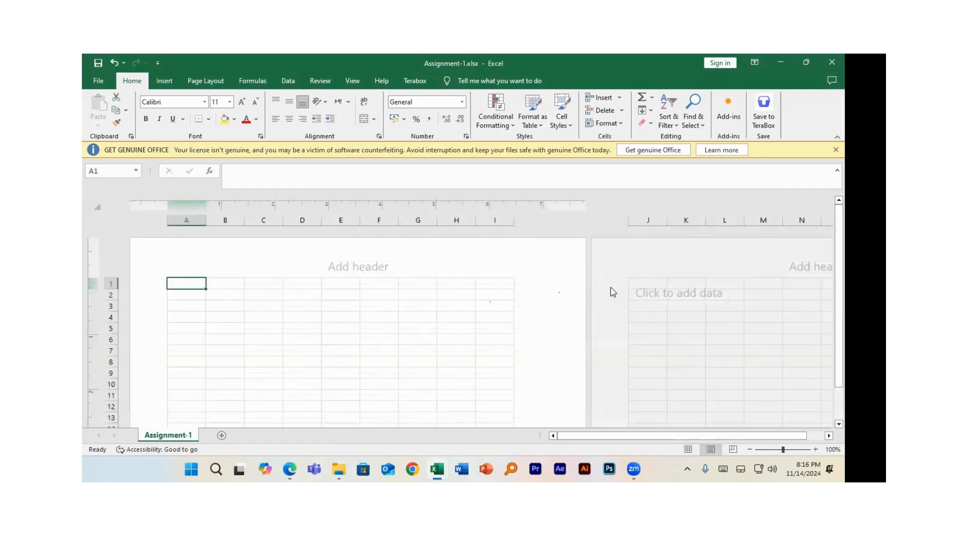
scroll(597, 341, "down", 3)
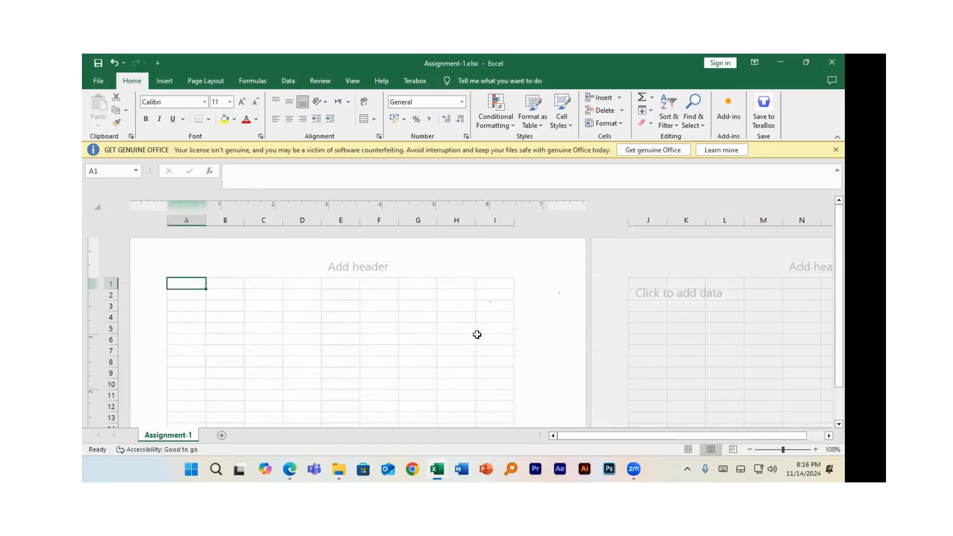
left_click(688, 450)
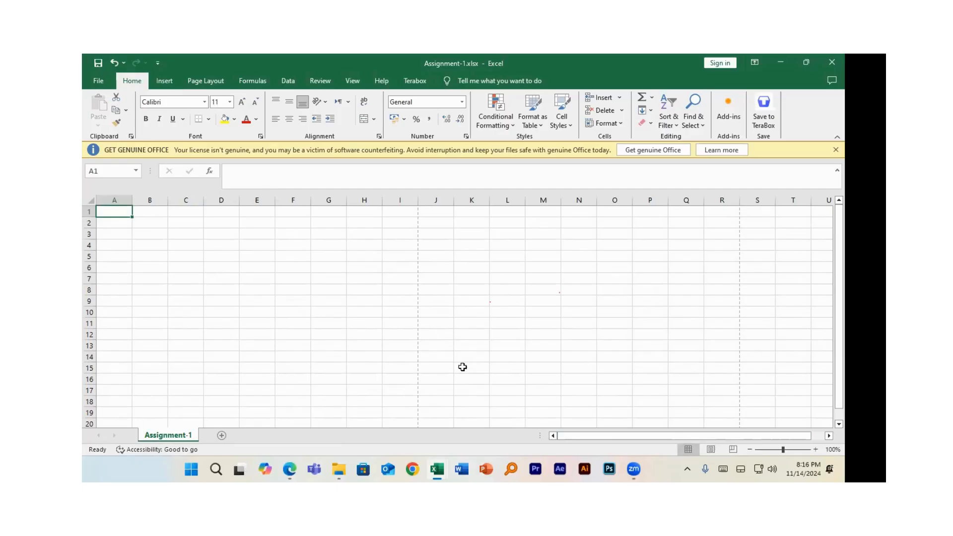
left_click(733, 449)
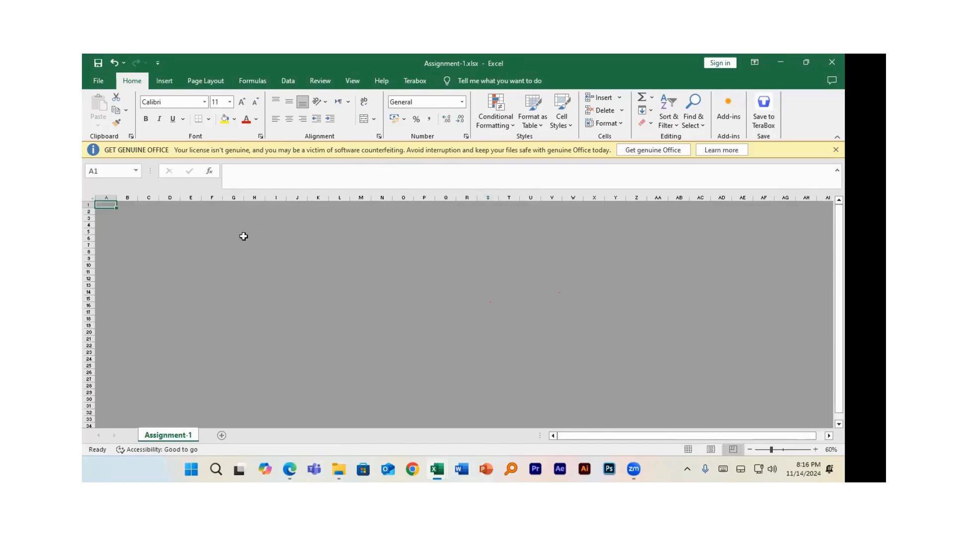
scroll(539, 318, "down", 4)
scroll(538, 318, "up", 4)
left_click(710, 449)
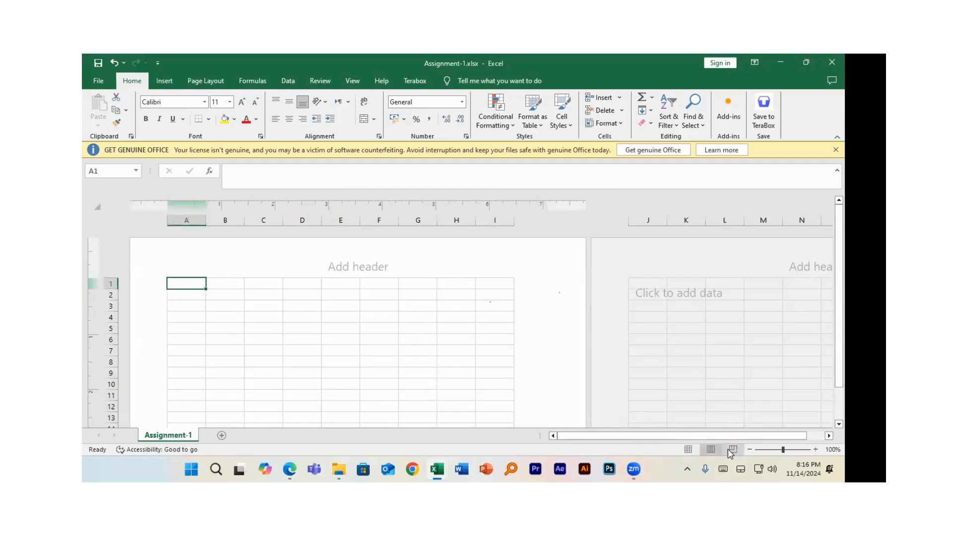
left_click(733, 449)
left_click(710, 449)
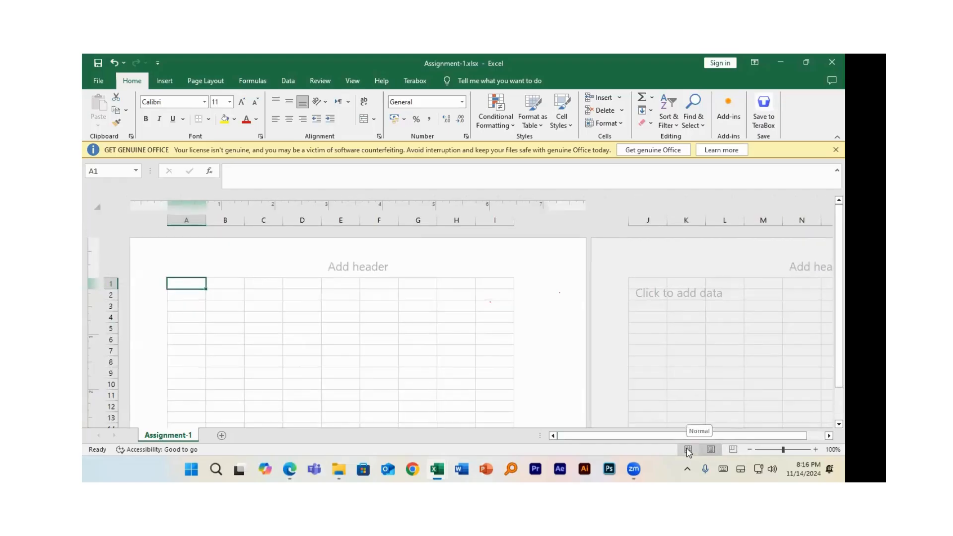
left_click(688, 449)
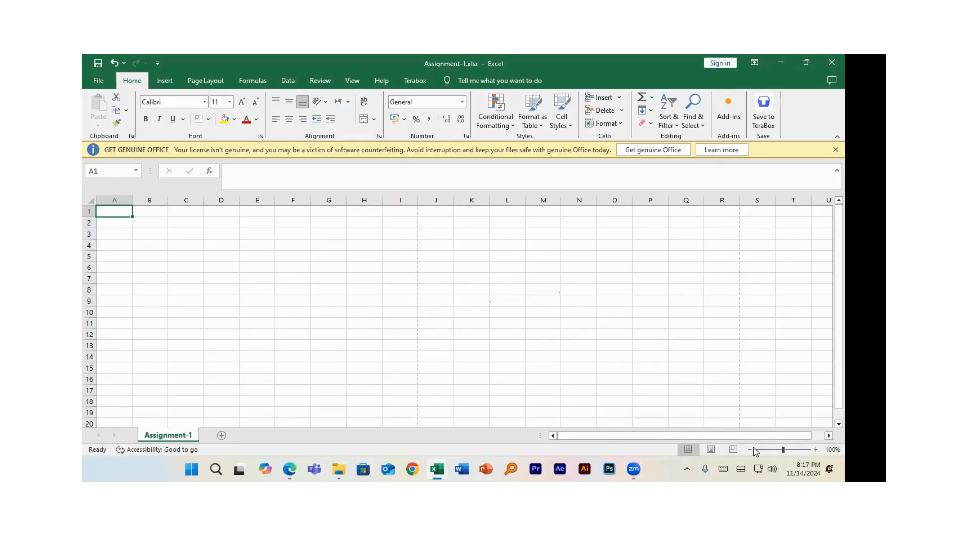
mouse_move(782, 449)
left_mouse_down()
mouse_move(770, 451)
mouse_move(780, 448)
left_mouse_up()
Switch to the TT assignment PDF in the browser and examine the Assignment-1 instructions and data table on page 9
key("alt+Tab")
scroll(744, 262, "up", 1)
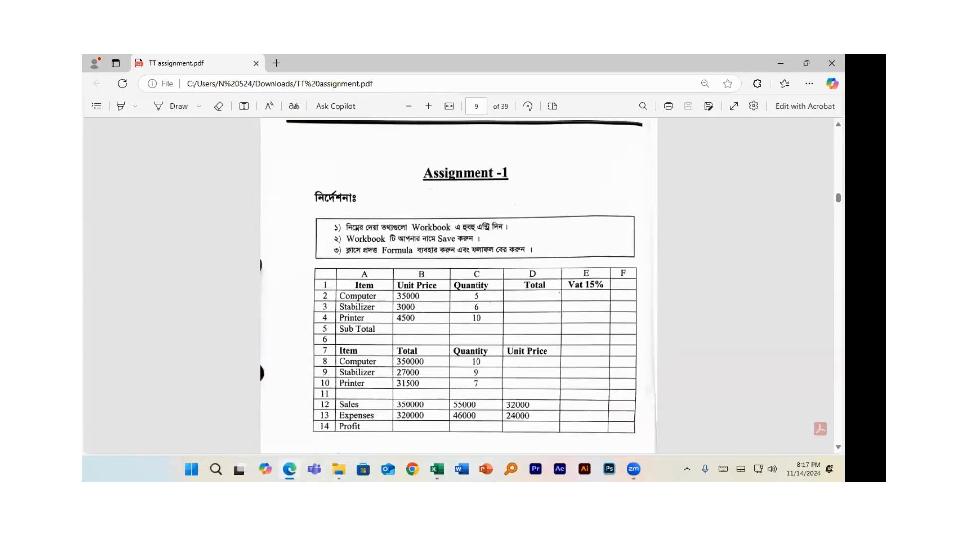
scroll(458, 281, "down", 1)
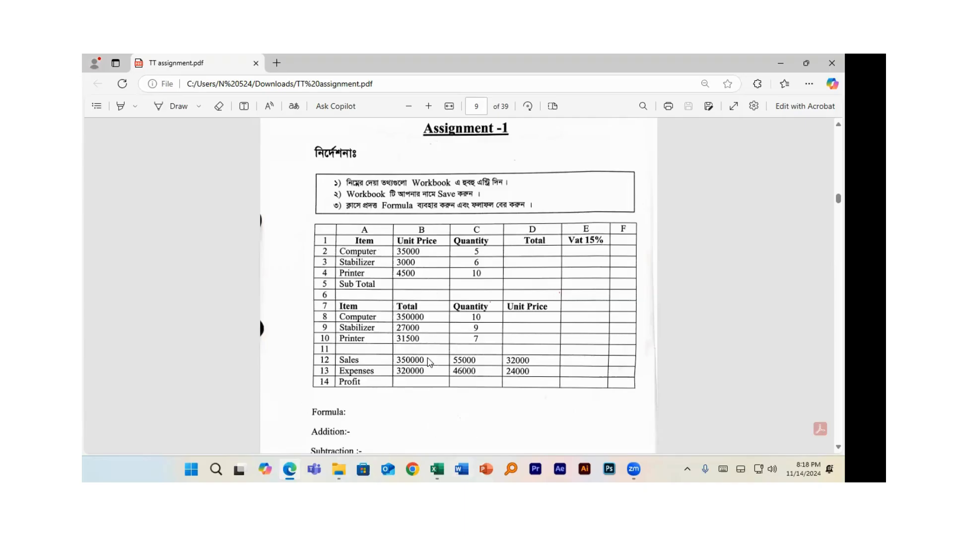
Switch to the Assignment-1 workbook in Excel and enter the headers Item, Unit Price, Quantity, Total and Vat 15% in cells A1 to E1
left_click(436, 469)
left_click(388, 407)
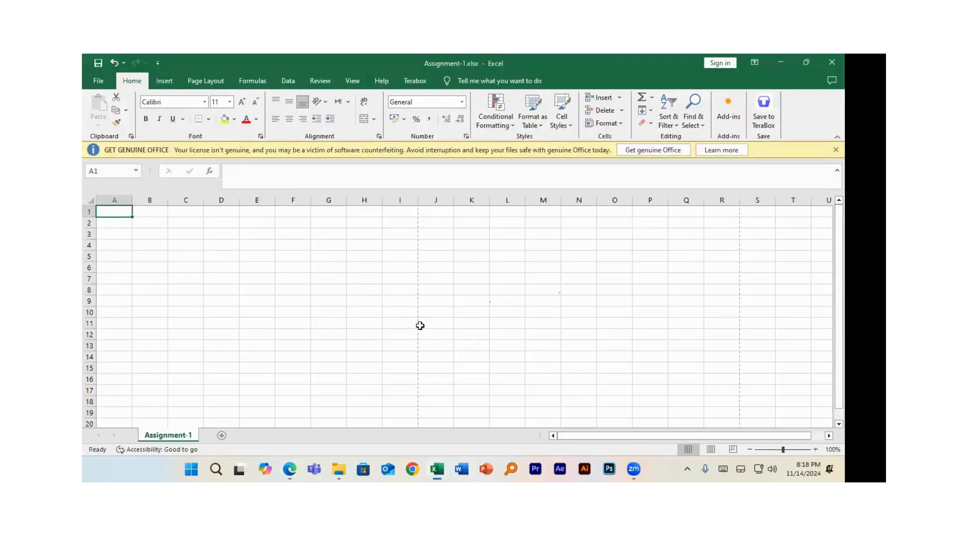
type("Item")
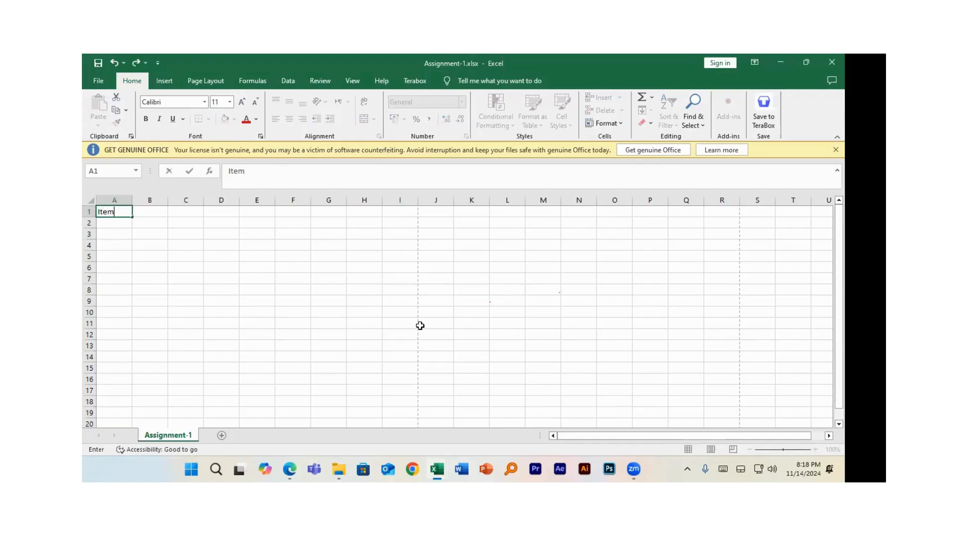
key("Tab")
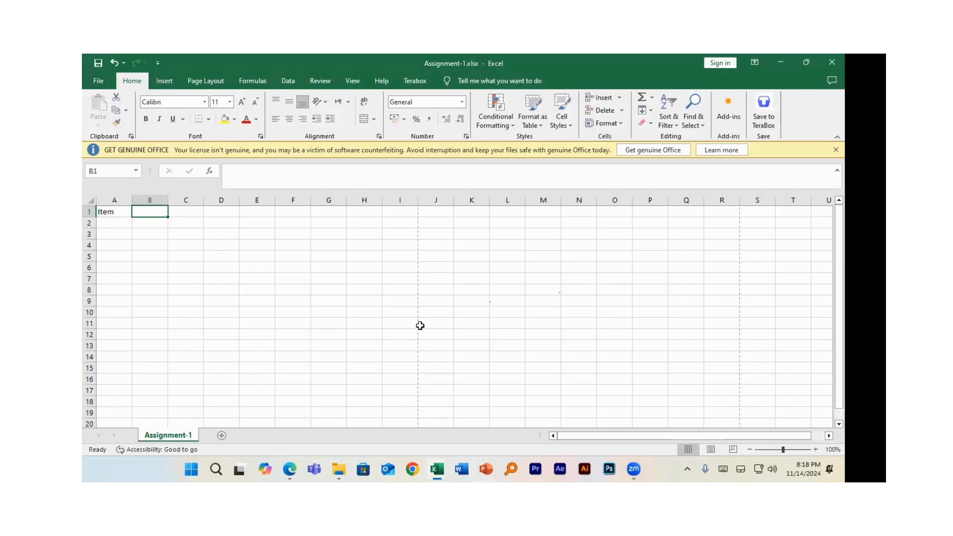
type("Unit Pric")
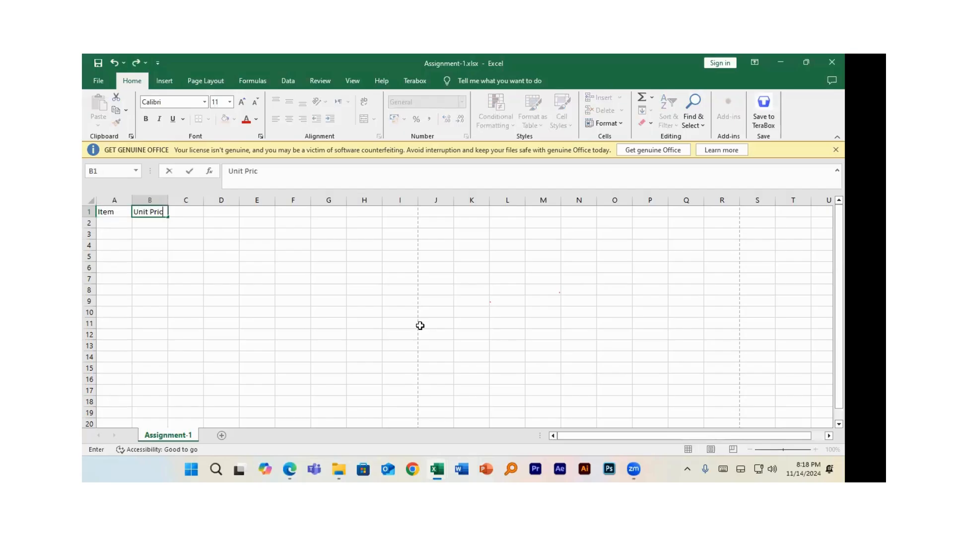
type("e")
key("Tab")
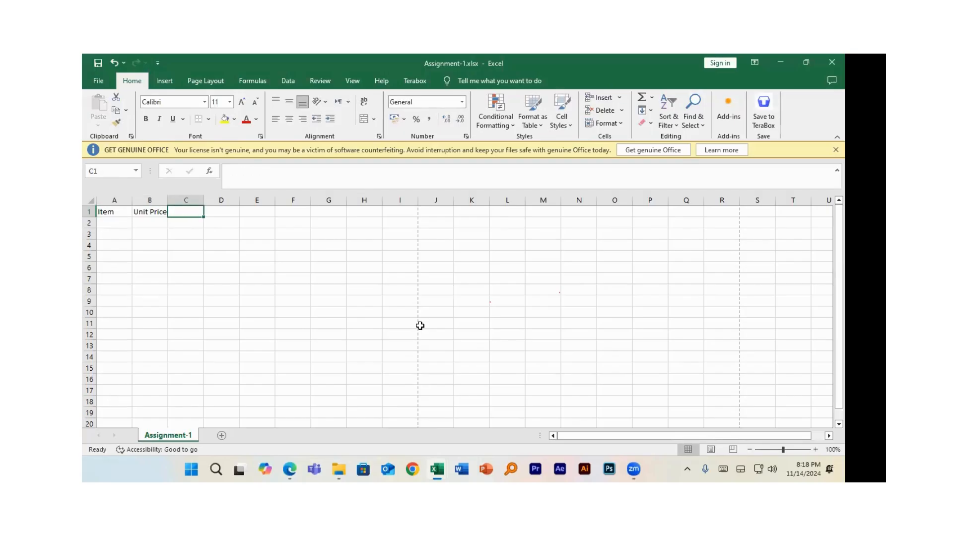
type("Quantity")
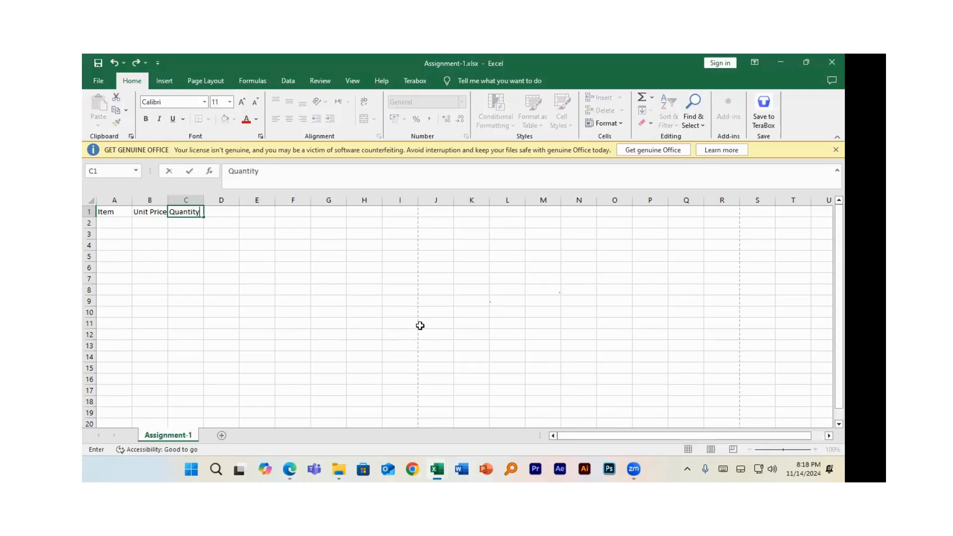
key("Tab")
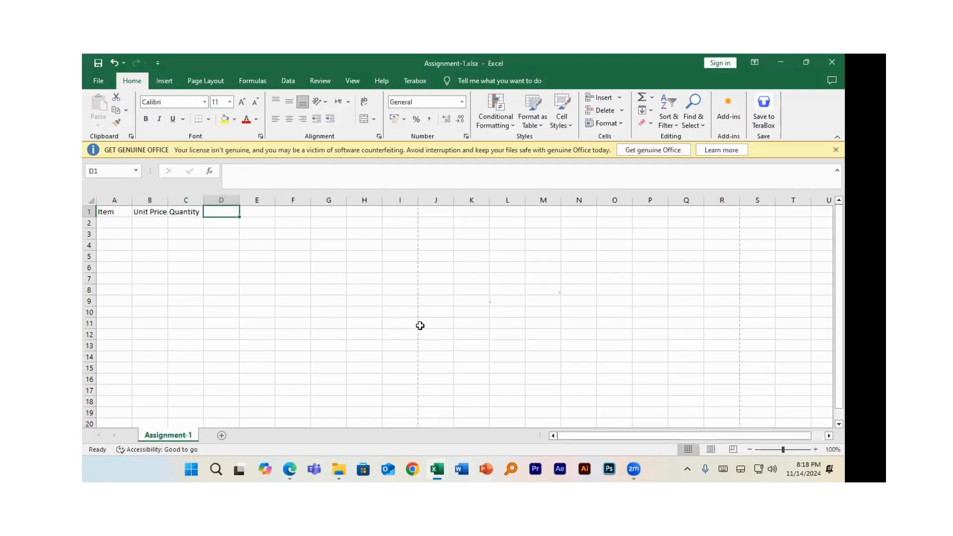
type("Total")
key("Tab")
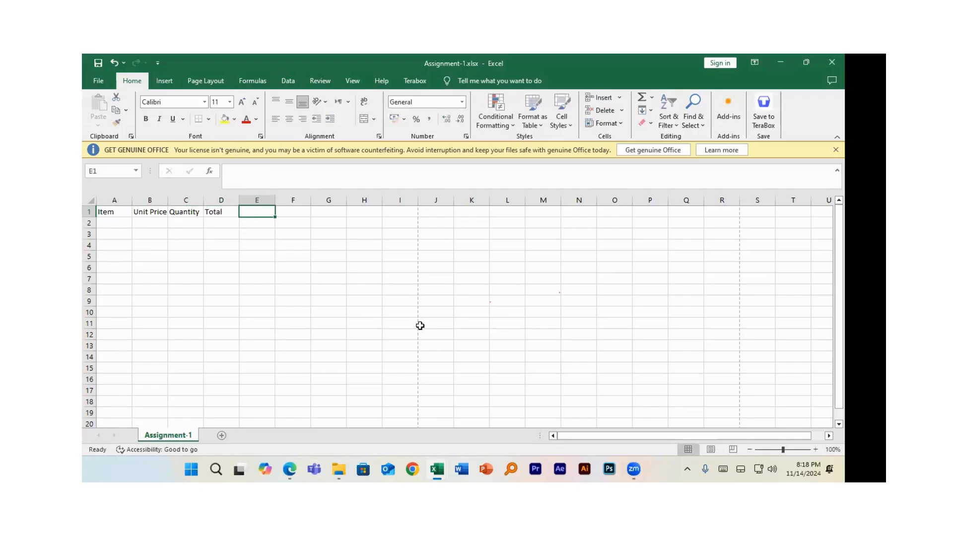
type("Va")
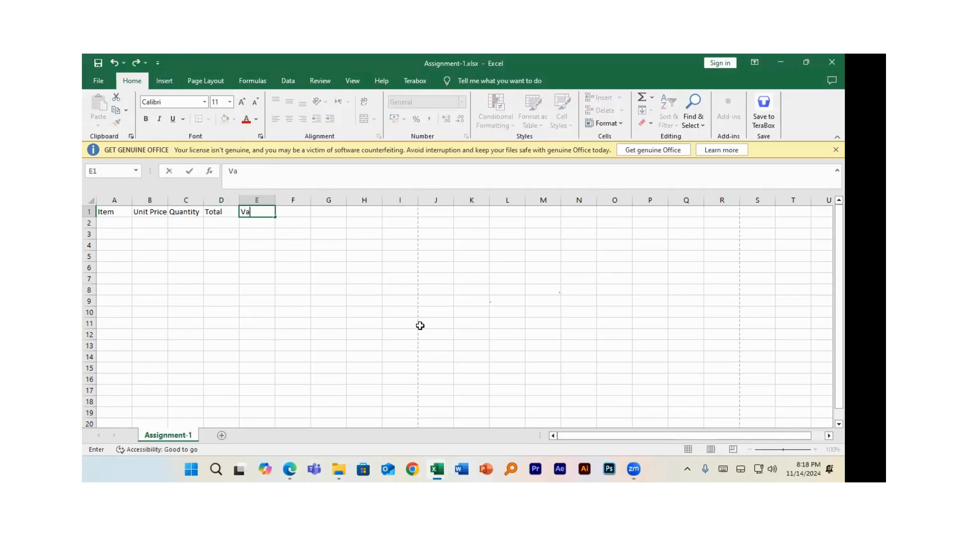
type("t 15%")
key("Return")
Fill row 2 with the item Computer, unit price 35000 and quantity 5
type("C")
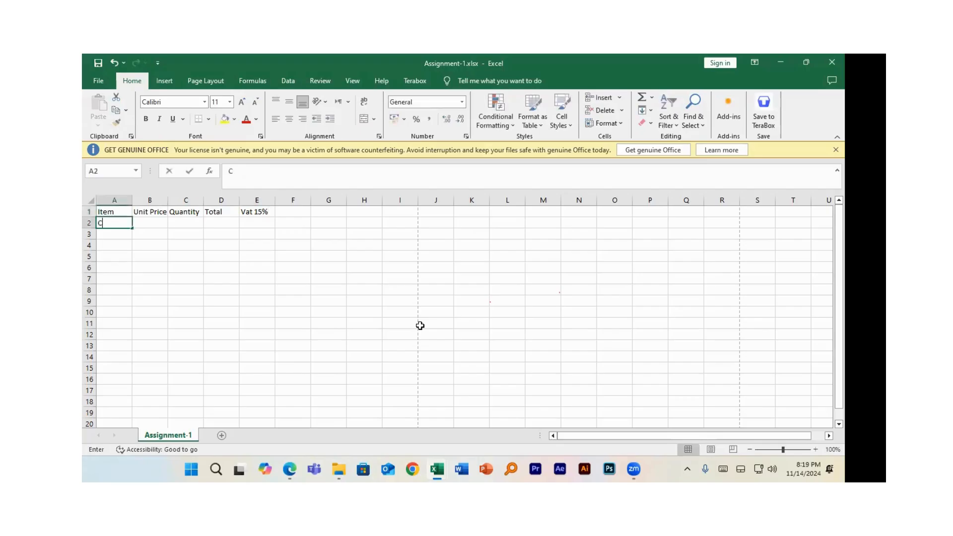
type("omputer")
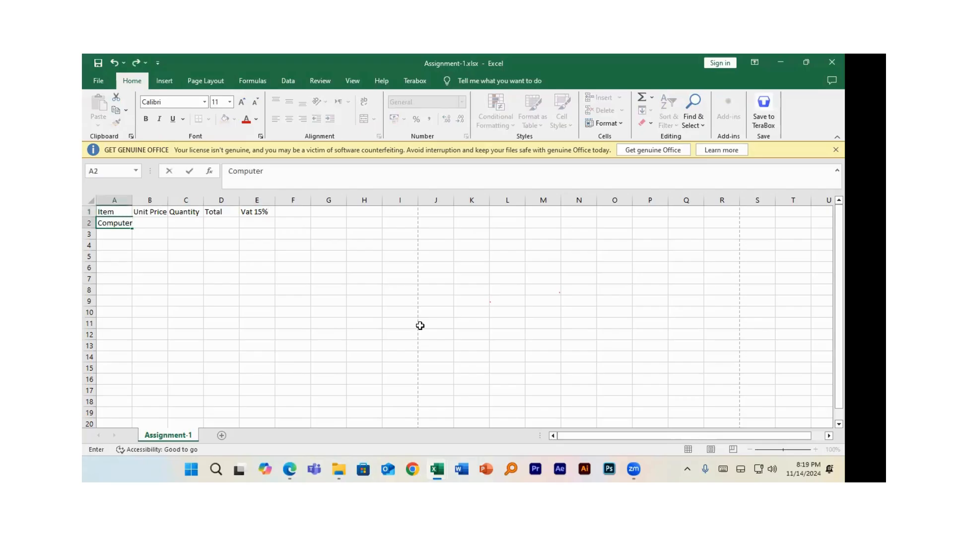
key("Tab")
type("35000")
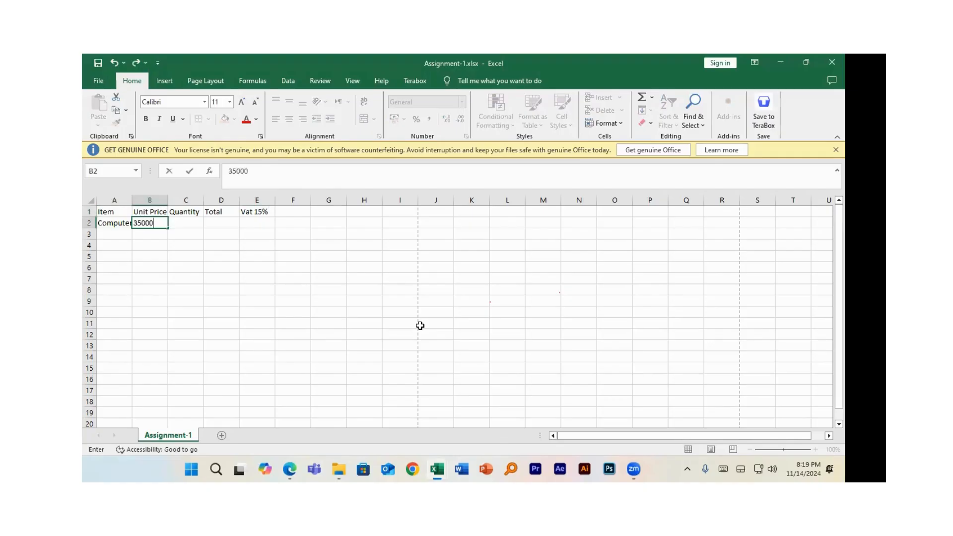
key("Tab")
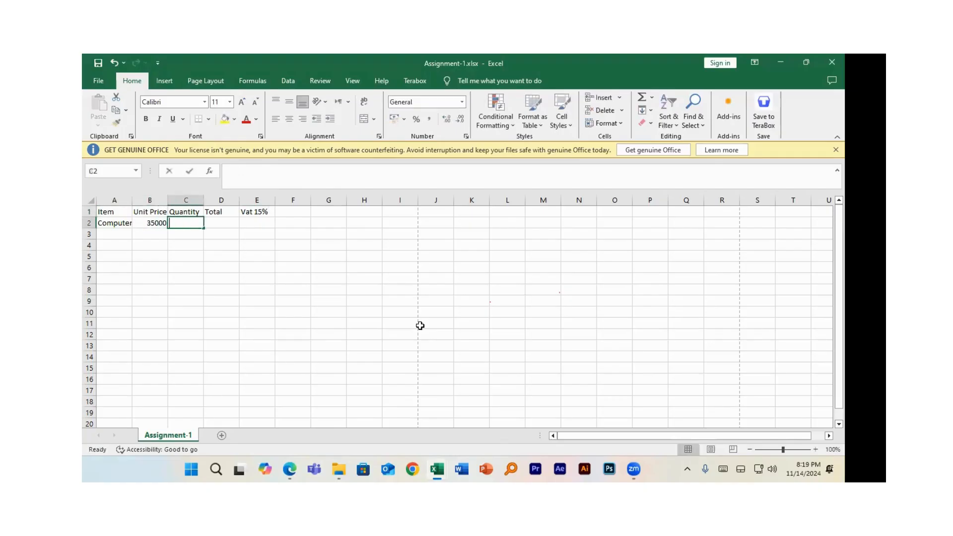
type("5")
key("Return")
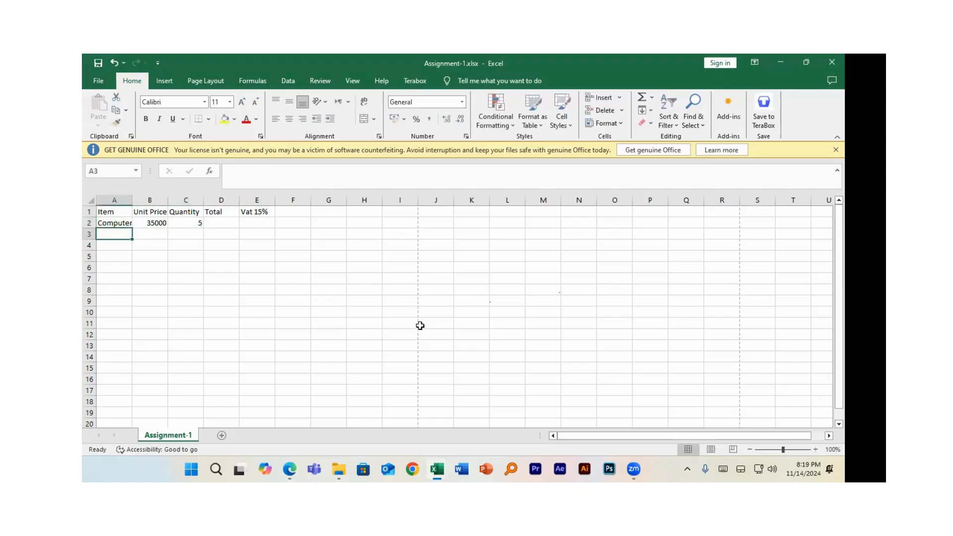
Fill row 3 with the item Stabilizer, unit price 3000 and quantity 6
type("Stabi")
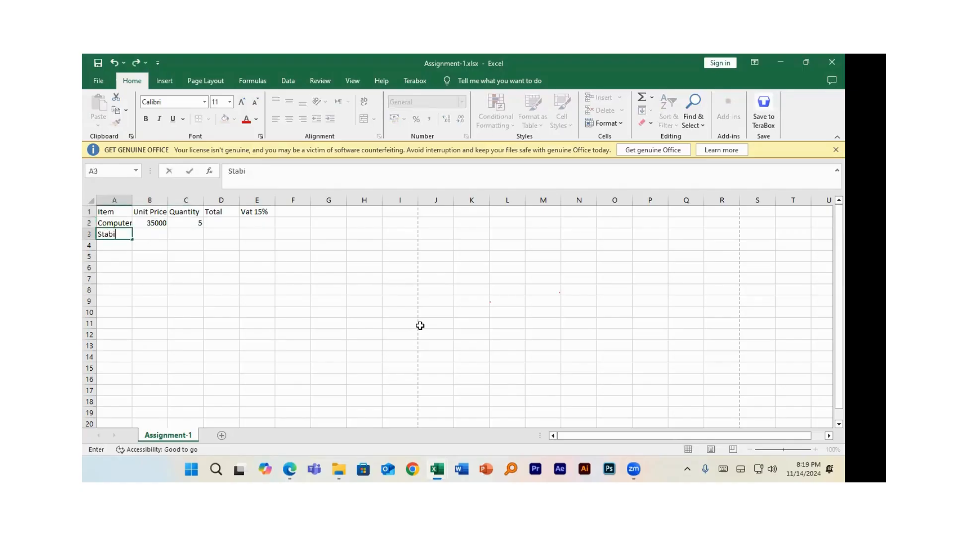
type("lizer")
key("Tab")
type("3000")
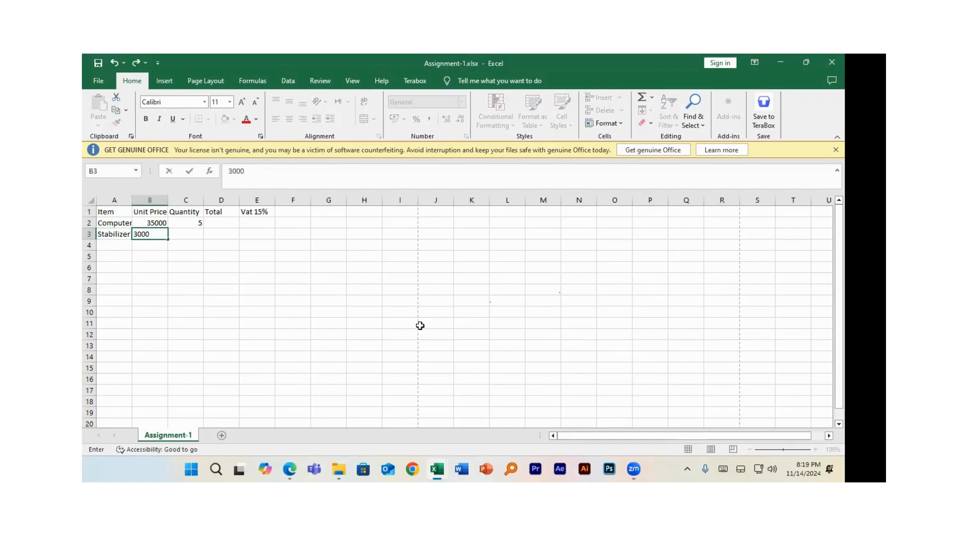
key("Tab")
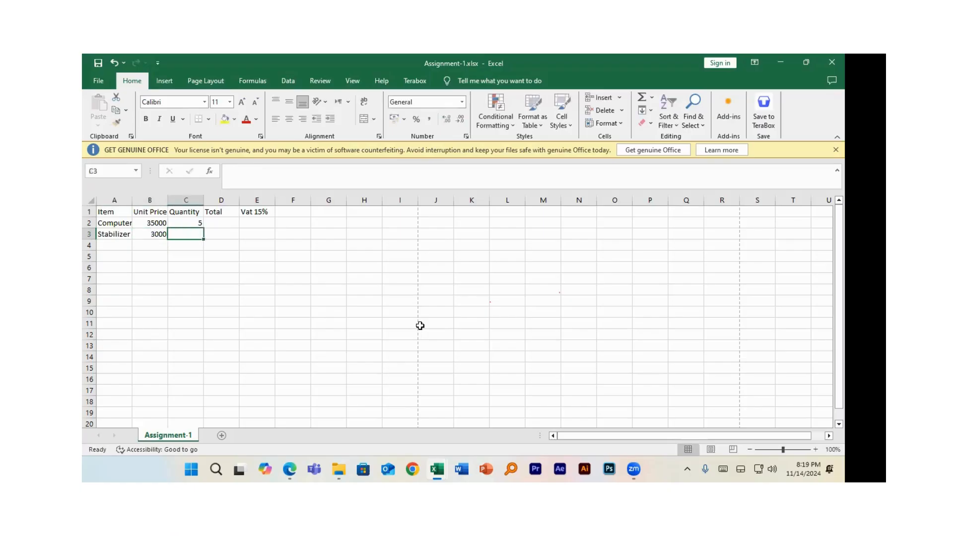
type("6")
key("Return")
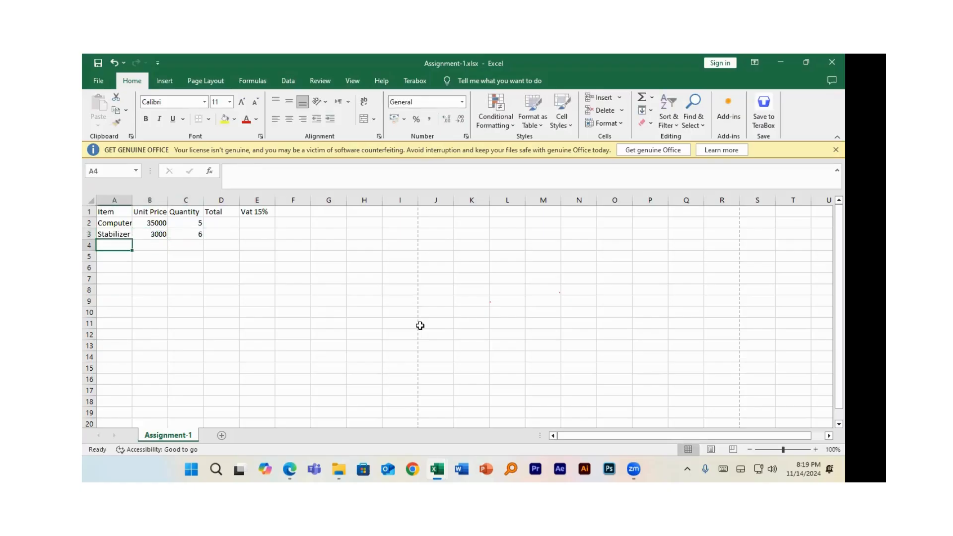
Fill row 4 with the item Printer, unit price 4500 and quantity 10
type("Printer")
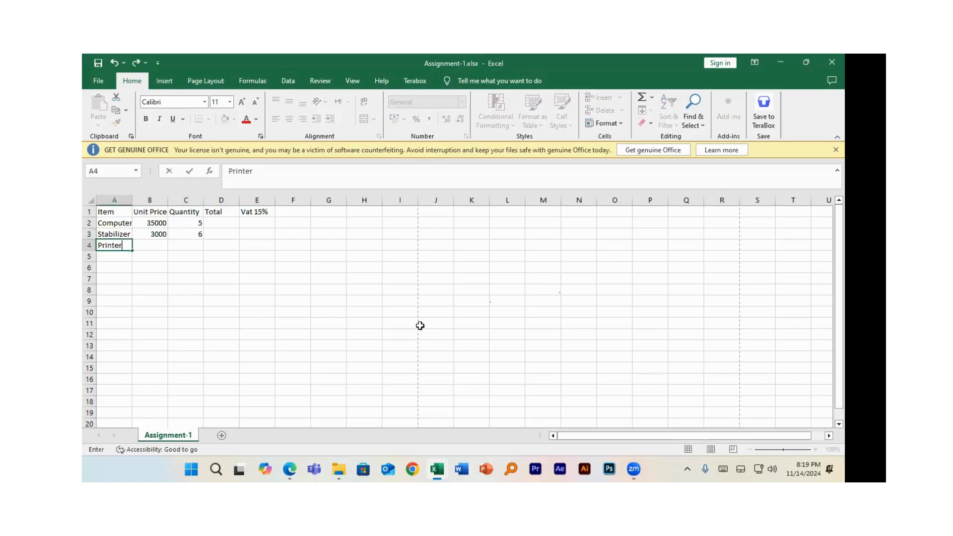
key("Tab")
type("45")
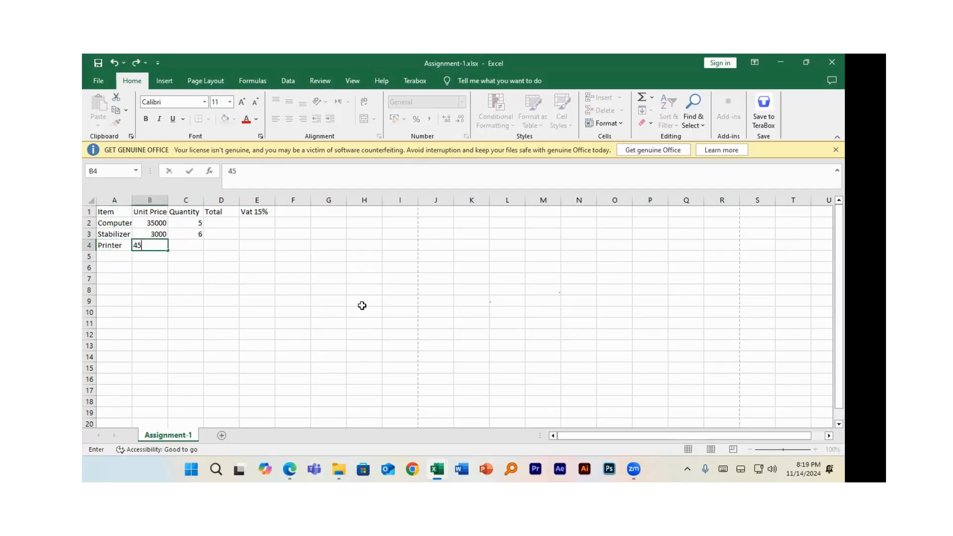
type("00")
key("Tab")
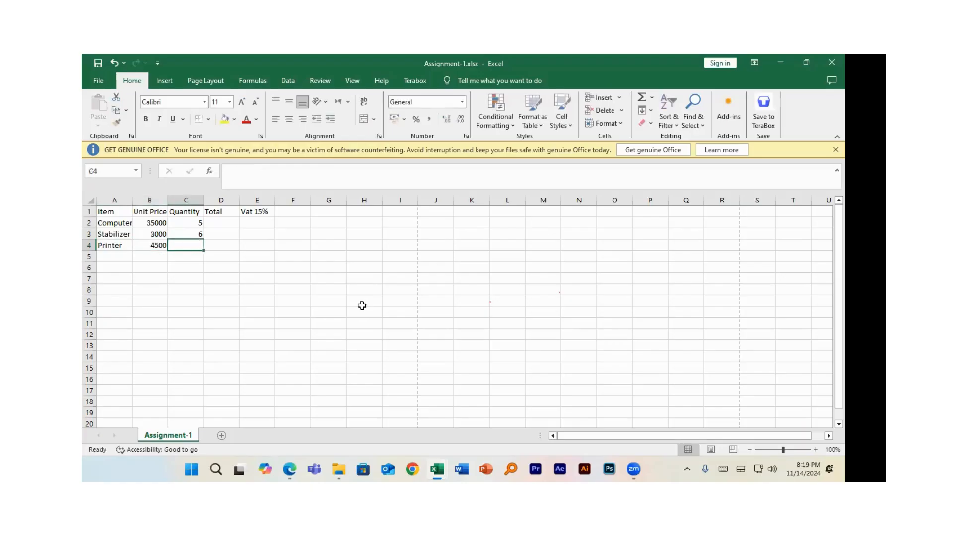
type("10")
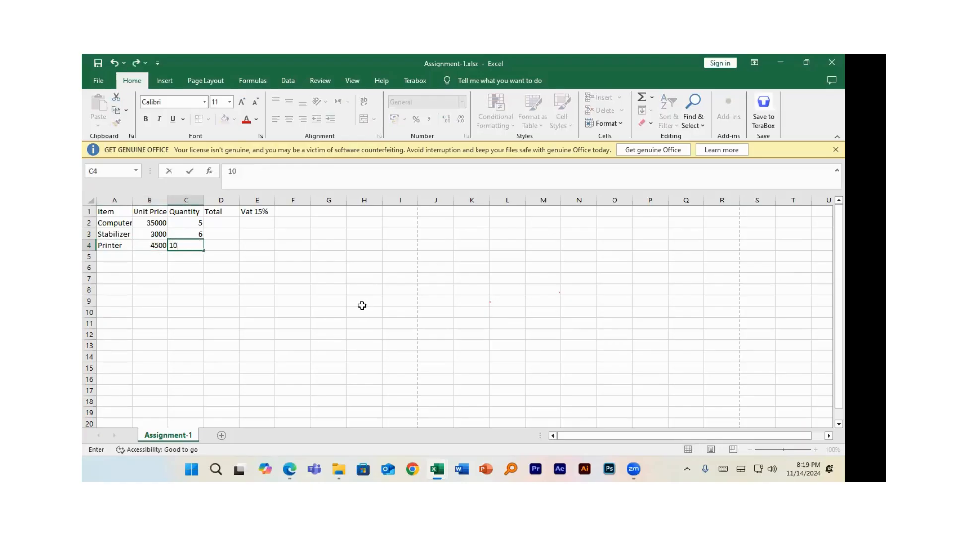
key("Return")
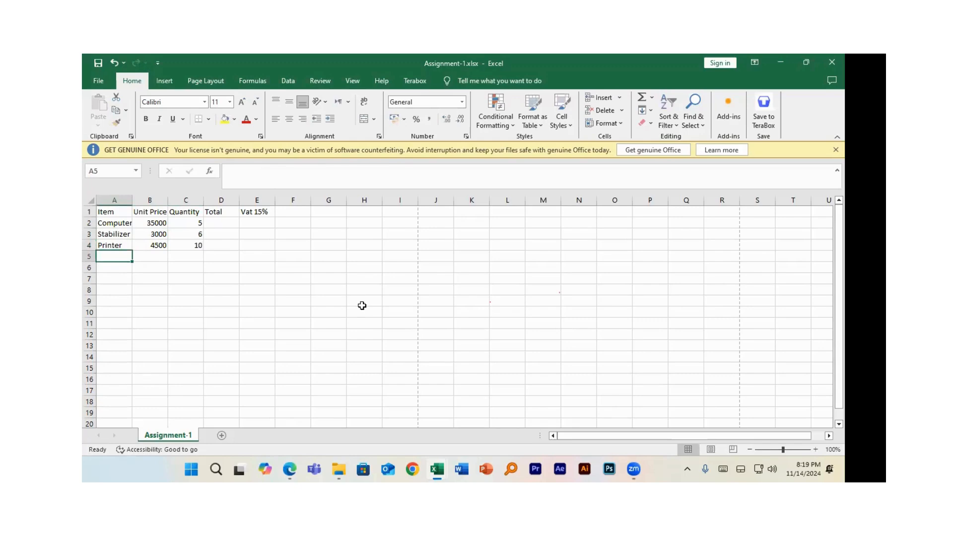
Enter the label Sub Total in cell A5, below the Printer row
type("su")
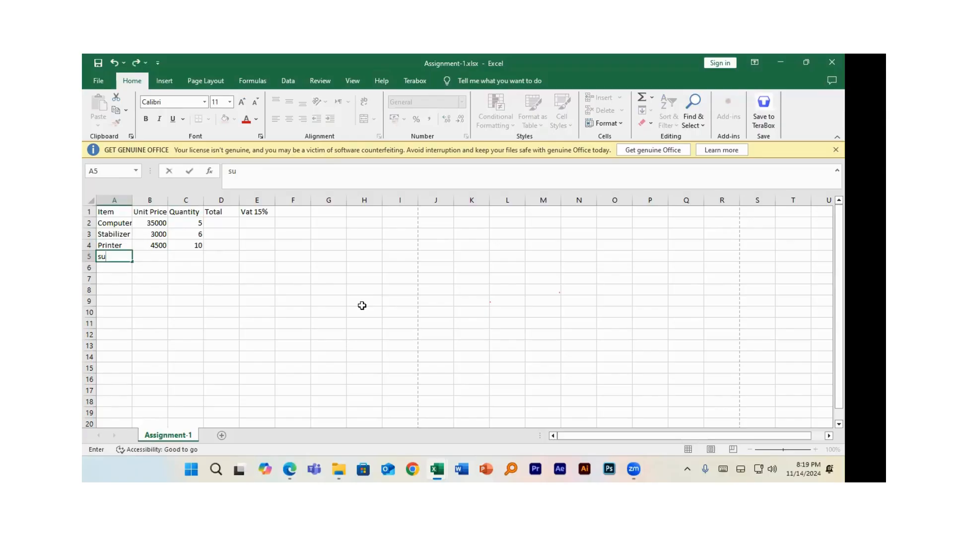
type("b")
key("BackSpace")
key("BackSpace")
key("BackSpace")
type("Stabilizer")
type("b Total")
key("Tab")
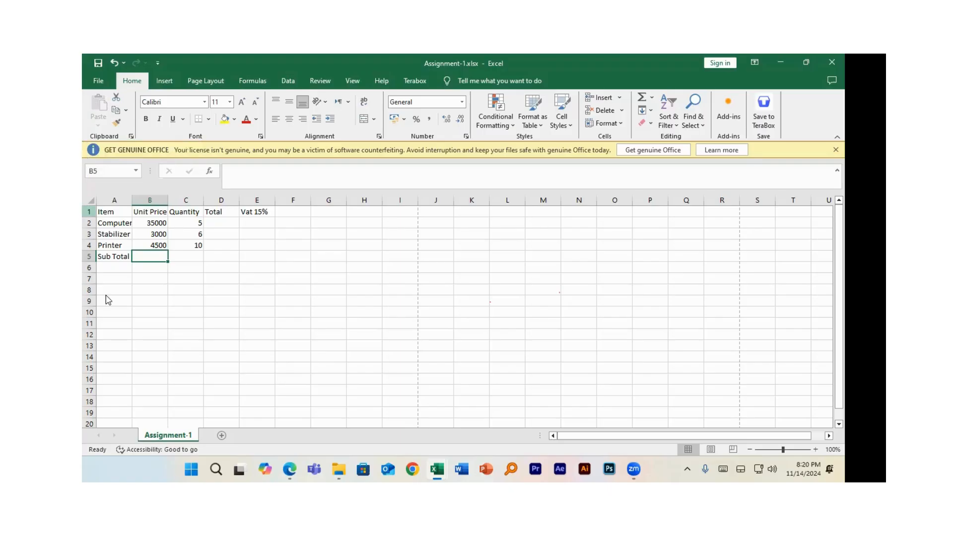
Enter the second table's headers Item, Total, Quantity and Unit Price in cells A7 to D7, leaving row 6 blank
left_click(111, 283)
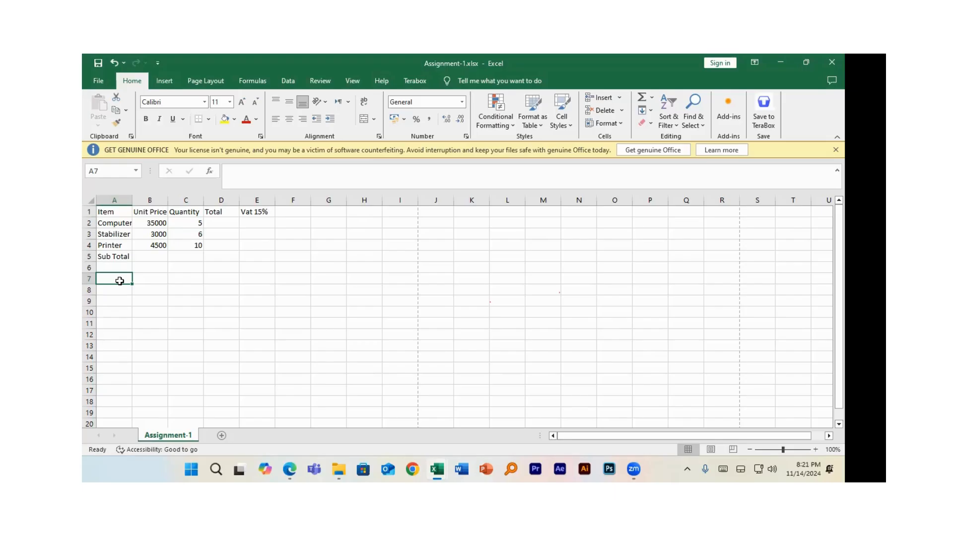
type("I")
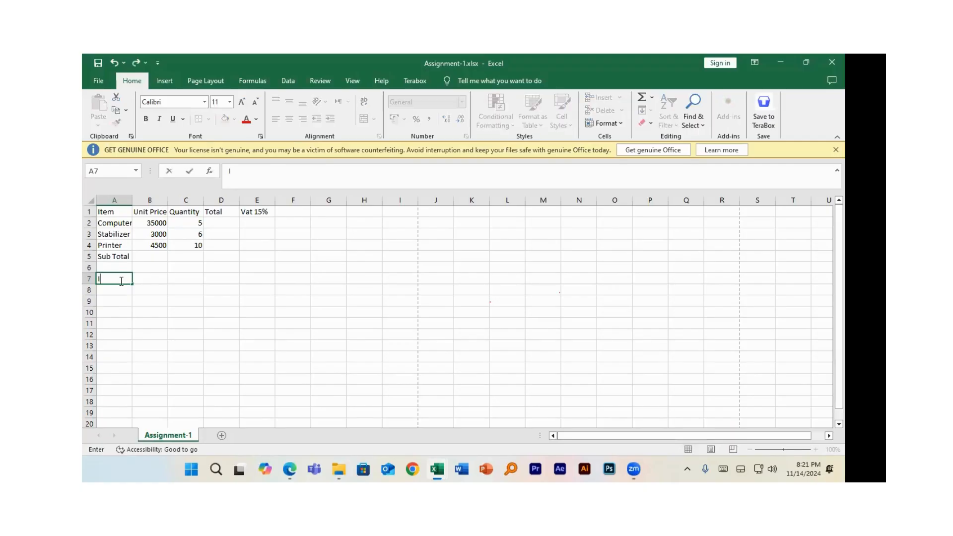
type("tem")
key("Tab")
type("Tot")
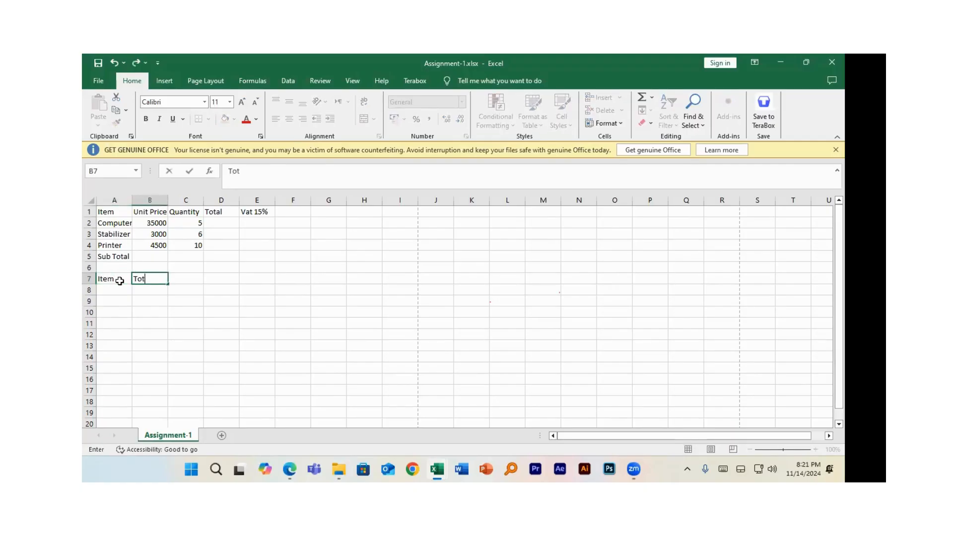
type("al")
key("Tab")
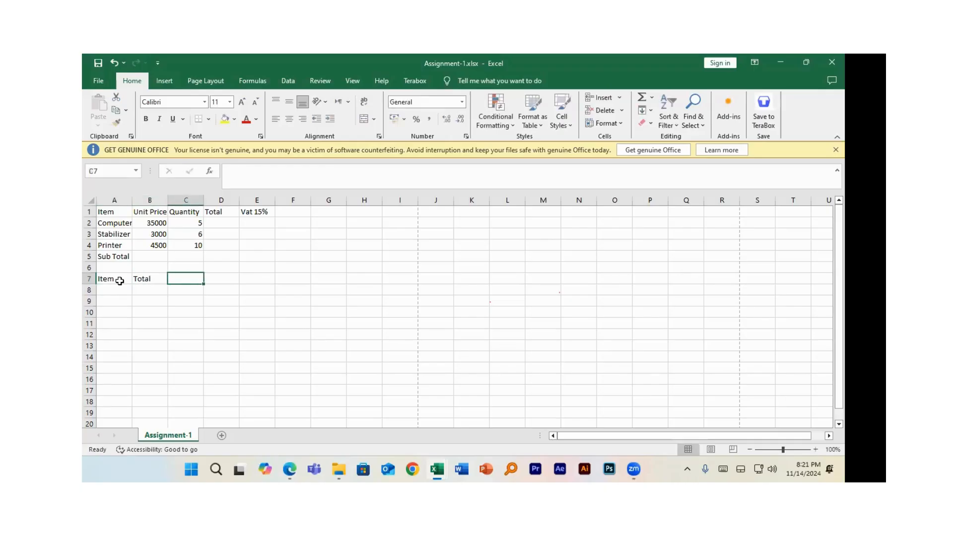
type("Quantity")
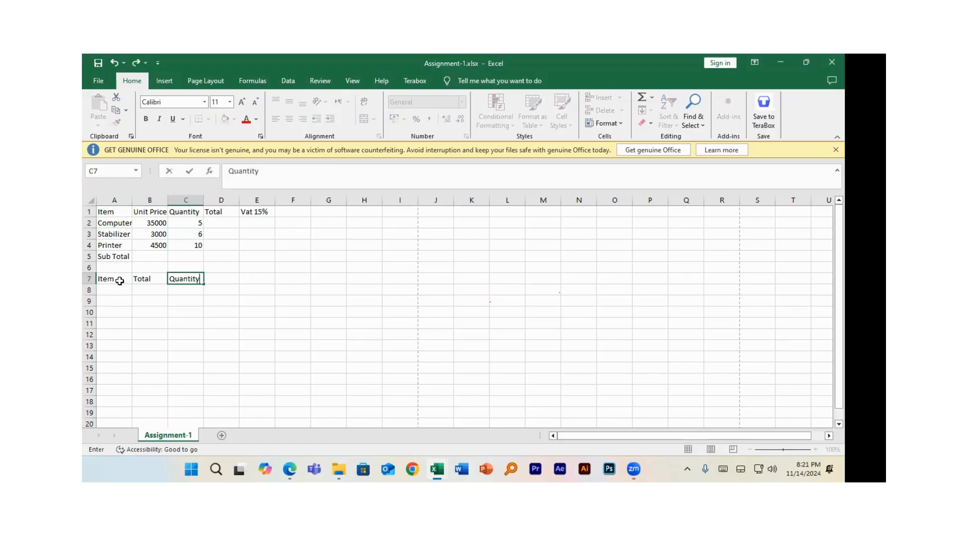
key("Tab")
type("Unit")
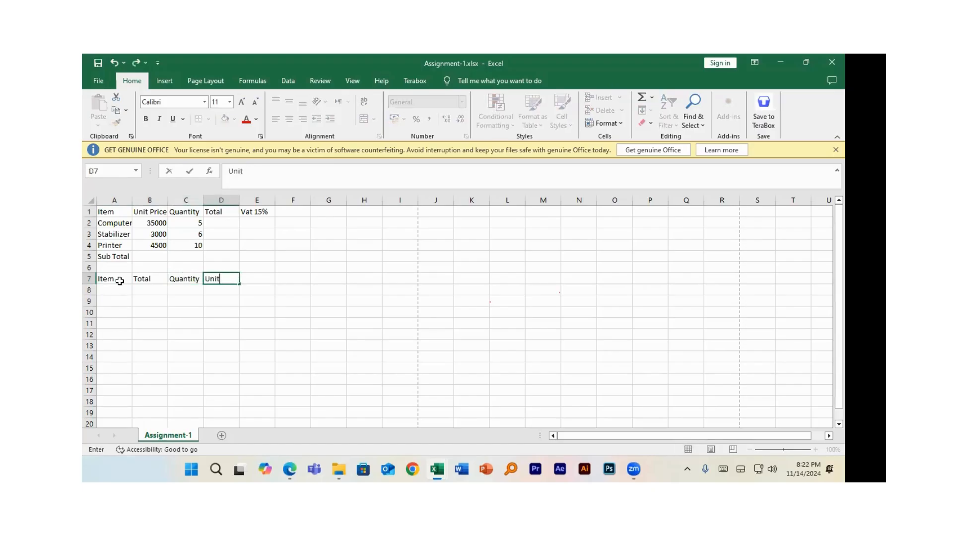
type(" Price")
key("Return")
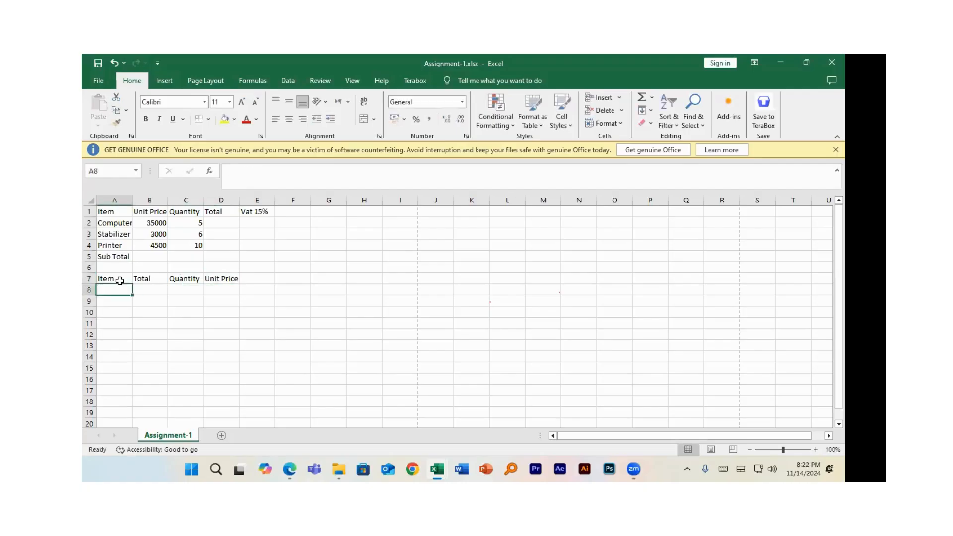
Fill row 8 of the second table with the item Computer, total 350000 and quantity 10
type("Computer")
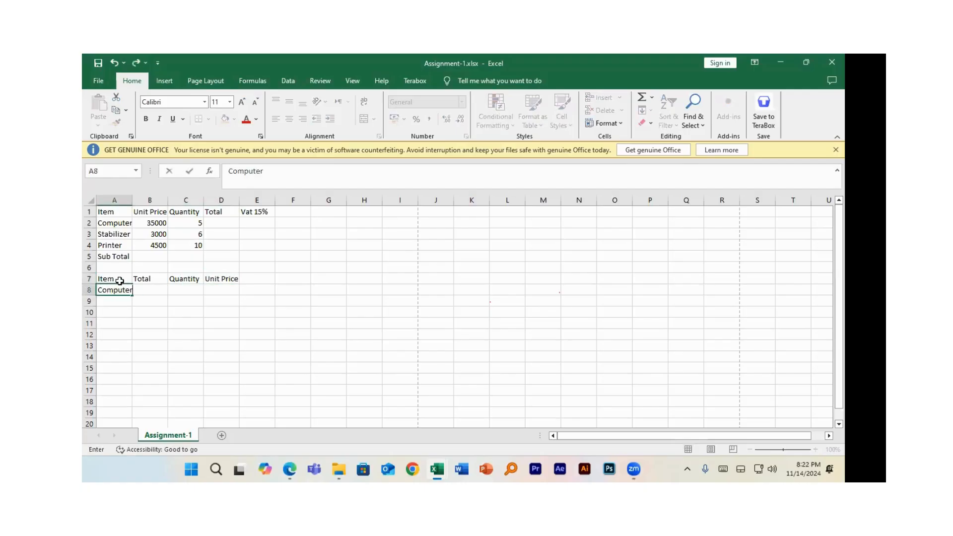
key("Tab")
type("3")
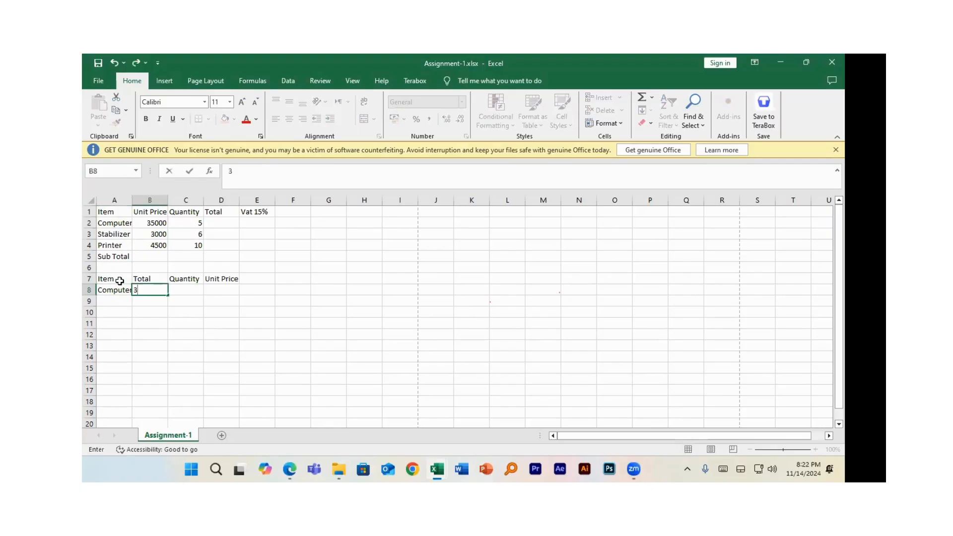
type("50000")
key("Tab")
type("10")
key("Return")
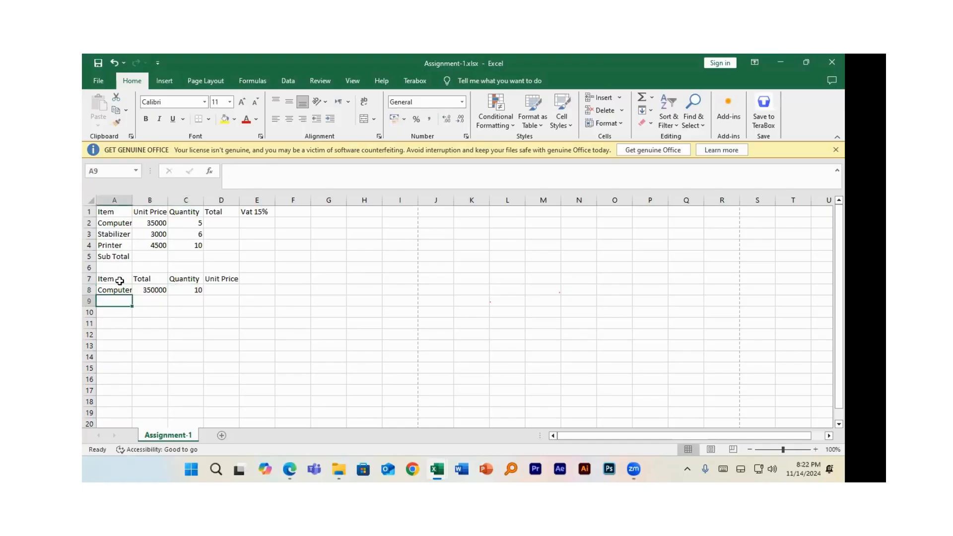
Fill row 9 of the second table with the item Stabilizer, total 27000 and quantity 9
type("Stabi")
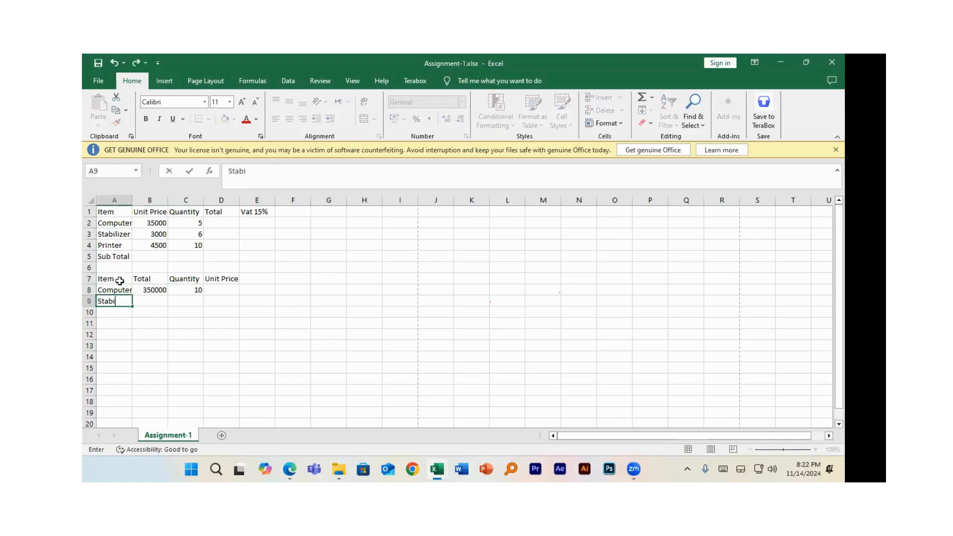
type("lizer")
key("Tab")
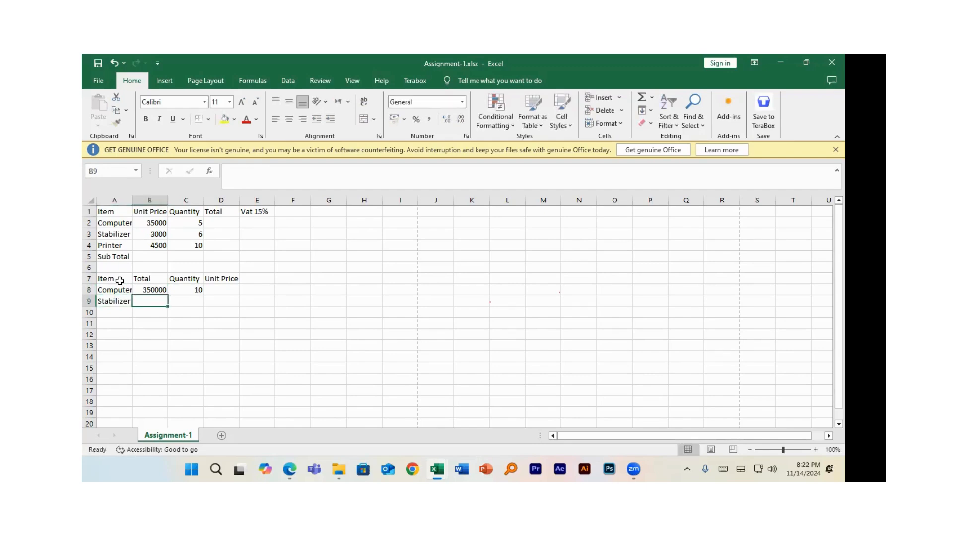
type("2700")
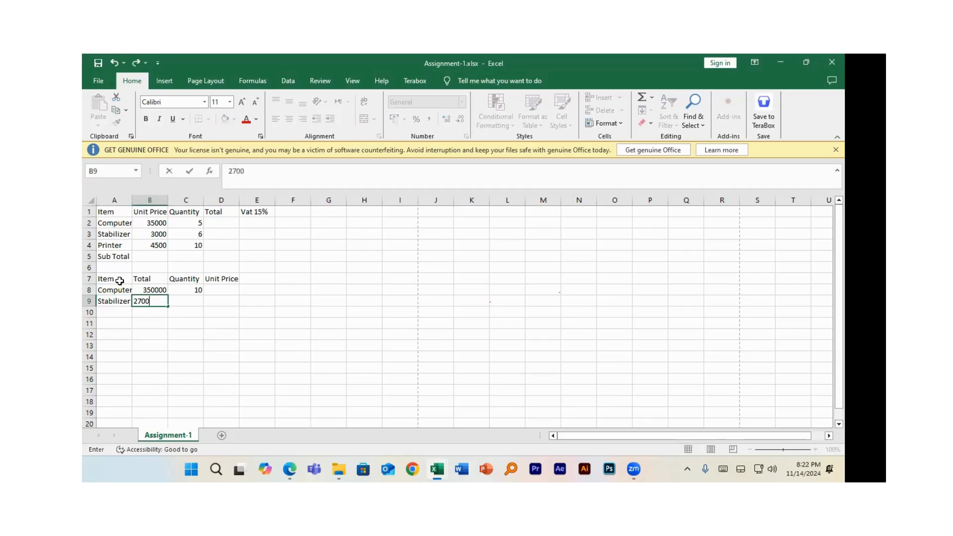
type("0")
key("Tab")
type("9")
key("Return")
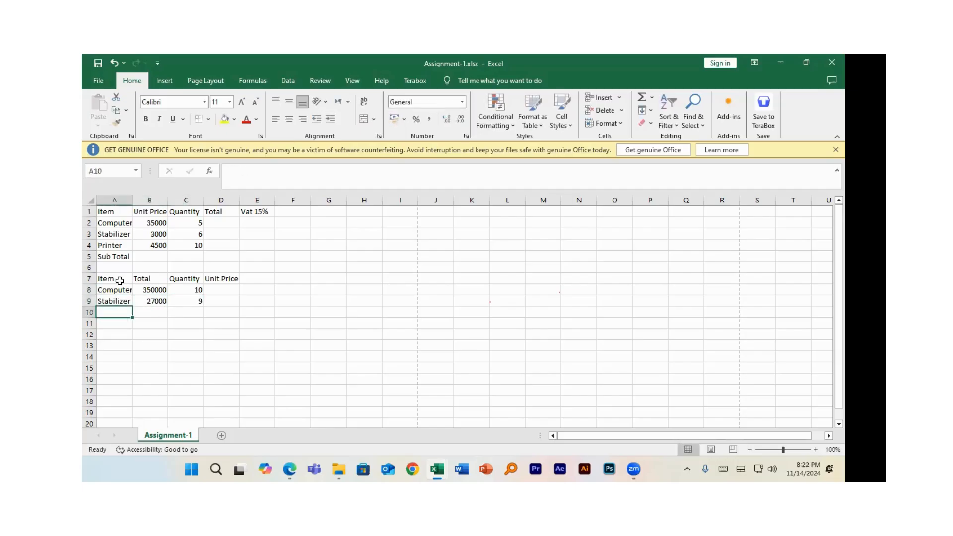
Fill row 10 of the second table with the item Printer, total 31500 and quantity 7
type("Printer")
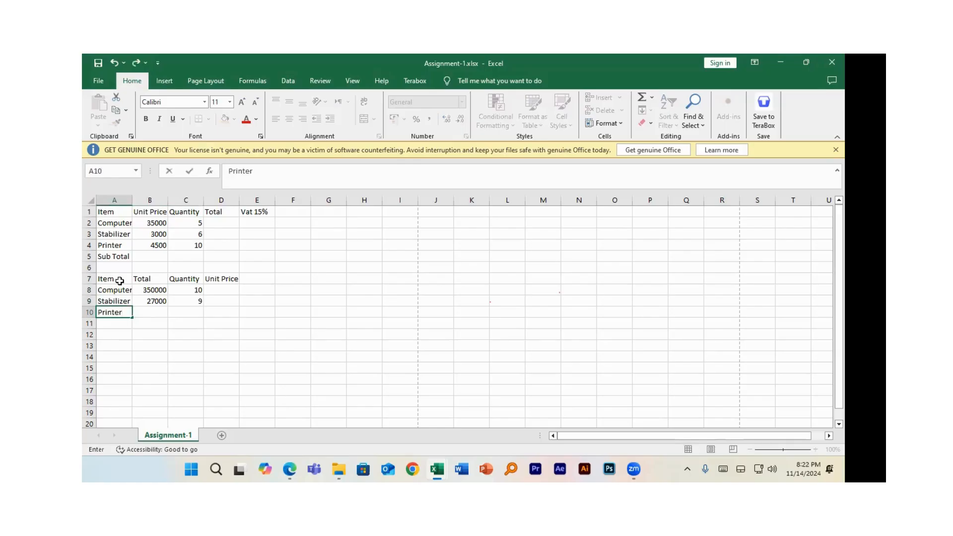
key("Tab")
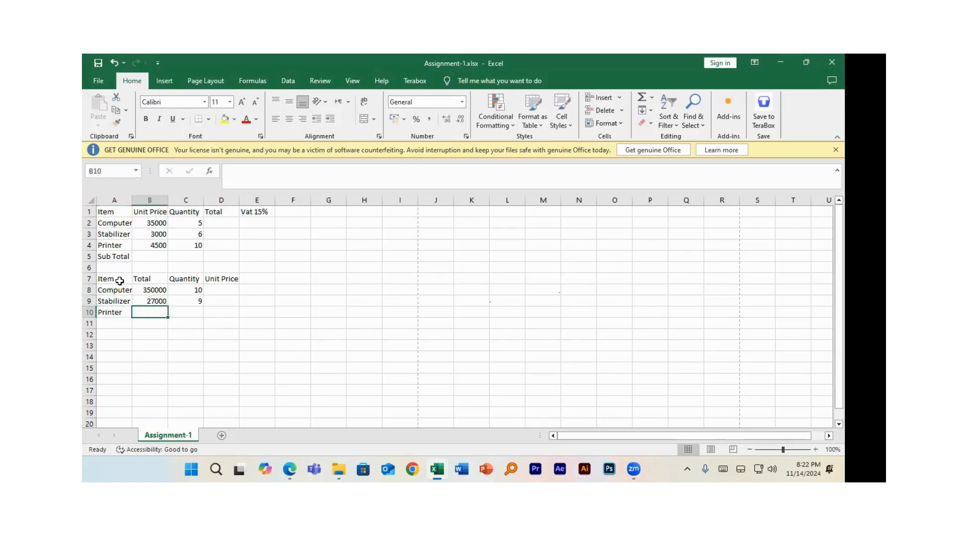
type("31500")
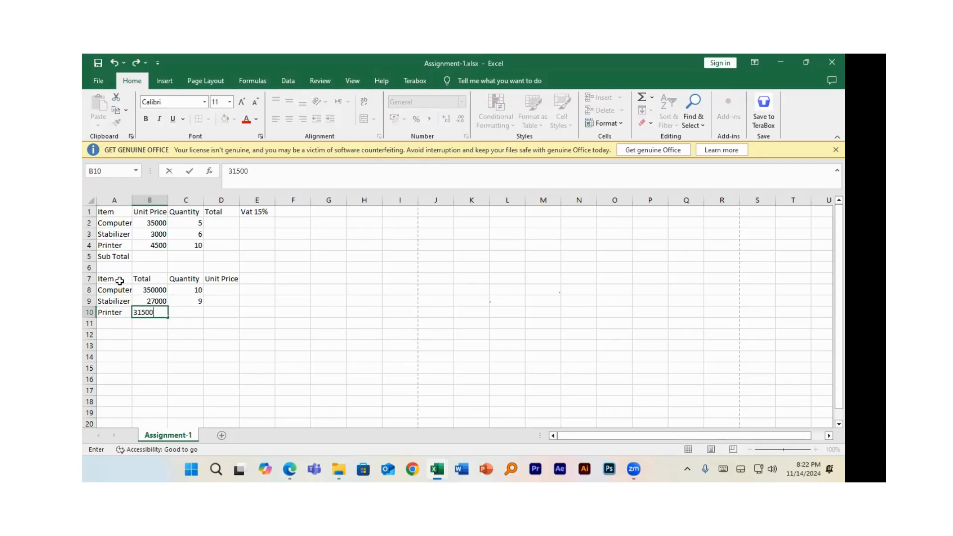
key("Tab")
type("7")
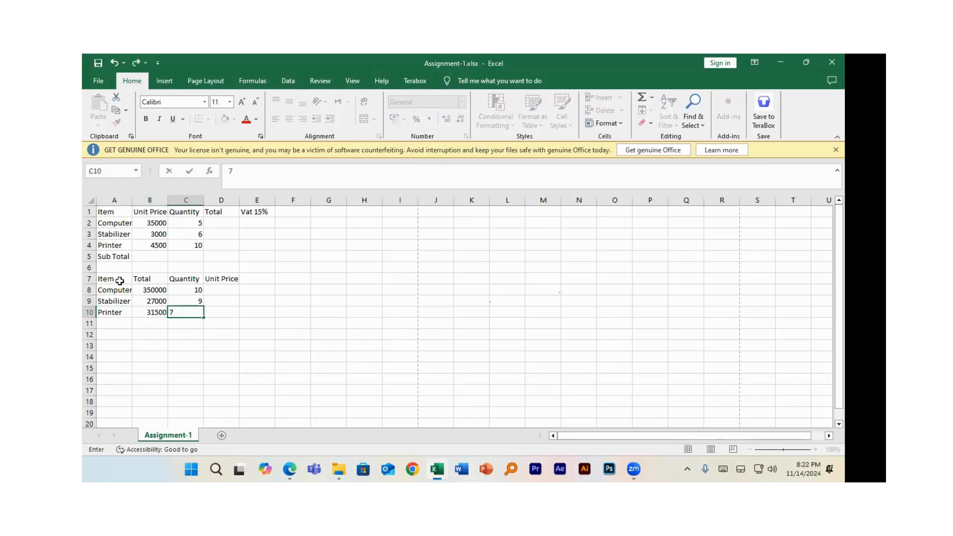
key("Return")
Leave row 11 blank and fill row 12 with the label Sales and the amounts 350000, 55000 and 32000
key("Return")
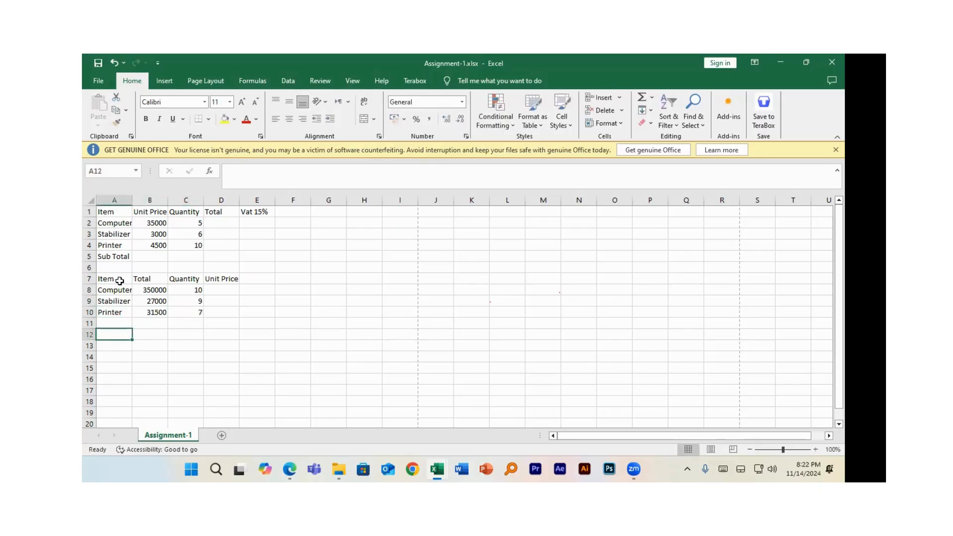
type("Sales")
key("Tab")
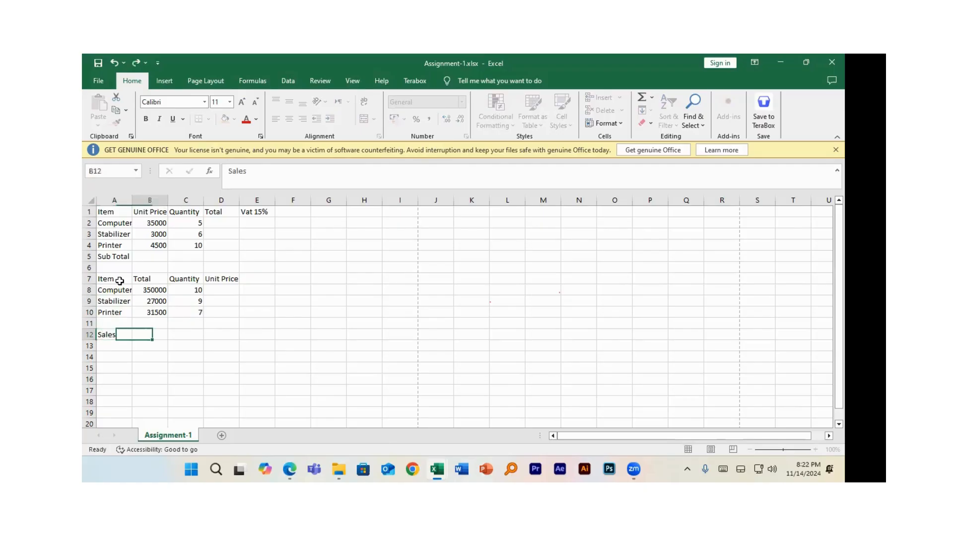
type("350000")
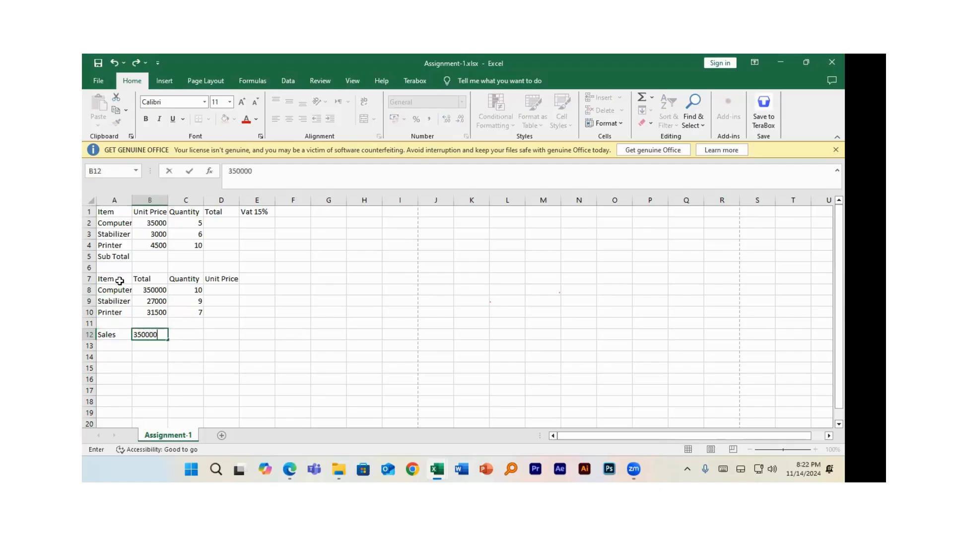
key("Tab")
type("55000")
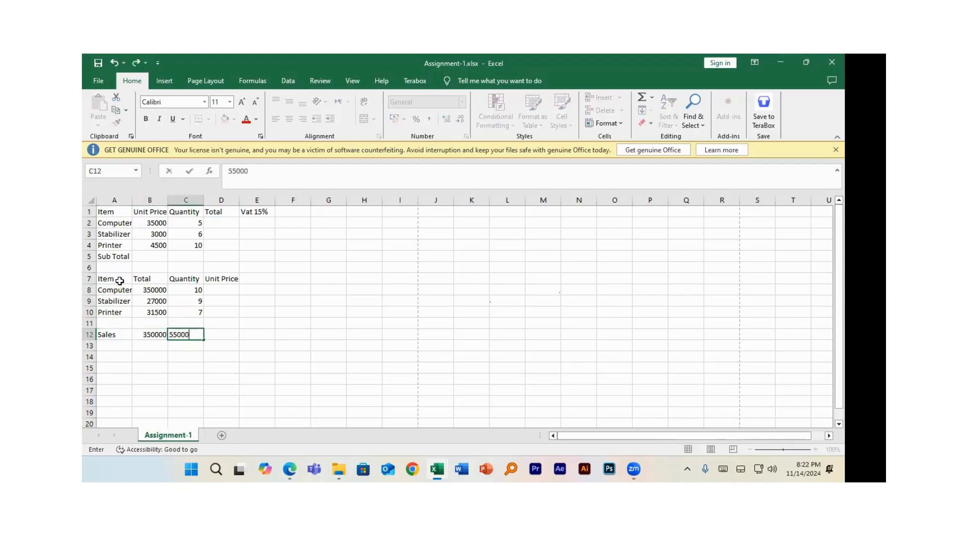
key("Tab")
type("32000")
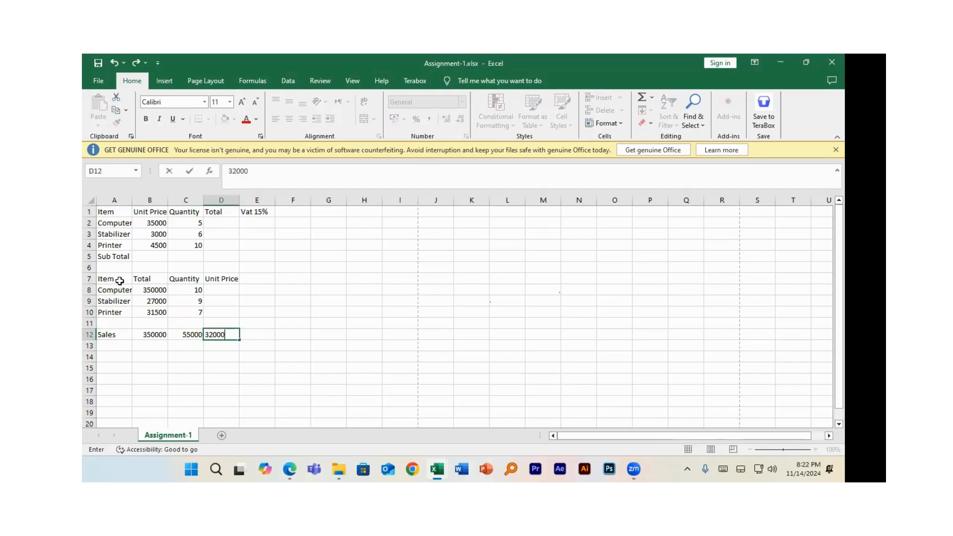
key("Return")
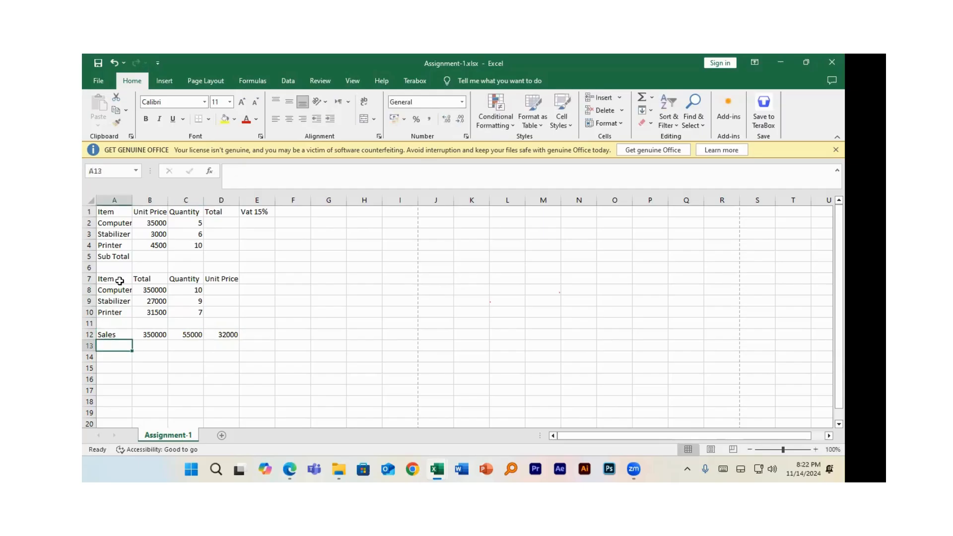
Fill row 13 with the label Expenses and the amounts 320000, 46000 and 24000, and label cell A14 Profit
type("Exp")
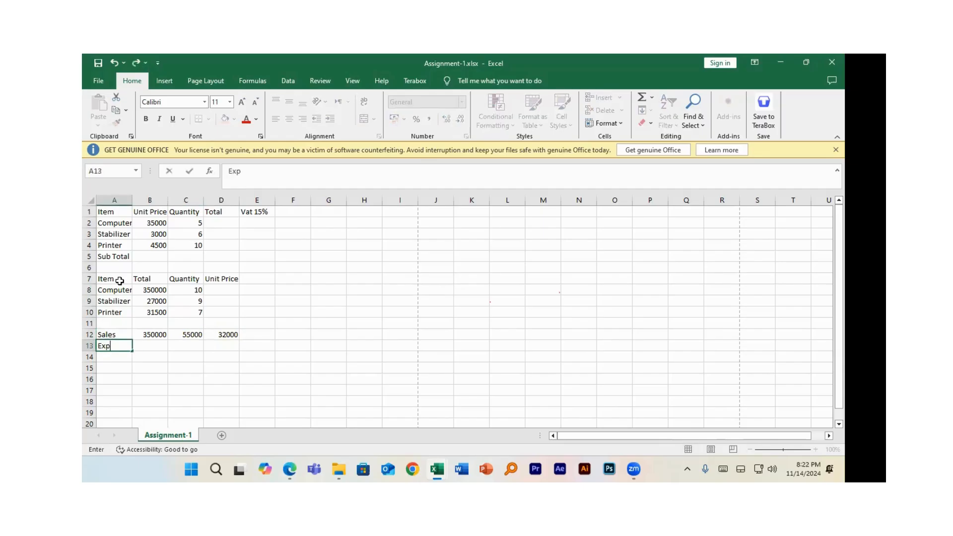
type("enses")
key("Tab")
type("320")
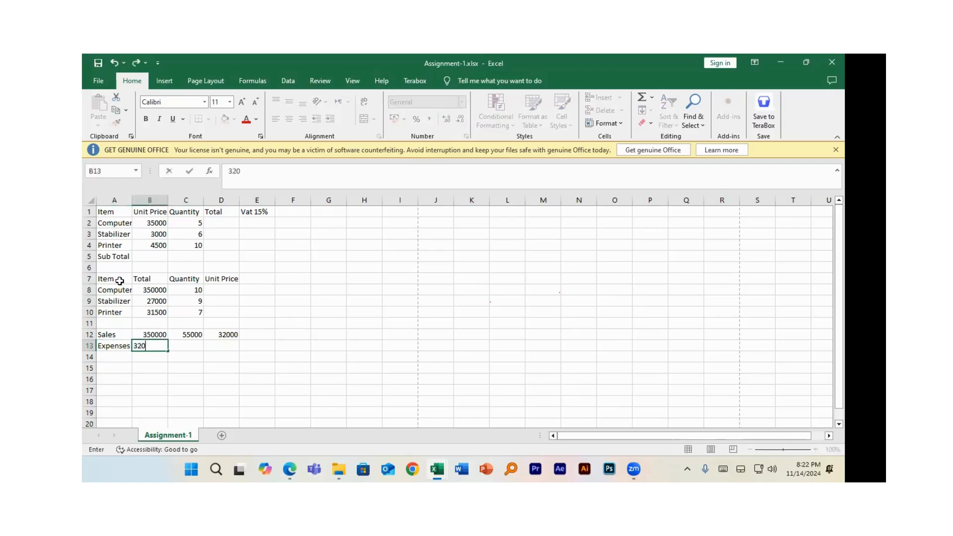
type("000")
key("Tab")
type("46000")
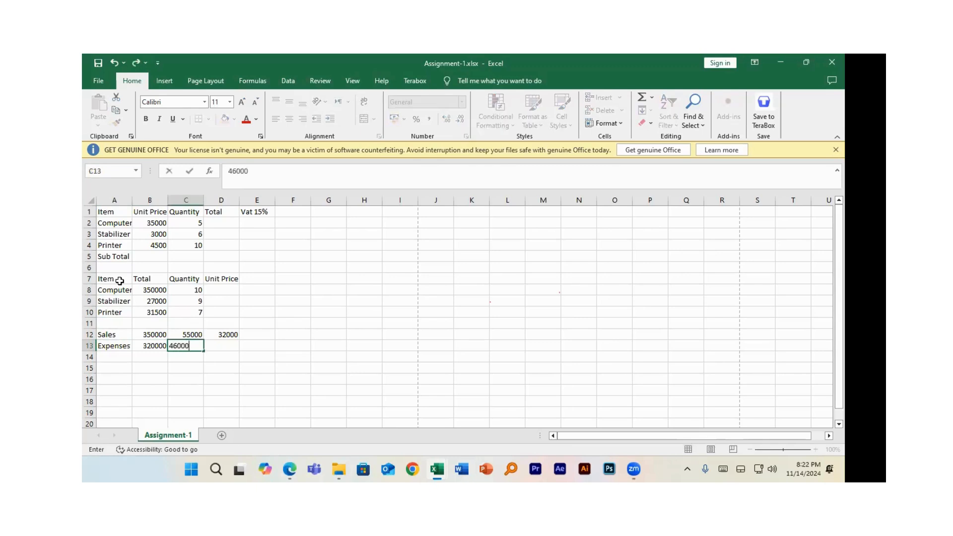
key("Tab")
type("24000")
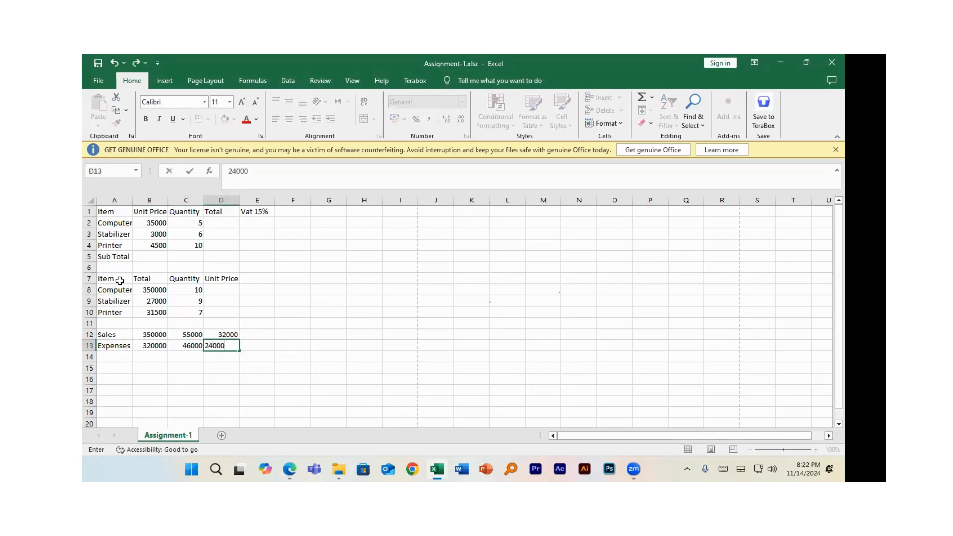
key("Return")
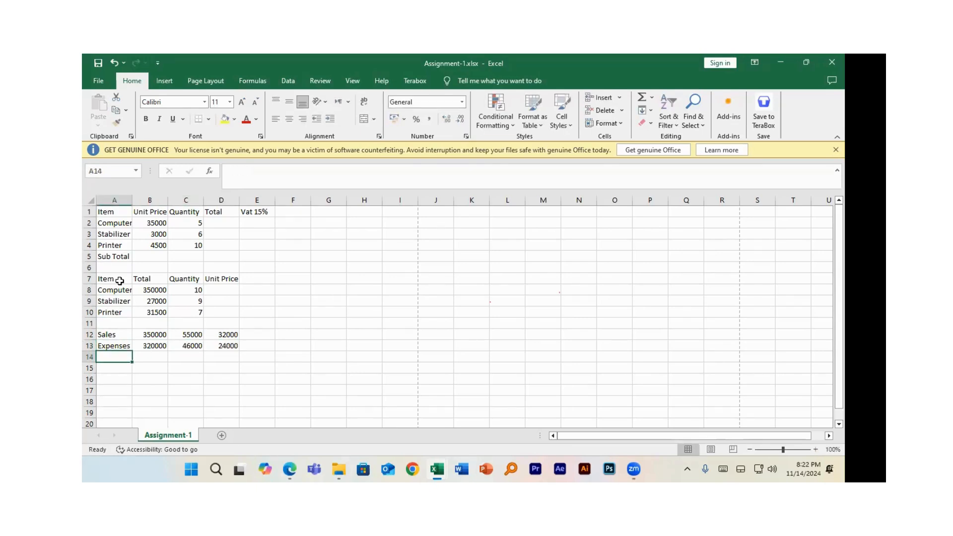
type("Profit")
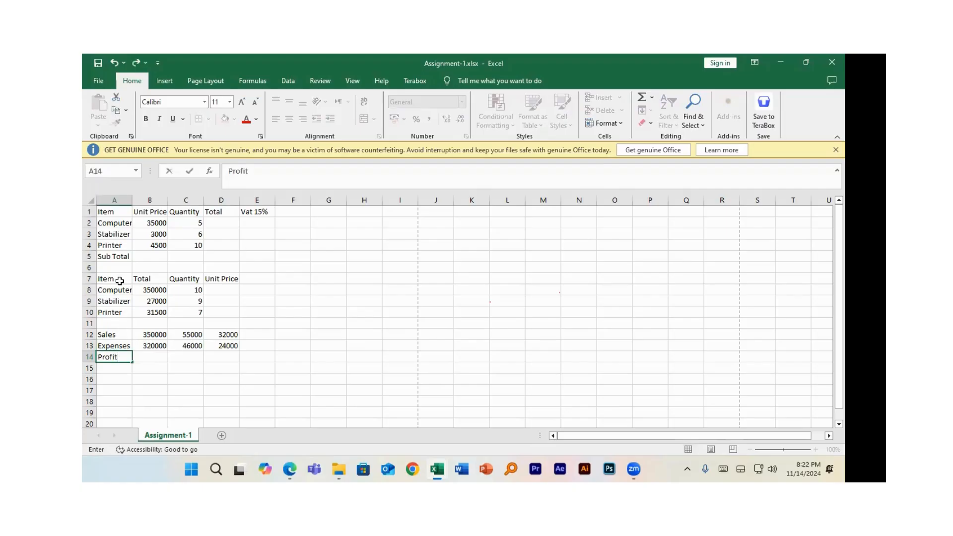
key("Tab")
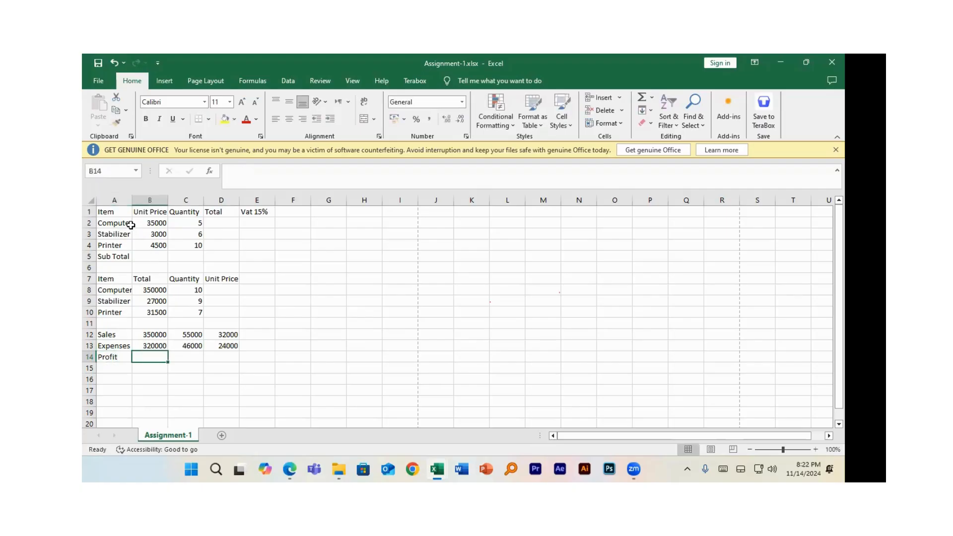
Apply All Borders to the first table, cells A1 to E5
left_click_drag(109, 212, 260, 263)
left_click_drag(261, 257, 262, 257)
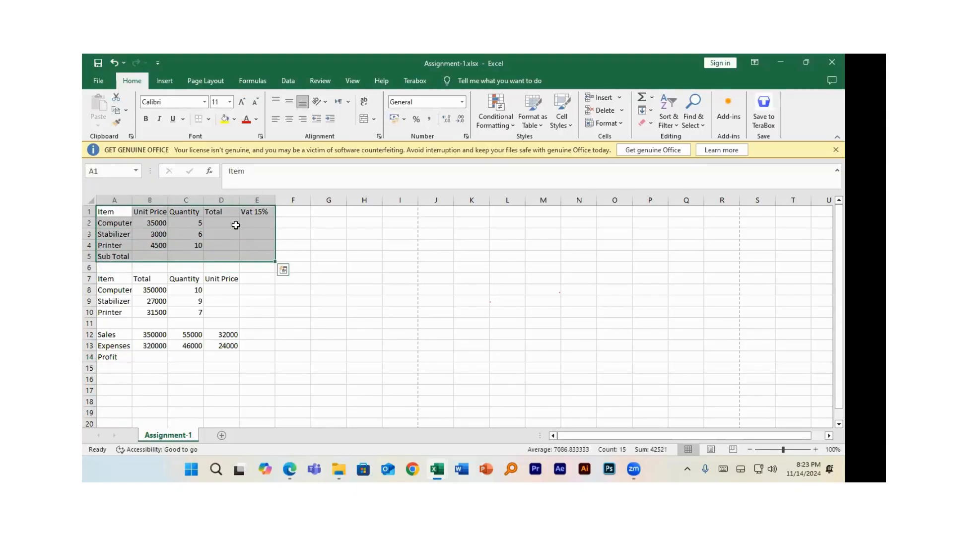
left_click(209, 122)
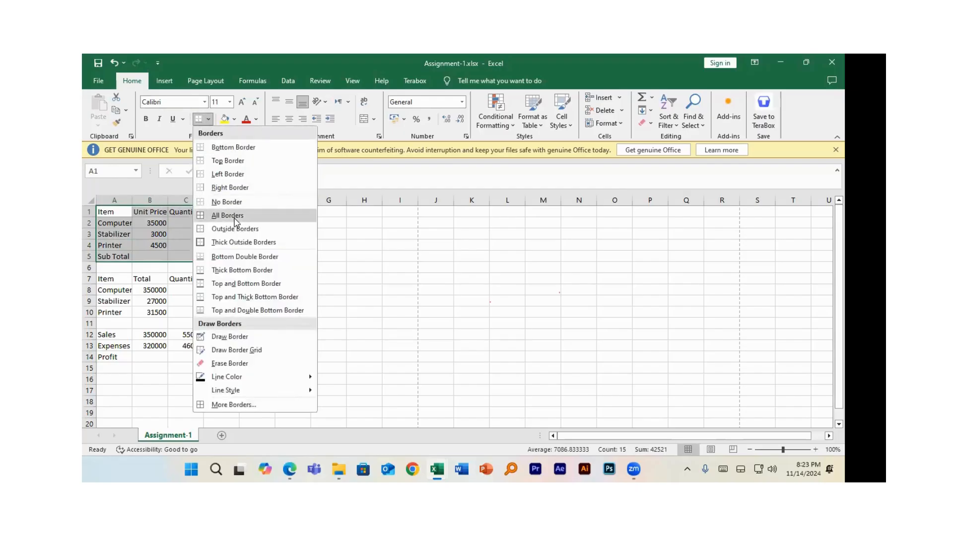
left_click(242, 216)
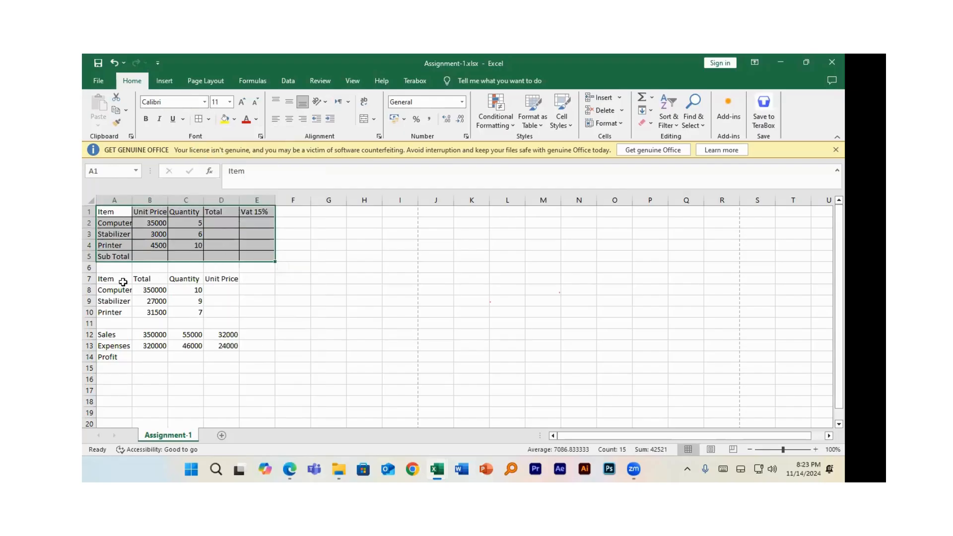
Apply All Borders to the second table, cells A7 to D10
left_click_drag(112, 280, 221, 311)
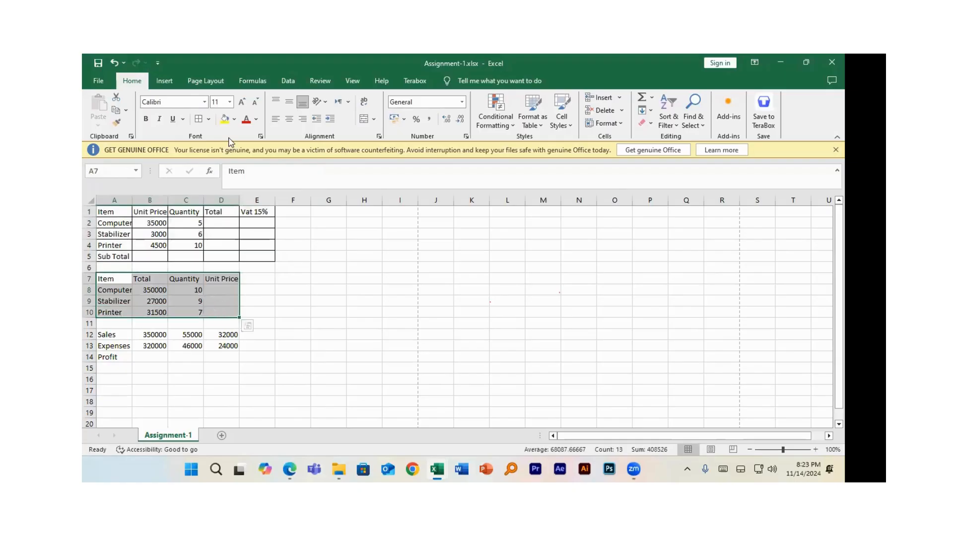
left_click(209, 119)
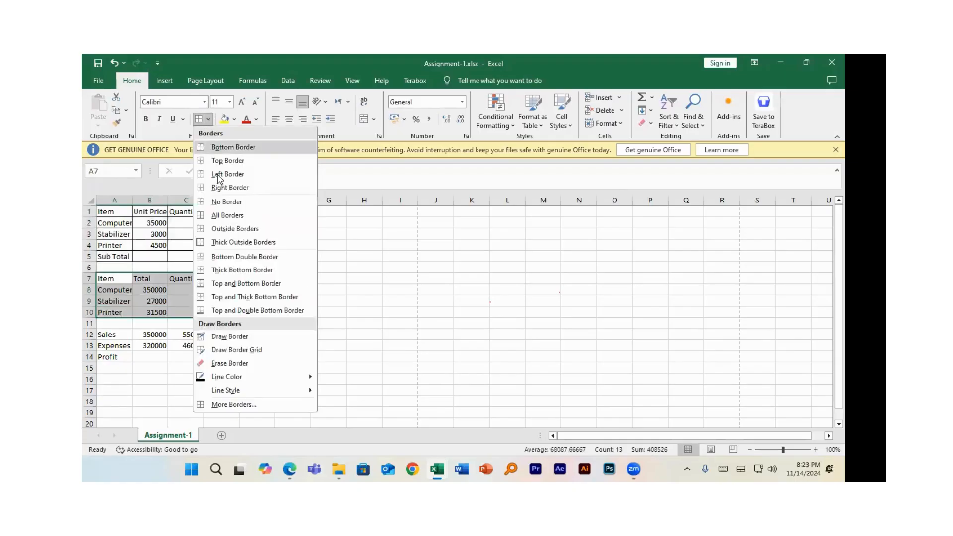
left_click(236, 217)
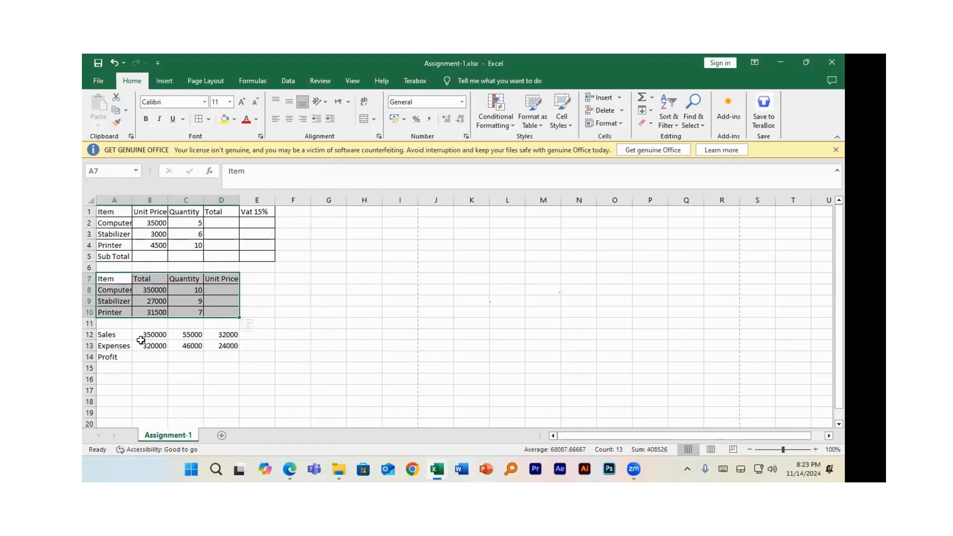
Apply All Borders to the Sales, Expenses and Profit table, cells A12 to D14
left_click_drag(128, 335, 230, 359)
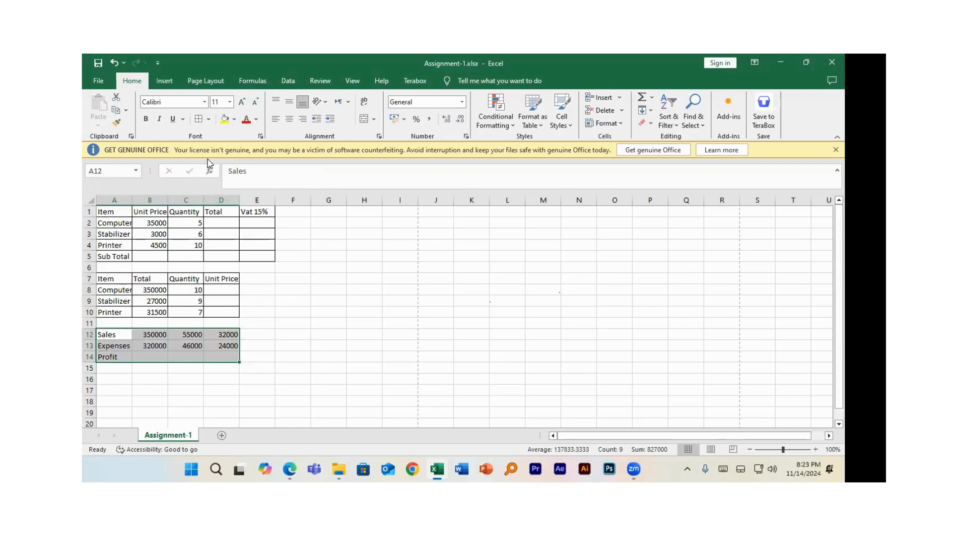
left_click(203, 119)
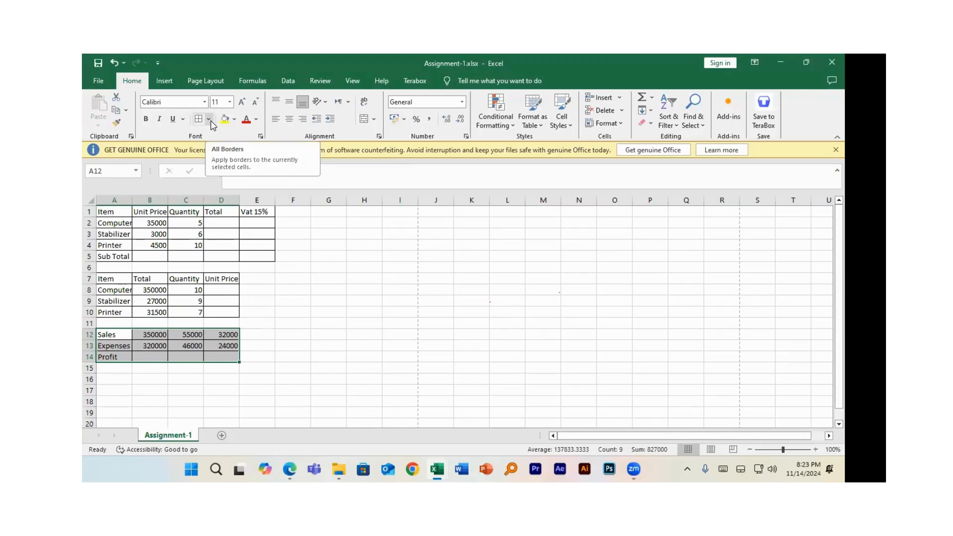
left_click(209, 119)
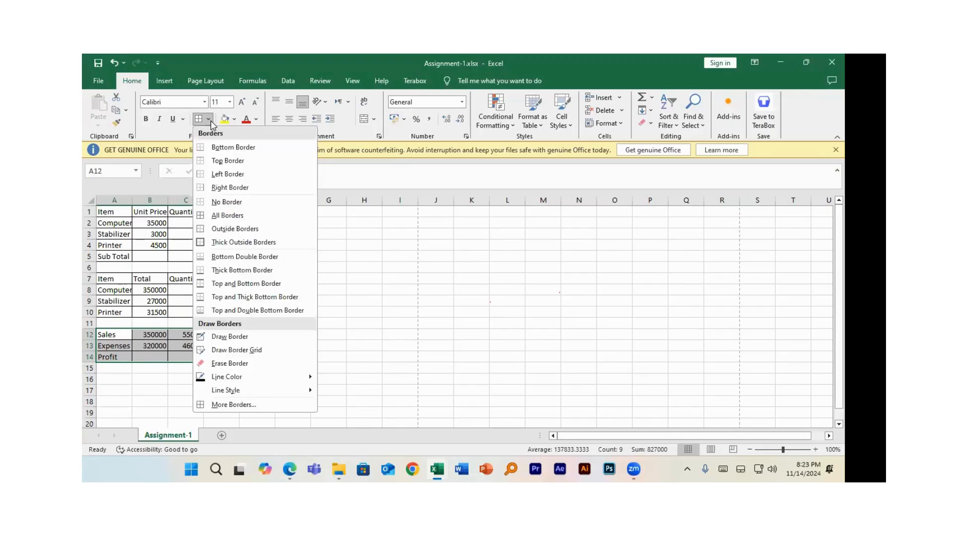
left_click(231, 220)
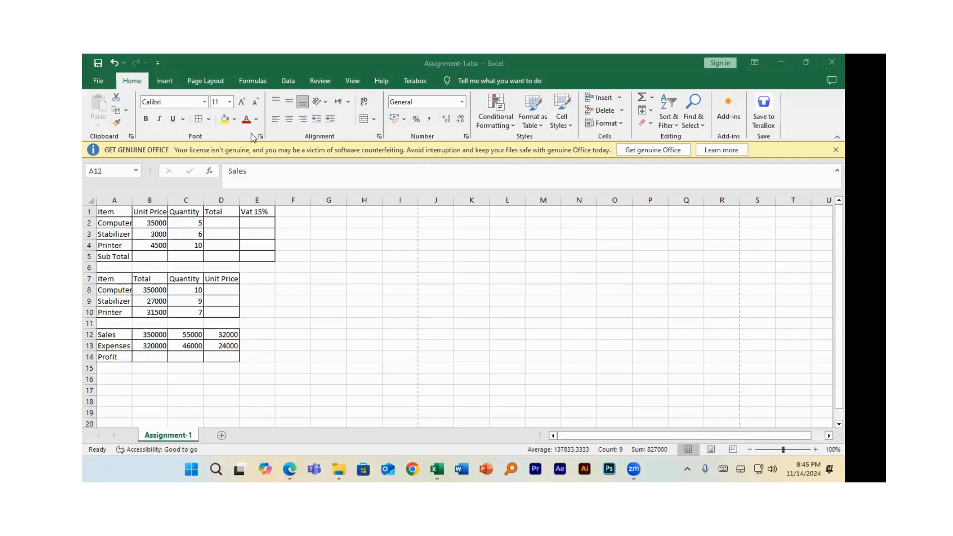
key("ctrl+a")
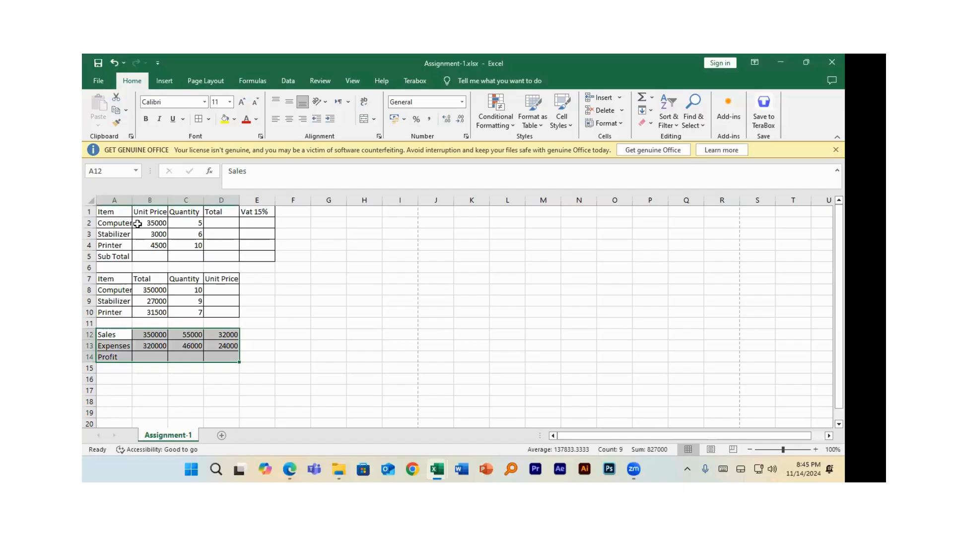
Calculate the Computer total in D2 with =B2*C2 and fill the formula down through D5
left_click(220, 222)
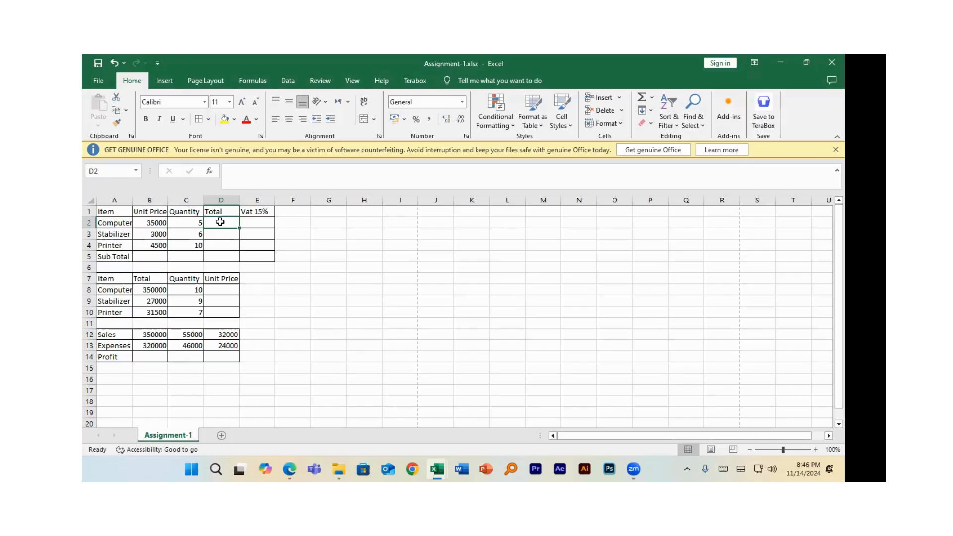
type("=")
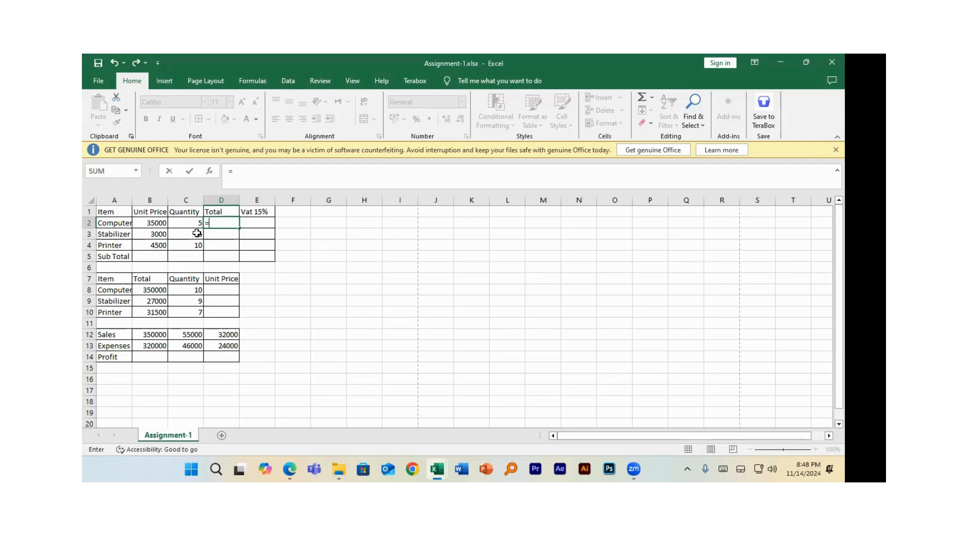
left_click(157, 222)
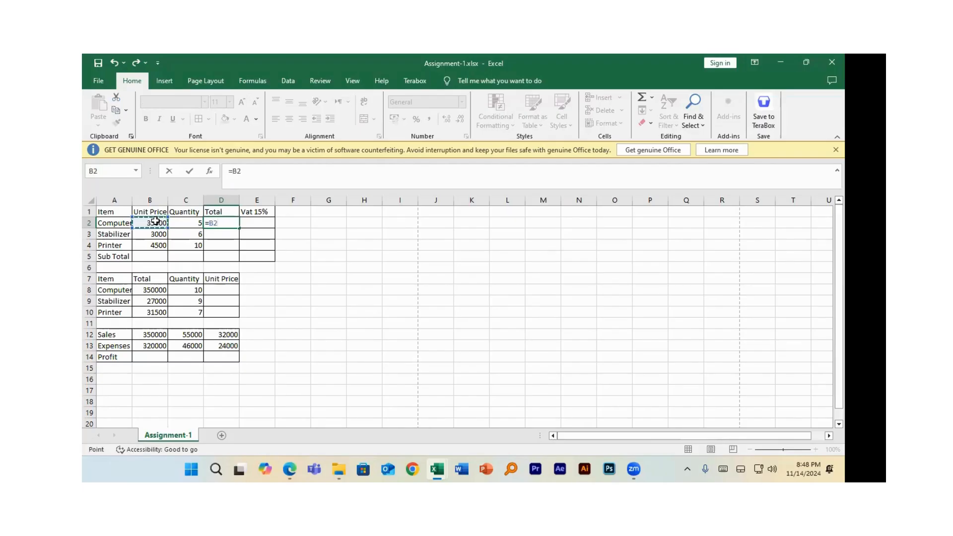
type("*")
left_click(187, 223)
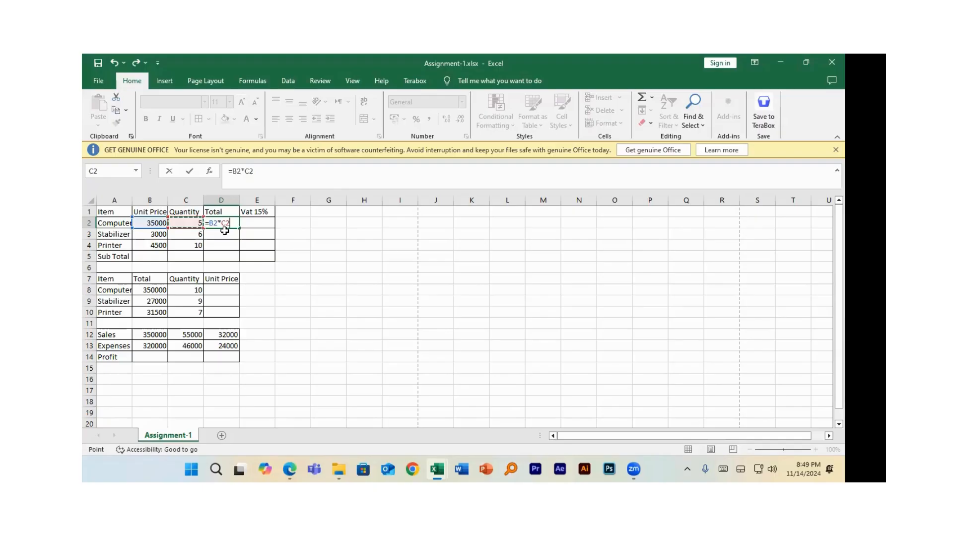
key("Return")
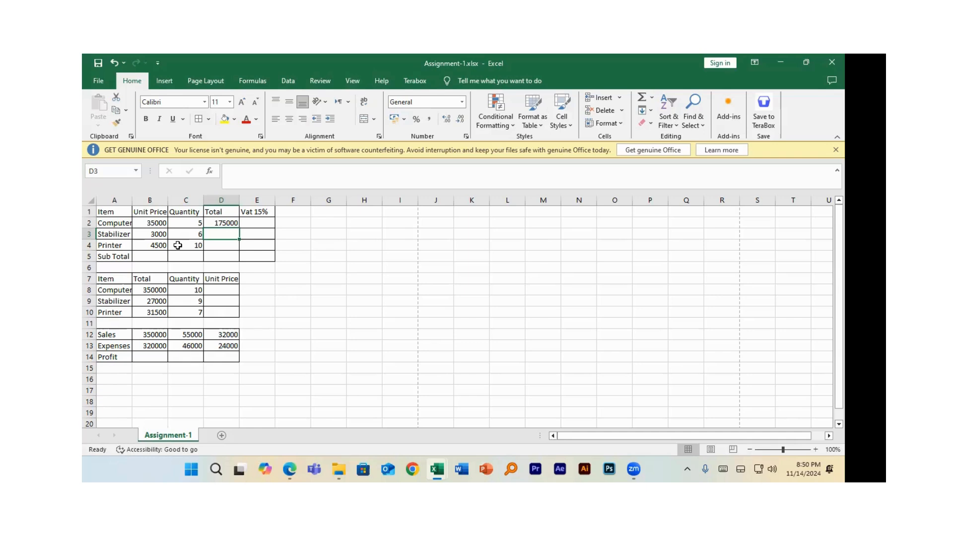
left_click(228, 221)
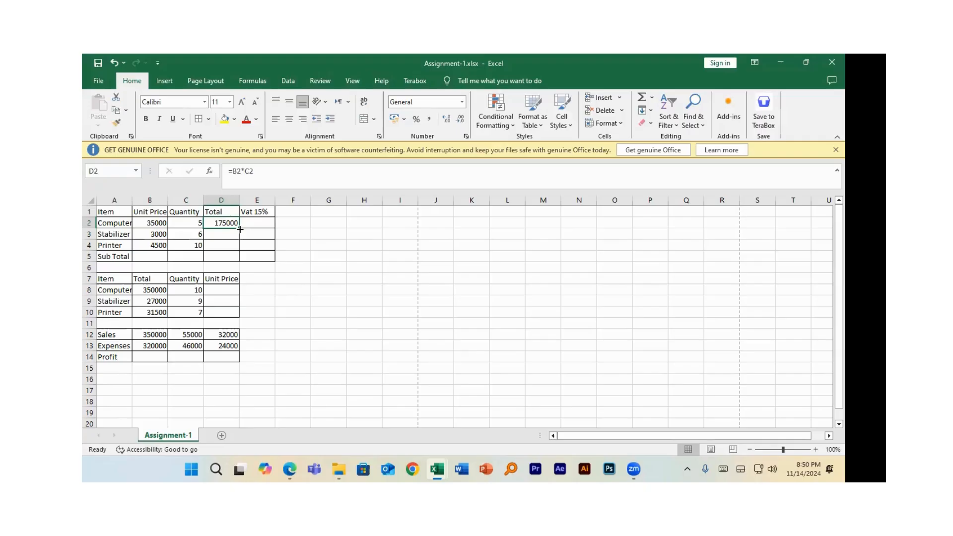
double_click(239, 229)
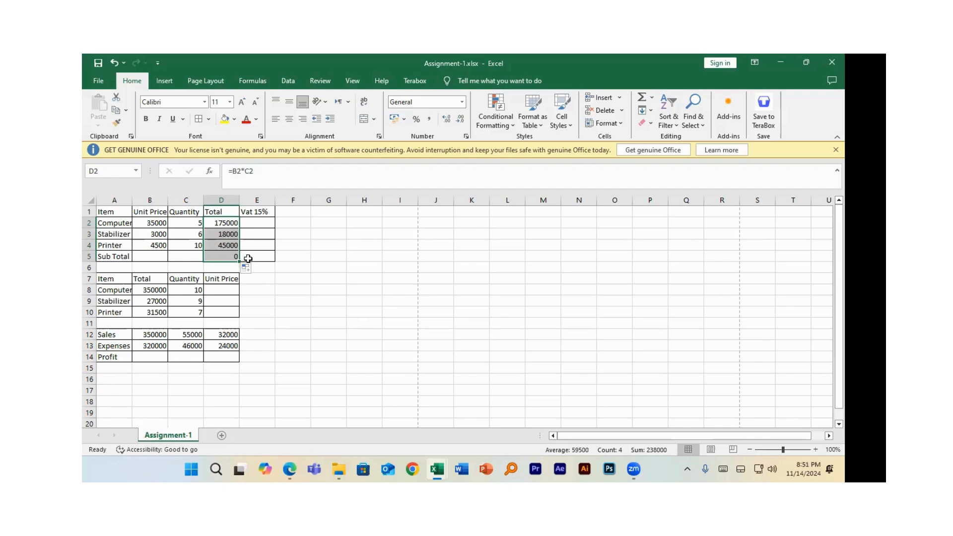
Examine the cell references in the filled Total formulas for Stabilizer in D3 and Printer in D4
left_click(226, 232)
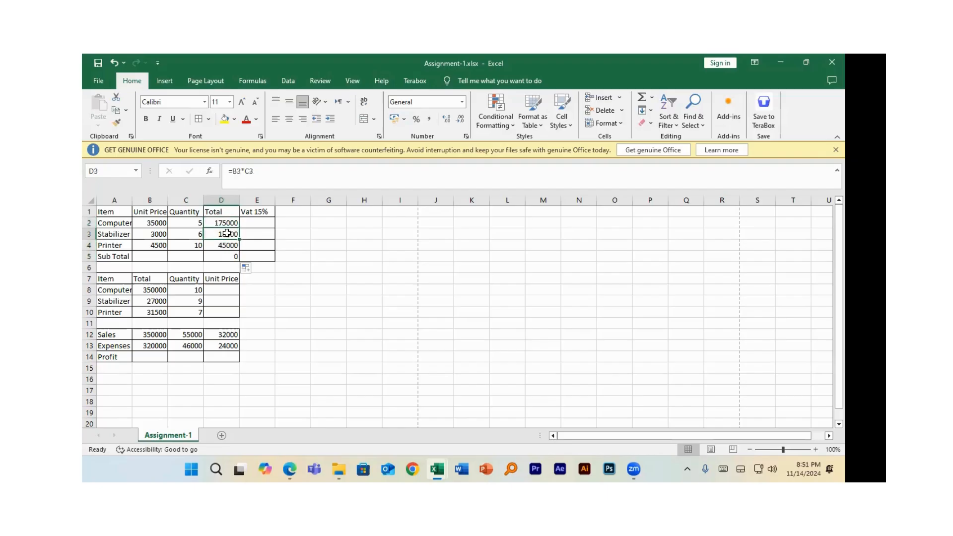
double_click(227, 234)
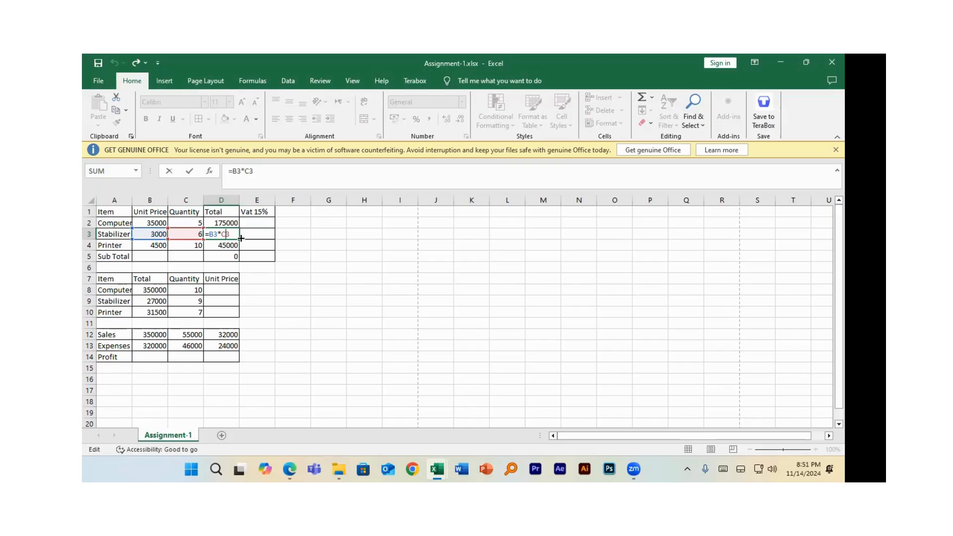
key("Return")
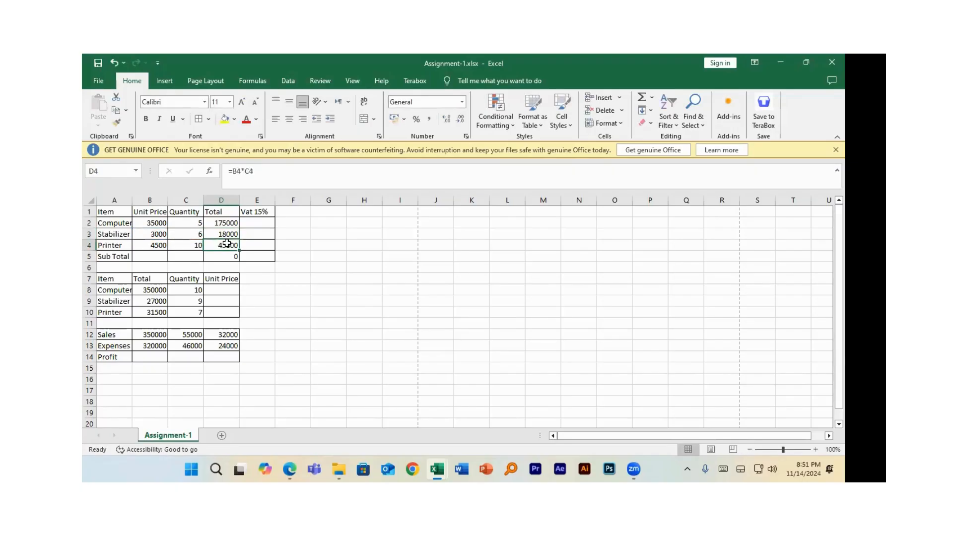
double_click(221, 244)
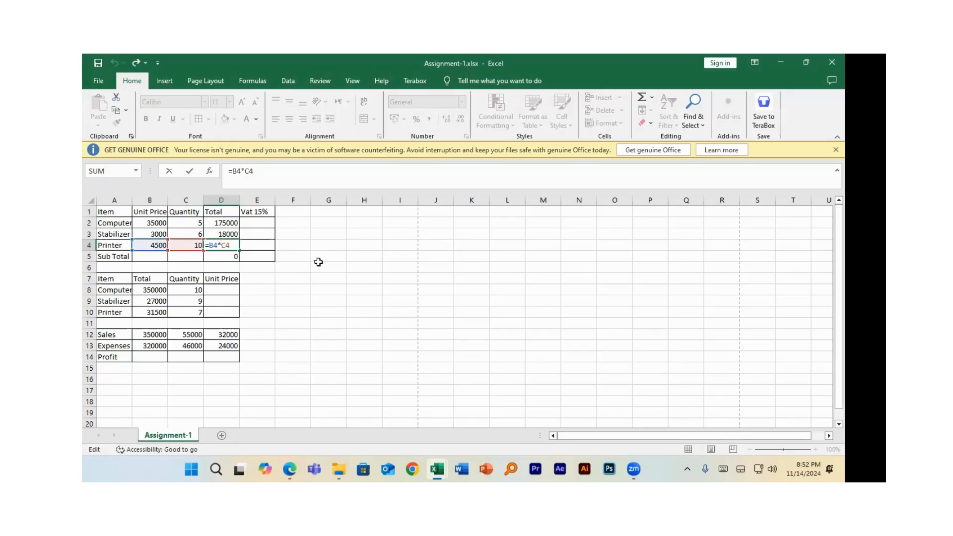
key("Return")
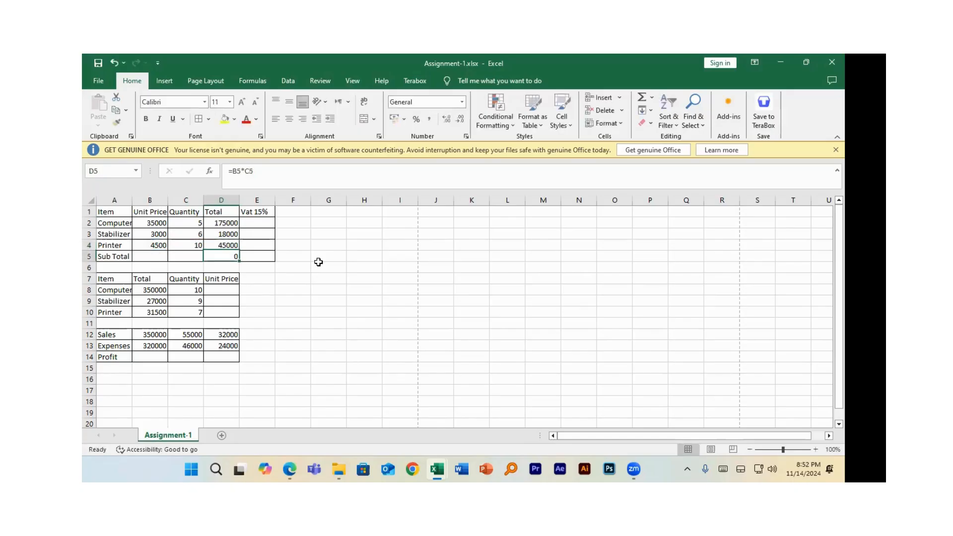
Check the formula copied into the Sub Total row's cell D5 and clear that cell
double_click(219, 255)
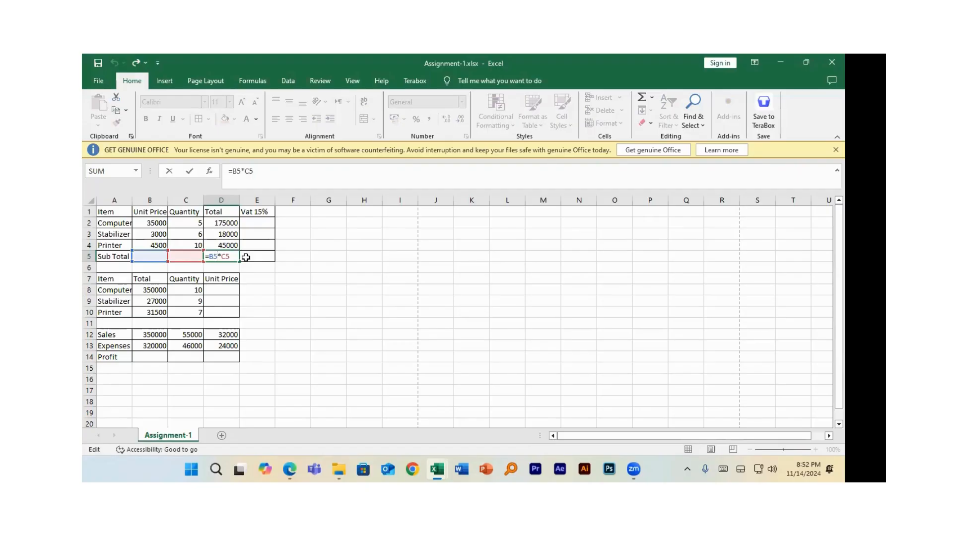
key("Return")
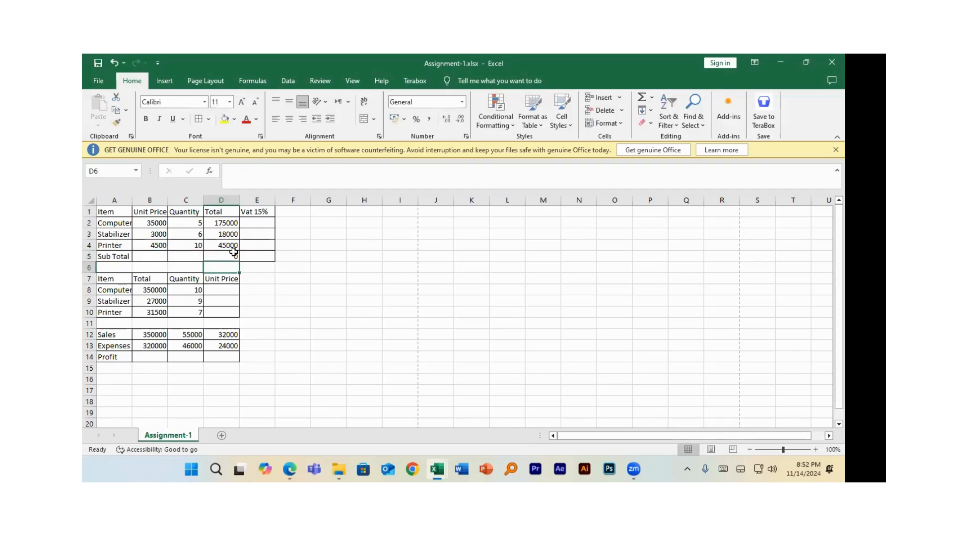
left_click(226, 253)
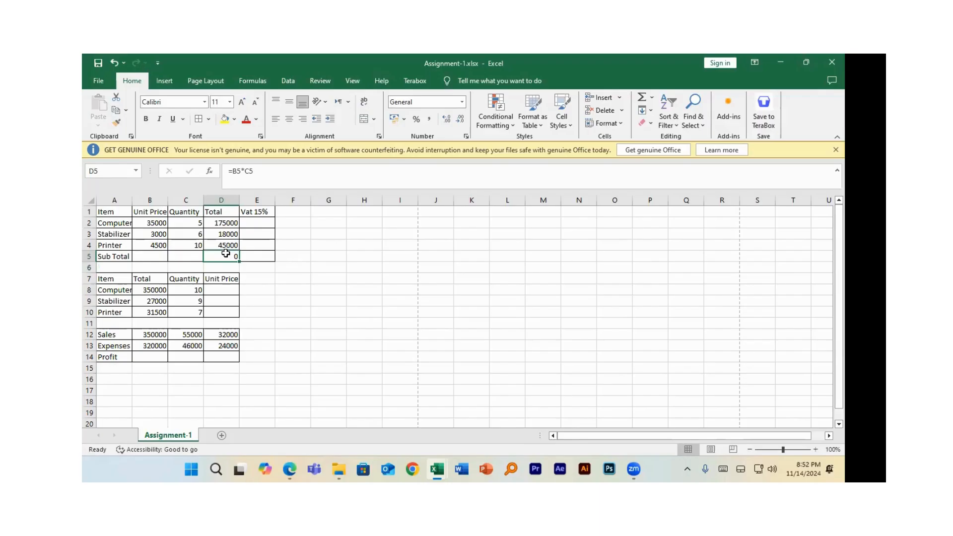
key("Delete")
Handwrite the percentage examples =500*25%, =100*15% and =1000*10% over the empty sheet area beside the tables, and erase them
left_click(260, 223)
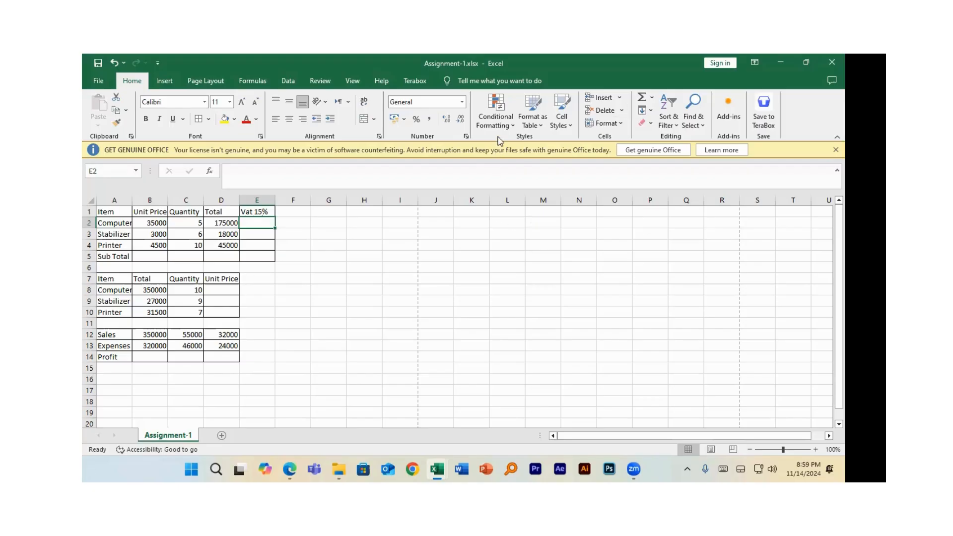
left_click(513, 114)
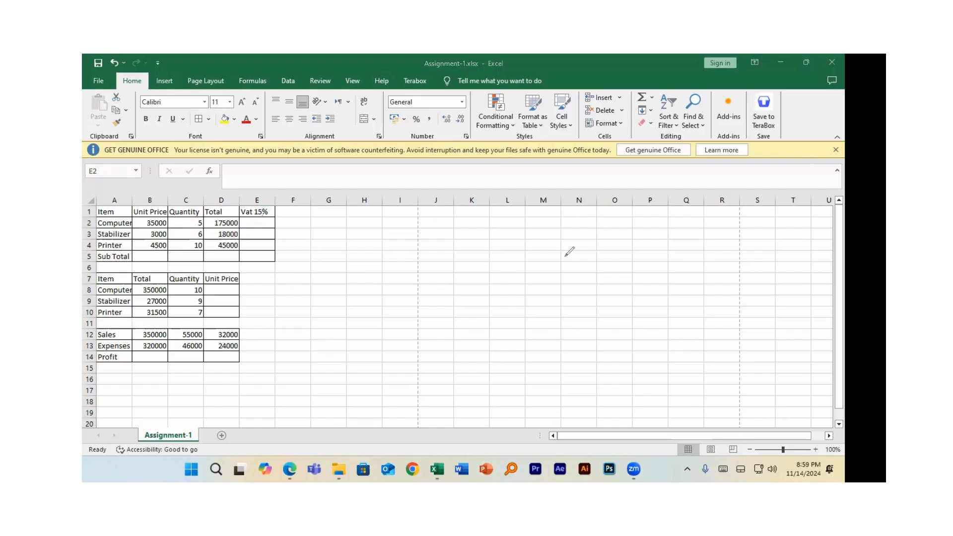
left_click_drag(399, 347, 437, 339)
left_click_drag(418, 353, 441, 346)
mouse_move(465, 313)
left_mouse_down()
mouse_move(484, 350)
mouse_move(489, 322)
mouse_move(511, 313)
mouse_move(519, 324)
mouse_move(505, 317)
left_mouse_up()
mouse_move(504, 355)
left_mouse_down()
mouse_move(523, 387)
mouse_move(528, 368)
mouse_move(566, 360)
mouse_move(576, 343)
left_mouse_up()
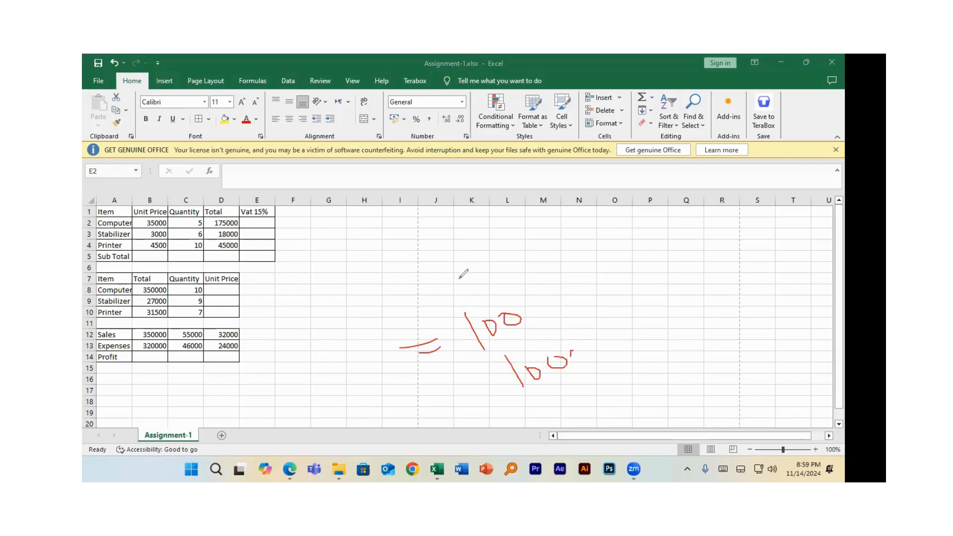
mouse_move(456, 276)
left_mouse_down()
mouse_move(485, 296)
mouse_move(476, 299)
mouse_move(458, 276)
mouse_move(507, 261)
mouse_move(490, 270)
left_mouse_up()
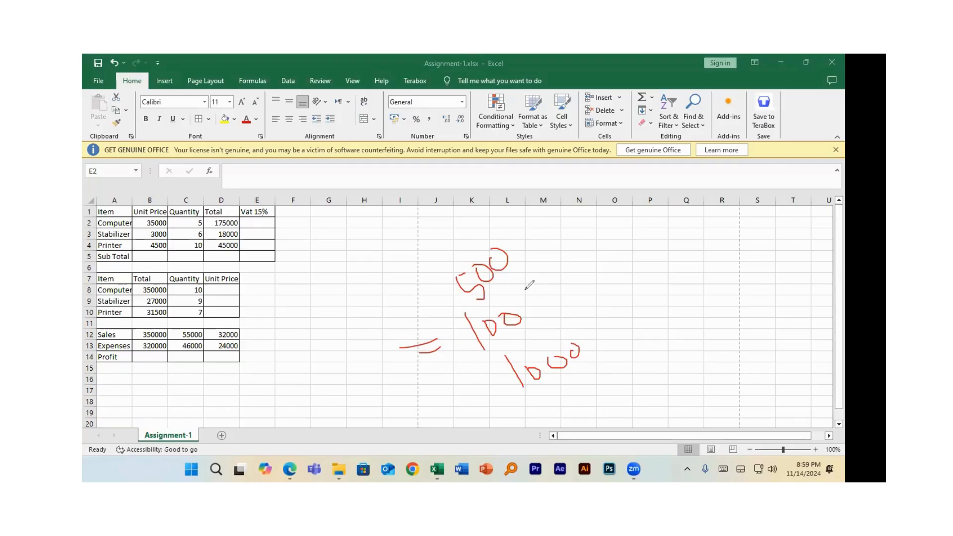
mouse_move(525, 287)
left_mouse_down()
mouse_move(525, 308)
mouse_move(538, 290)
left_mouse_up()
mouse_move(520, 222)
left_mouse_down()
mouse_move(521, 241)
mouse_move(535, 234)
left_mouse_up()
mouse_move(589, 328)
left_mouse_down()
mouse_move(597, 342)
mouse_move(587, 342)
mouse_move(607, 334)
left_mouse_up()
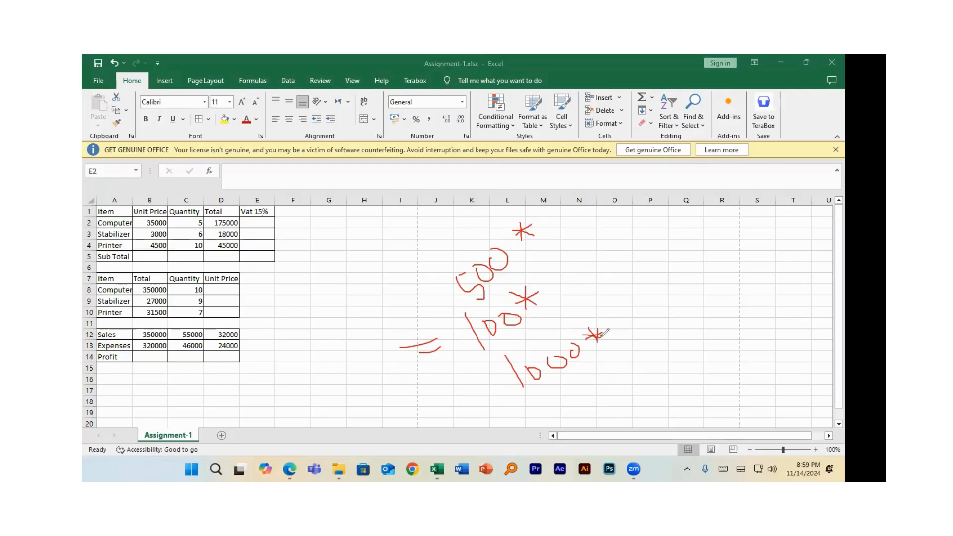
mouse_move(552, 270)
left_mouse_down()
mouse_move(561, 287)
mouse_move(571, 278)
mouse_move(579, 286)
mouse_move(577, 264)
left_mouse_up()
mouse_move(541, 209)
left_mouse_down()
mouse_move(550, 220)
mouse_move(570, 214)
left_mouse_up()
mouse_move(559, 191)
left_mouse_down()
mouse_move(575, 213)
mouse_move(572, 184)
left_mouse_up()
mouse_move(608, 313)
left_mouse_down()
mouse_move(617, 332)
mouse_move(635, 312)
mouse_move(626, 310)
left_mouse_up()
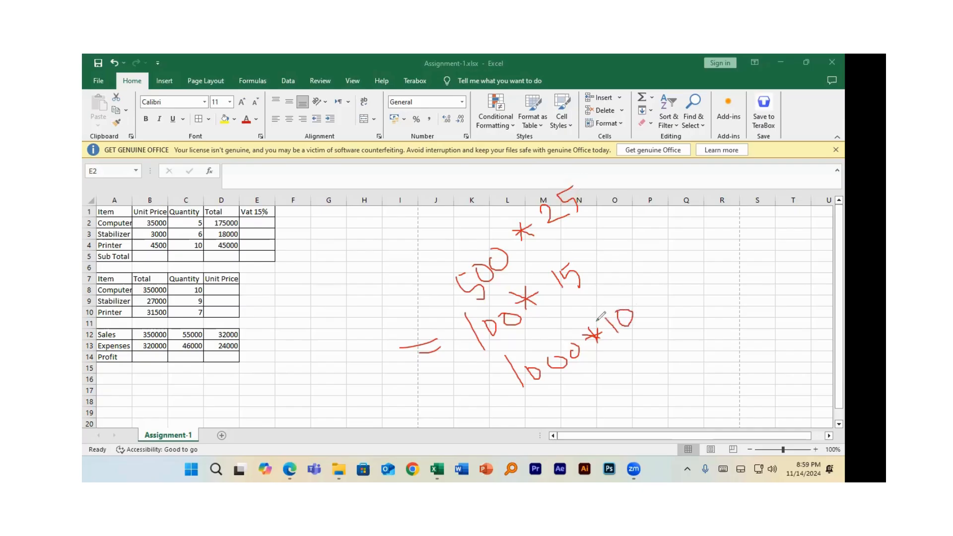
mouse_move(592, 178)
left_mouse_down()
mouse_move(611, 200)
mouse_move(616, 185)
left_mouse_up()
left_click_drag(584, 259, 587, 259)
mouse_move(591, 246)
left_mouse_down()
mouse_move(605, 281)
mouse_move(610, 270)
mouse_move(647, 322)
left_mouse_up()
left_click_drag(656, 300, 655, 302)
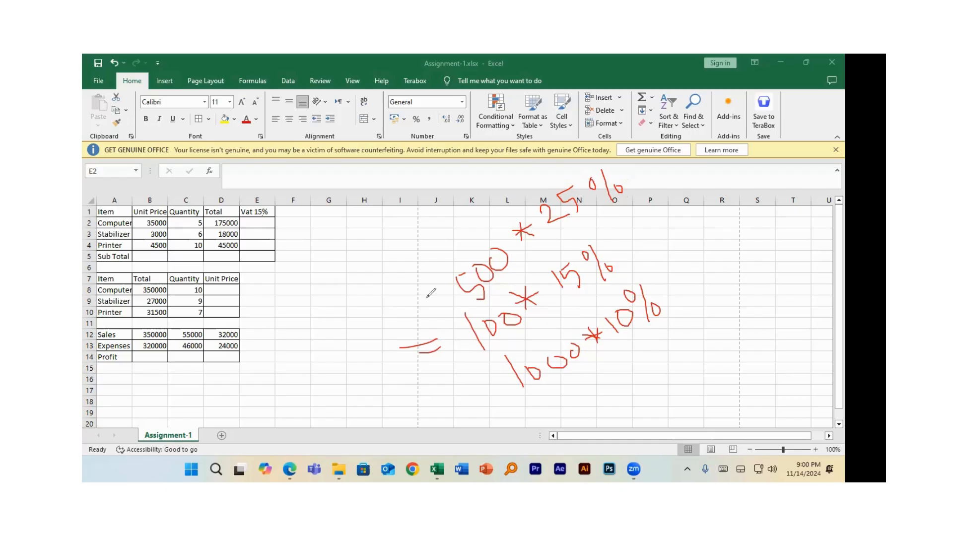
left_click_drag(422, 301, 440, 301)
left_click_drag(465, 376, 487, 381)
left_click_drag(652, 314, 514, 364)
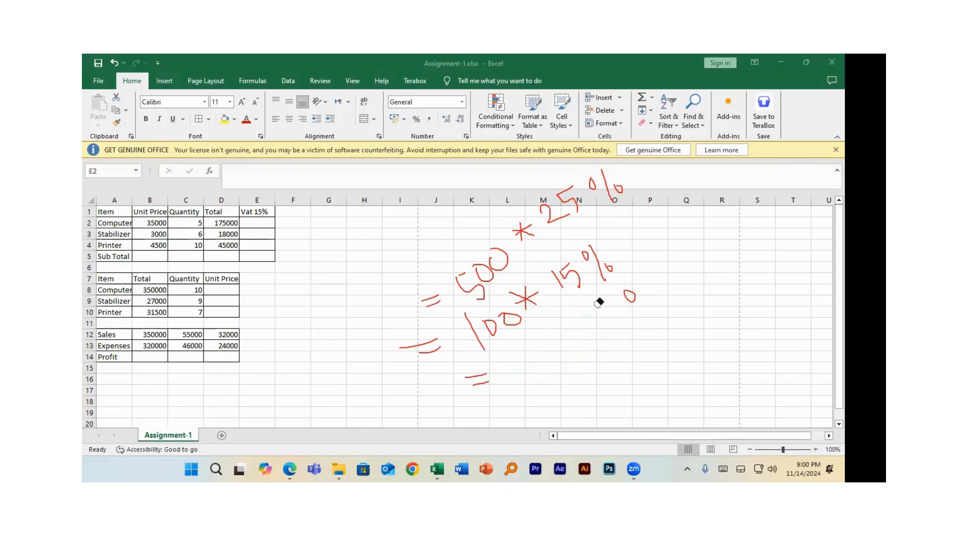
mouse_move(621, 264)
left_mouse_down()
mouse_move(464, 313)
mouse_move(511, 320)
mouse_move(496, 261)
mouse_move(501, 241)
mouse_move(603, 180)
mouse_move(549, 215)
mouse_move(575, 200)
mouse_move(589, 287)
mouse_move(631, 302)
mouse_move(485, 335)
mouse_move(480, 380)
mouse_move(425, 279)
left_mouse_up()
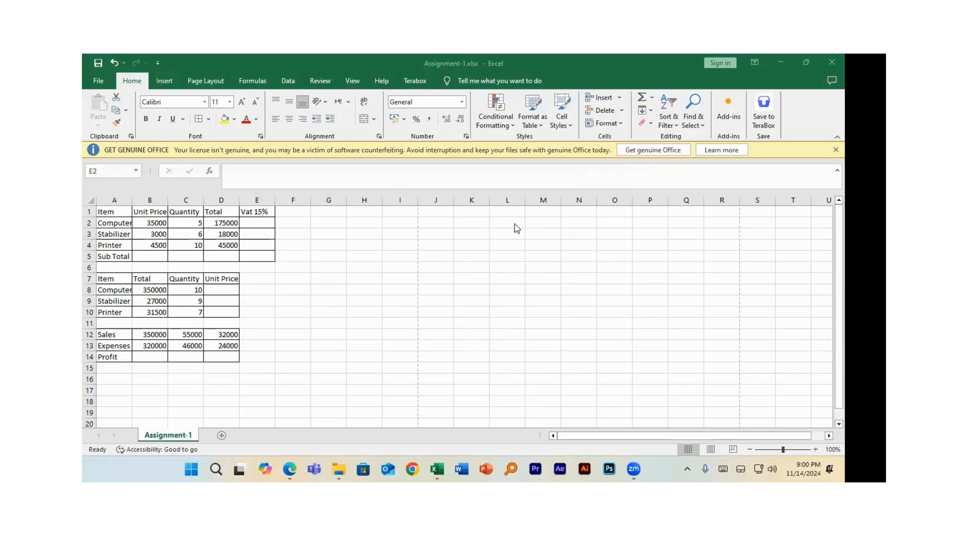
Calculate the Computer's 15% VAT in cell E2 with the formula =D2*15%
left_click(262, 221)
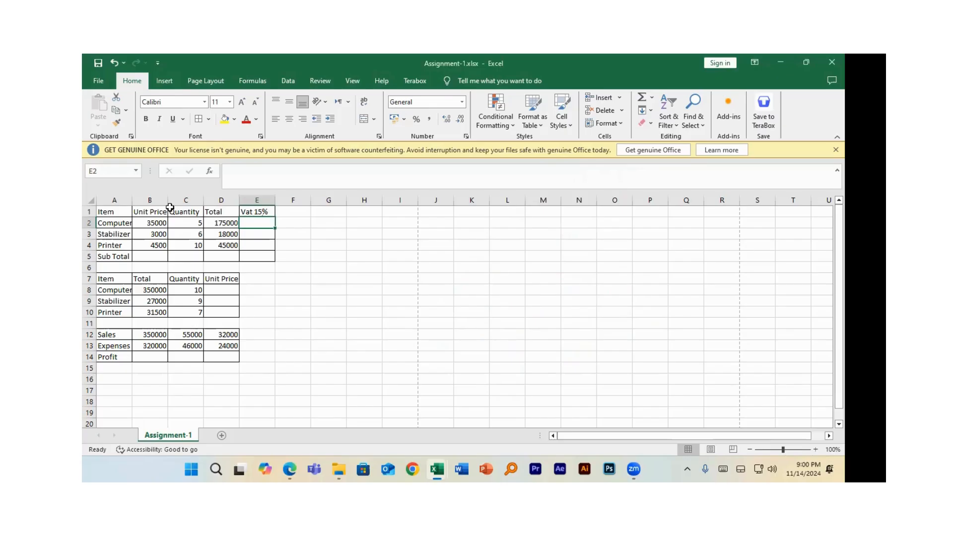
type("=")
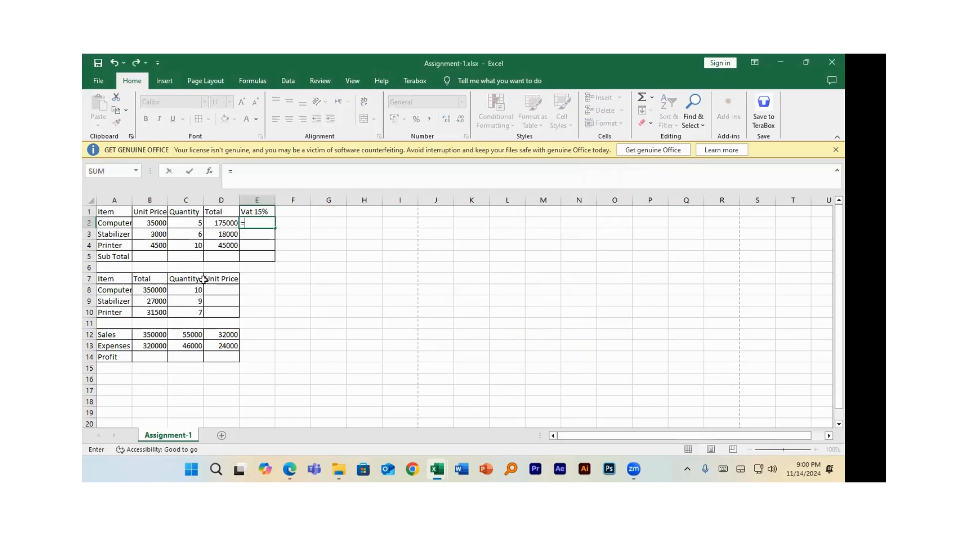
left_click(224, 223)
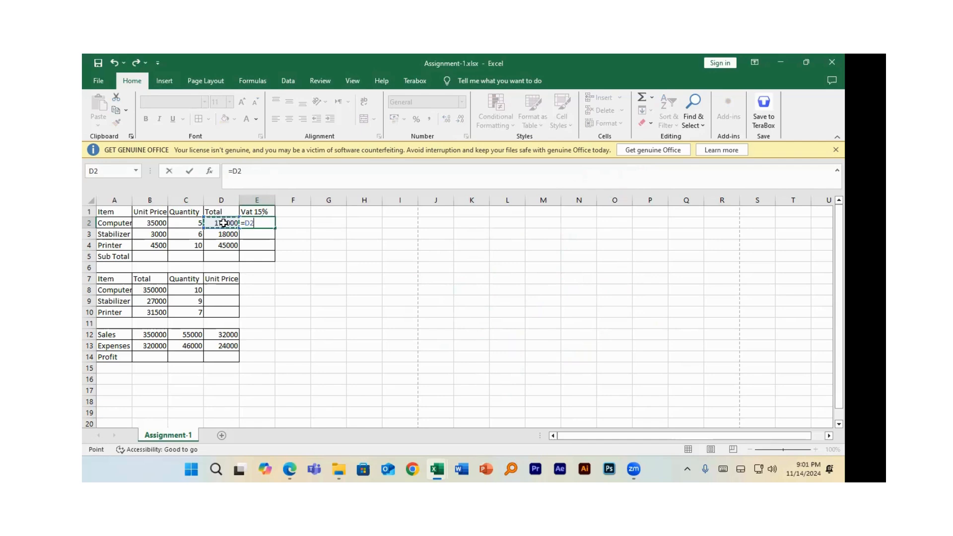
type("*15%")
key("Return")
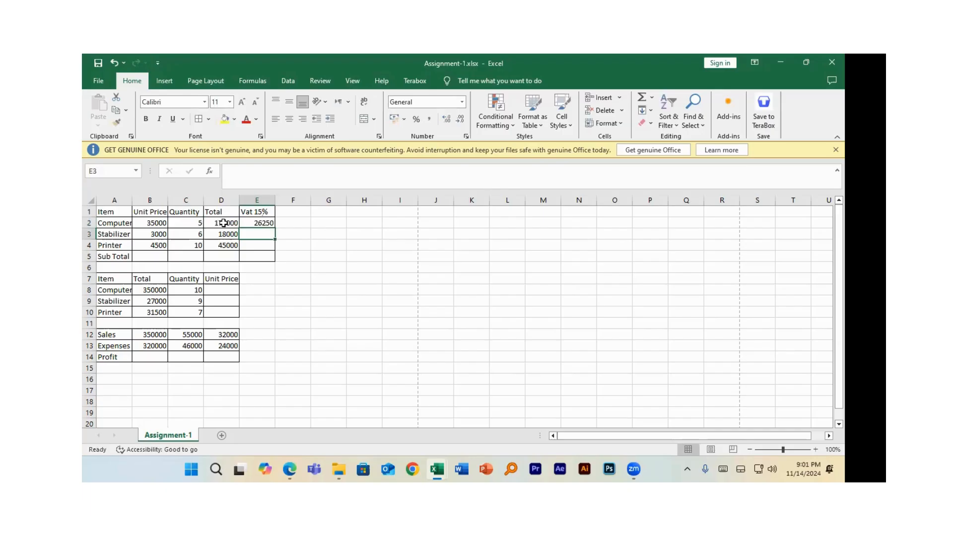
Fill the VAT formula from E2 down the column and clear the Sub Total cell E5
left_click(259, 221)
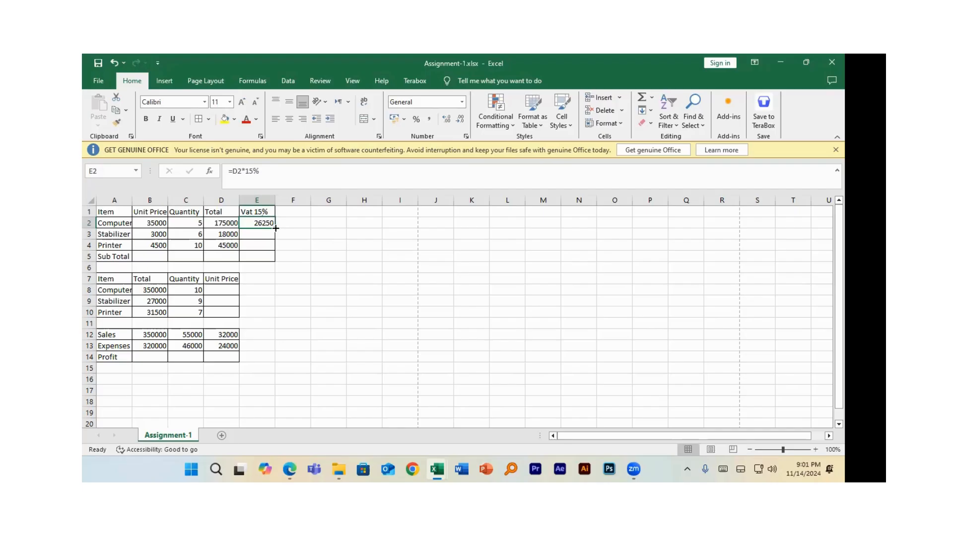
double_click(276, 228)
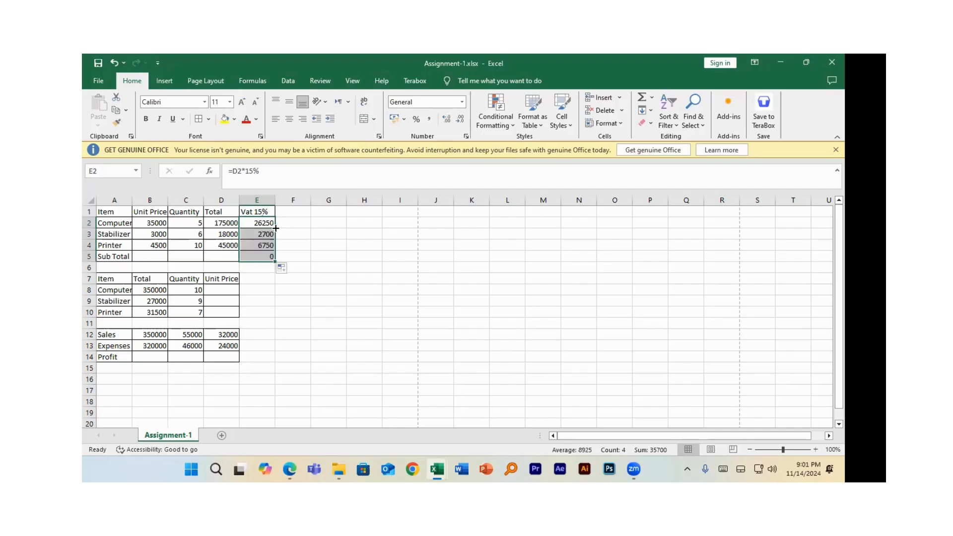
left_click(260, 256)
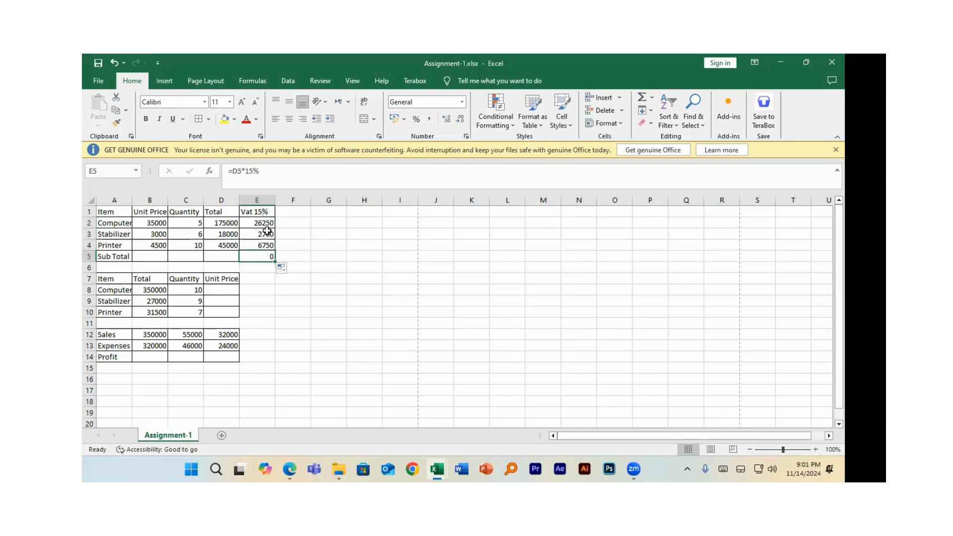
key("Delete")
left_click(260, 221)
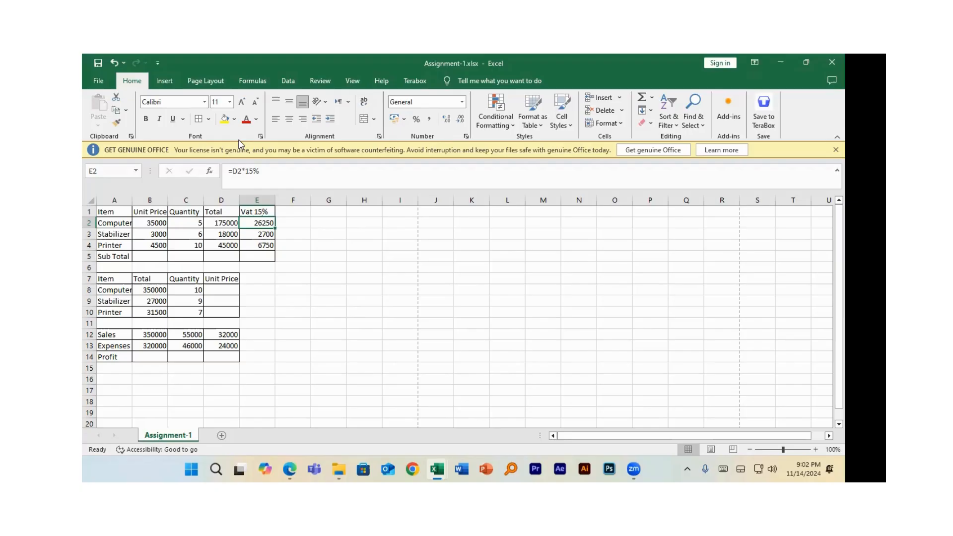
left_click(232, 114)
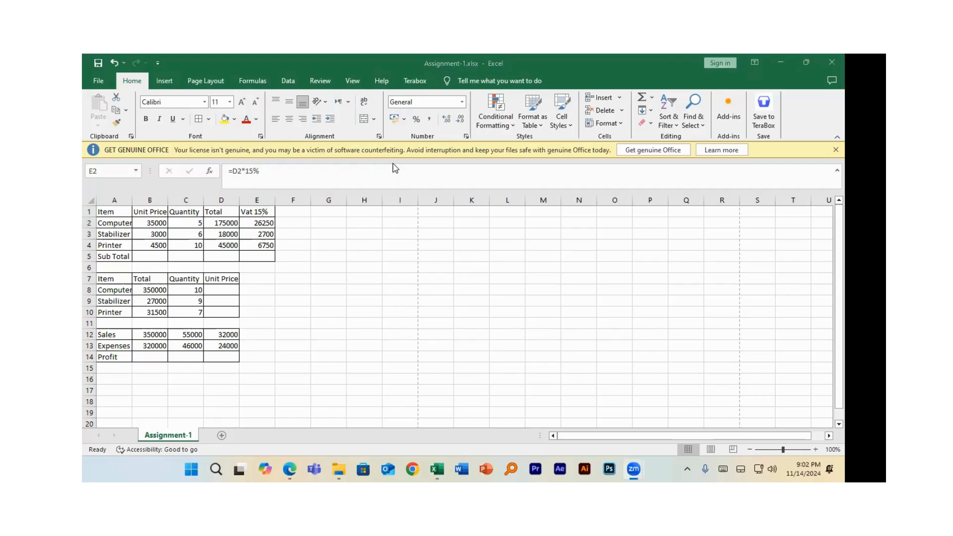
left_click(393, 163)
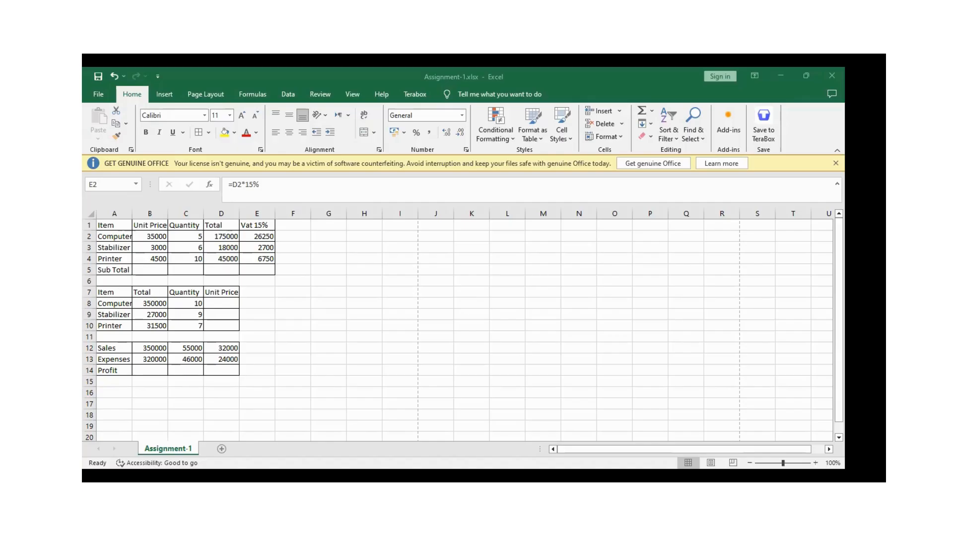
left_click(221, 303)
left_click(154, 270)
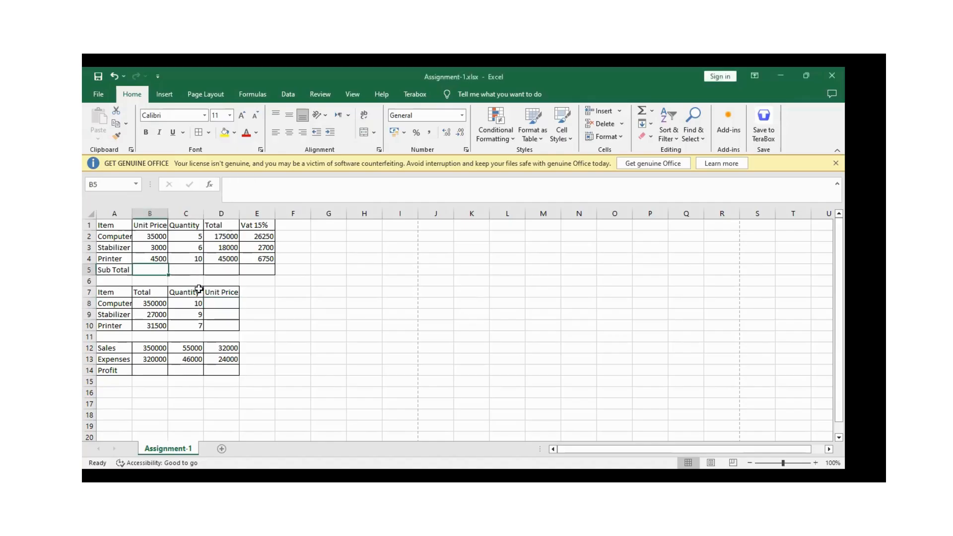
Calculate the Unit Price subtotal in B5 with the formula =B2+B3+B4 and fill it across the Sub Total row to E5
type("=")
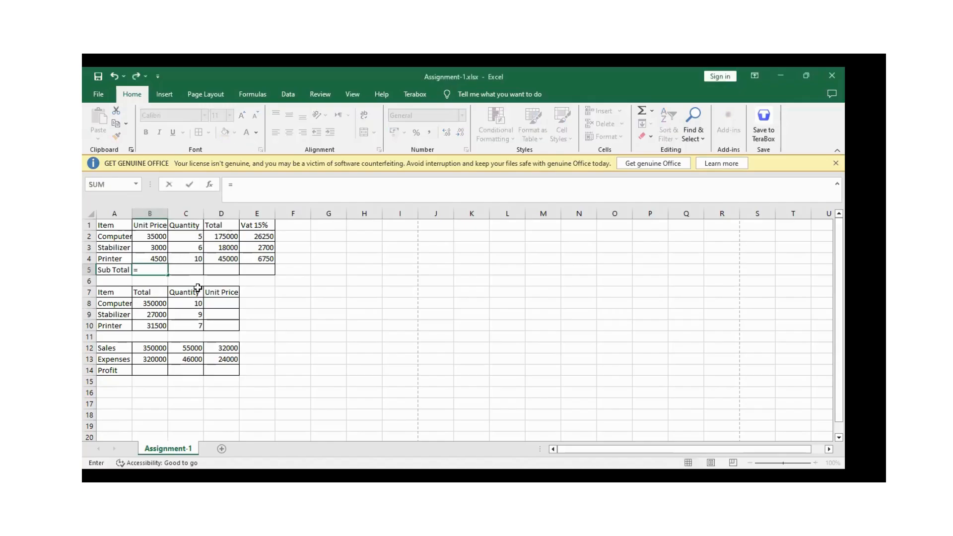
left_click(156, 236)
type("+")
left_click(154, 248)
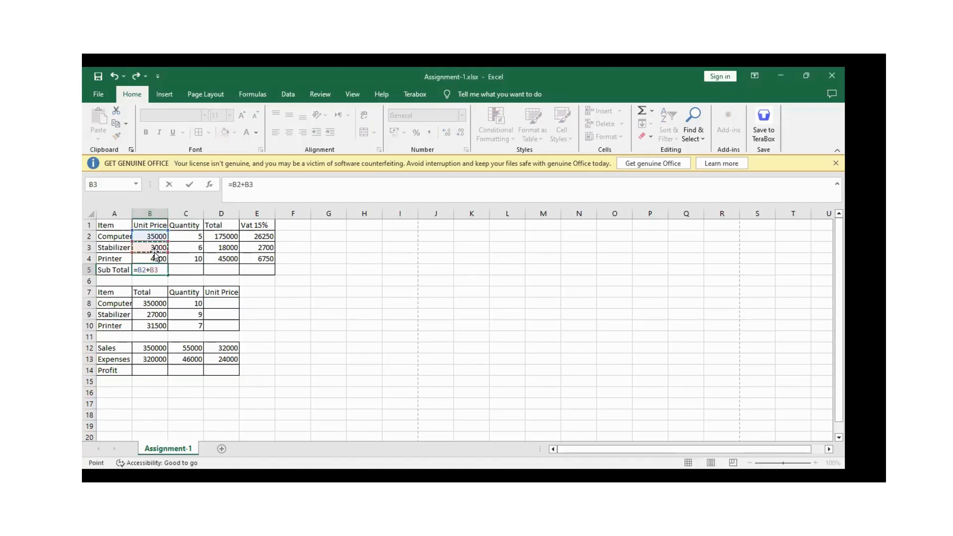
type("+")
left_click(155, 259)
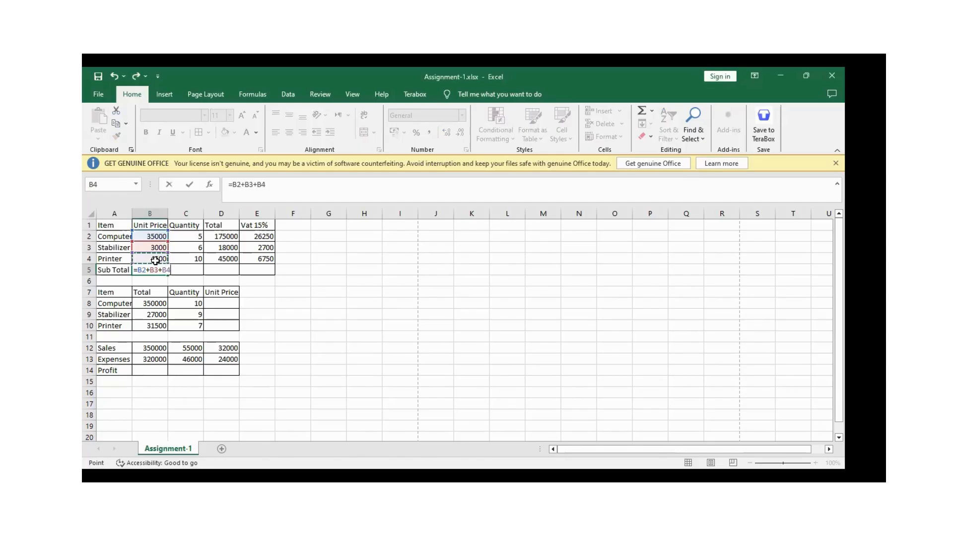
key("Return")
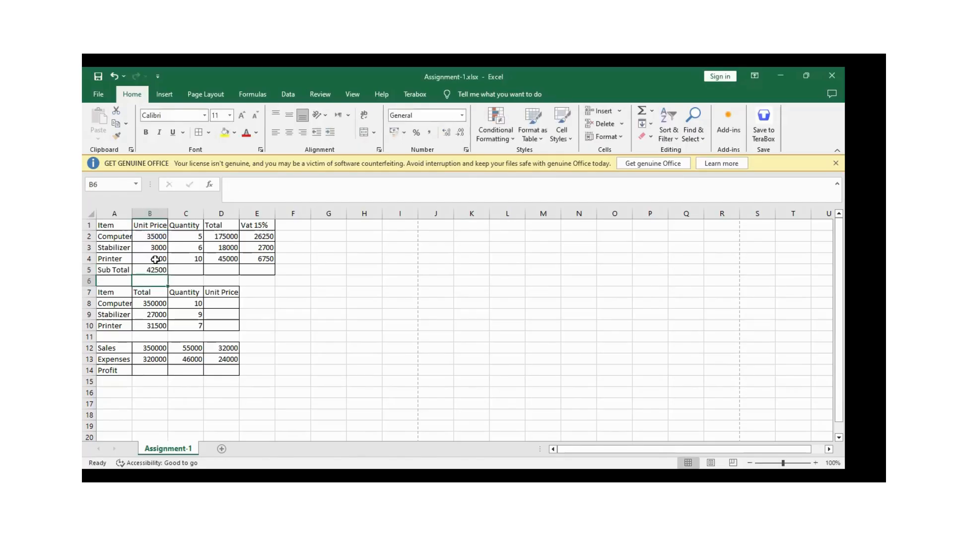
left_click(160, 268)
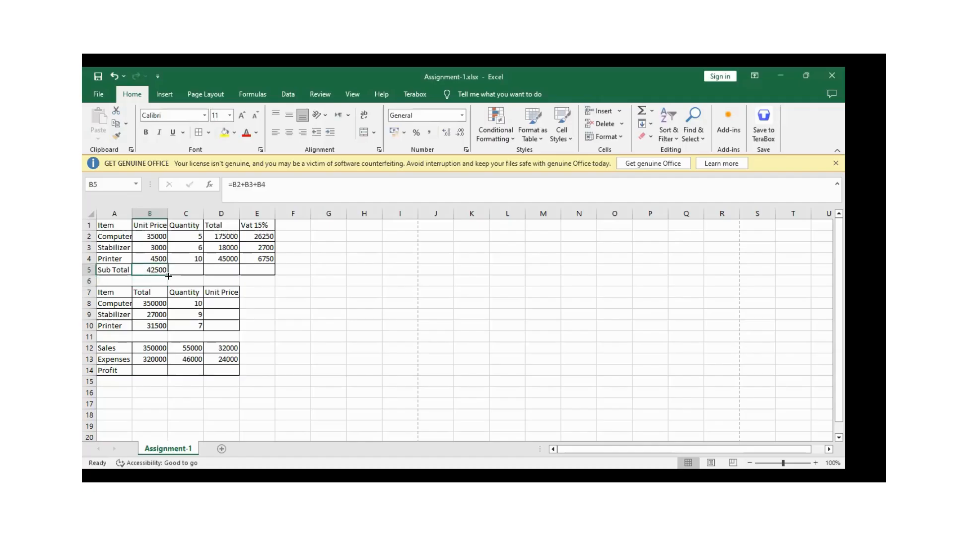
left_click_drag(168, 276, 261, 272)
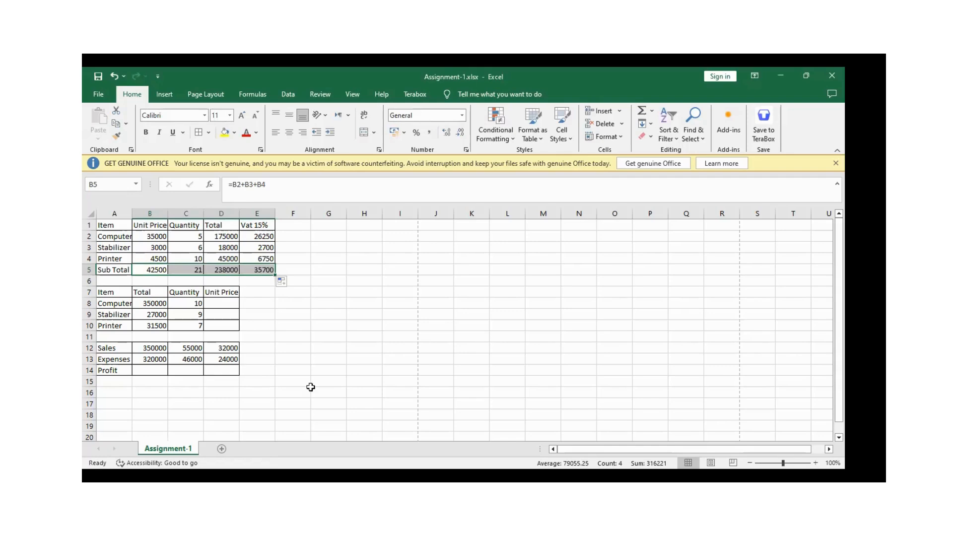
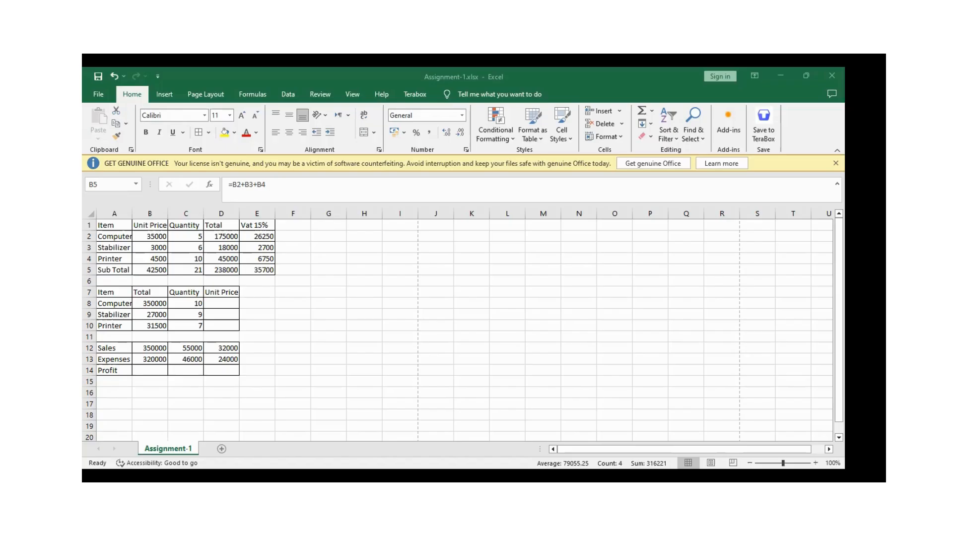
Calculate the Computer's unit price in D8 with the formula =B8/C8 and fill it down to D10
left_click(221, 305)
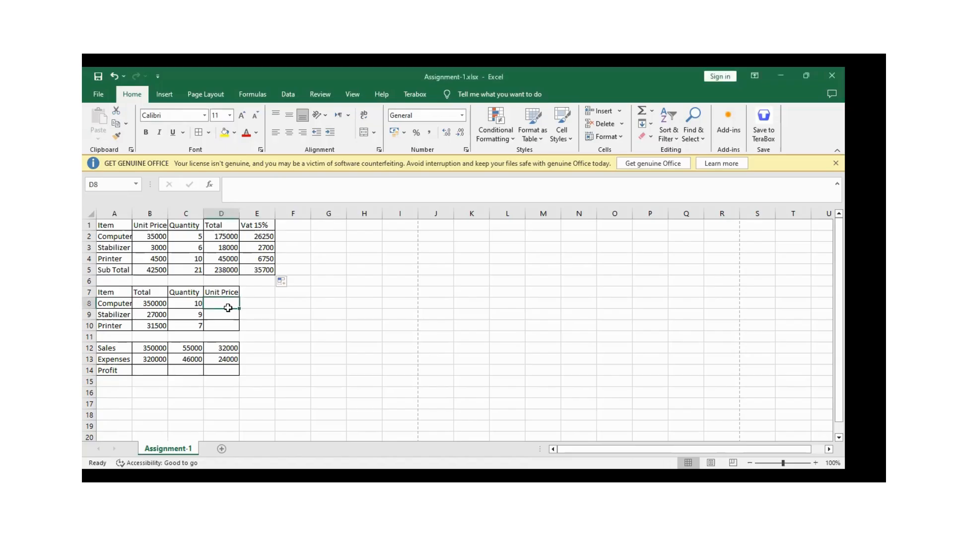
type("=")
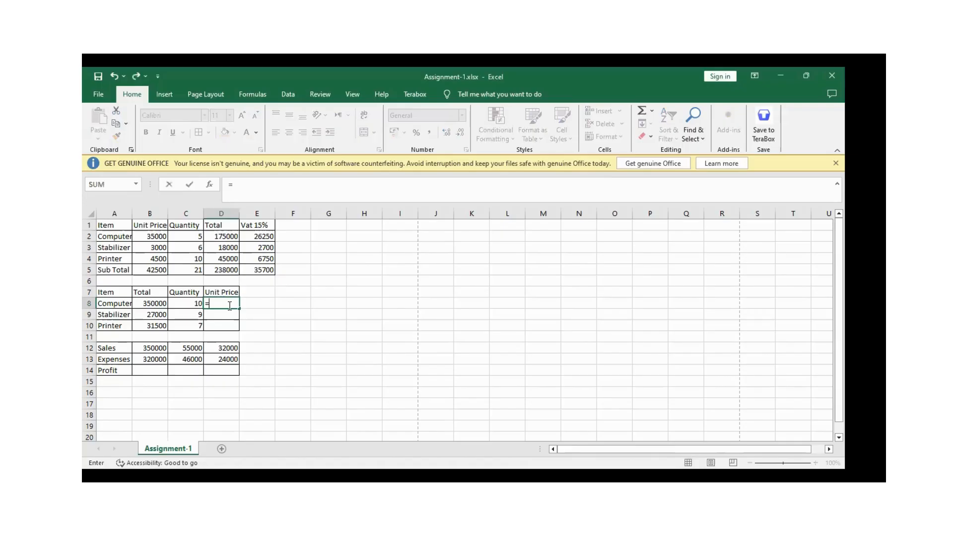
left_click(156, 307)
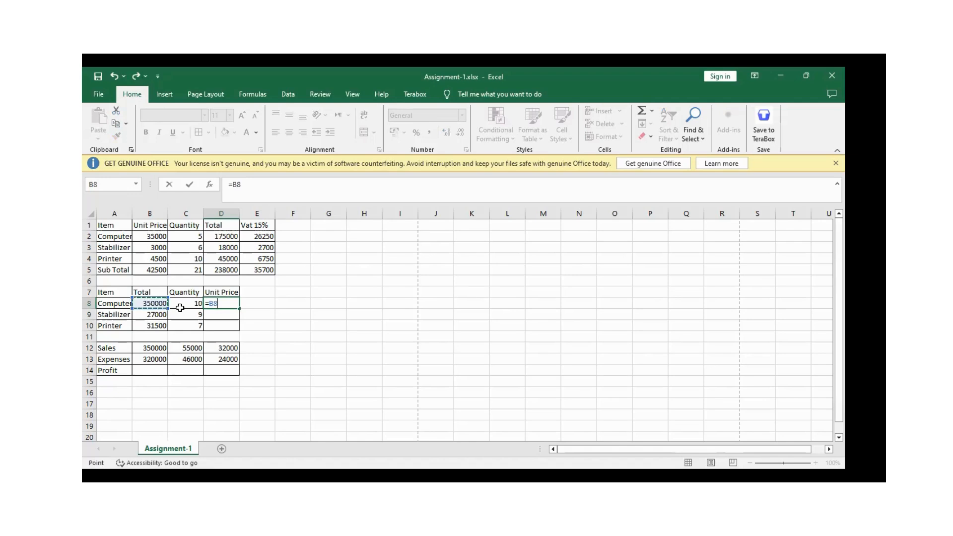
type("*")
key("BackSpace")
type("/")
left_click(191, 304)
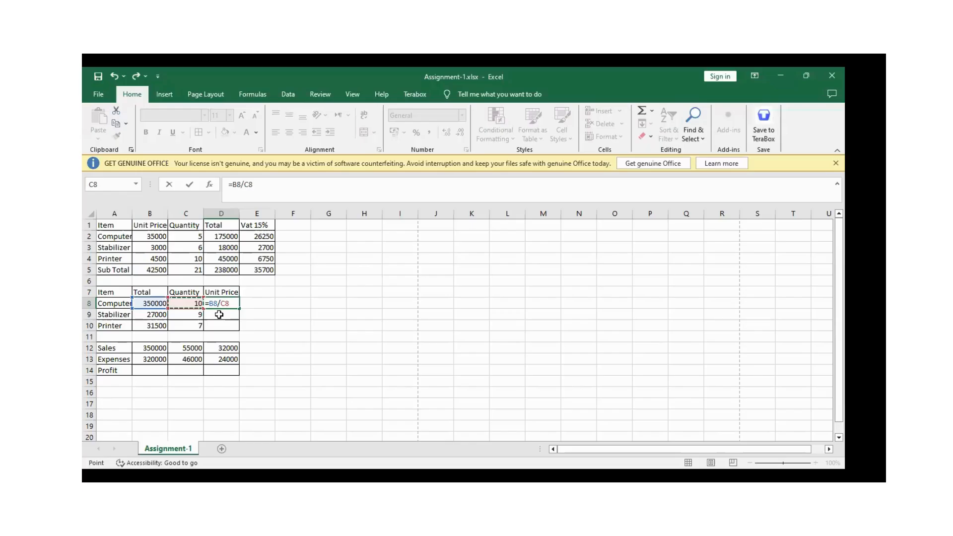
key("Return")
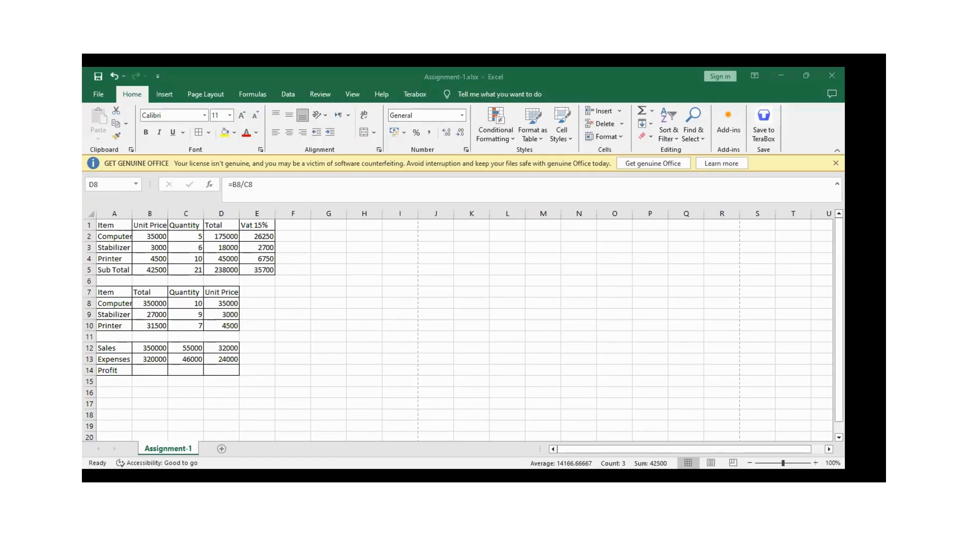
Compare the unit price formula in D8 with the total formula in D2
left_click(245, 245)
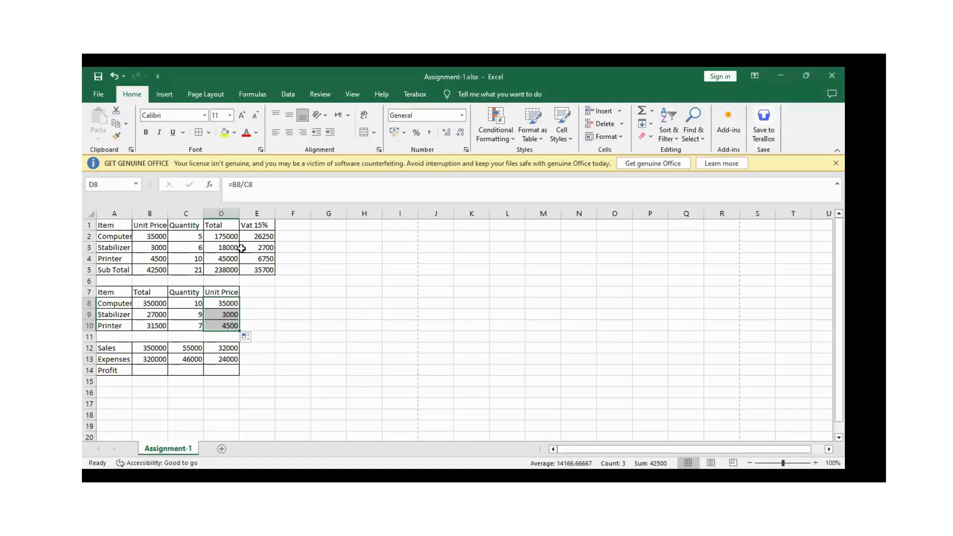
left_click(230, 309)
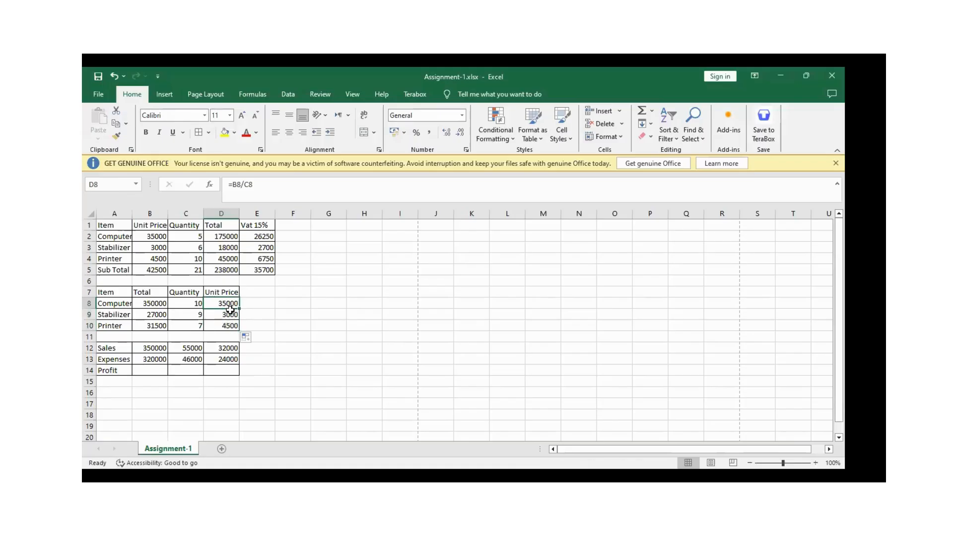
left_click(226, 238)
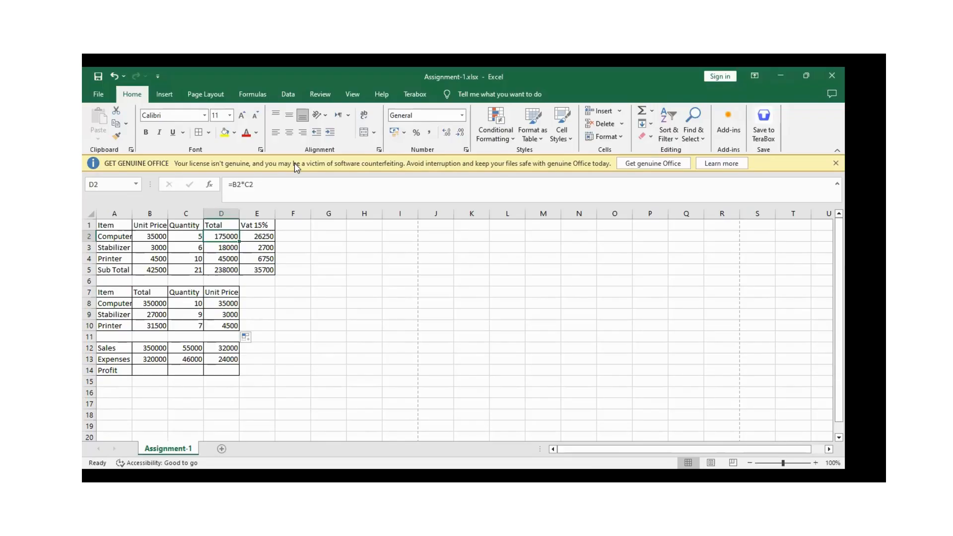
key("alt+Tab")
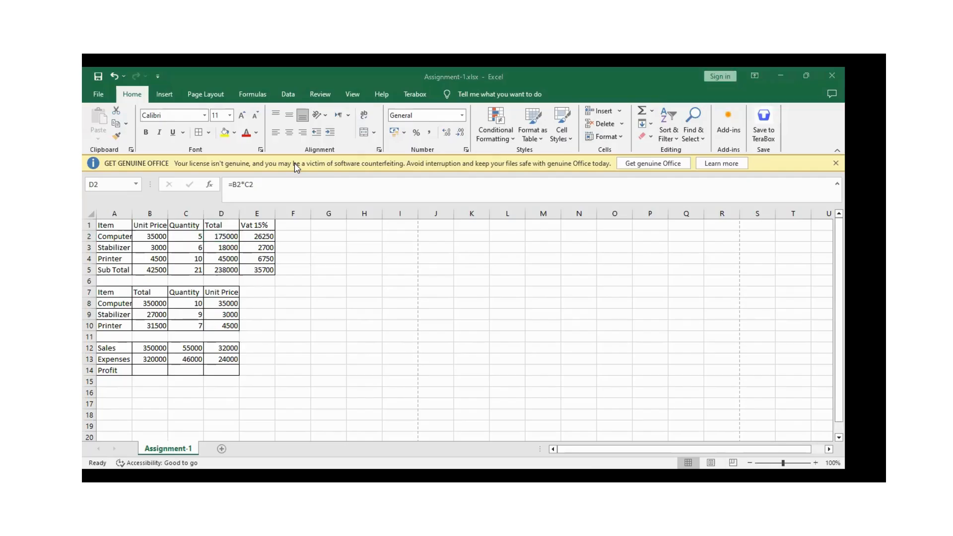
key("alt+Tab")
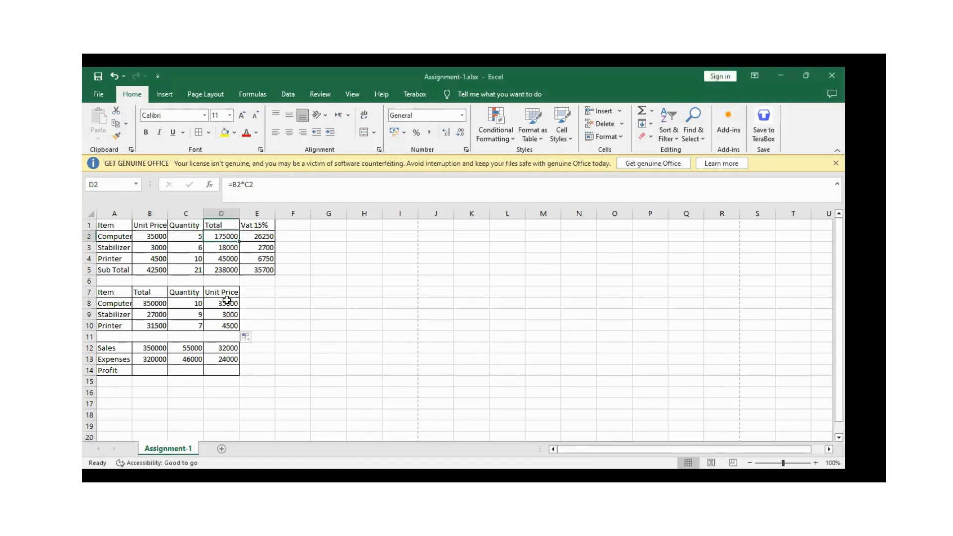
left_click(227, 301)
Auto-fill the Total formula from D2 down through the Sub Total row and undo that fill
left_click(231, 237)
double_click(239, 242)
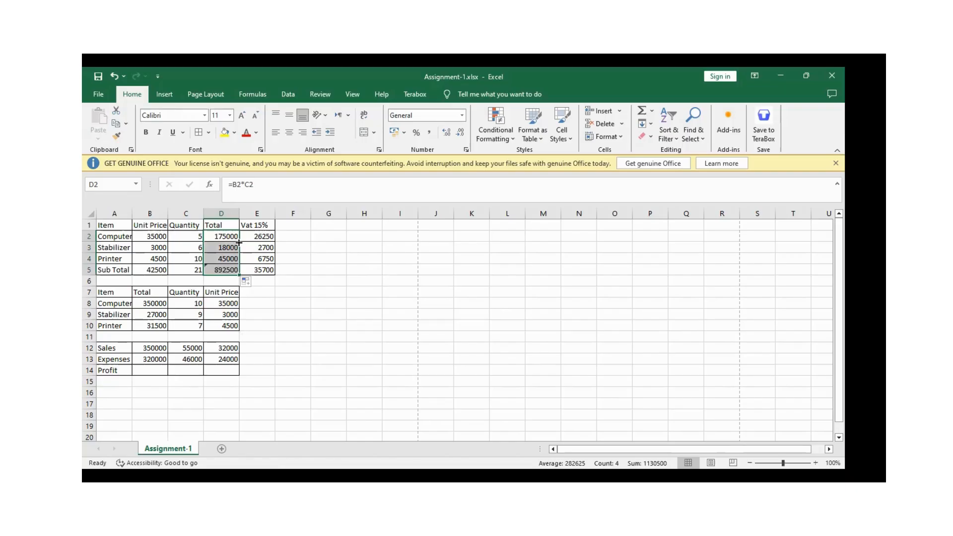
key("ctrl+z")
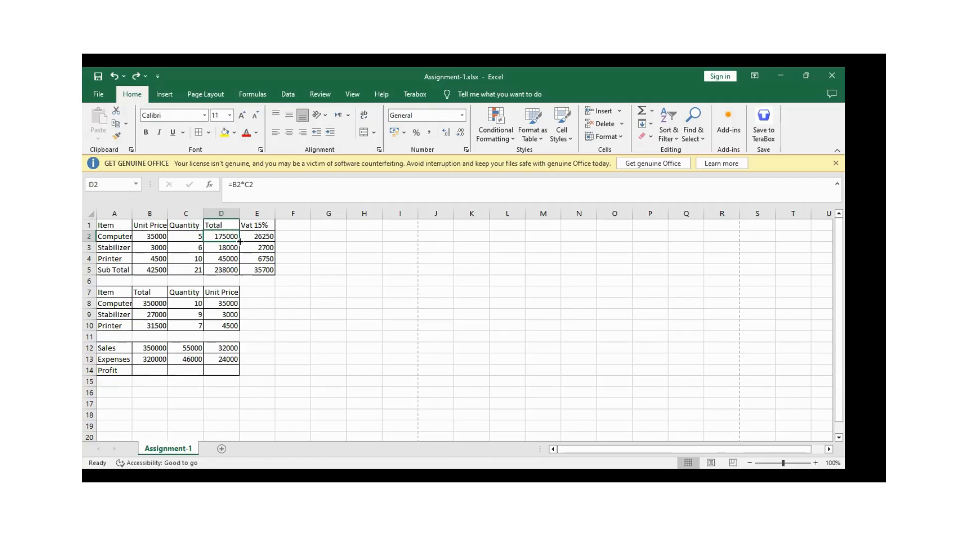
Refill the Total formula from D2 only down to D4 and the Unit Price formula from D8 down to D10
left_click_drag(240, 242, 242, 263)
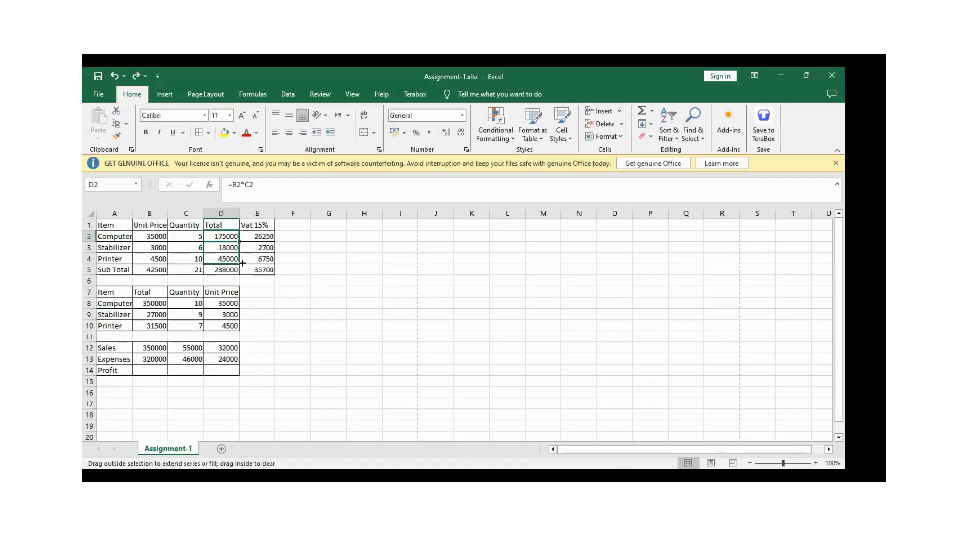
left_click_drag(242, 263, 241, 262)
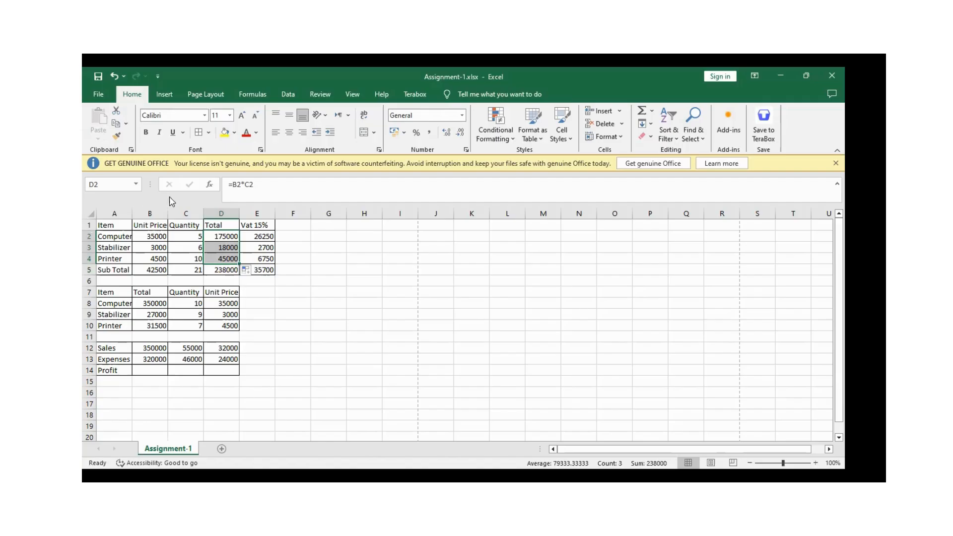
left_click(237, 303)
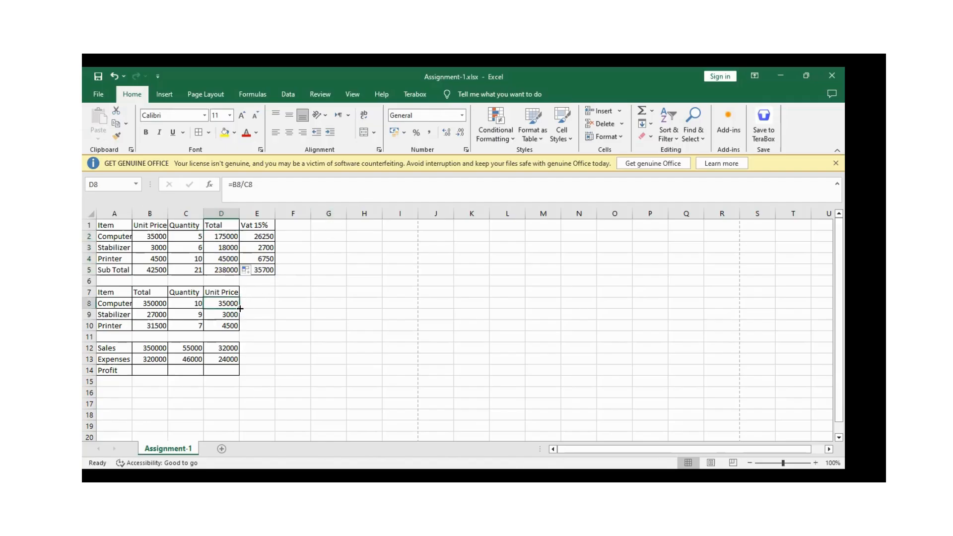
left_click_drag(240, 309, 239, 331)
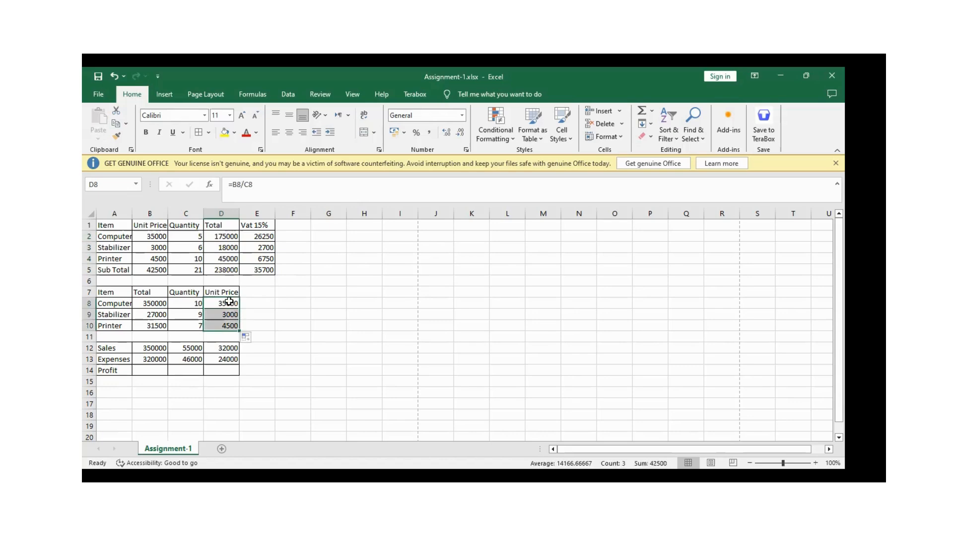
Check the cell references in D8's formula and copy it down the Unit Price column to D10 again
left_click(228, 302)
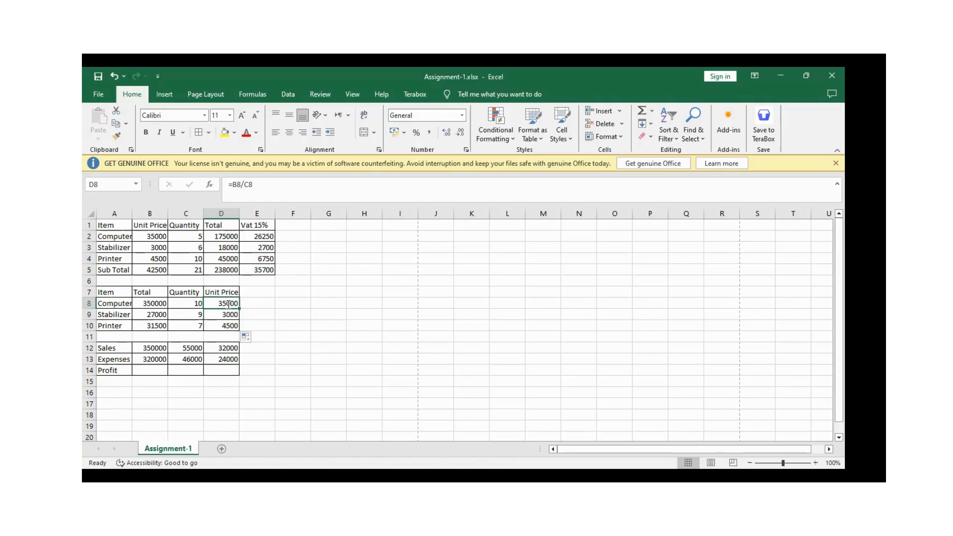
double_click(235, 304)
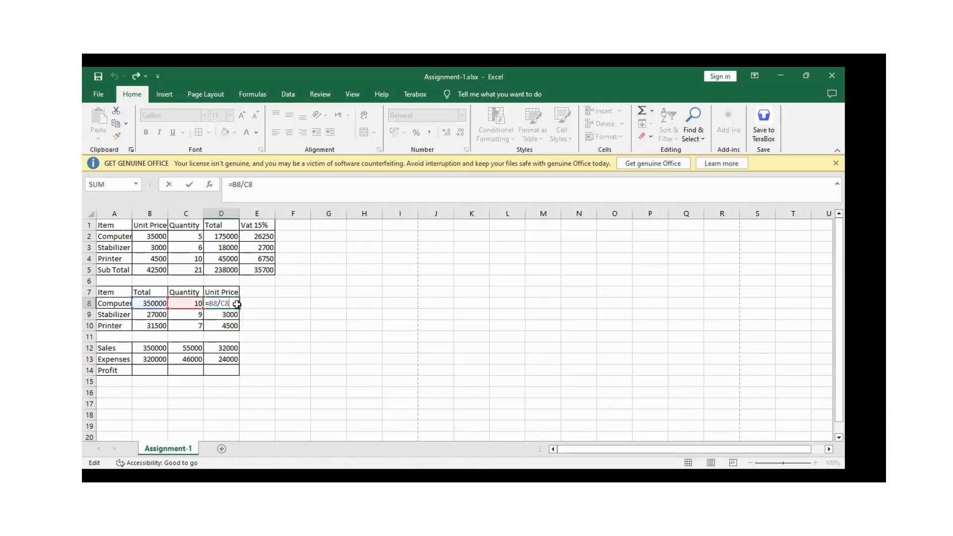
key("Return")
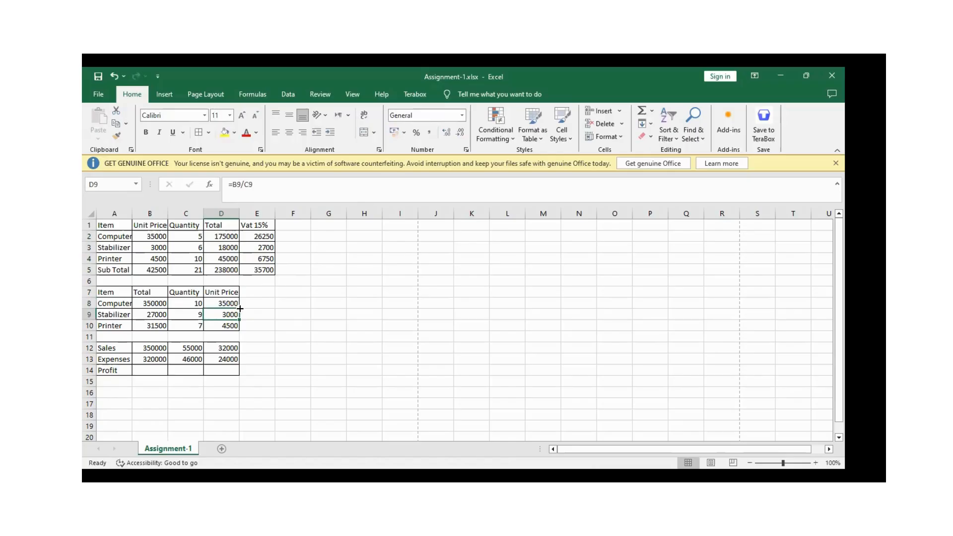
left_click(237, 304)
left_click_drag(239, 309, 233, 326)
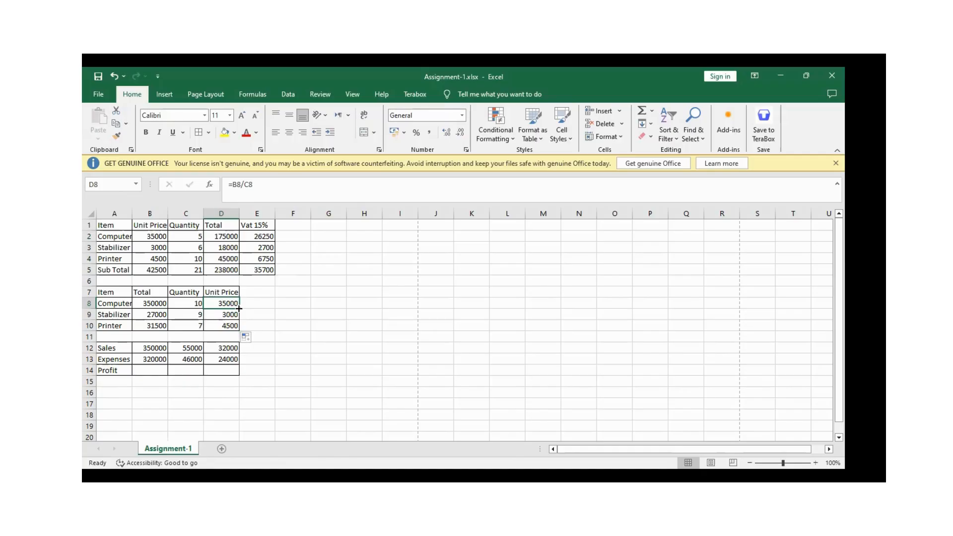
left_click_drag(238, 309, 242, 280)
scroll(234, 274, "down", 3)
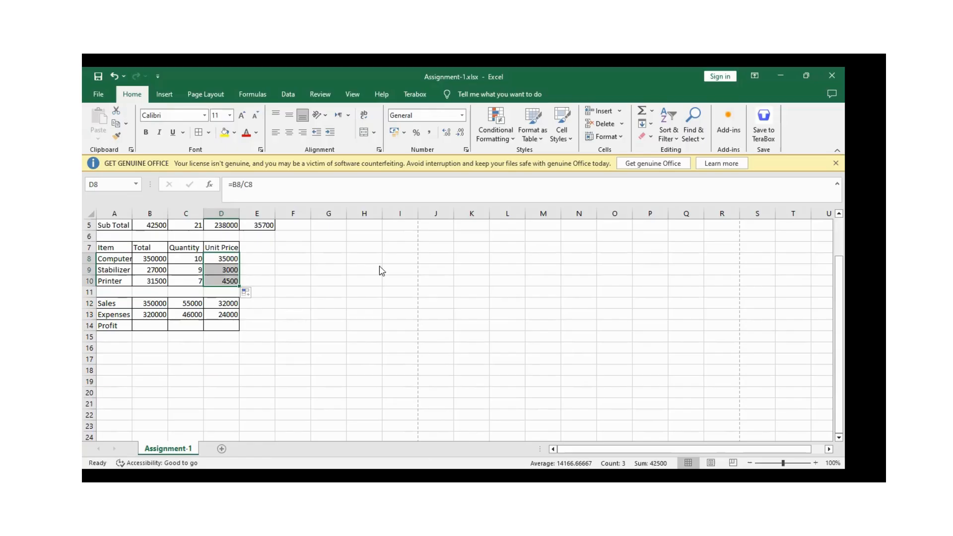
Review the contents of the second table's Printer total in B10 and the Sub Total formula in B5 without changing them
key("alt+Tab")
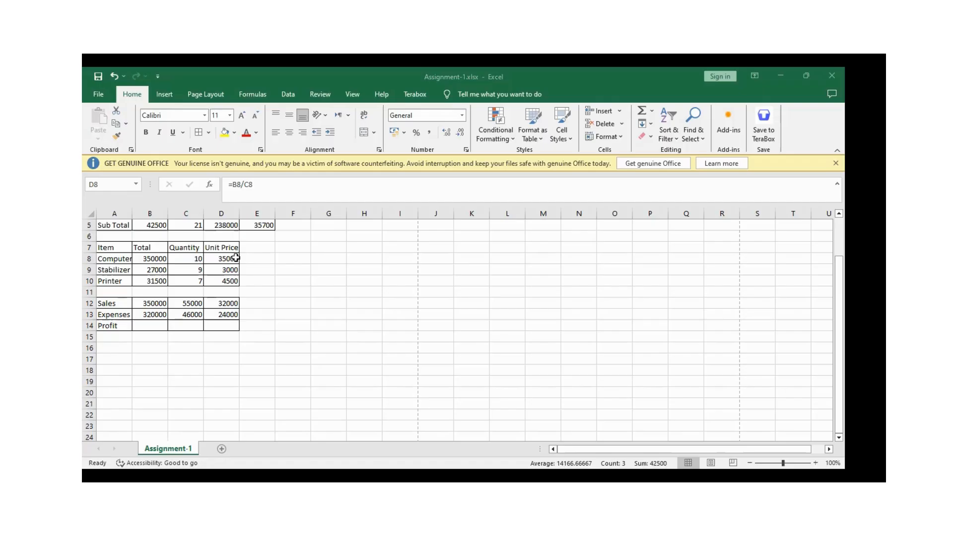
left_click(228, 260)
double_click(153, 280)
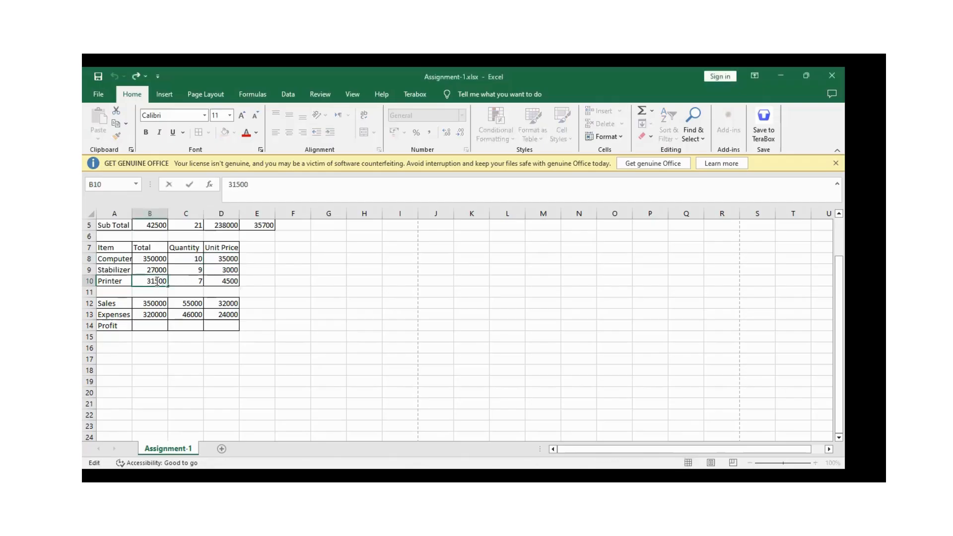
scroll(150, 282, "up", 2)
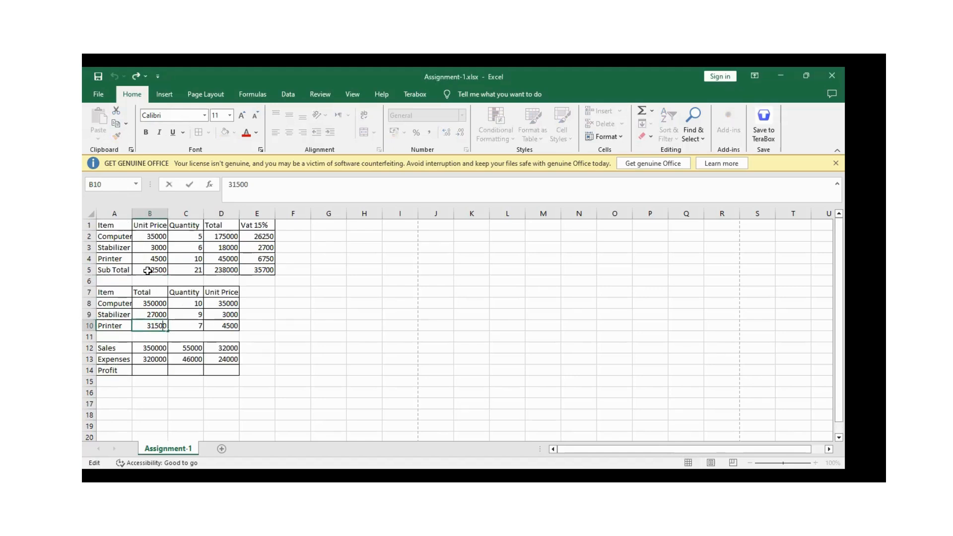
key("Escape")
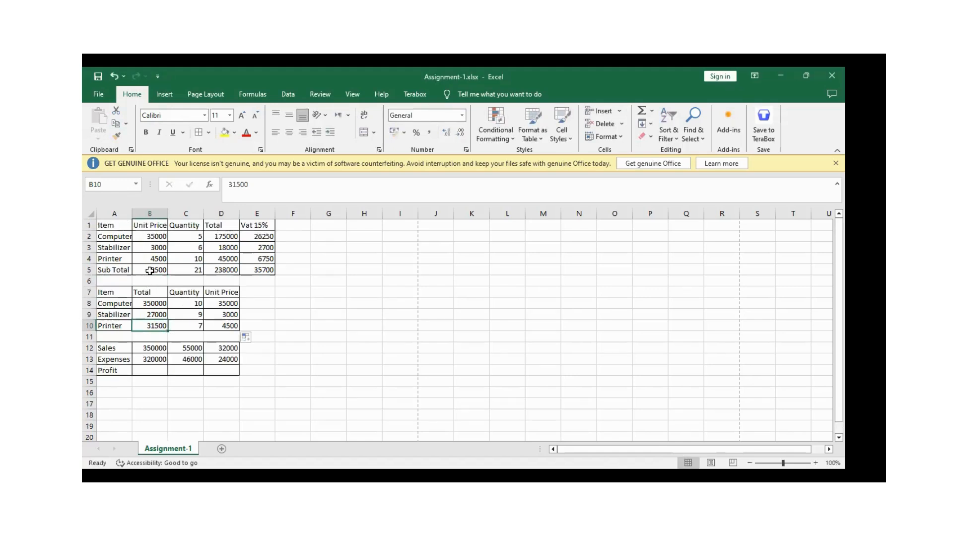
double_click(150, 270)
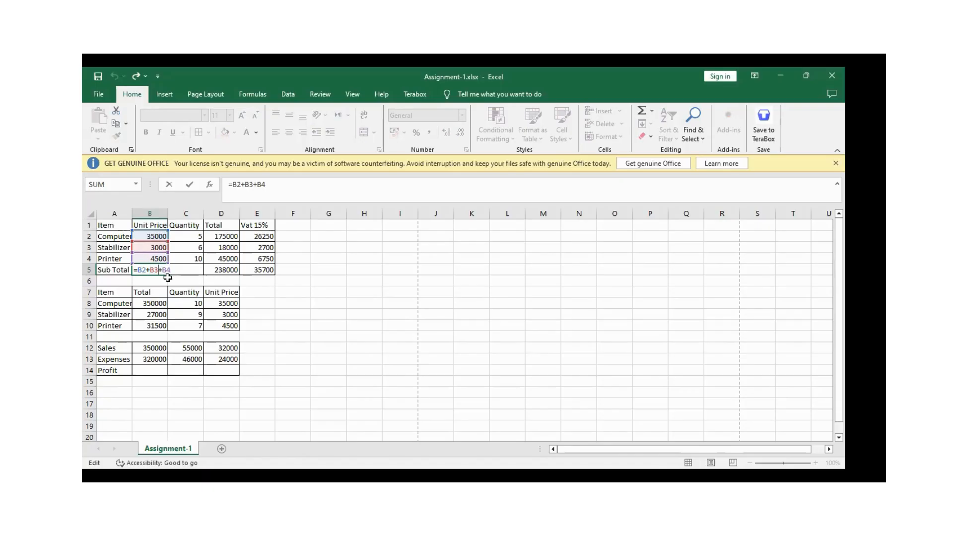
key("Return")
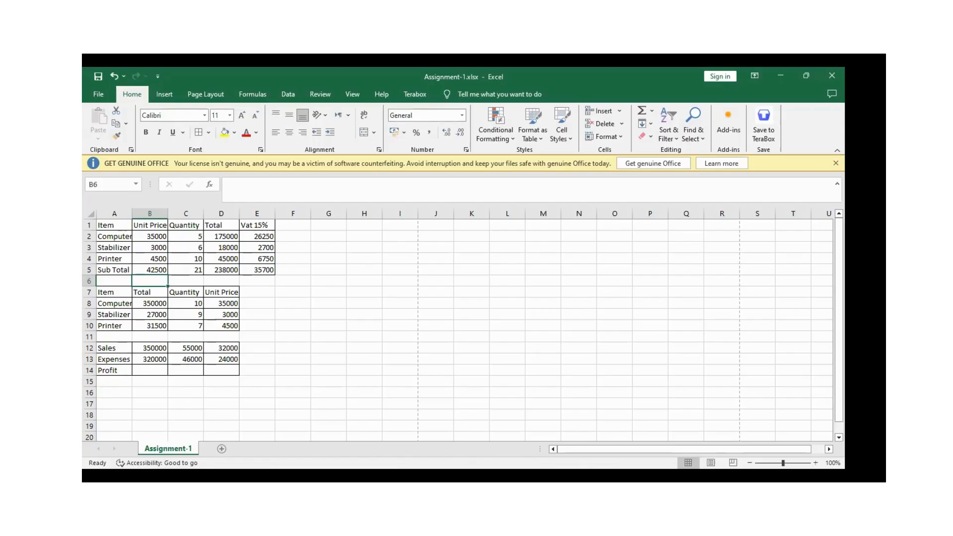
left_click(610, 367)
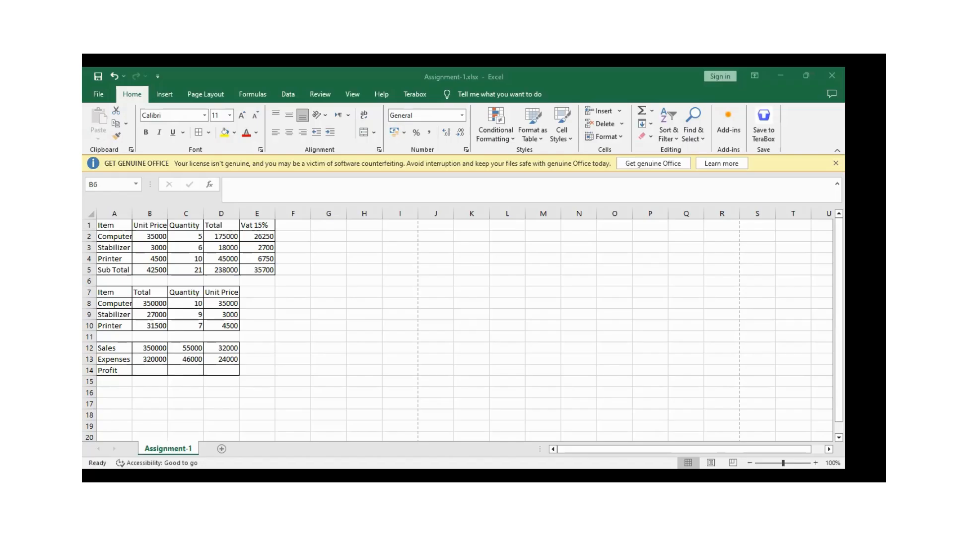
Calculate the first Profit value in B14 by subtracting Expenses from Sales with the formula =B12-B13
left_click(436, 263)
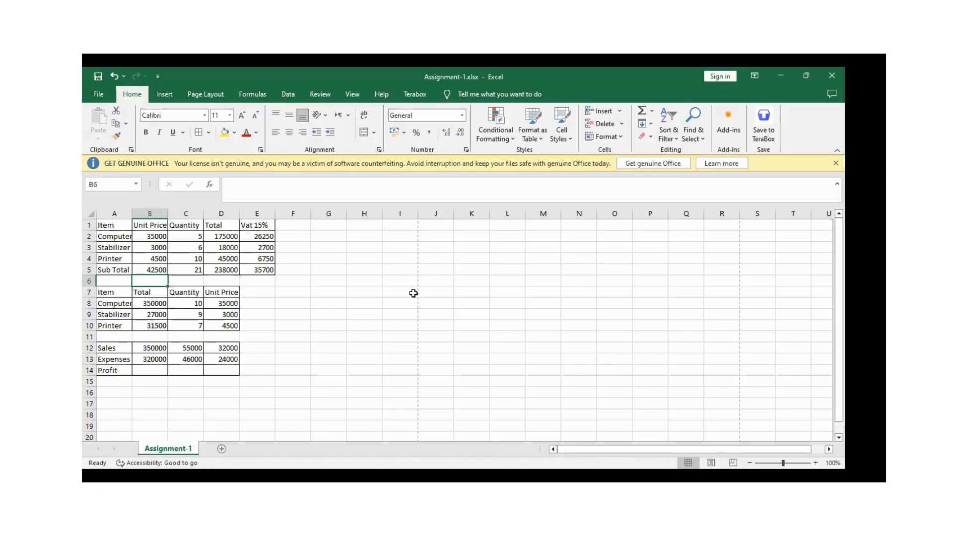
left_click(148, 370)
type("=")
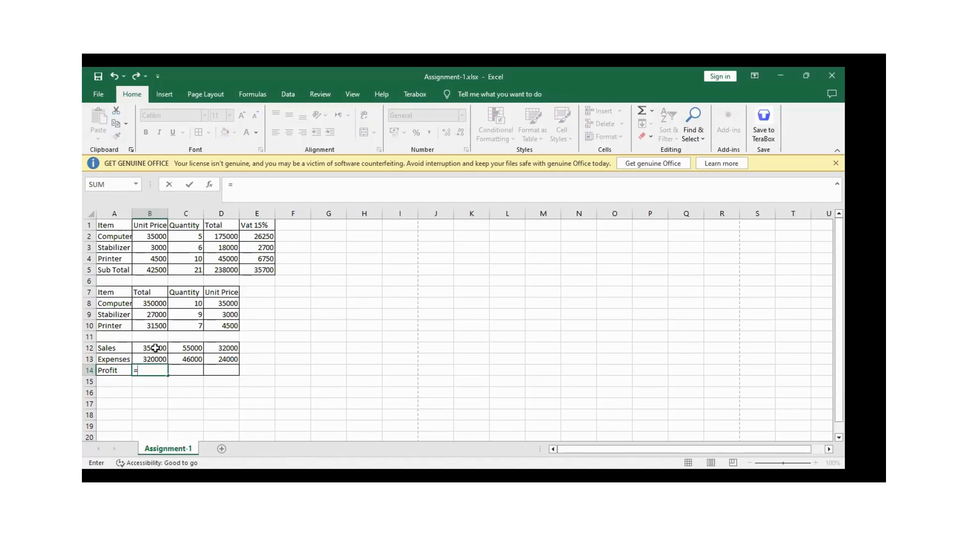
left_click(155, 348)
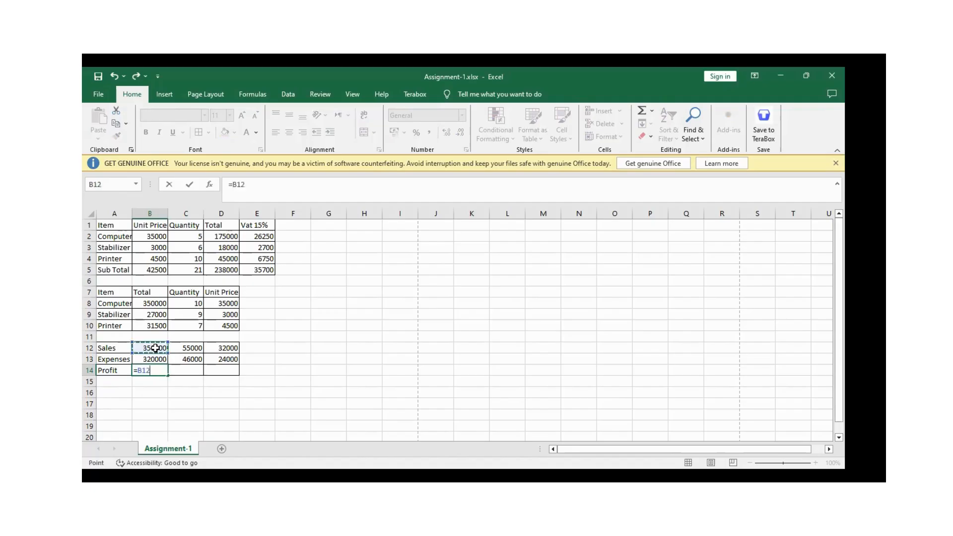
type("-")
left_click(160, 359)
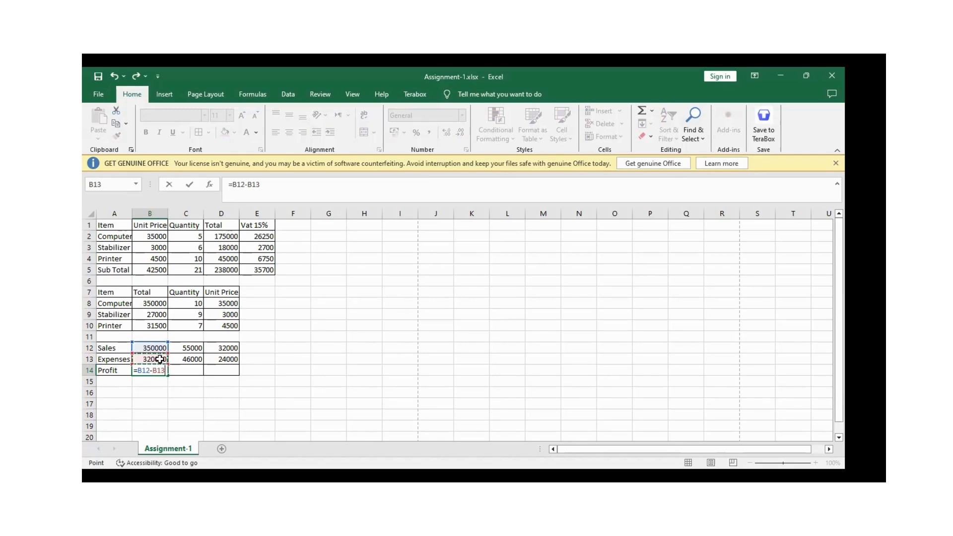
key("Return")
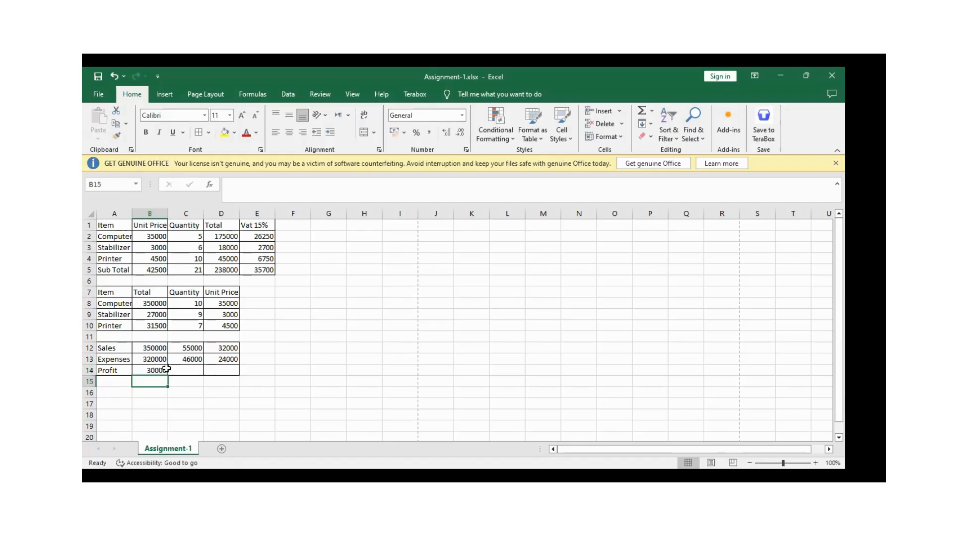
Copy the Profit formula from B14 across the row to D14
left_click(152, 370)
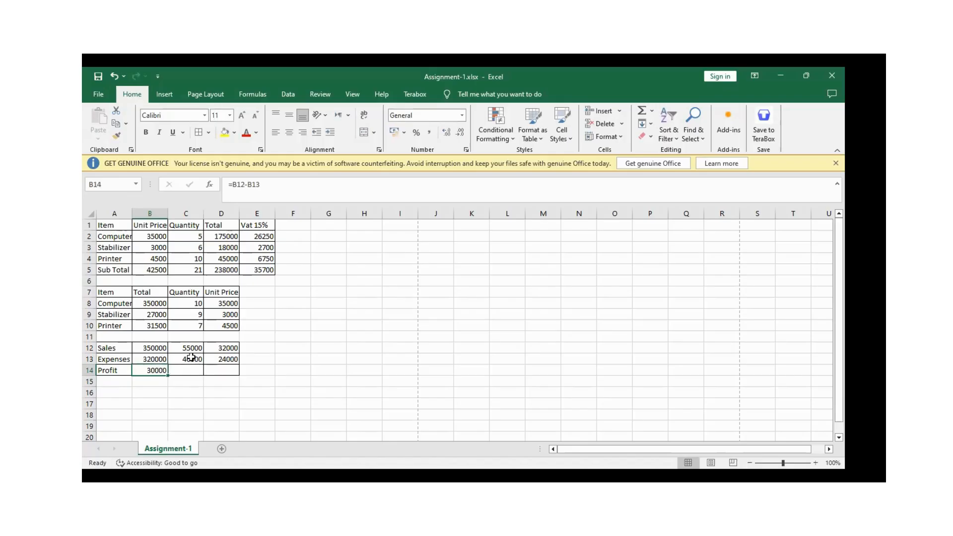
left_click(168, 374)
left_click(168, 376)
left_click_drag(168, 375, 225, 377)
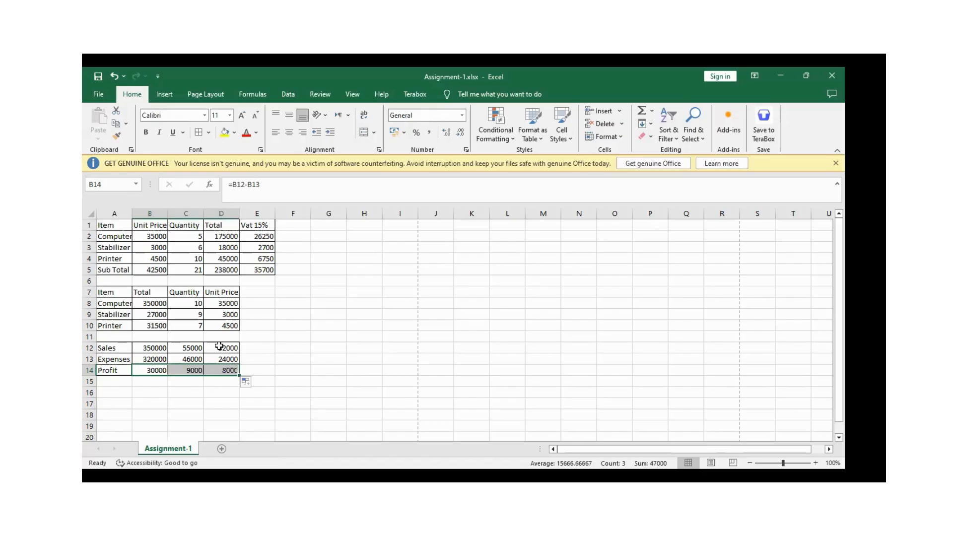
left_click(325, 392)
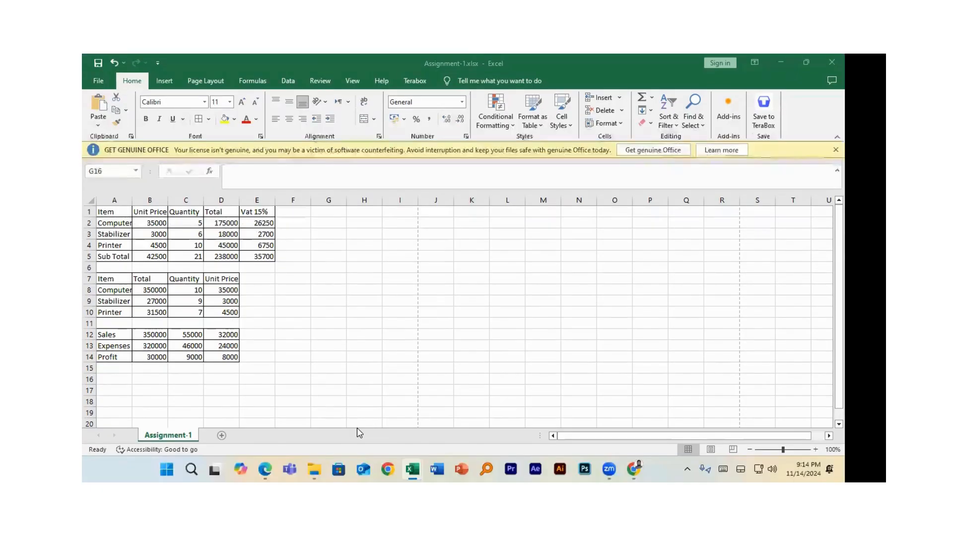
Switch to the TT assignment PDF in Edge and read the Assignment-2 instructions and data
left_click(266, 469)
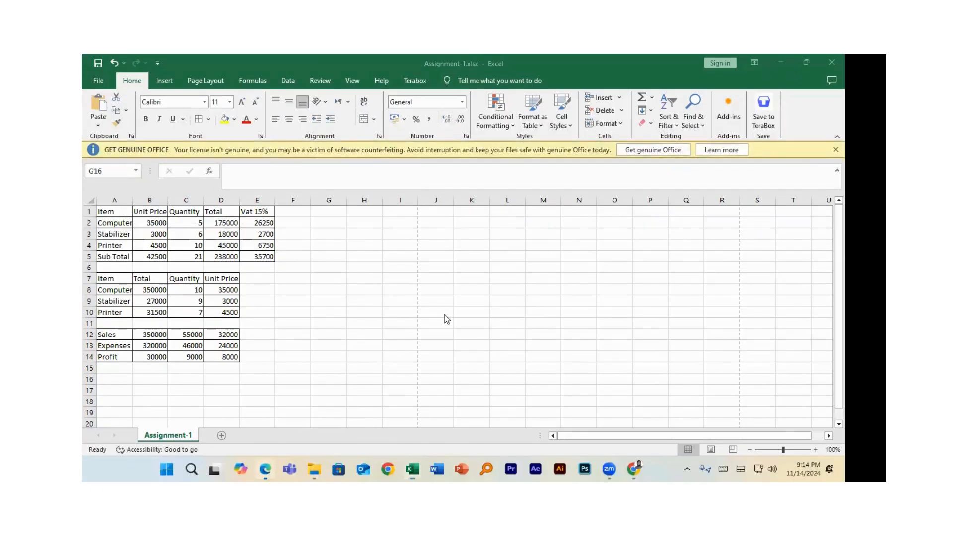
scroll(444, 317, "down", 6)
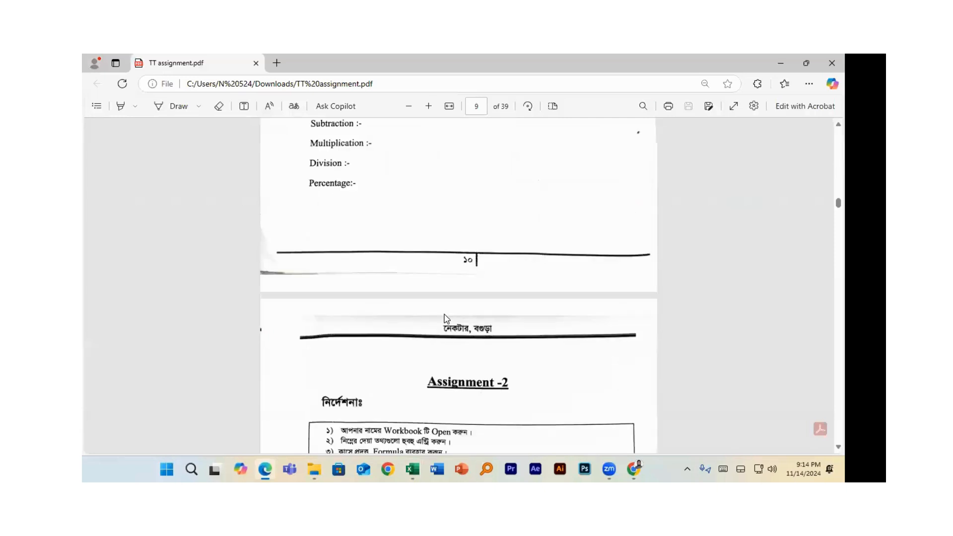
scroll(447, 318, "down", 5)
scroll(447, 319, "down", 1)
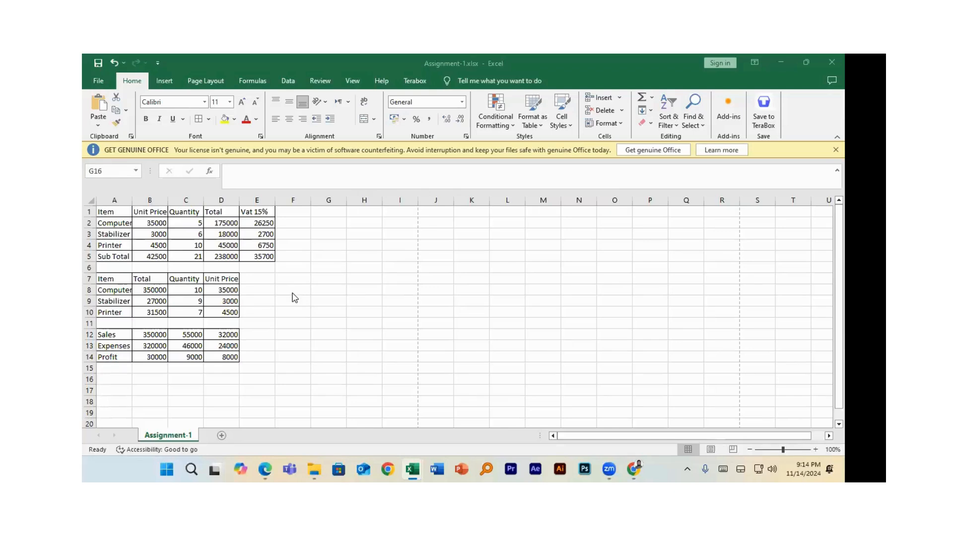
Back in Excel, add a new worksheet after Assignment-1 and rename it Name
left_click(221, 436)
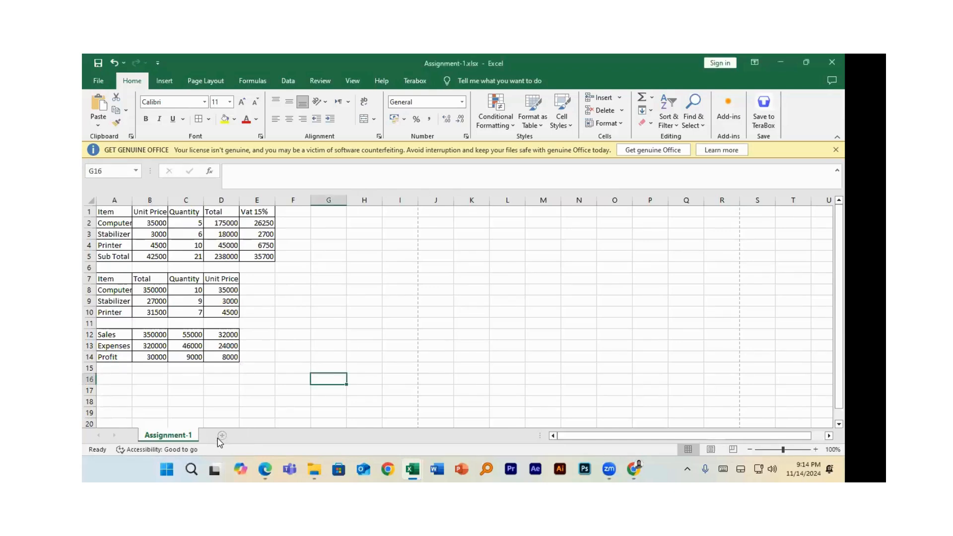
right_click(218, 441)
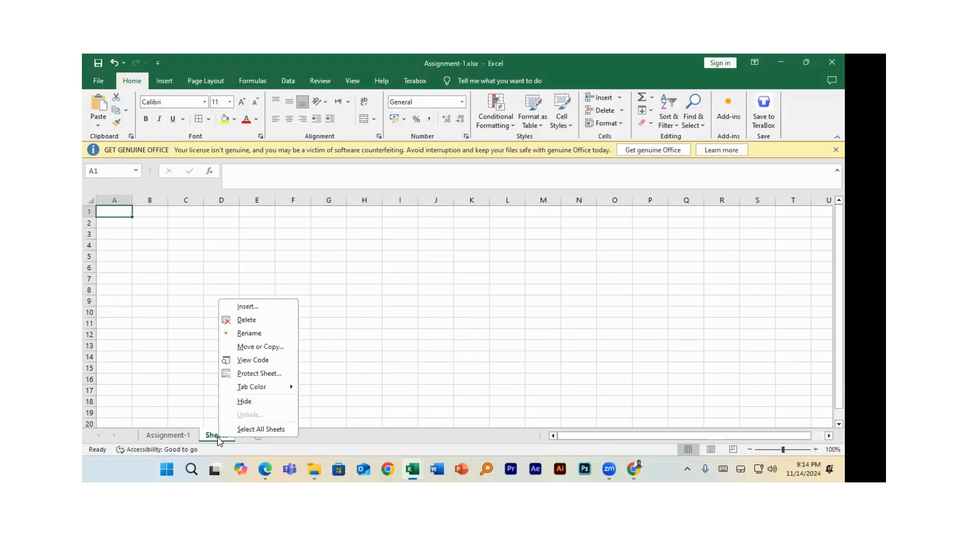
left_click(249, 335)
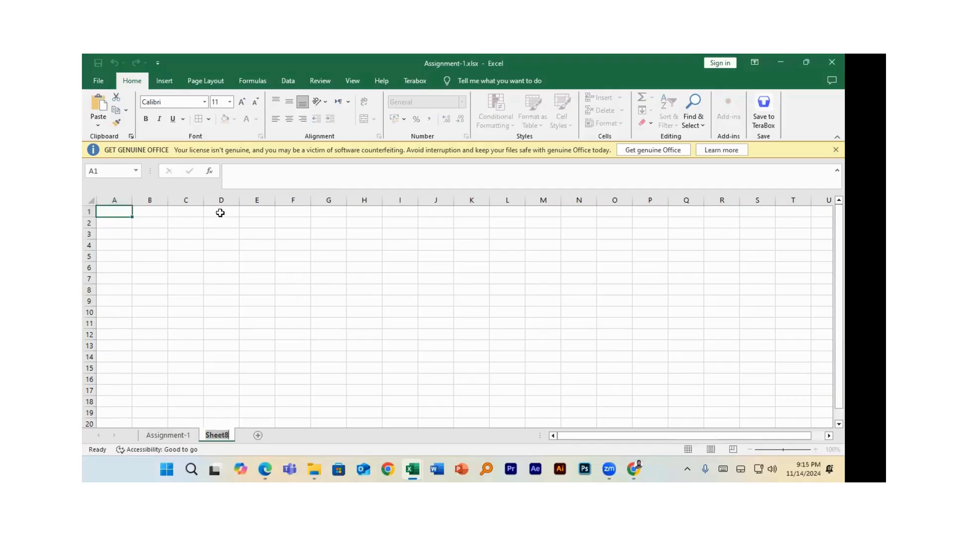
type("Name")
key("Return")
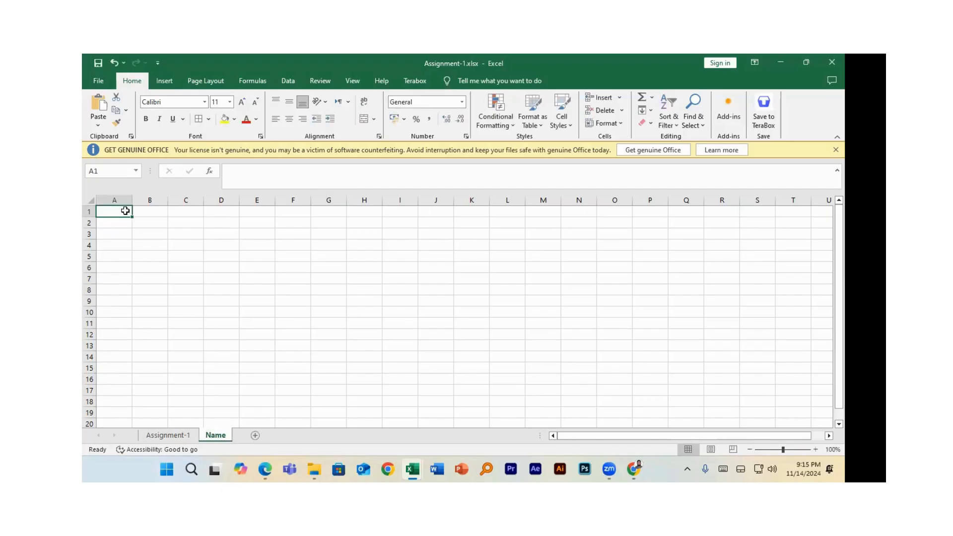
Enter the column headers Name, Basic, H.Rent and Medical in cells A1 to D1
type("Name")
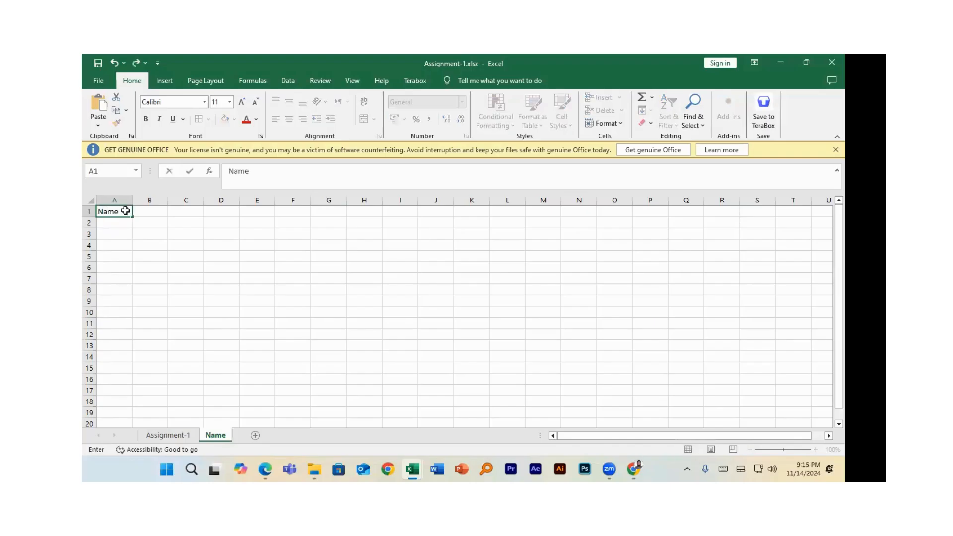
key("Tab")
type("Basic")
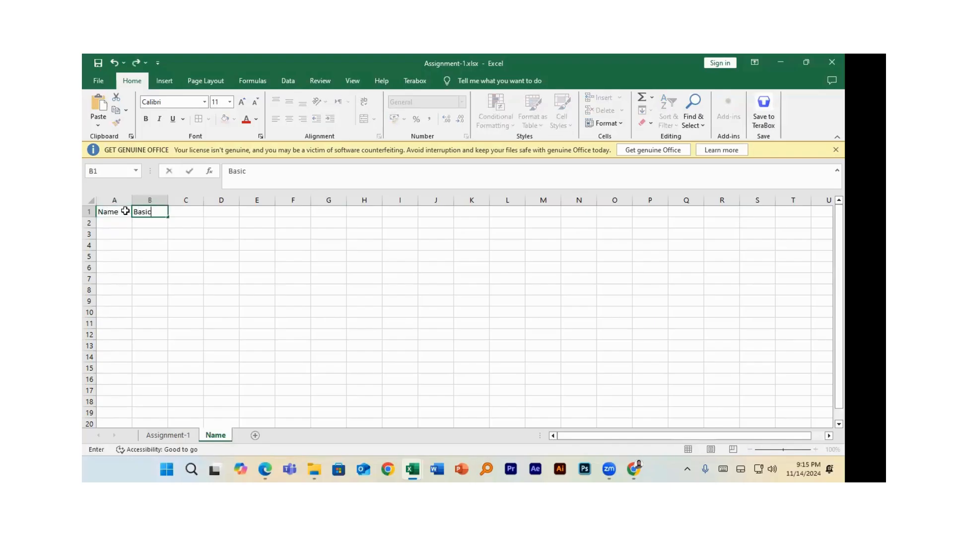
key("Tab")
type("H.Rent")
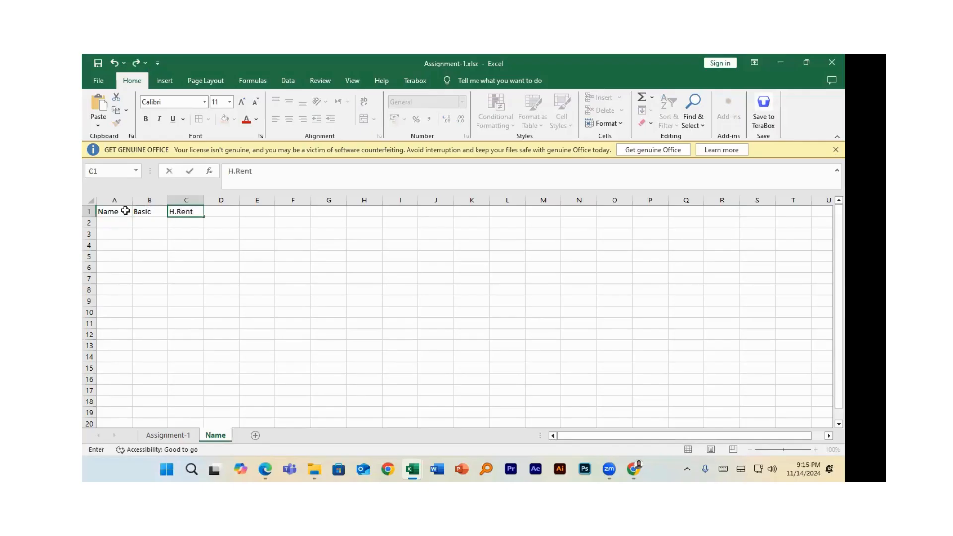
key("Tab")
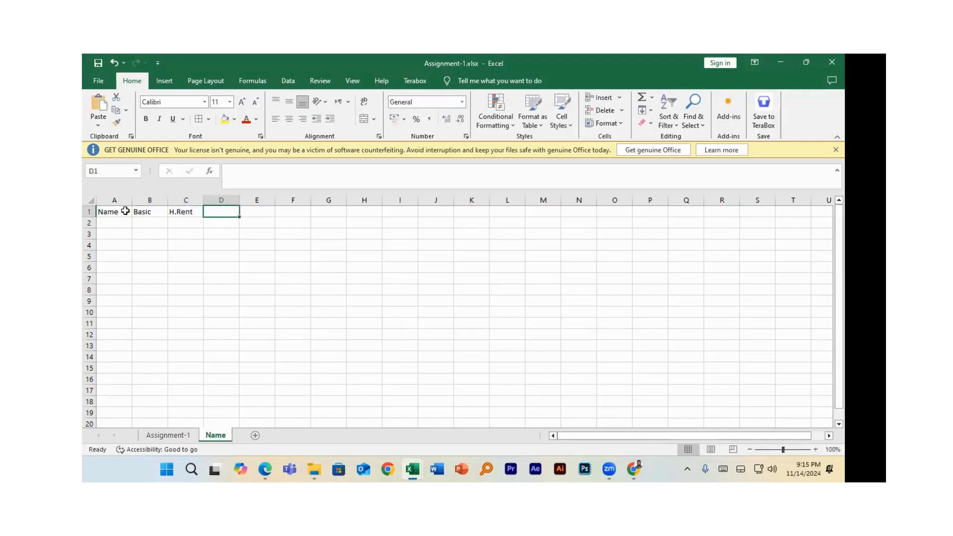
type("Medical")
key("Tab")
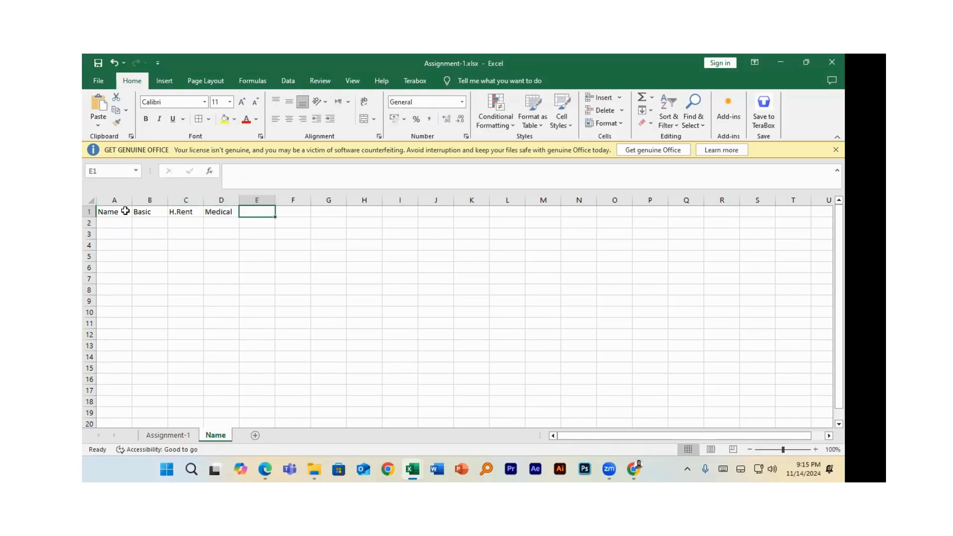
Complete the header row with P.Fund, B.Fund and Net Pay in cells E1 to G1
type("P.Fund")
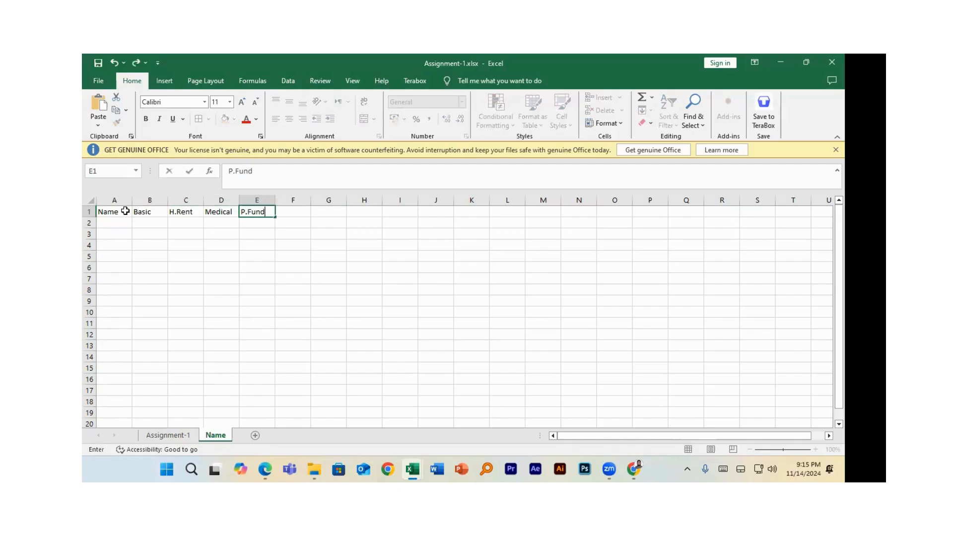
key("Tab")
type("B.I")
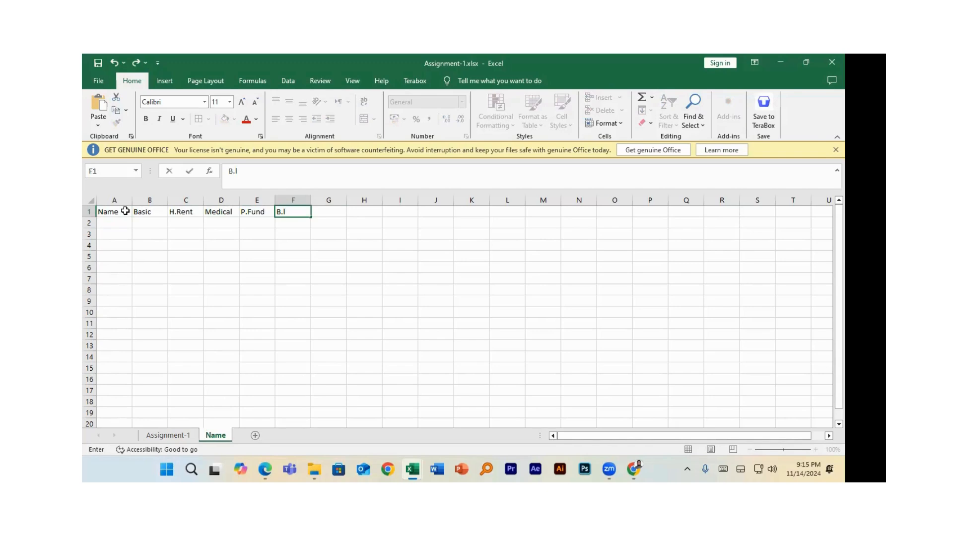
type("Fund")
key("Tab")
type("N")
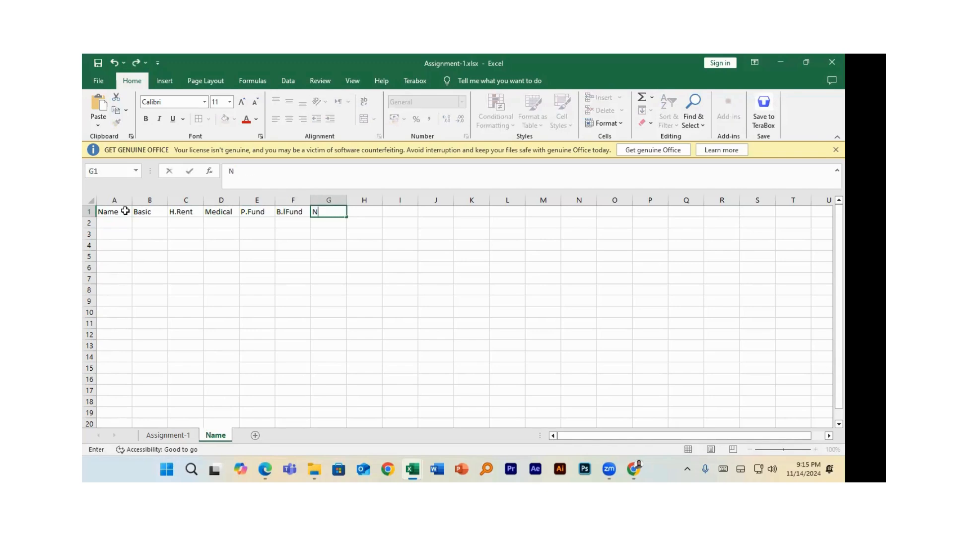
type("et Pay")
key("Return")
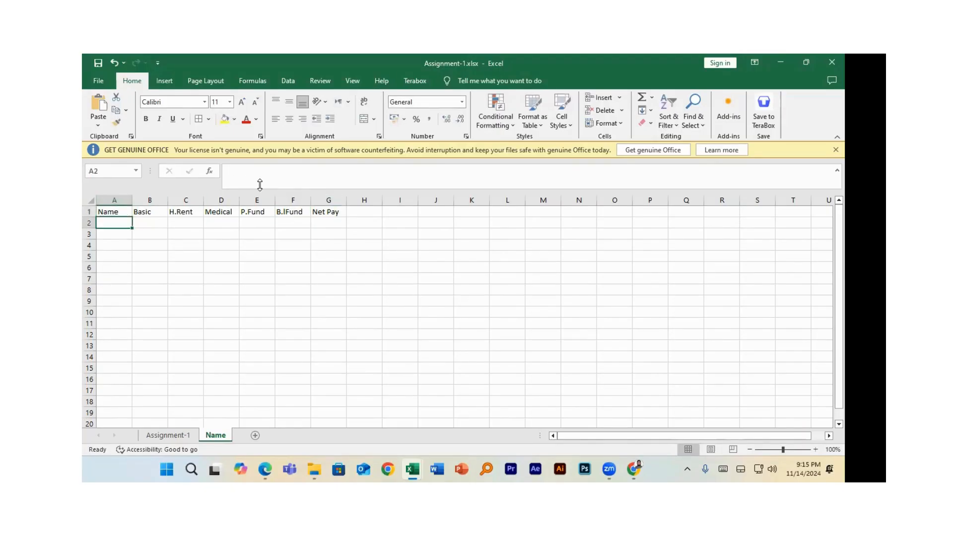
double_click(290, 212)
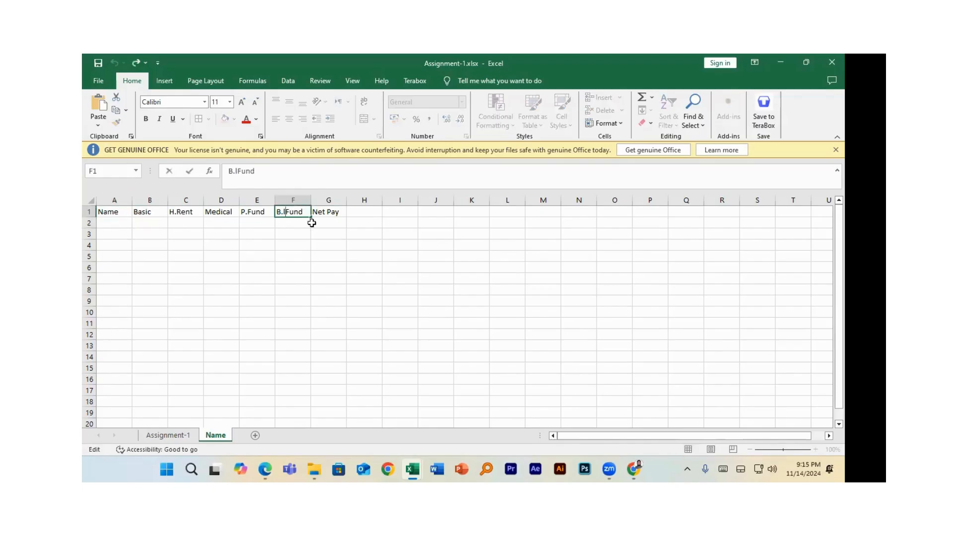
key("BackSpace")
key("Return")
key("Home")
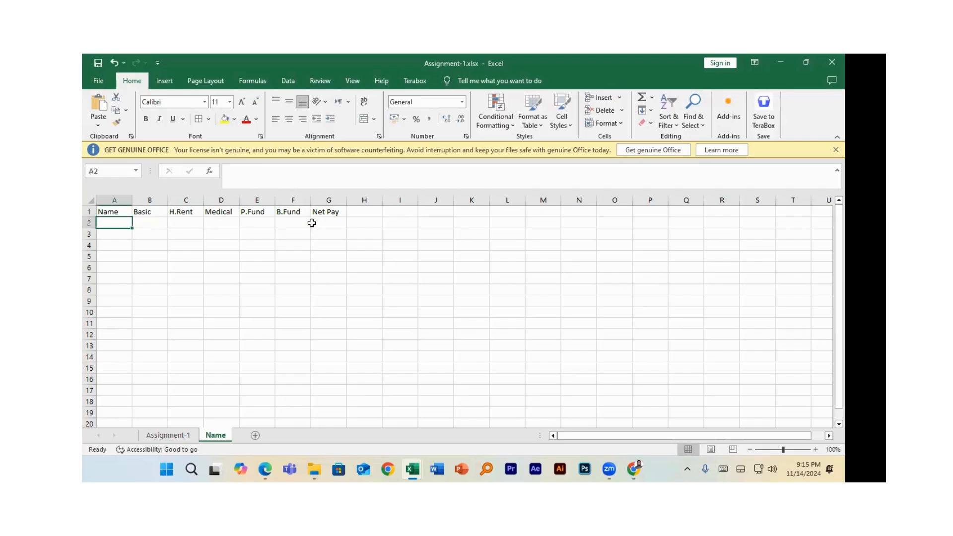
Enter the first employee's full name in A2 with a Basic salary of 43000
type("Shaon K")
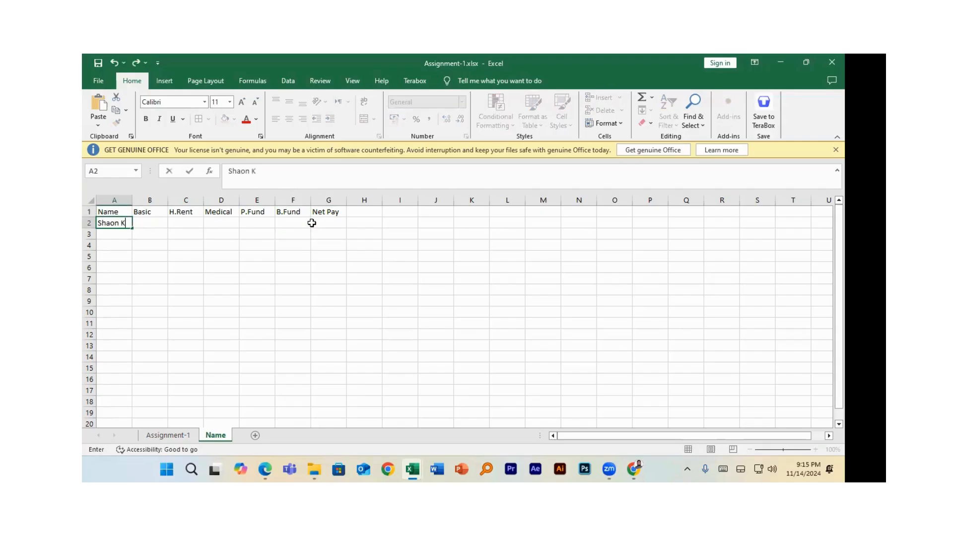
type("han")
key("Tab")
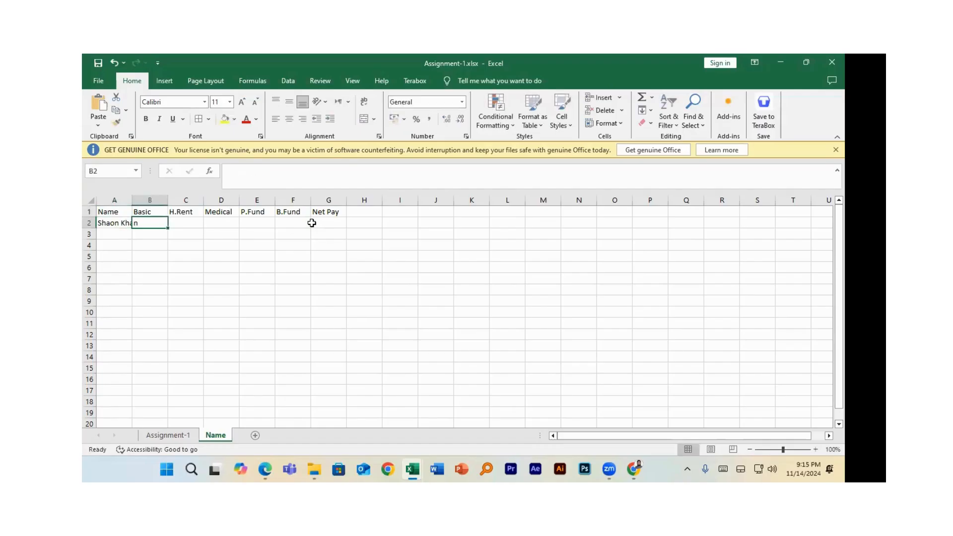
type("43000")
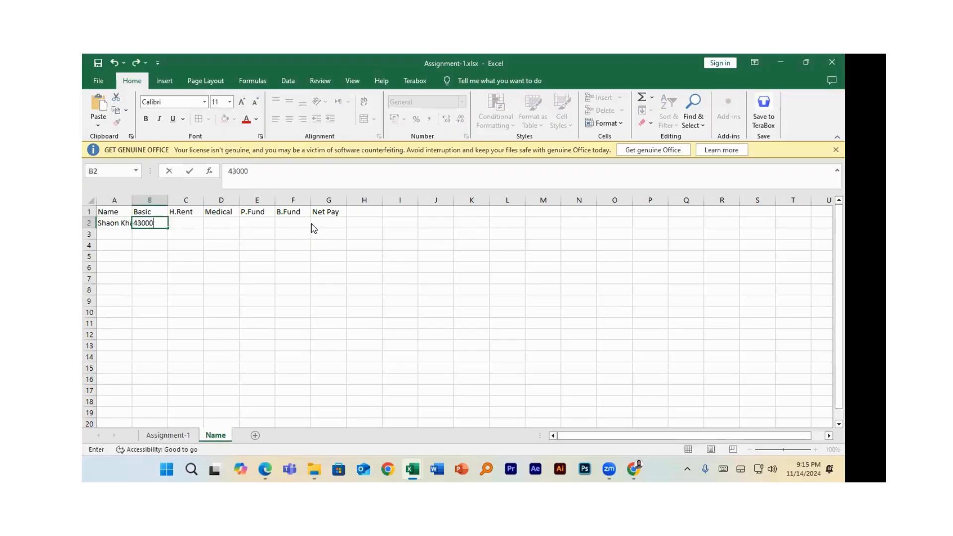
key("Return")
Enter the second employee's full name in A3 with a Basic salary of 30000
type("Ar")
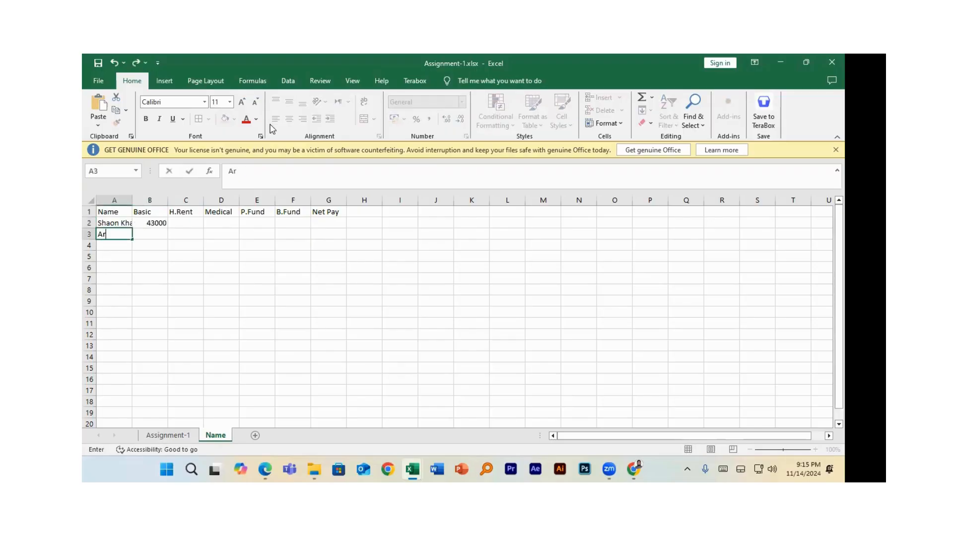
type("ifur Rahman")
key("Tab")
type("30000")
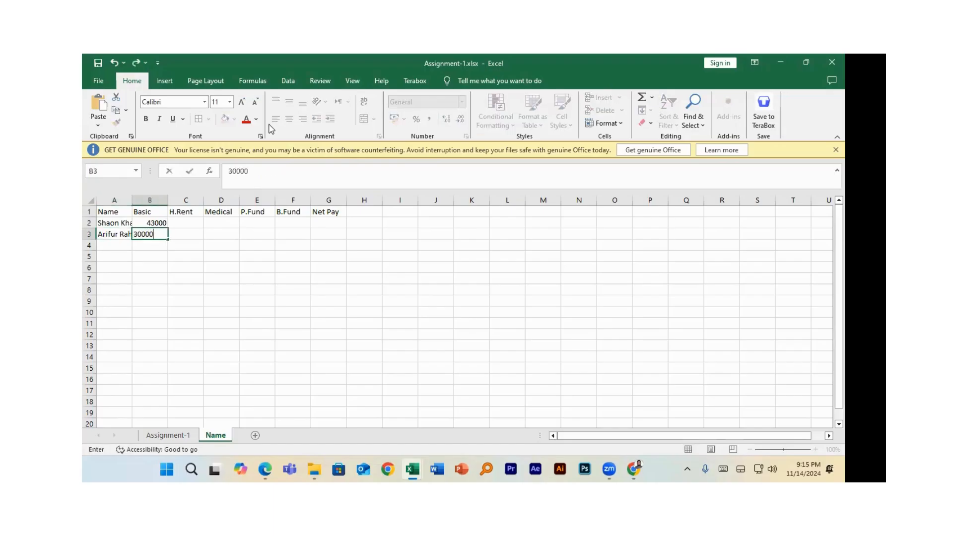
key("Return")
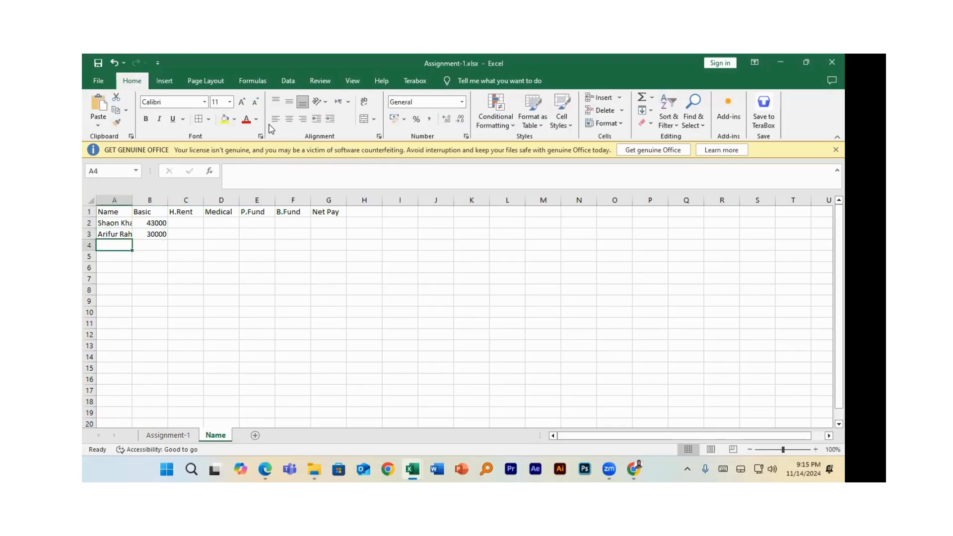
Enter the third employee's full name in A4 with a Basic salary of 18500
type("Habib Kha")
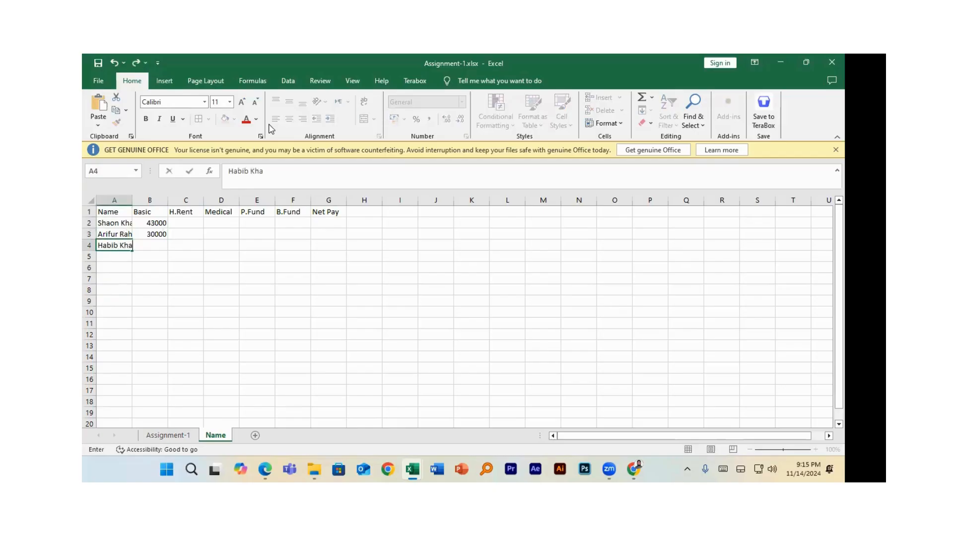
type("n")
key("Tab")
type("185")
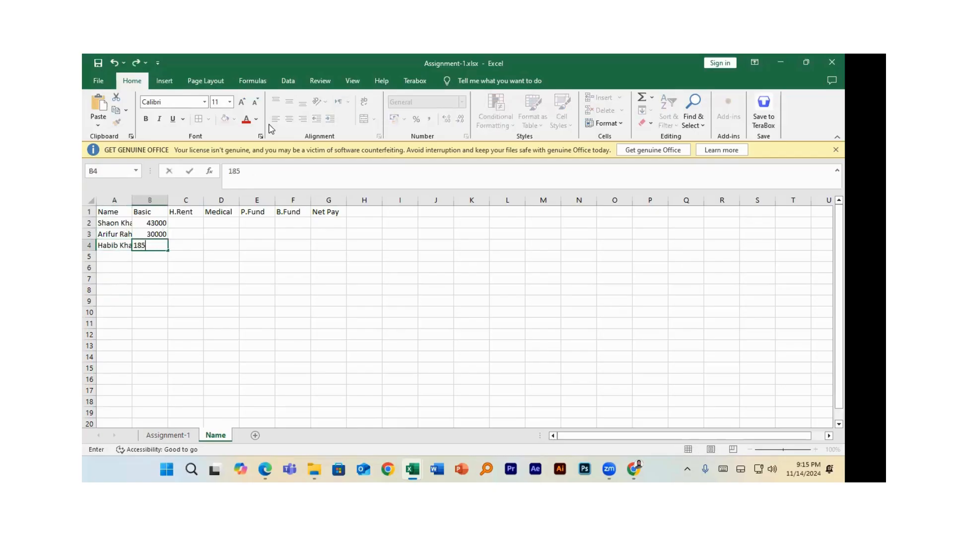
type("00")
key("Return")
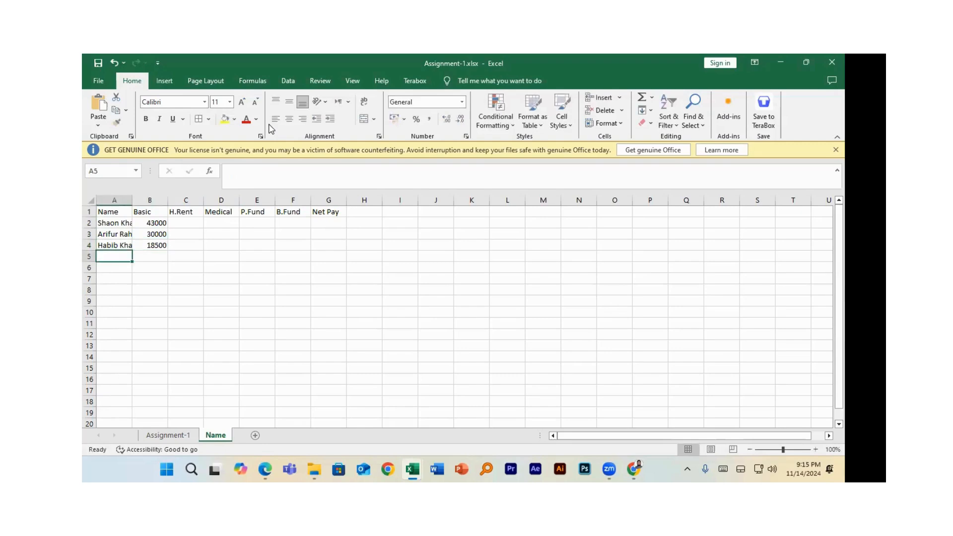
Enter the fourth employee's name in A5 with a Basic salary of 14500
type("Ekramul")
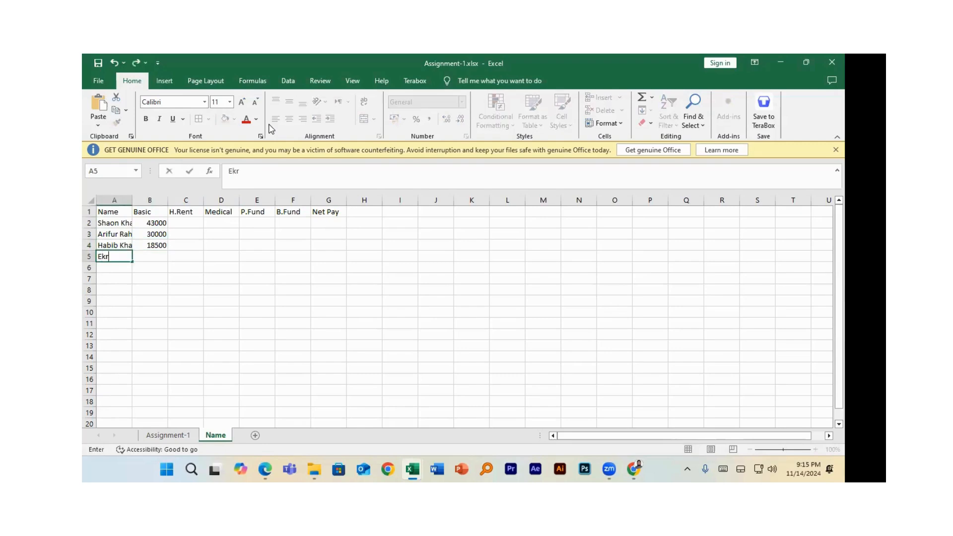
key("Tab")
type("14500")
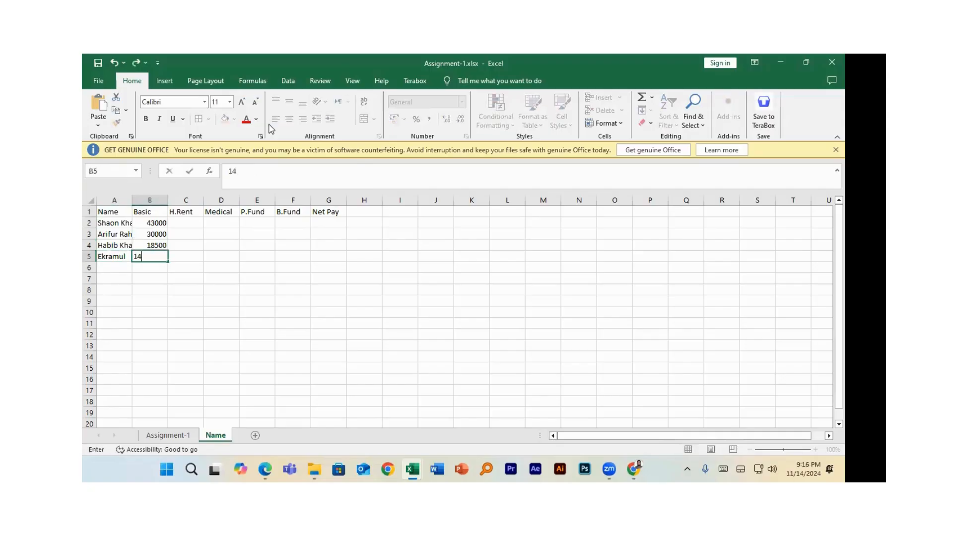
key("Return")
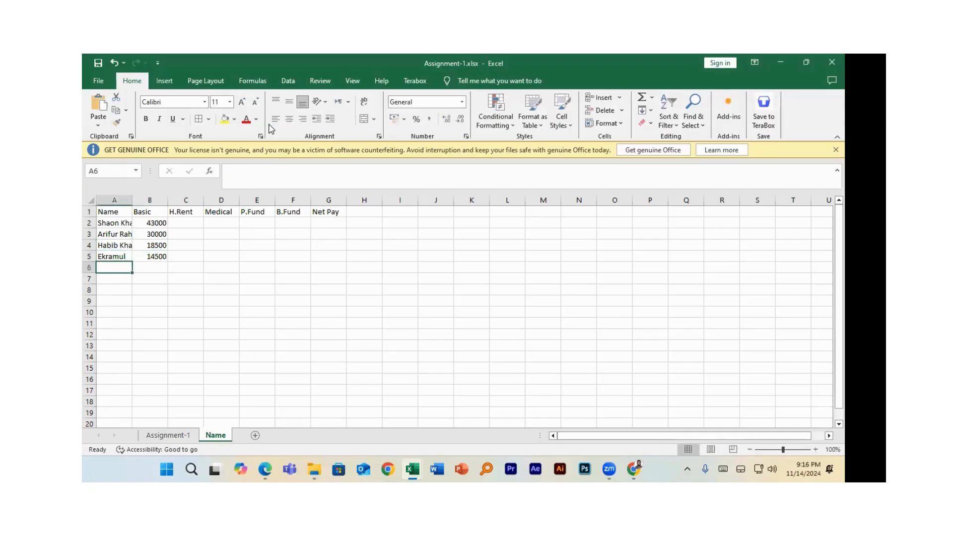
Enter the fifth employee's full name in A6 with a Basic salary of 15600
type("Abul Kalam")
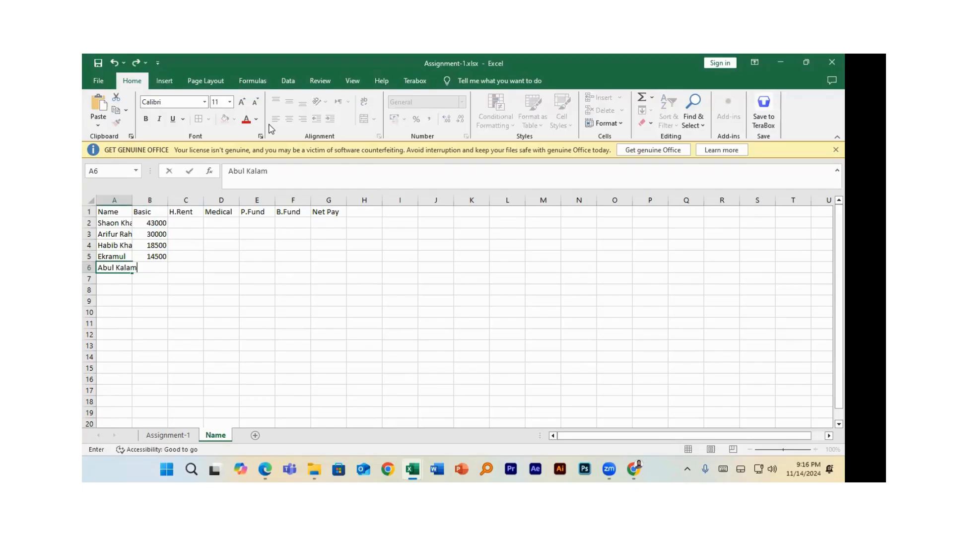
key("Tab")
type("1560")
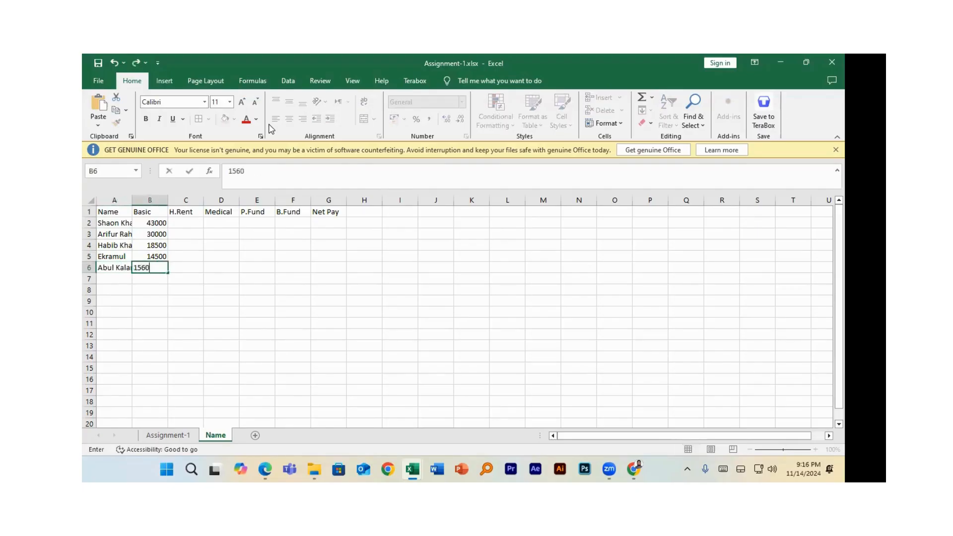
type("0")
key("Return")
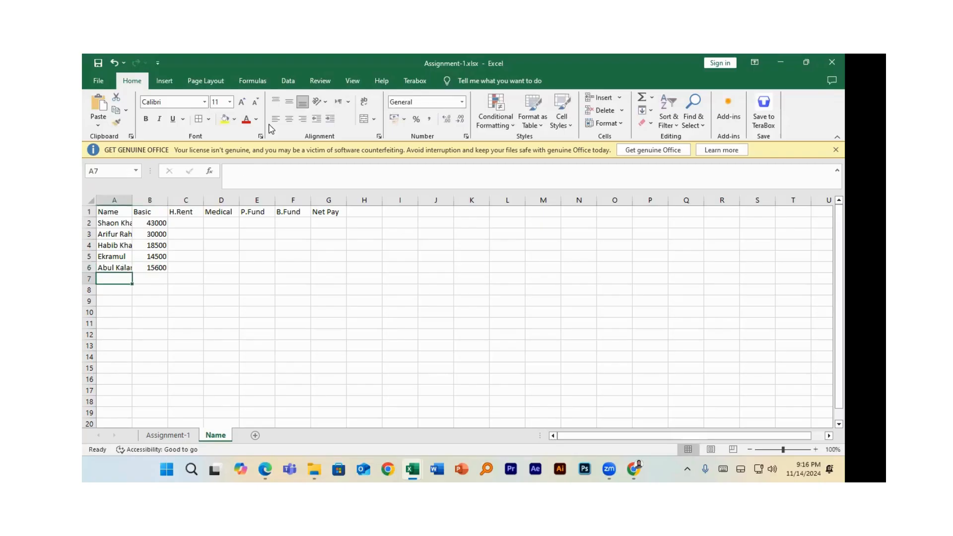
Enter the sixth employee's full name in A7 with a Basic salary of 17500
type("Rahmat Ali")
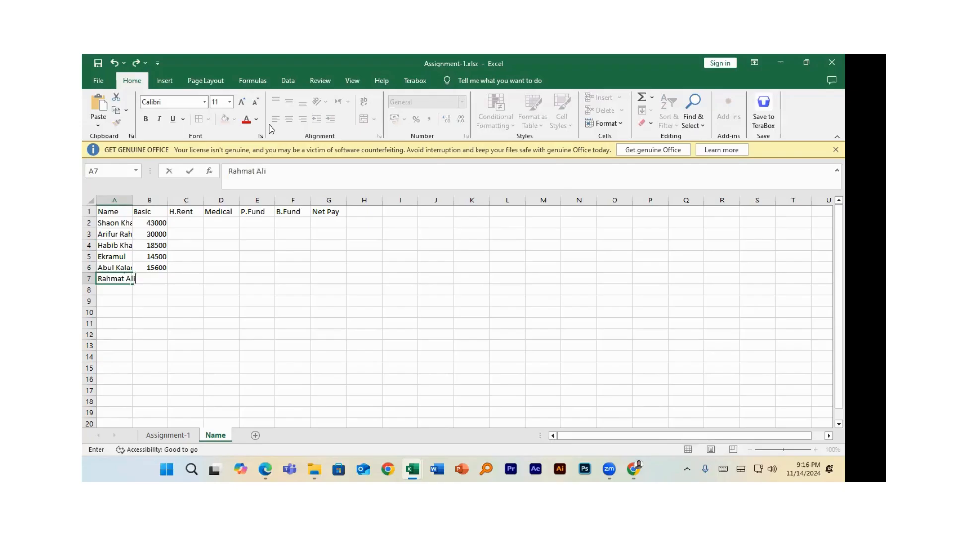
key("Tab")
type("17500")
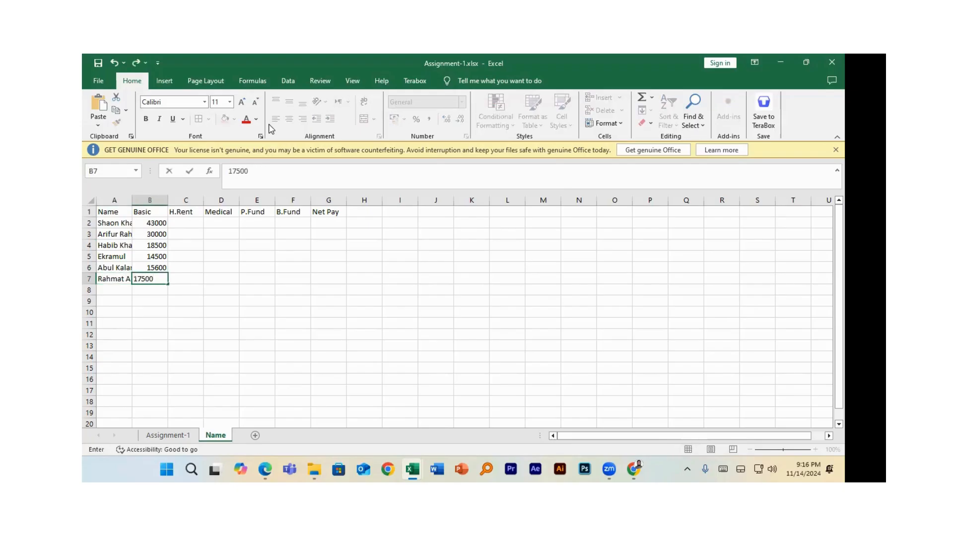
key("Return")
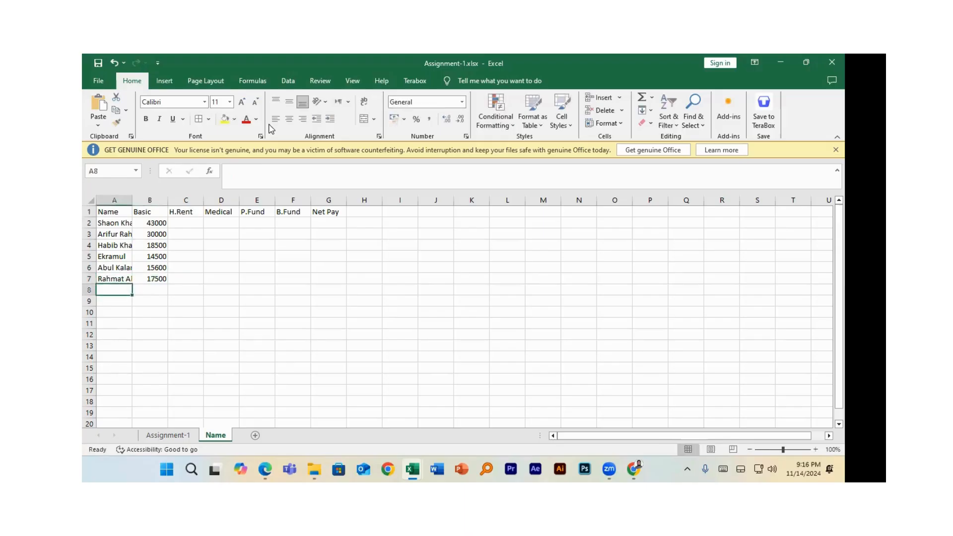
Enter the seventh employee's full name in A8 with a Basic salary of 16600
type("Arif ")
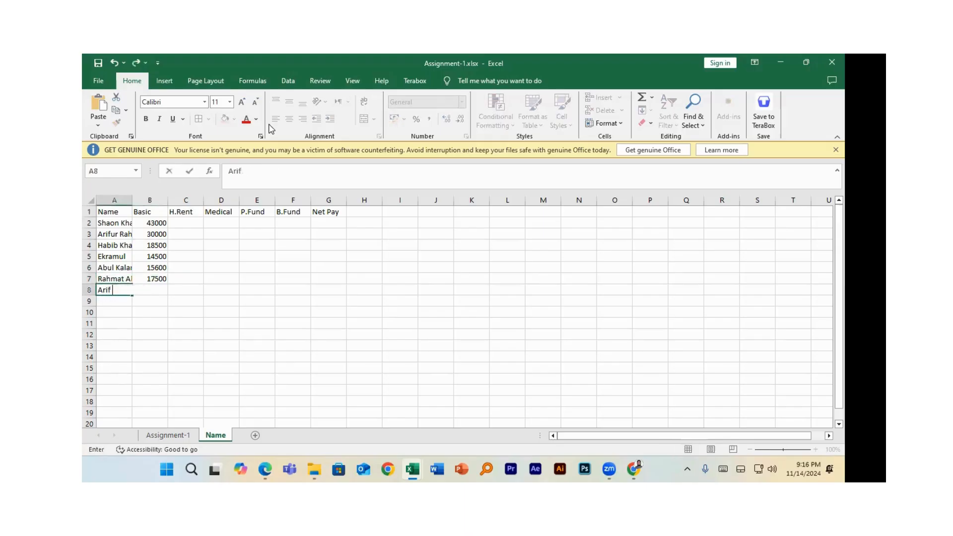
type("Hossain")
key("Tab")
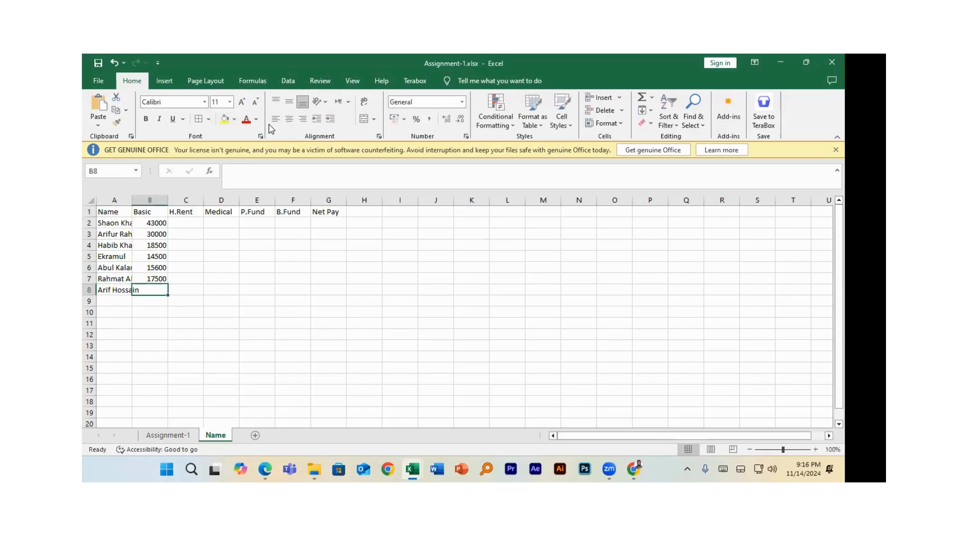
type("16600")
key("Return")
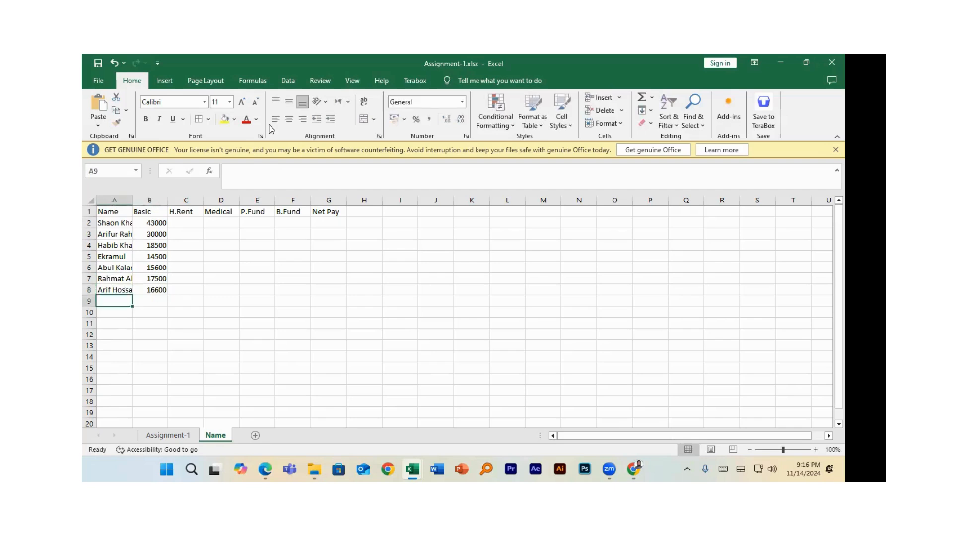
Enter the next employee's full name in A9 with a Basic salary of 13200
type("Ob")
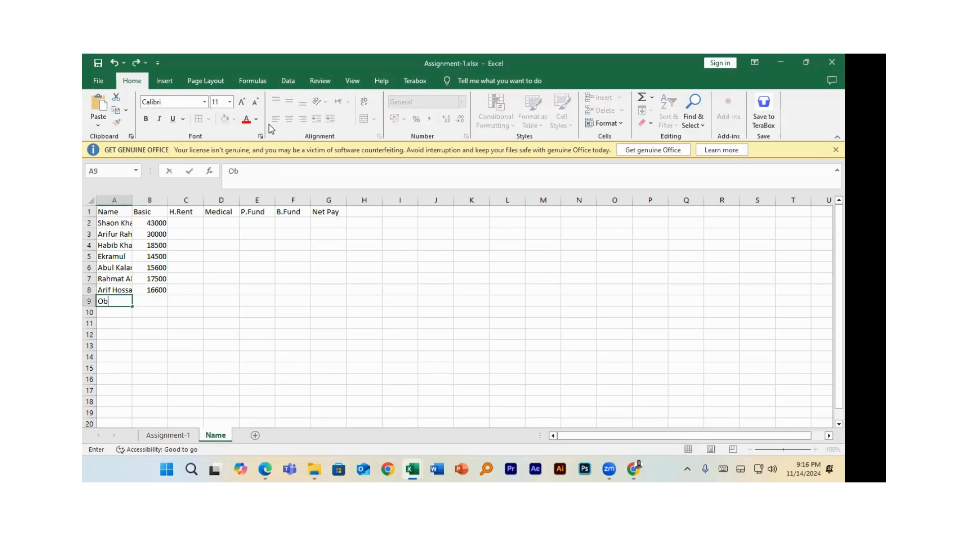
type("aidul Haq")
key("Tab")
type("13200")
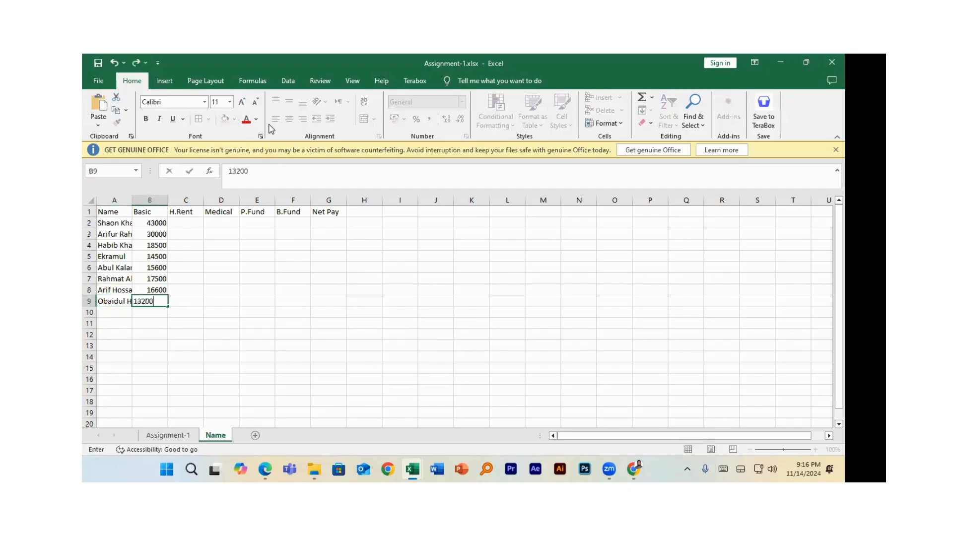
key("Return")
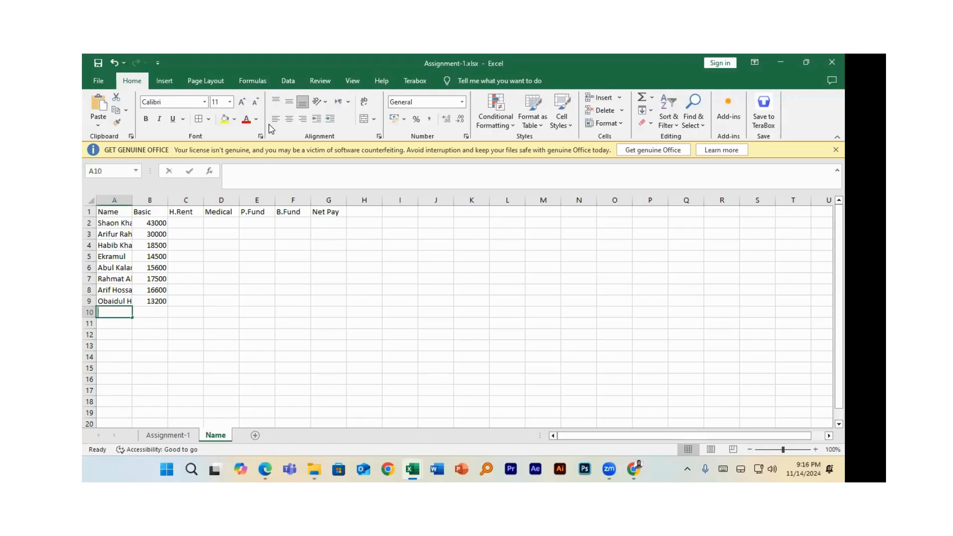
Enter the next employee's full name in A10 with a Basic salary of 8600
type("Nimesh K")
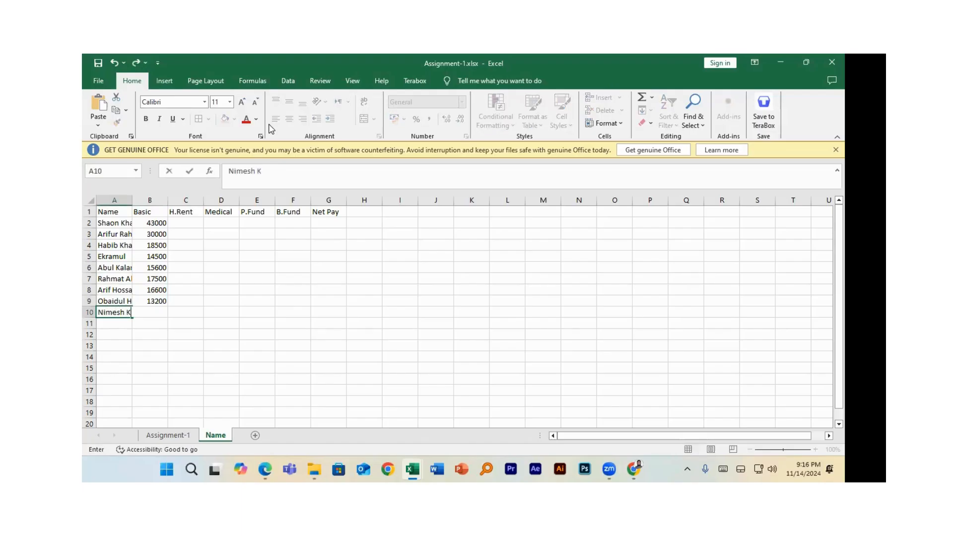
type("umar")
key("Tab")
type("8")
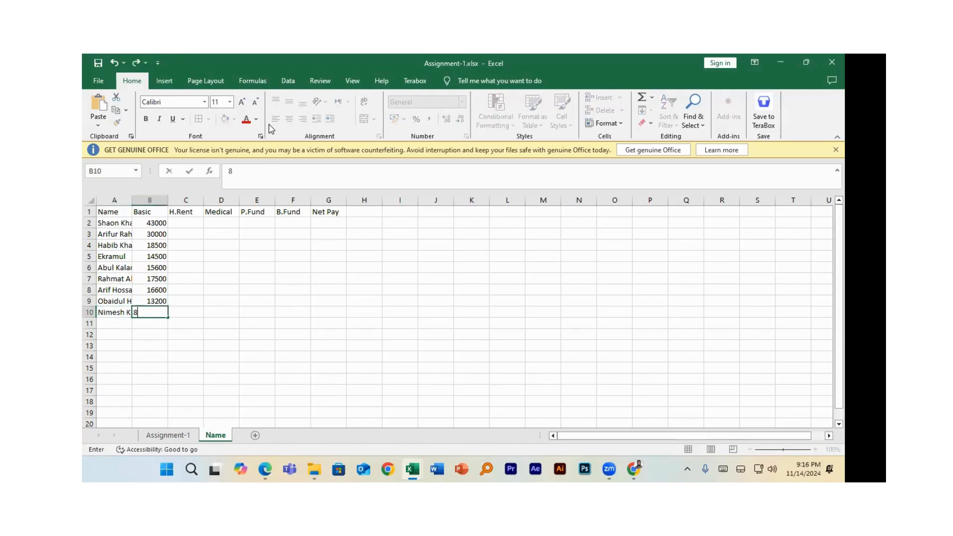
type("600")
key("Return")
Enter the last employee's full name in A11 with a Basic salary of 9000
type("F")
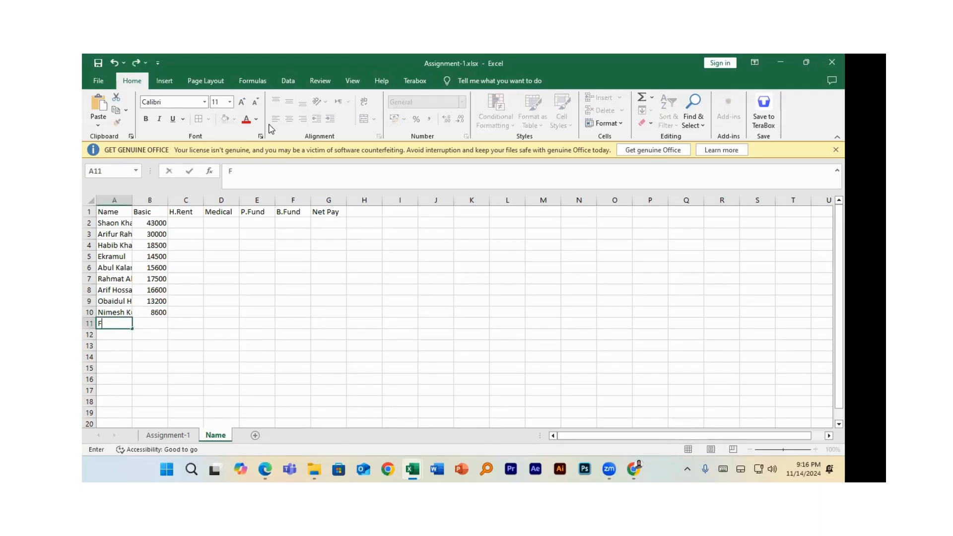
type("arhan Ali")
key("Tab")
type("90")
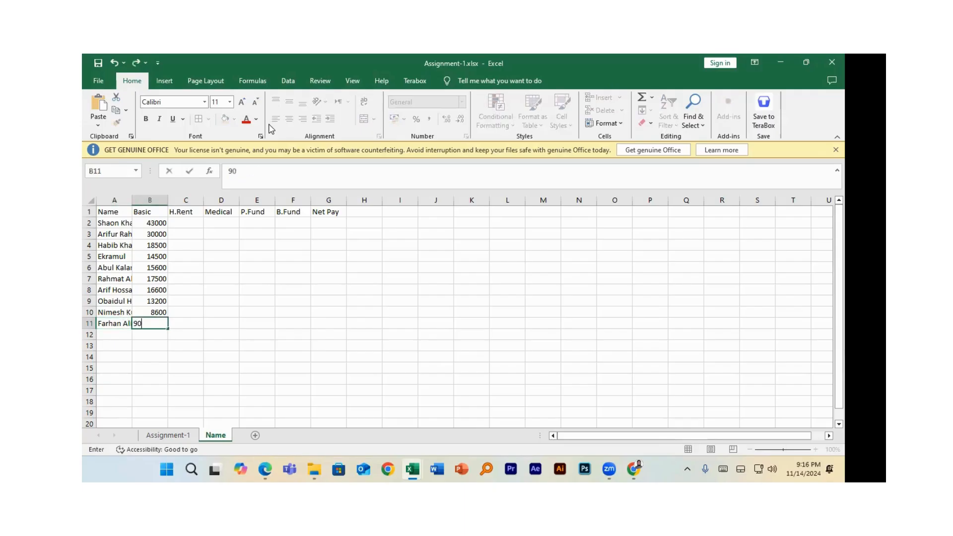
type("00")
key("Return")
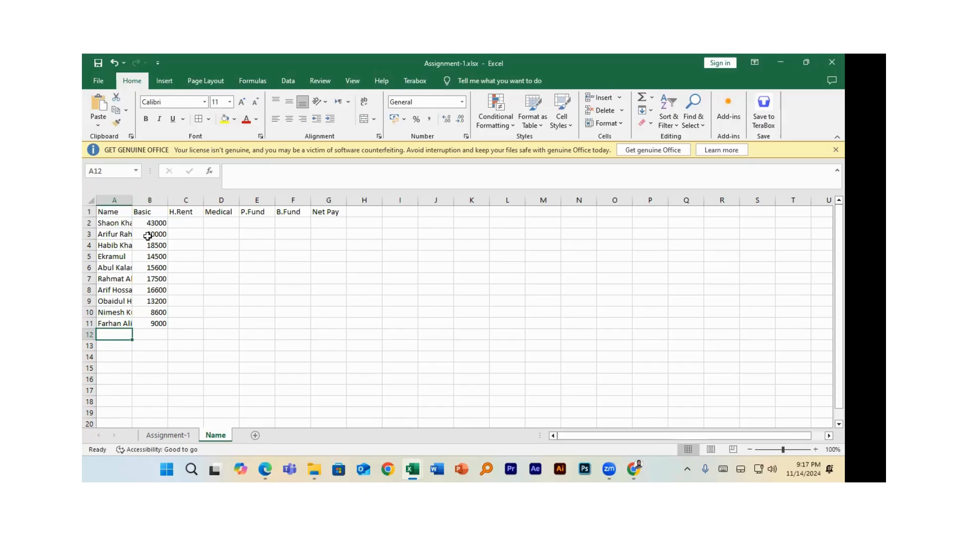
Fit column A's width to the employee names and apply All Borders to the range A1:G12
double_click(129, 199)
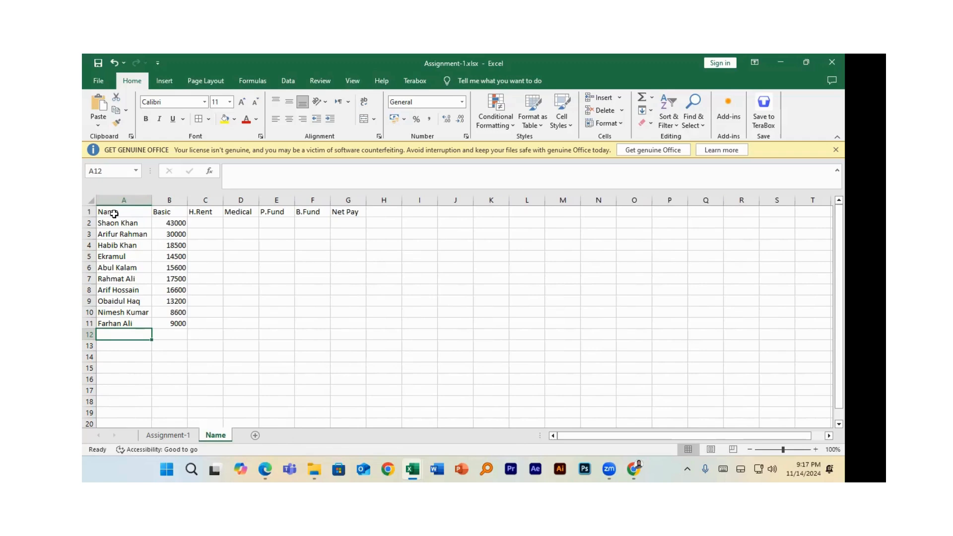
left_click_drag(113, 214, 355, 337)
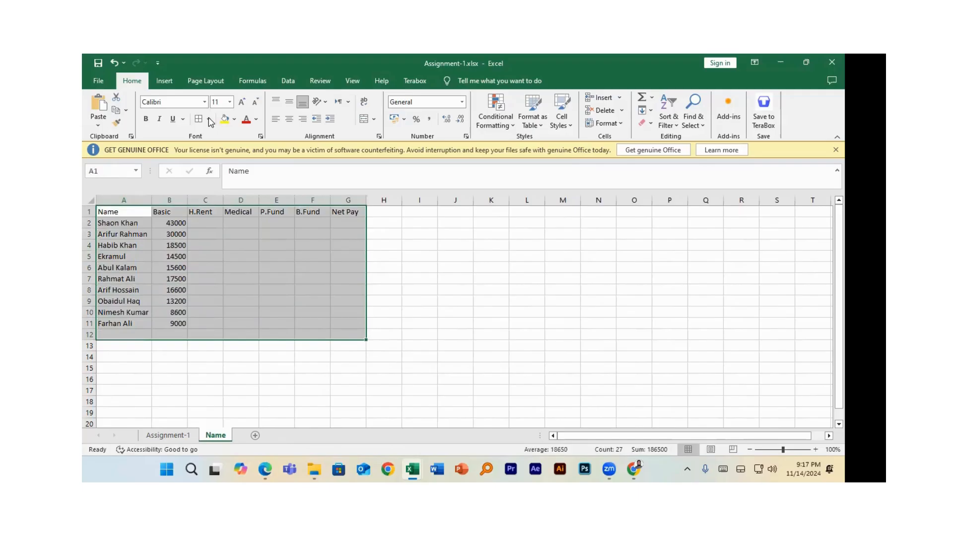
left_click(209, 120)
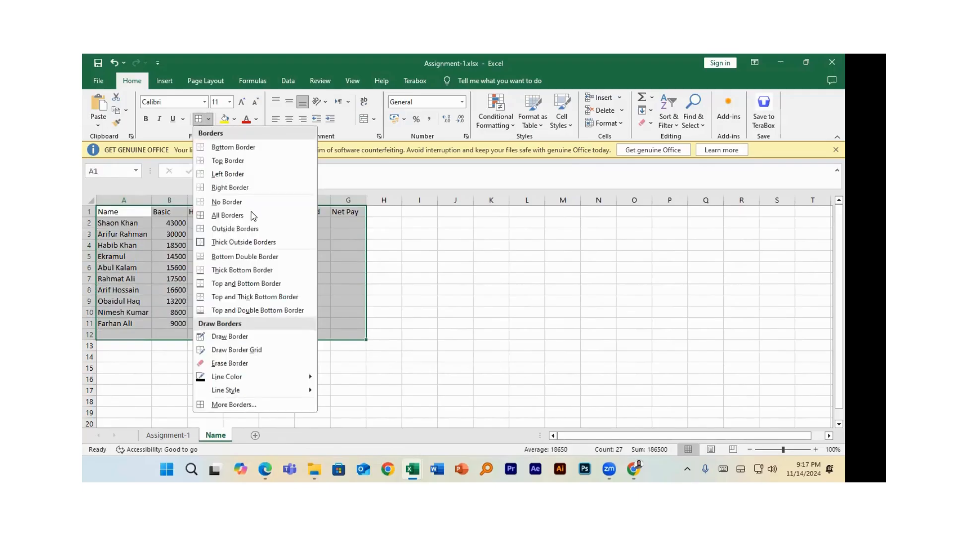
left_click(253, 215)
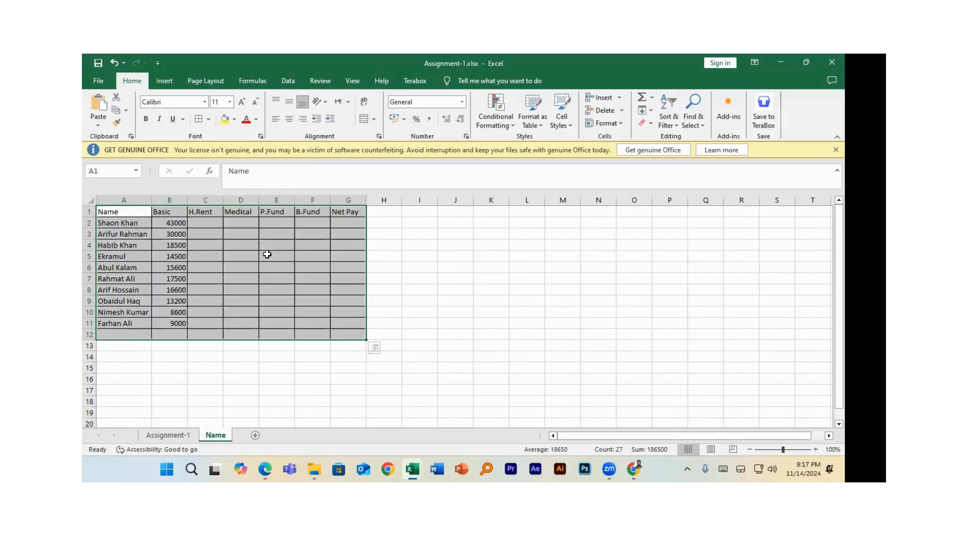
left_click(248, 259)
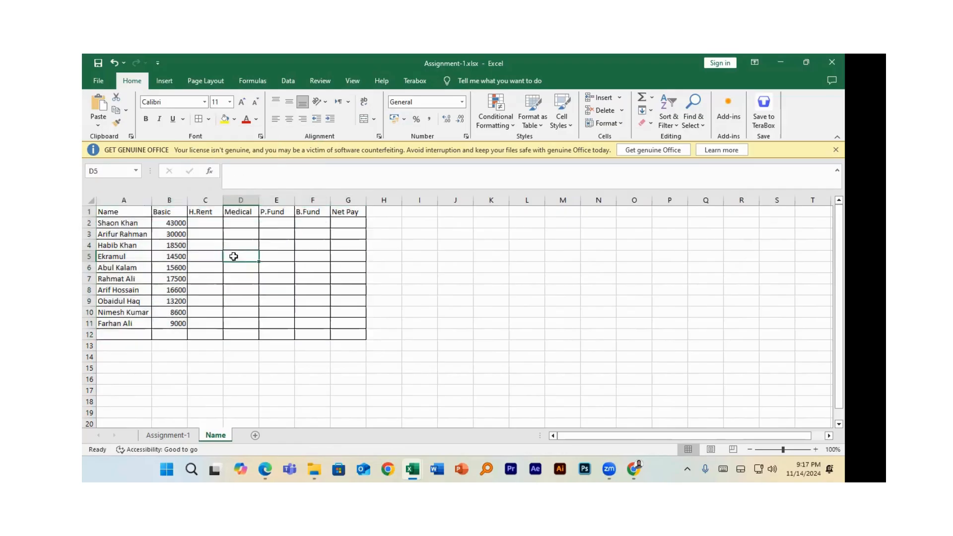
Check the H. Rent rule in the assignment PDF, and enter the formula =B2*40% in cell C2 of the Excel salary table
left_click(199, 223)
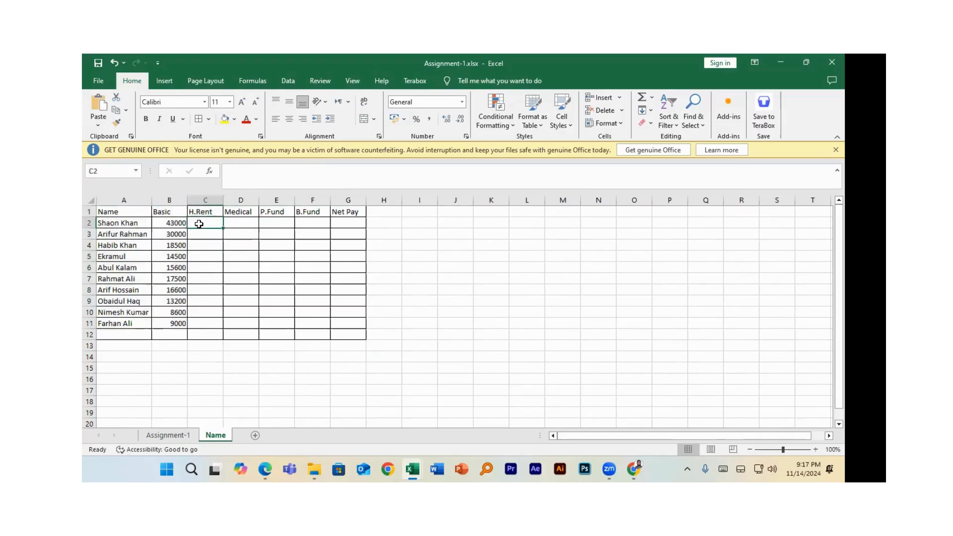
left_click(265, 469)
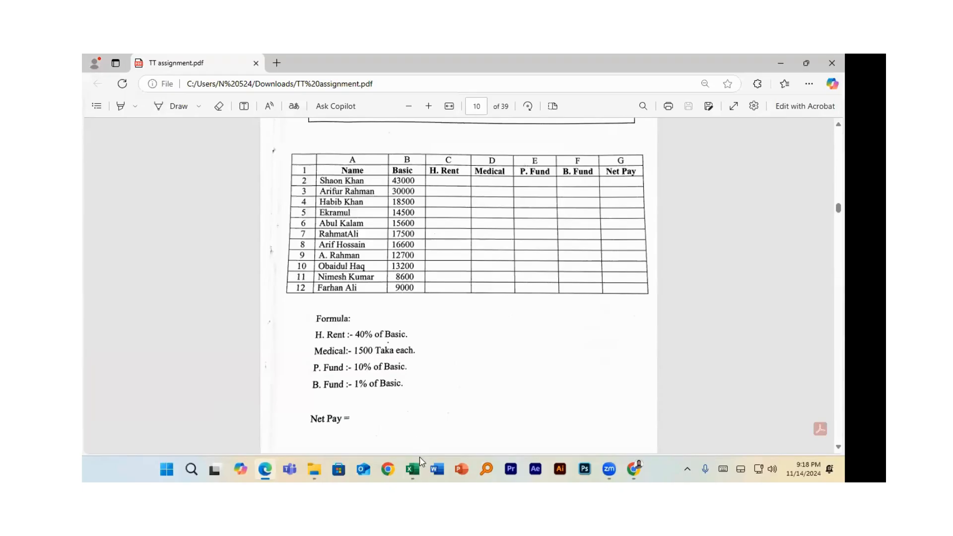
mouse_move(419, 469)
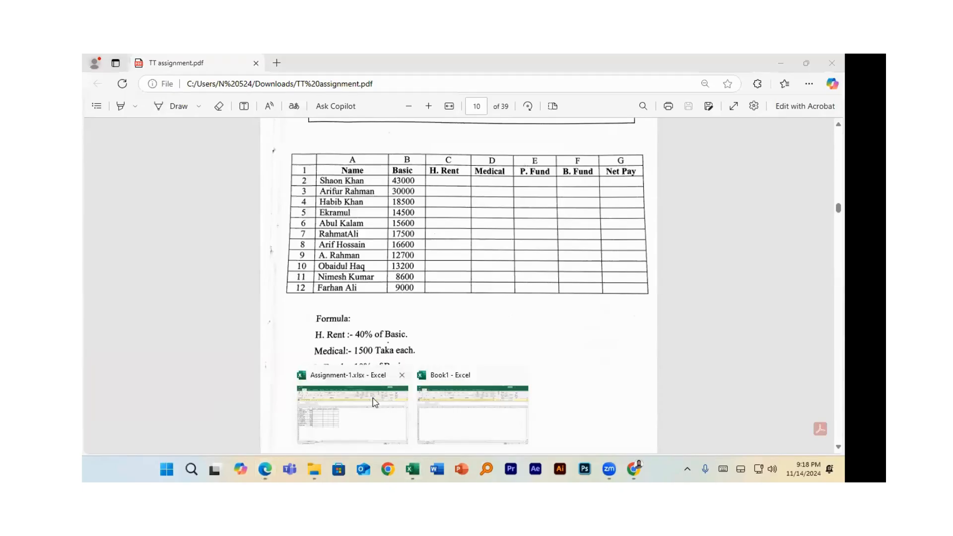
left_click(373, 402)
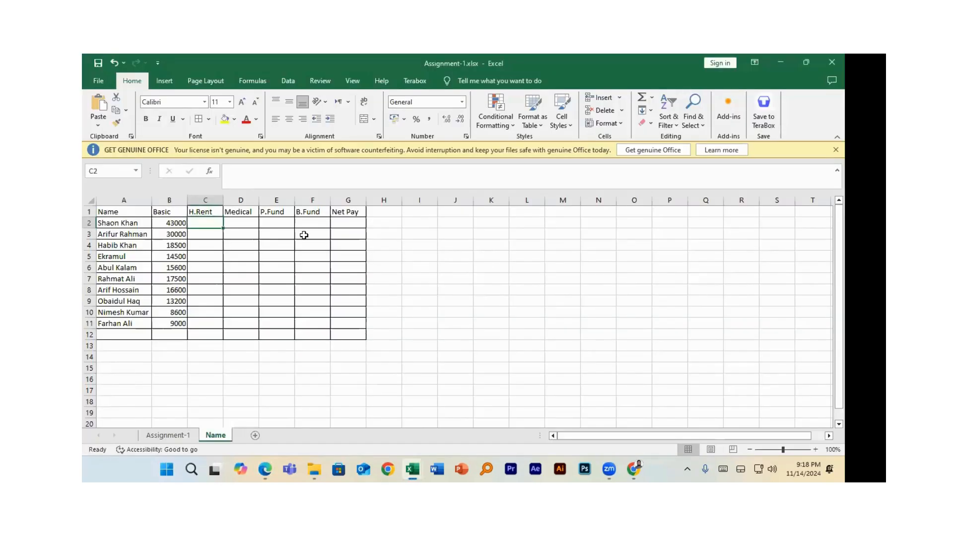
type("=")
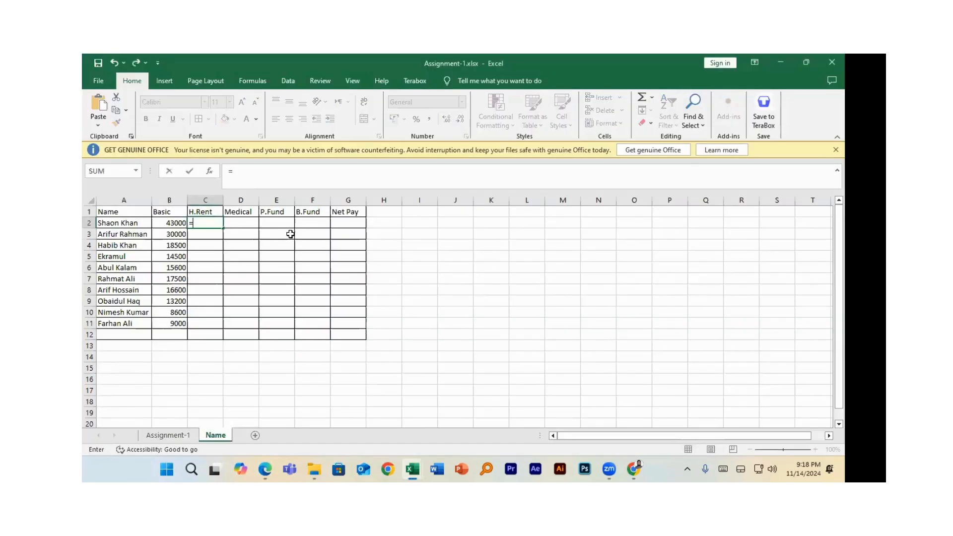
left_click(170, 223)
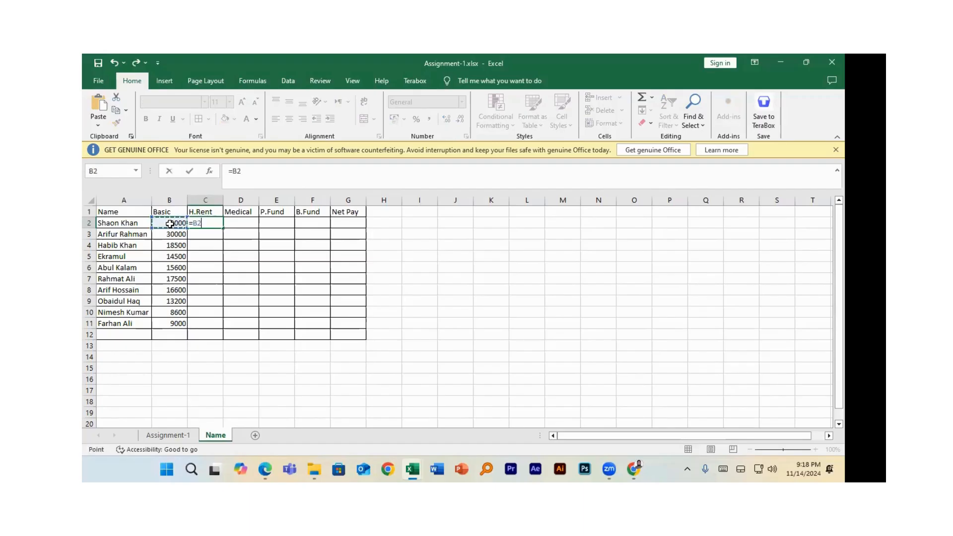
type("*40%")
key("Return")
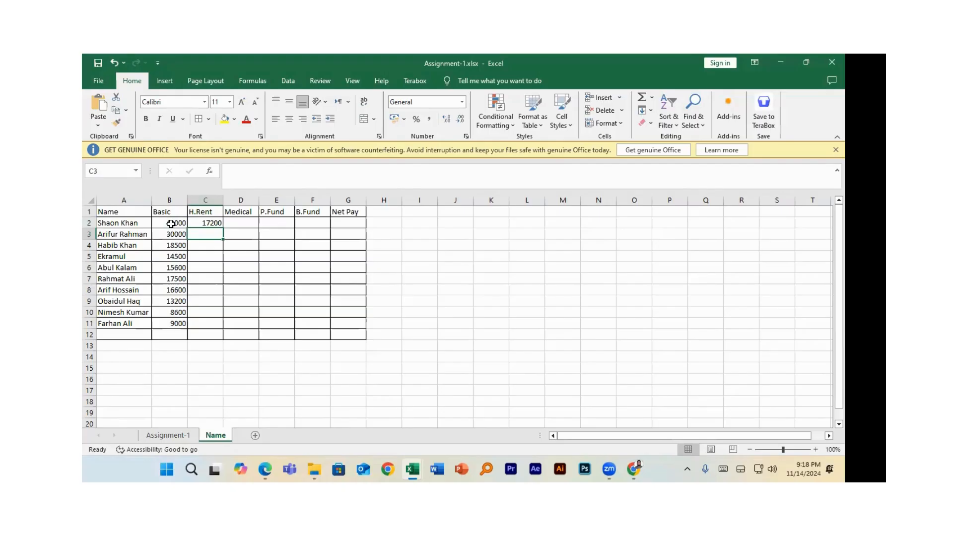
Fill the H.Rent formula from C2 down to C11, and select the first Medical cell, D2
left_click(208, 224)
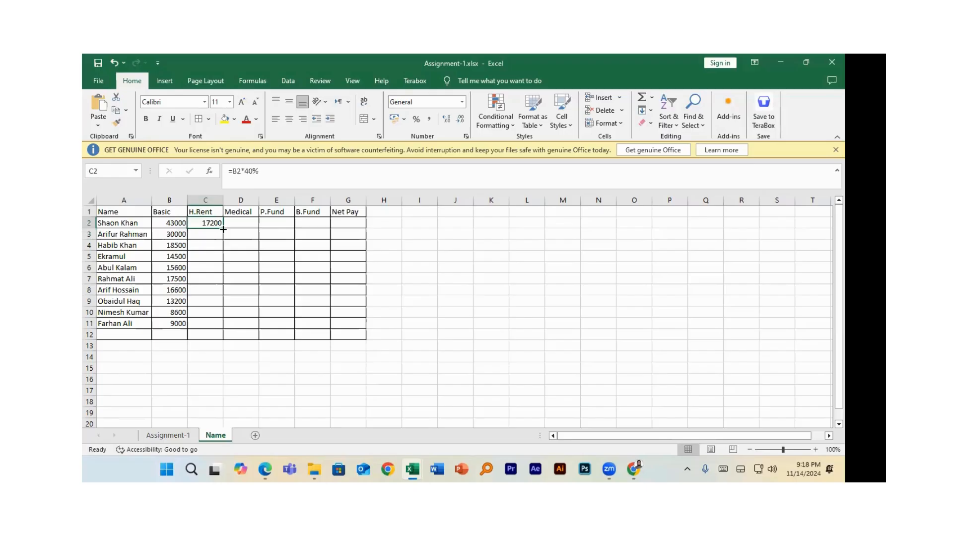
left_click_drag(223, 230, 217, 329)
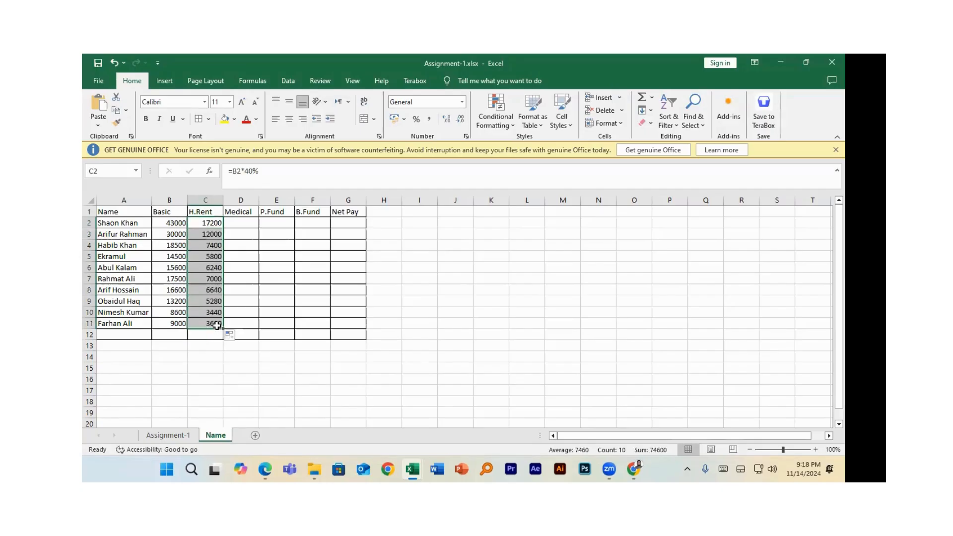
left_click(239, 224)
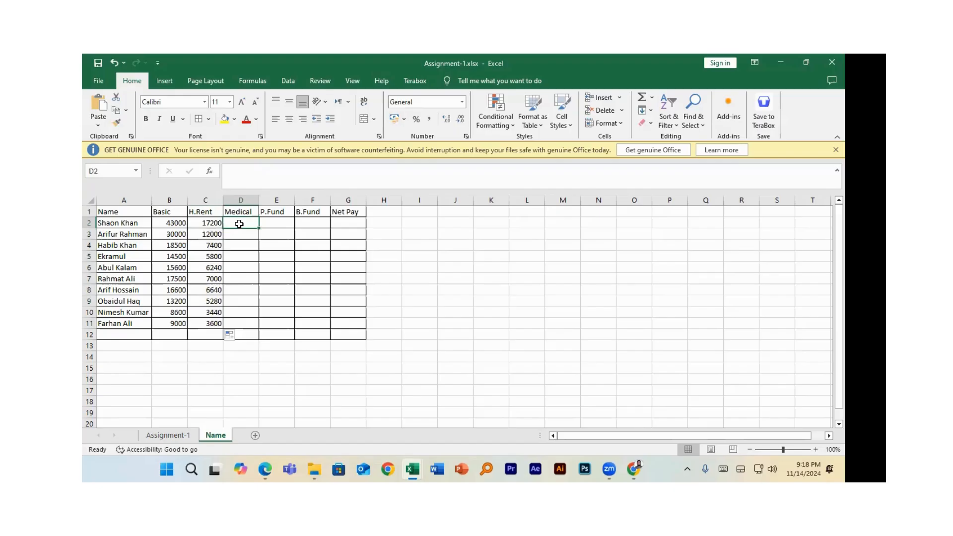
Check the Medical rule in the assignment PDF, then enter 1500 in D2 of the Excel salary table and fill it down to D11
type("=")
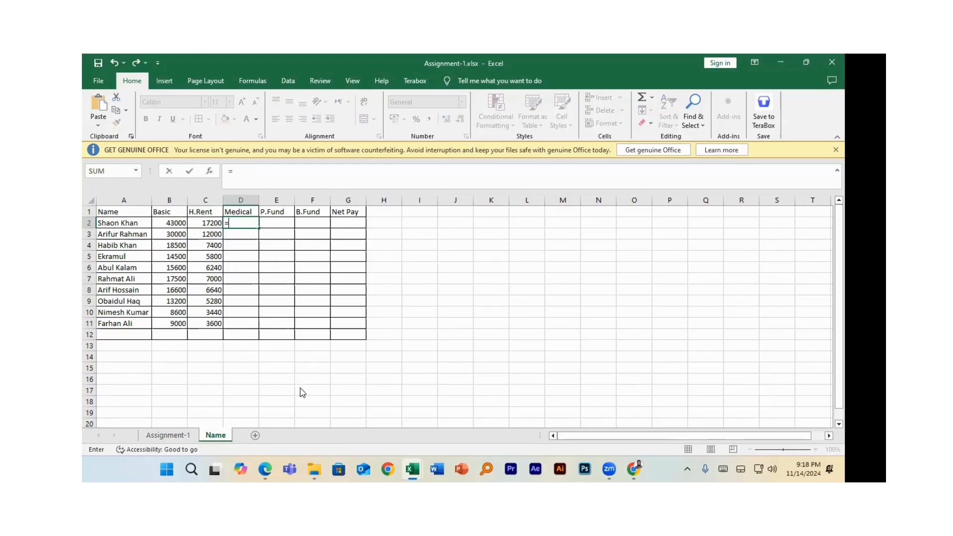
left_click(264, 469)
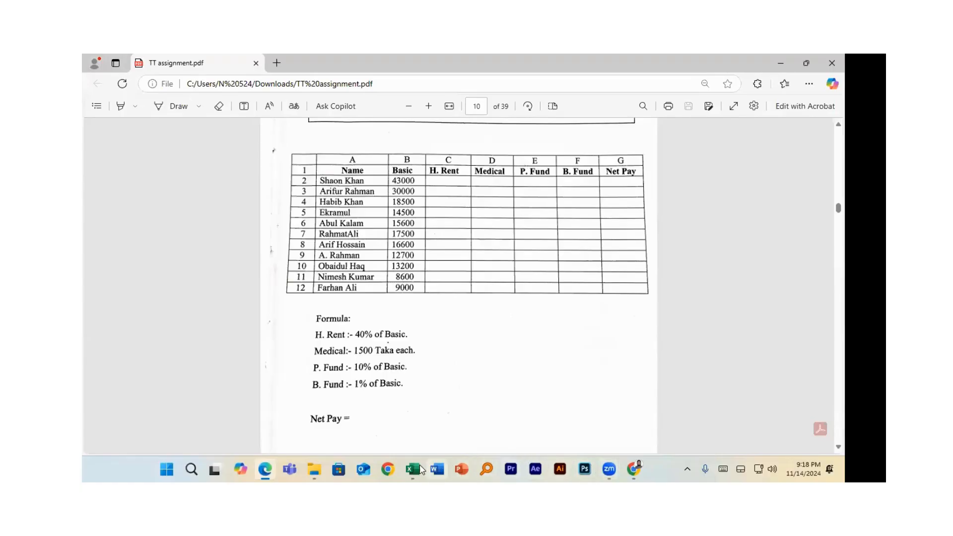
mouse_move(413, 469)
left_click(378, 421)
type("=")
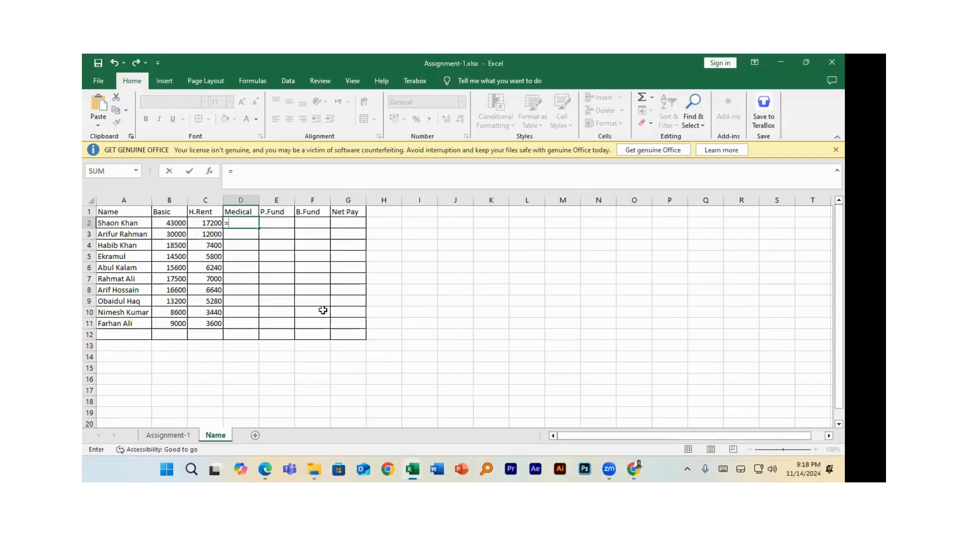
key("BackSpace")
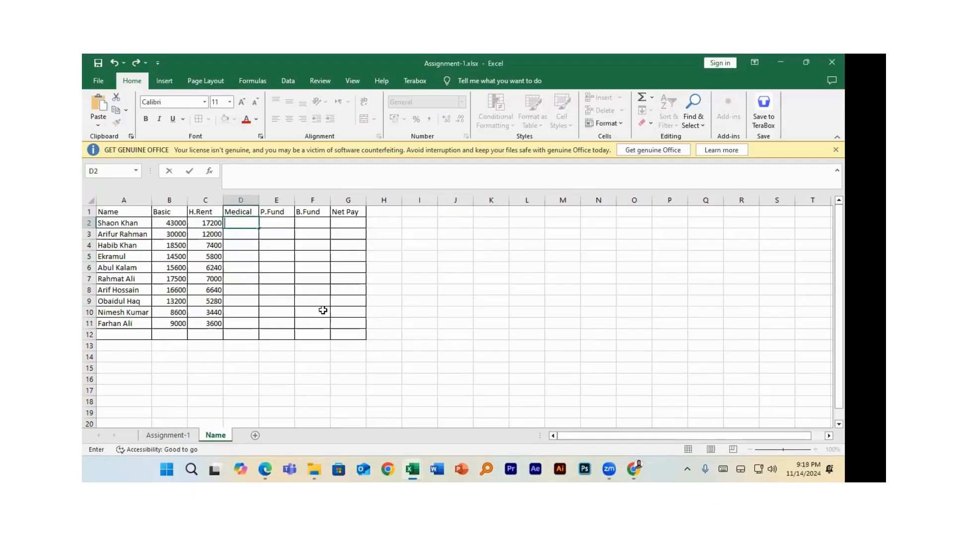
type("1500")
key("Return")
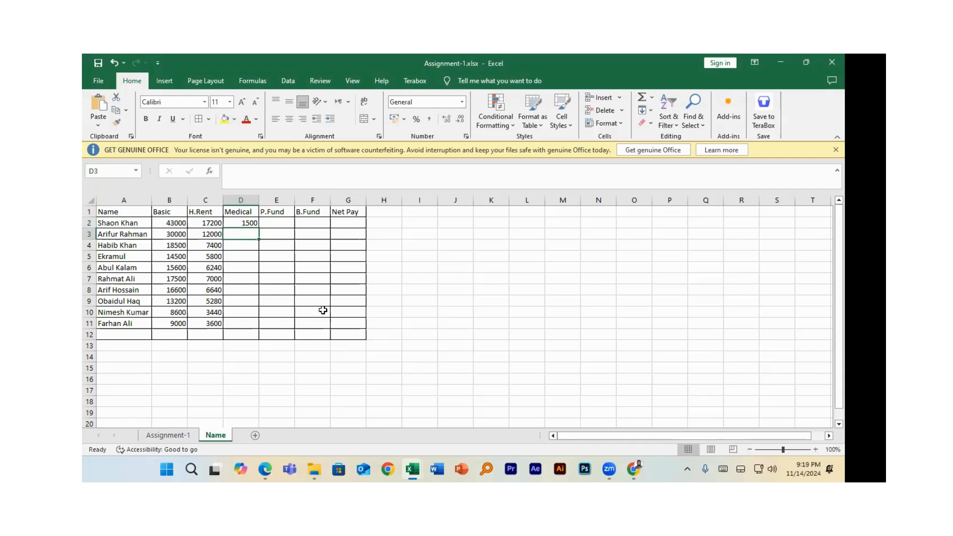
left_click(254, 224)
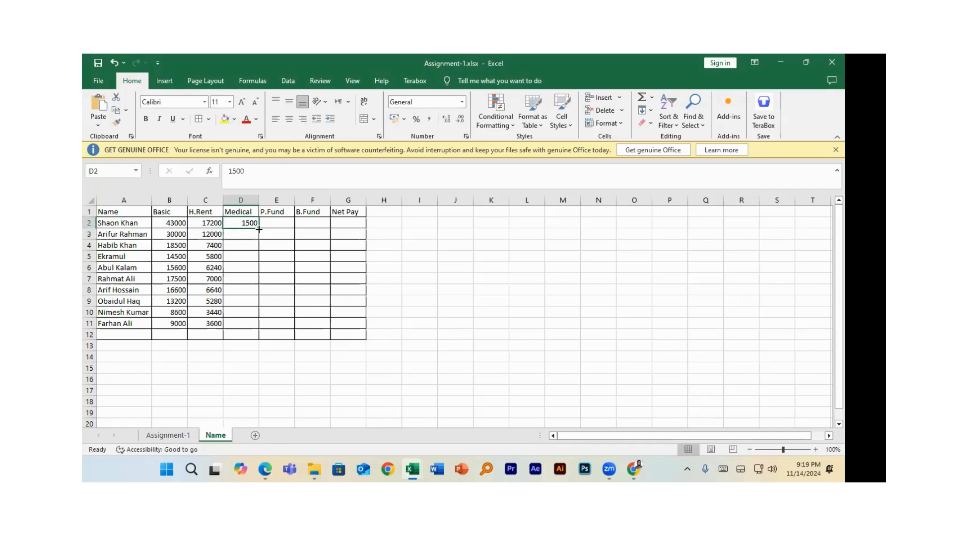
double_click(259, 228)
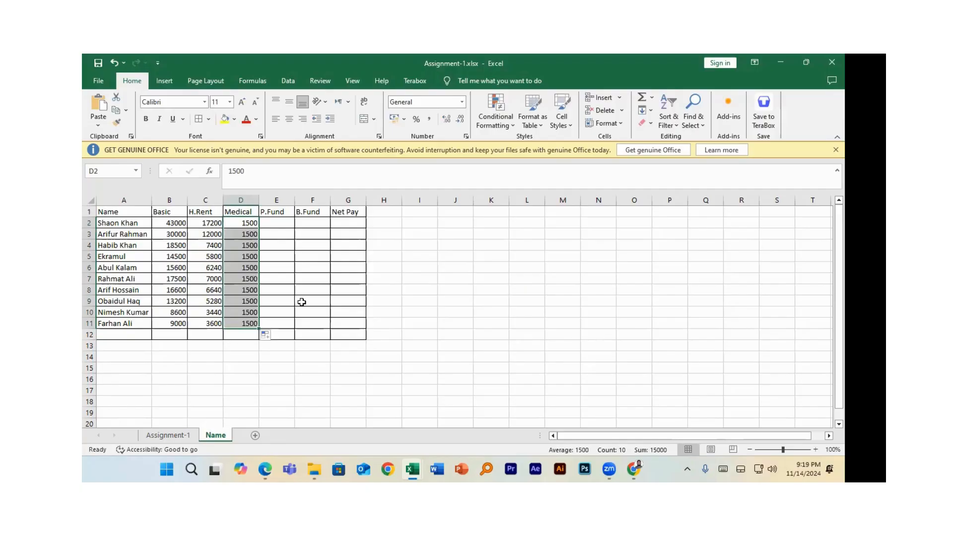
Start the P.Fund formula in E2 and check the P. Fund rule in the assignment PDF before returning to the Excel table
left_click(277, 224)
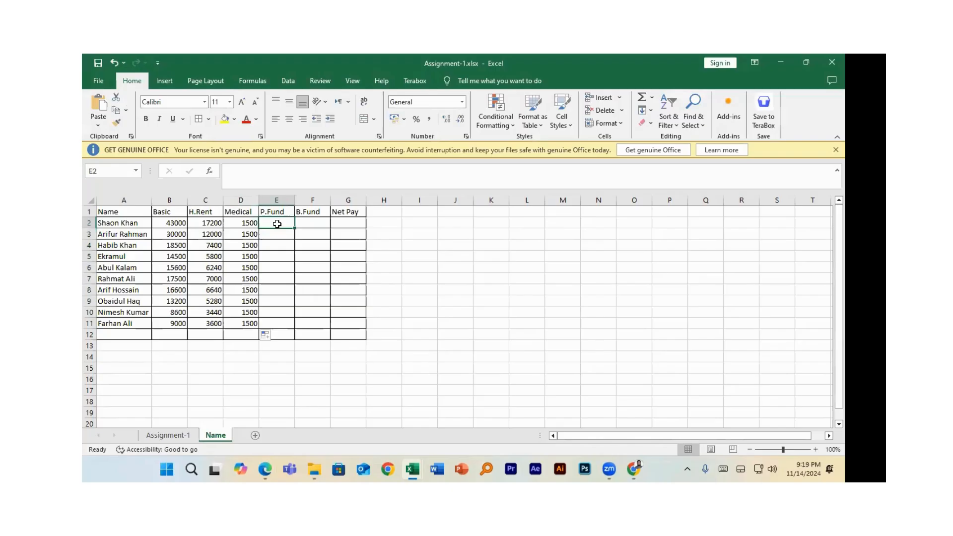
type("=")
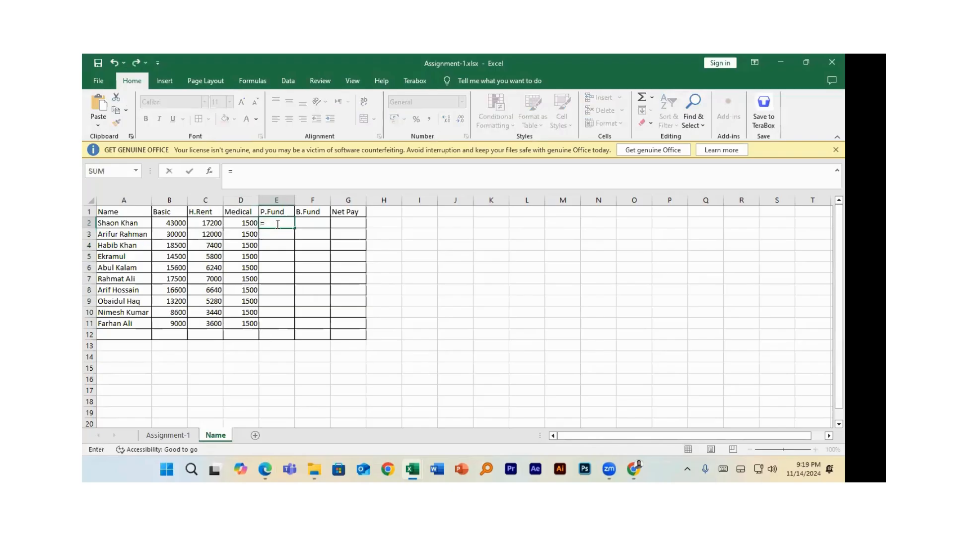
left_click(265, 469)
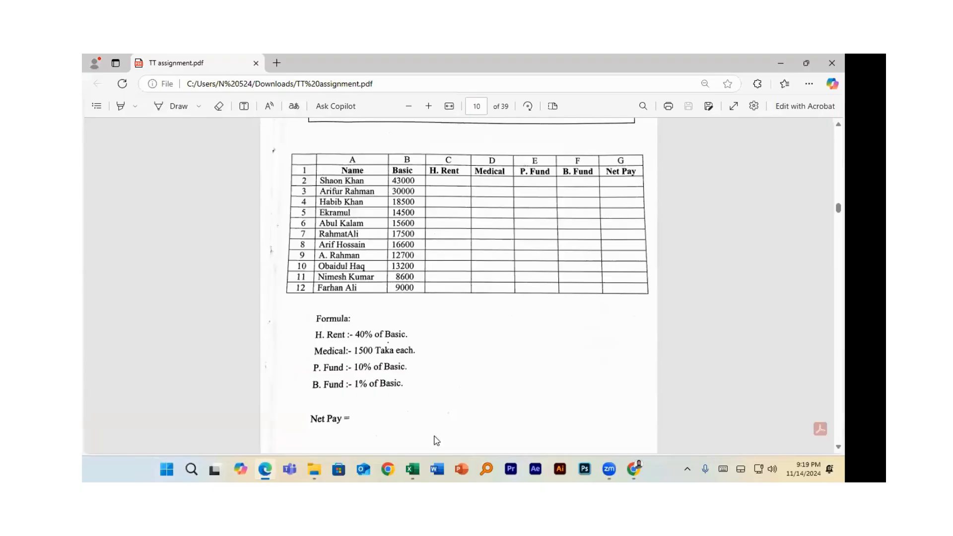
mouse_move(414, 469)
left_click(361, 416)
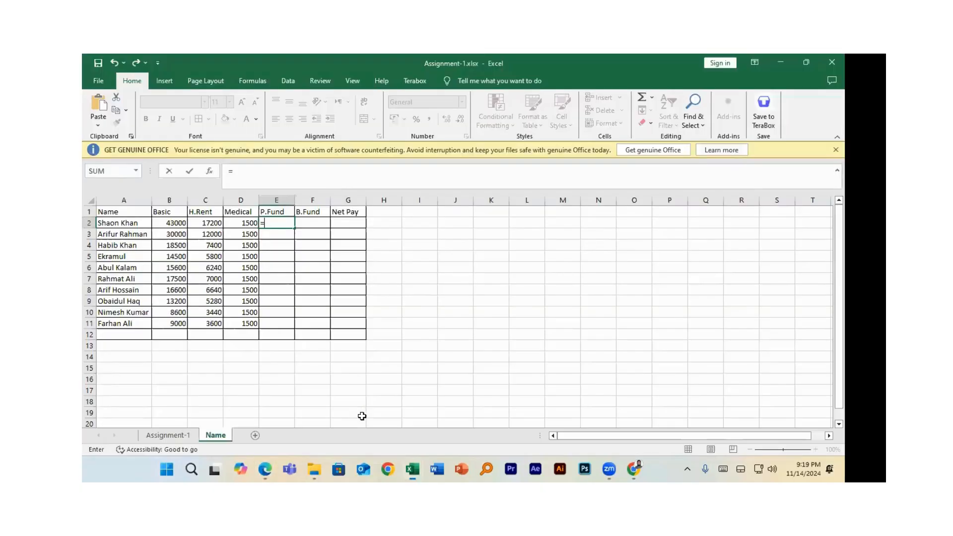
left_click(318, 465)
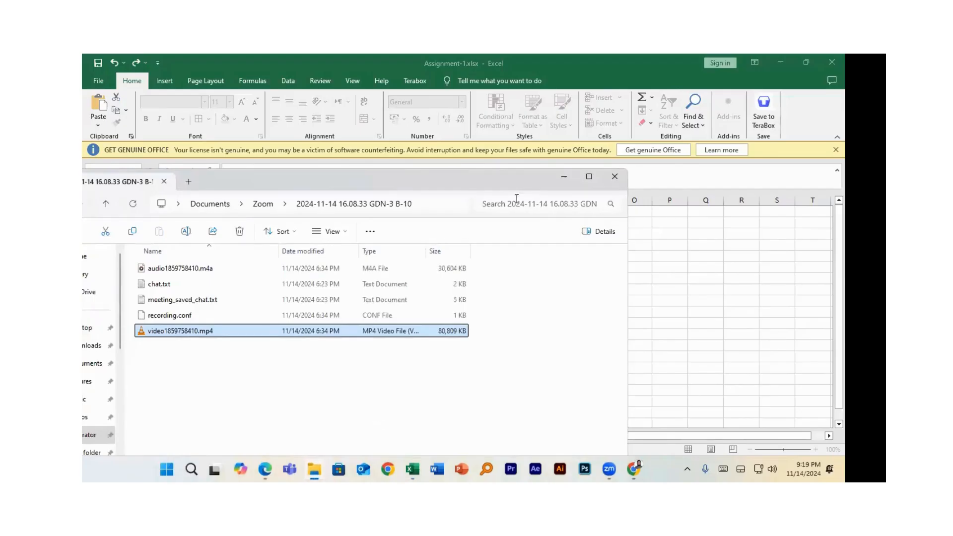
left_click(564, 177)
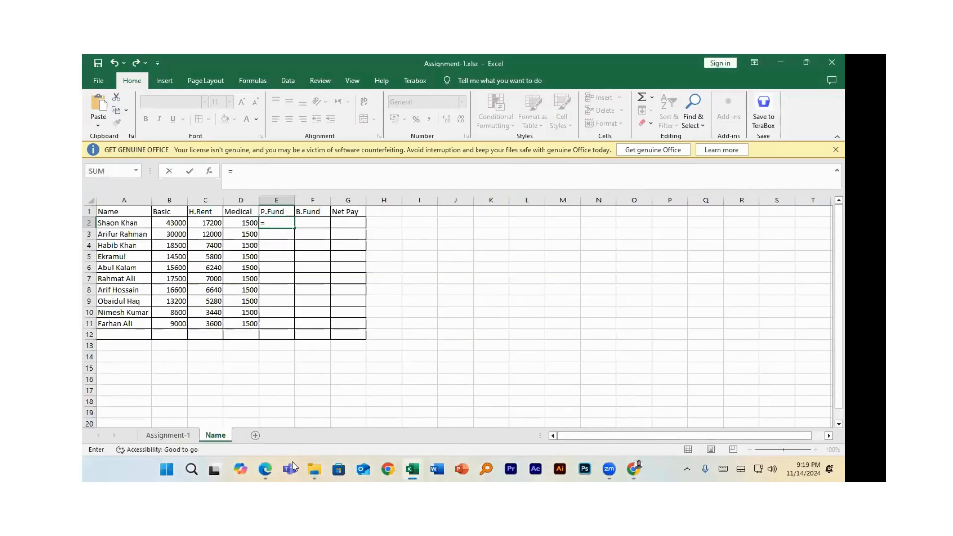
left_click(265, 469)
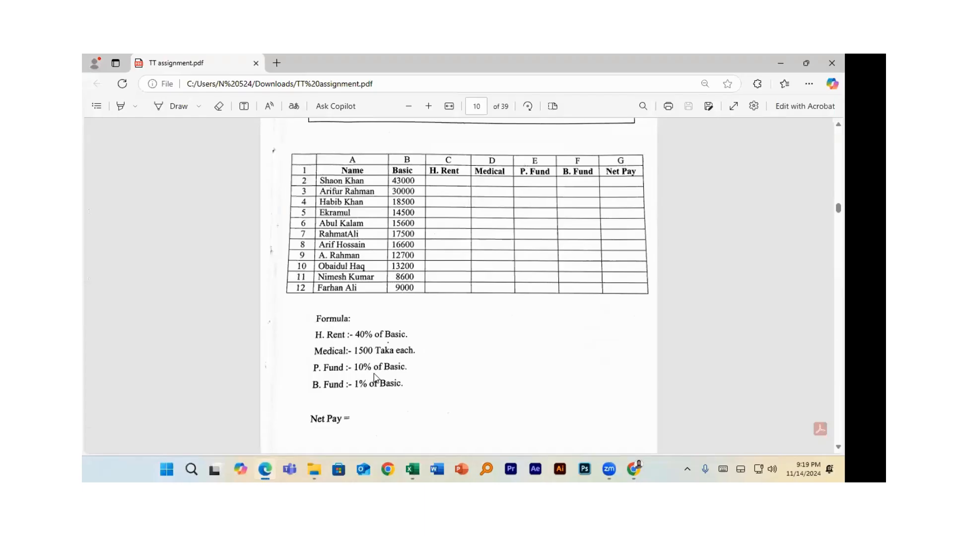
left_click(414, 469)
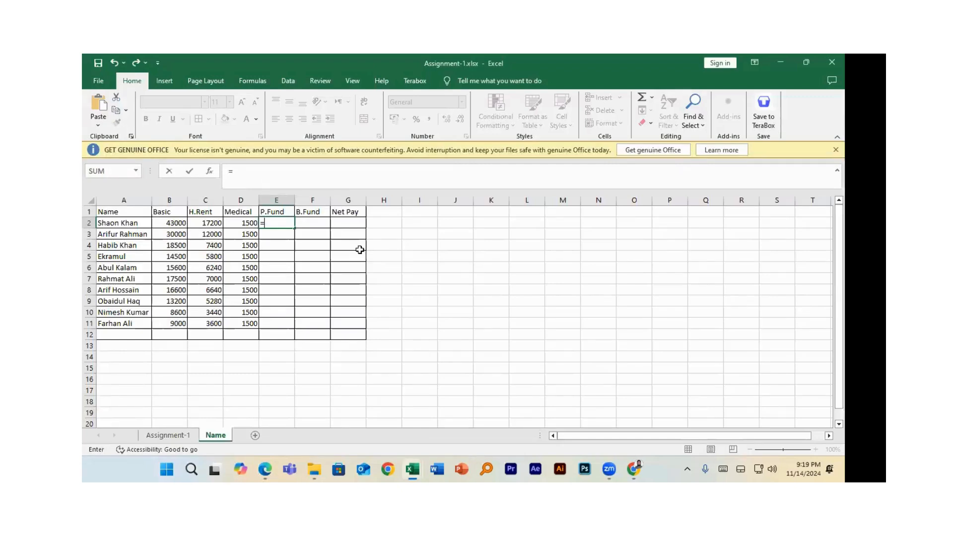
Complete the P.Fund formula =B2*10% in E2 and fill it down to E11
left_click(174, 224)
type("*")
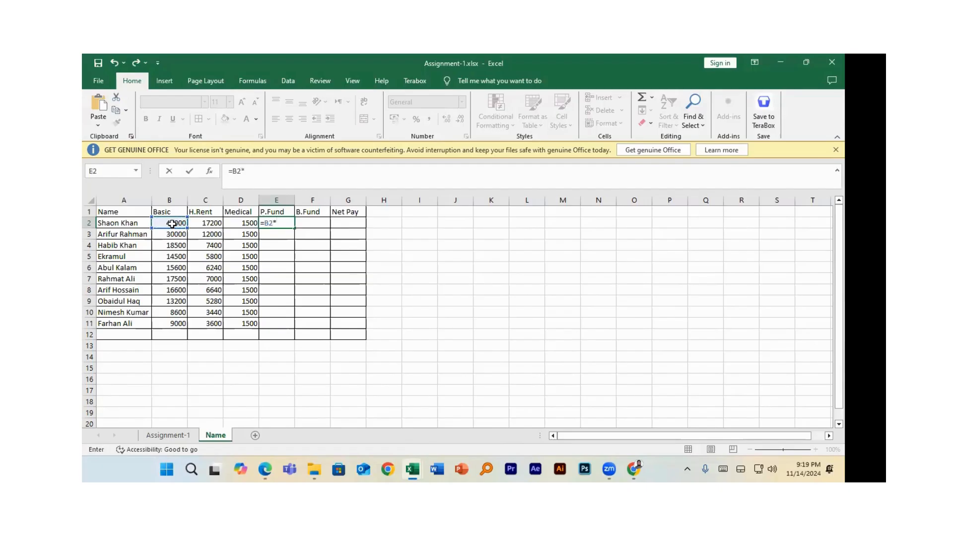
type("10%")
key("Return")
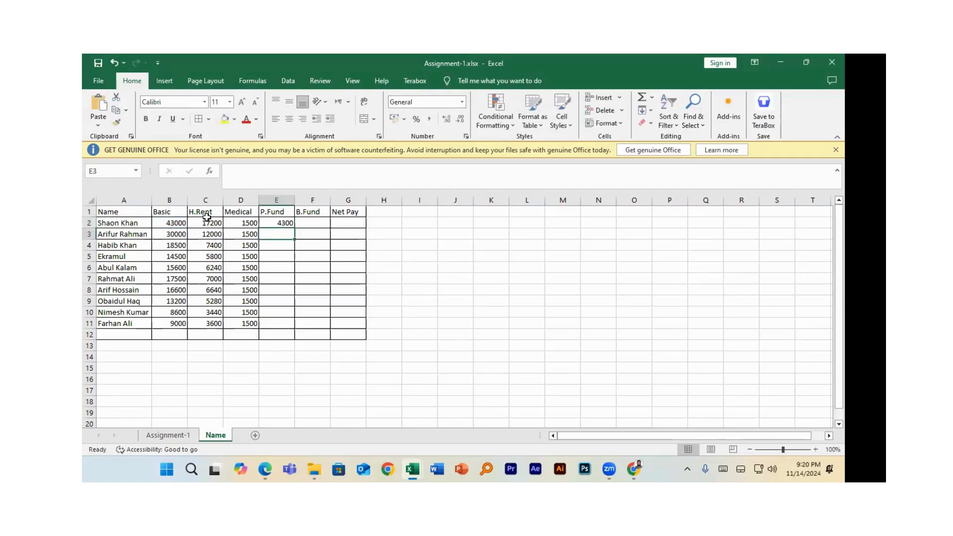
left_click(273, 222)
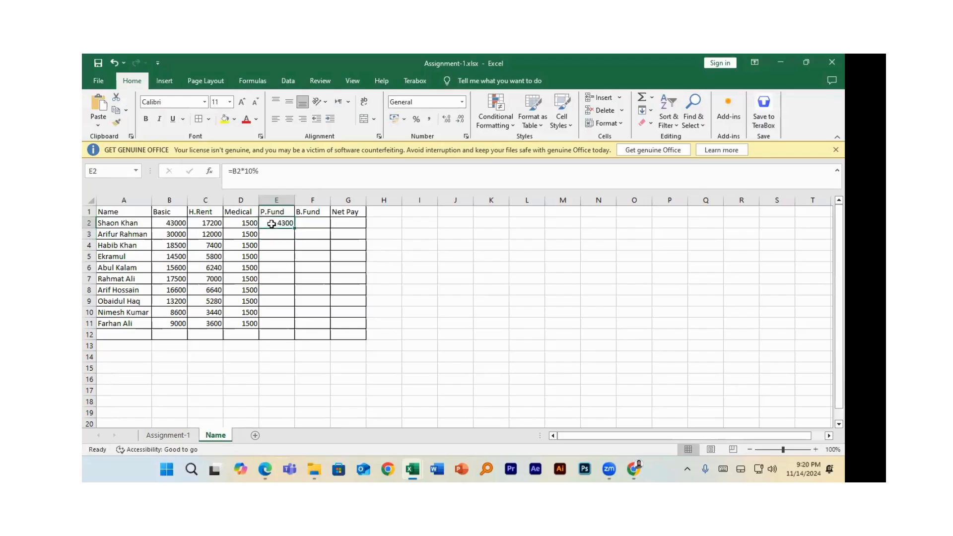
double_click(295, 228)
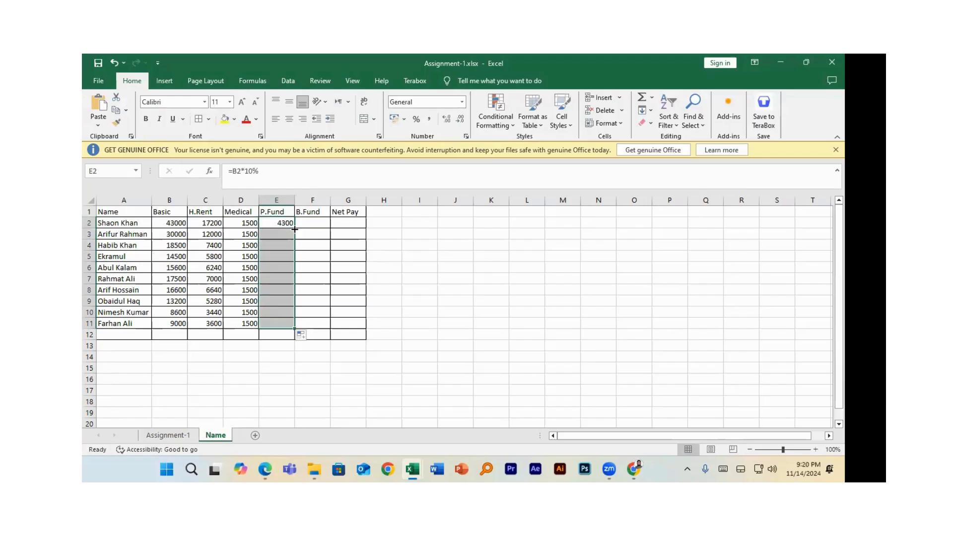
Check the B. Fund rule in the assignment PDF, and enter =B2*1% in F2 of the Excel table, filled down to F11
left_click(266, 469)
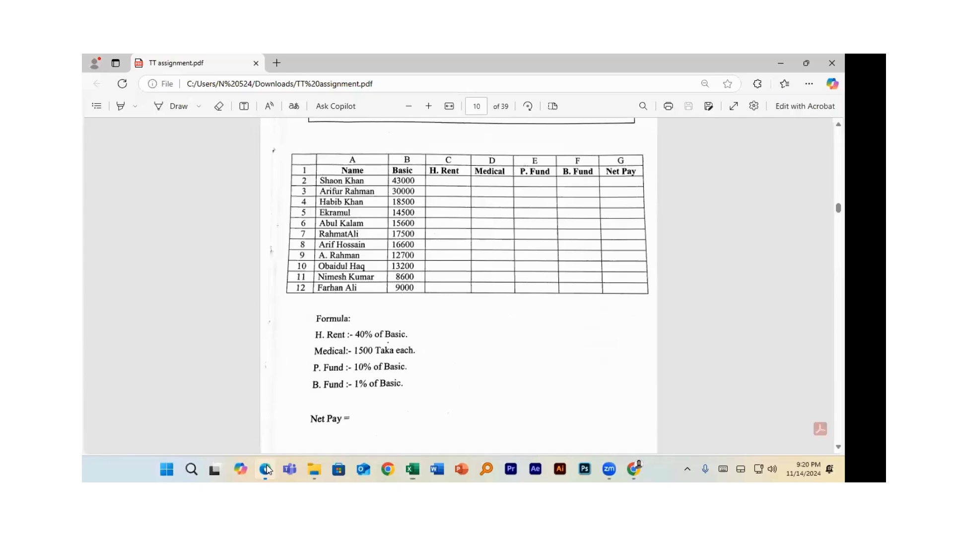
key("alt+Tab")
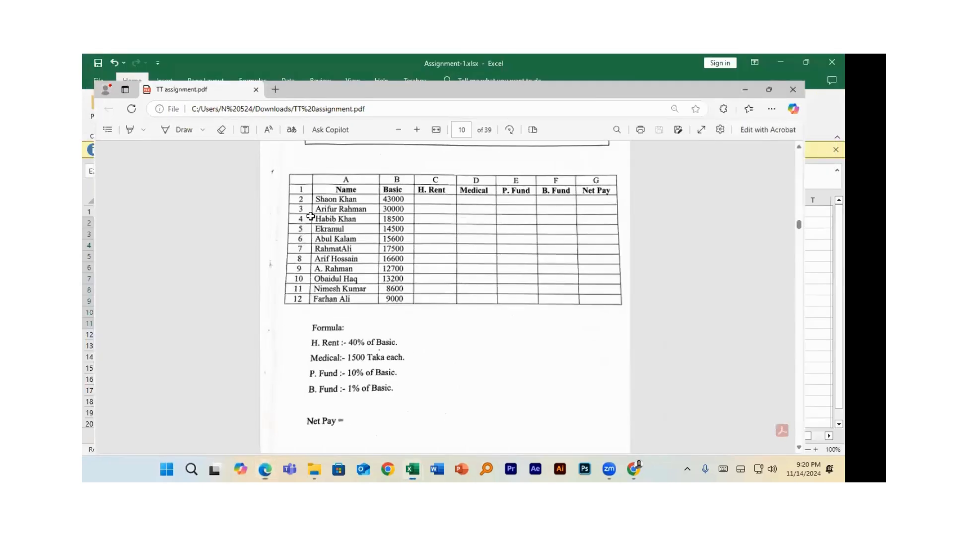
left_click(307, 224)
type("=")
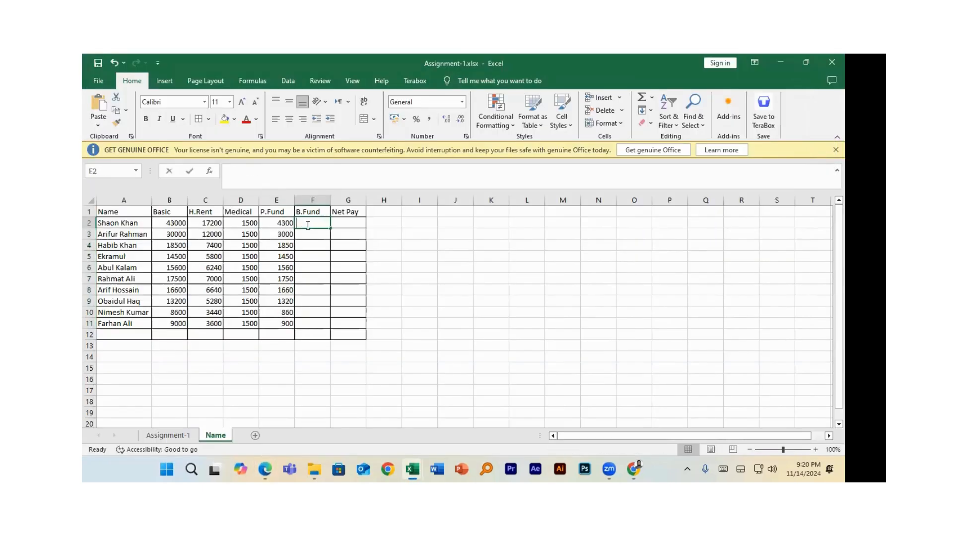
left_click(176, 222)
type("*1")
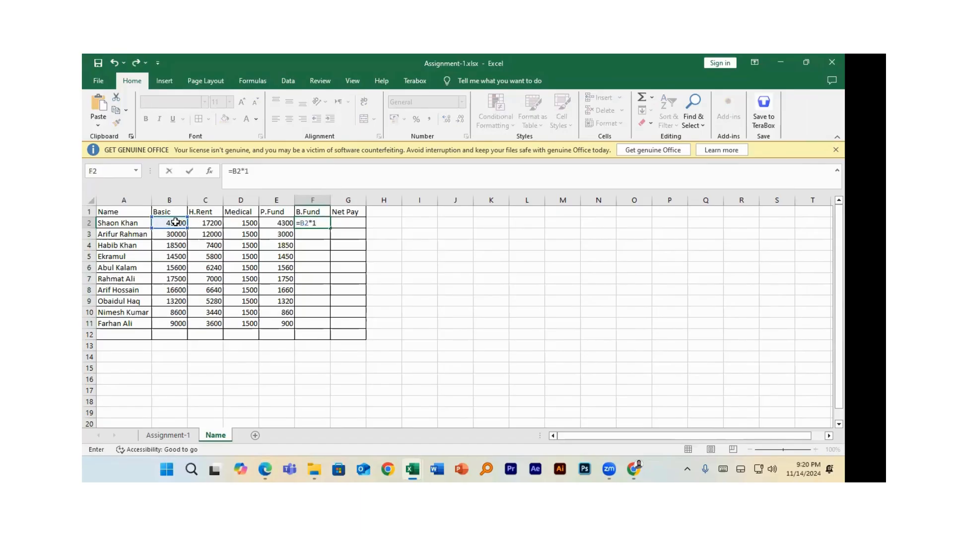
type("%")
key("Return")
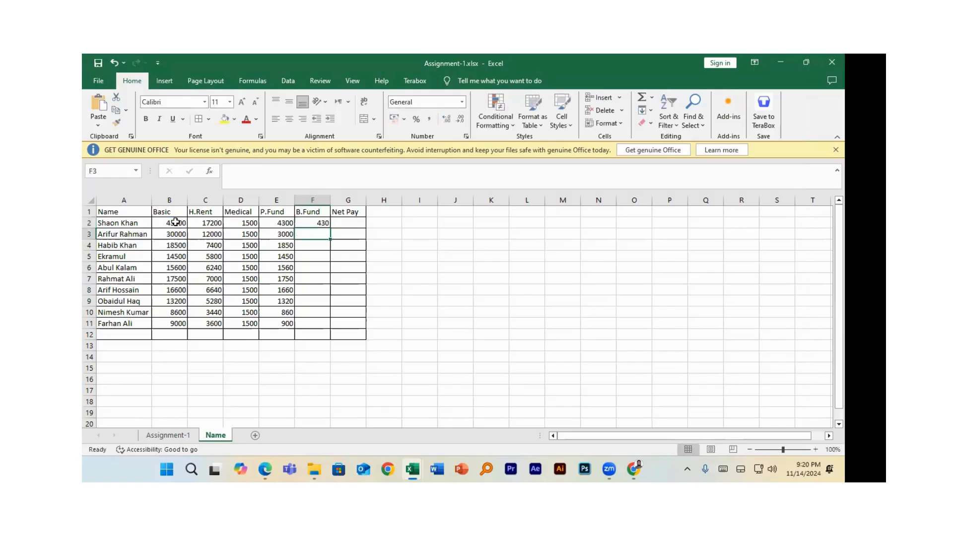
left_click(316, 225)
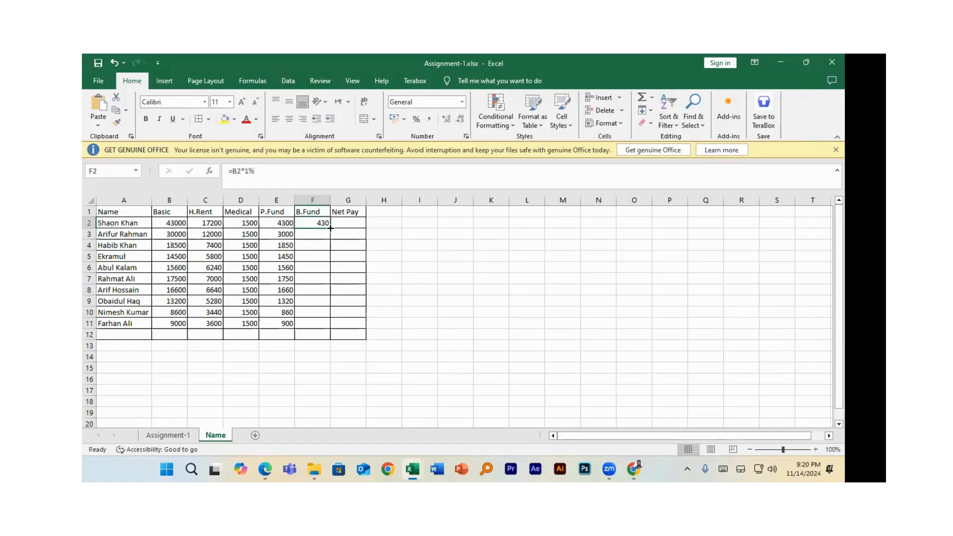
double_click(330, 227)
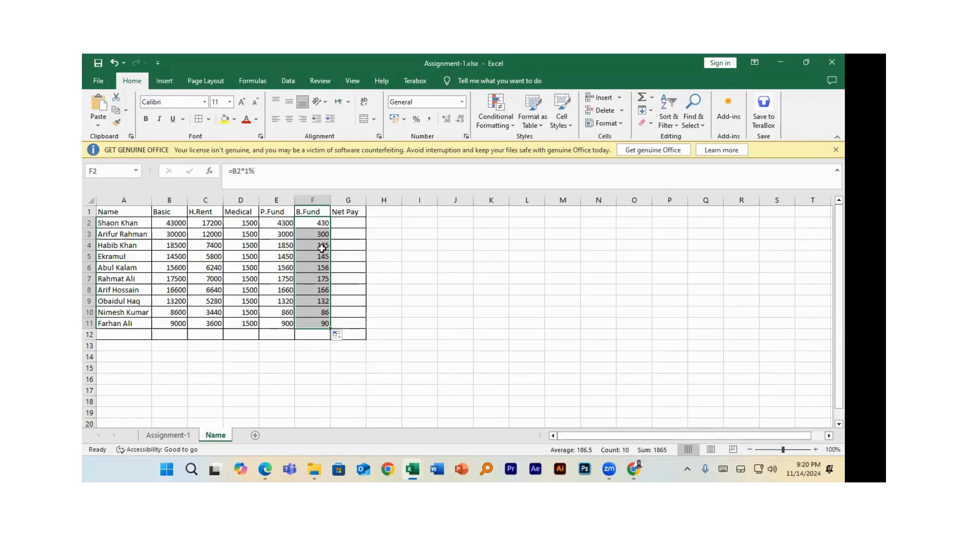
Enter the Net Pay formula =B2+C2+D2-E2-F2 in cell G2
left_click(348, 224)
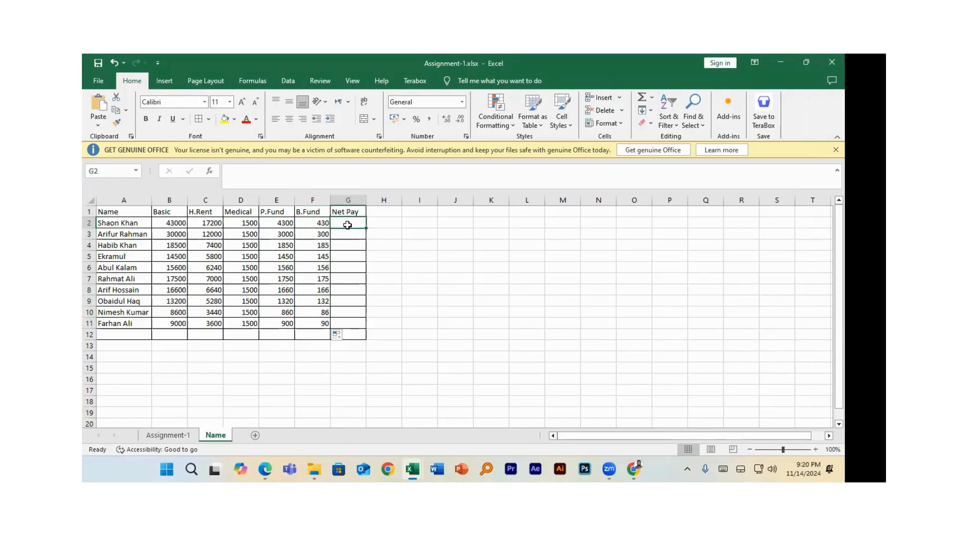
type("=")
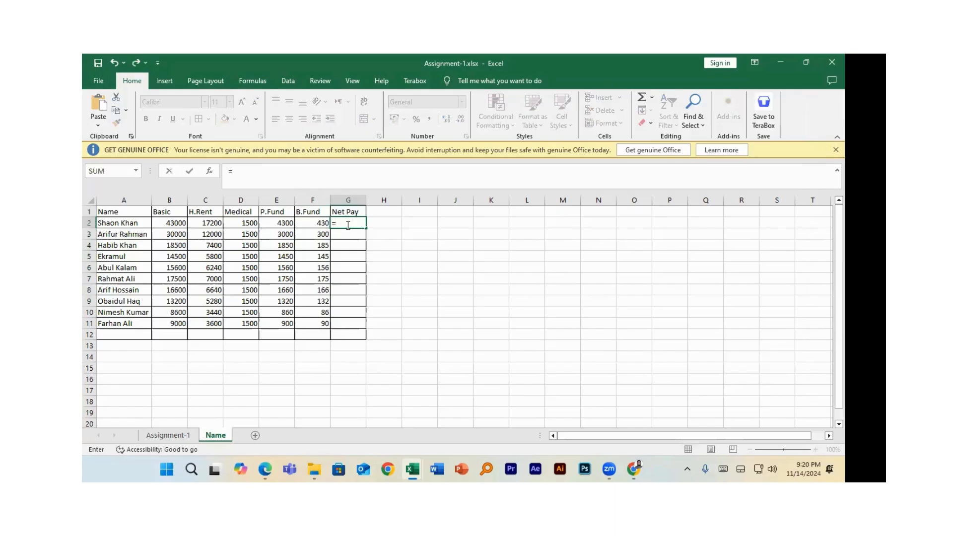
key("BackSpace")
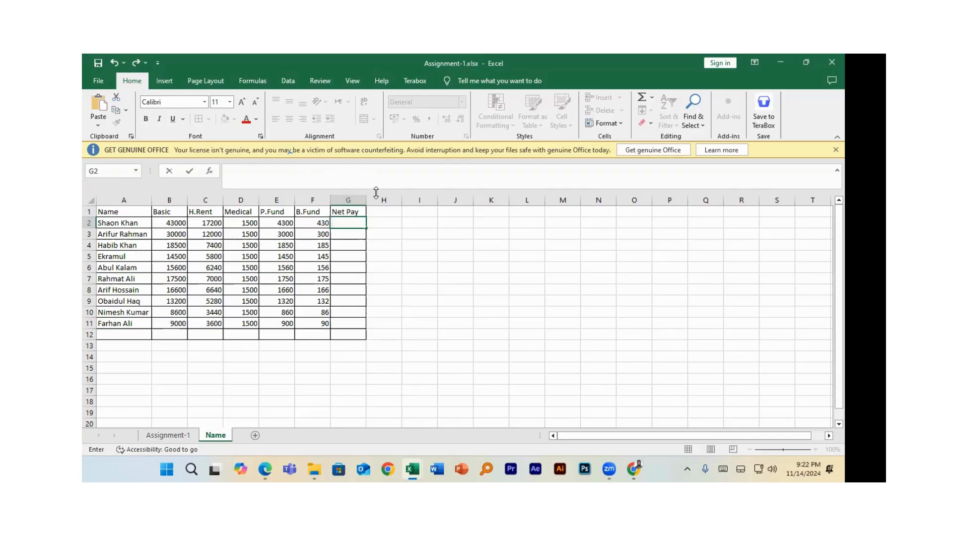
type("=")
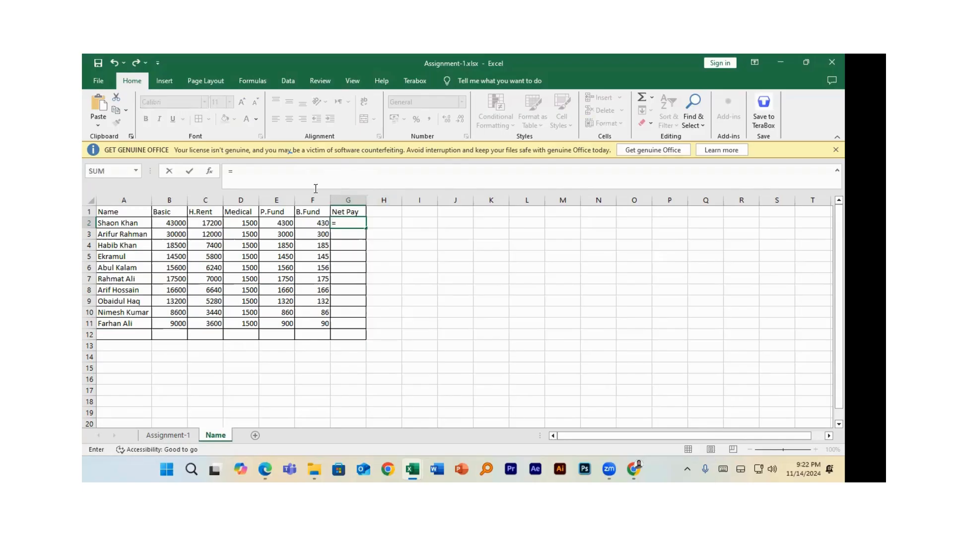
left_click(177, 223)
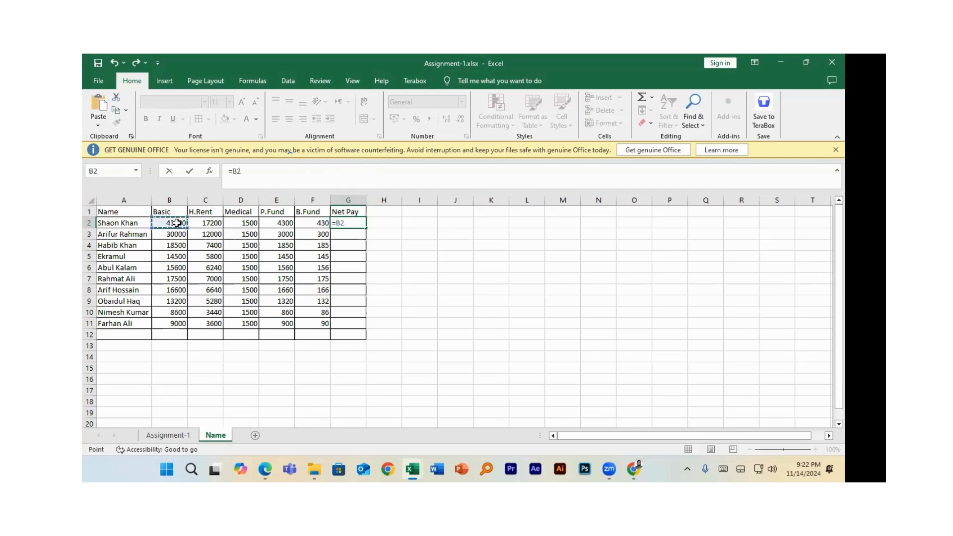
type("+")
left_click(210, 221)
type("+")
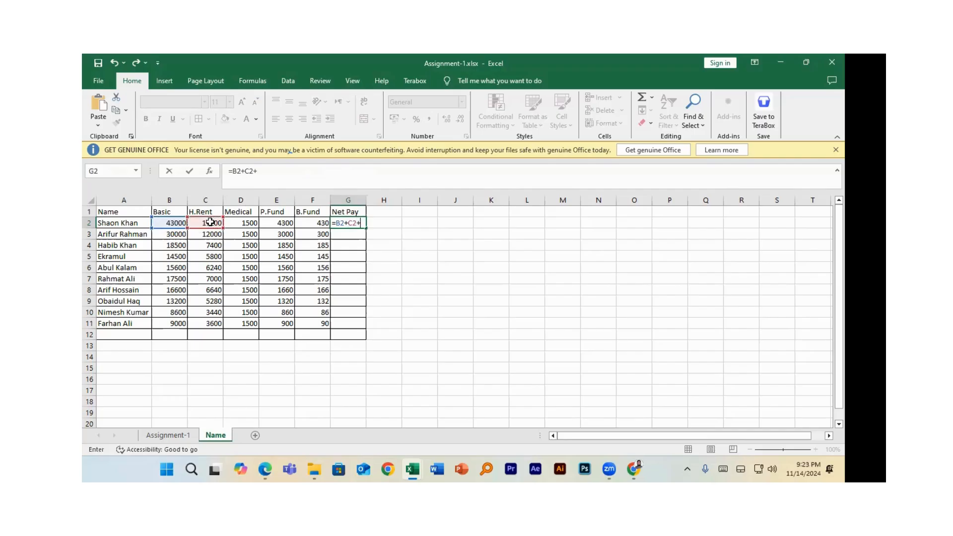
left_click(247, 223)
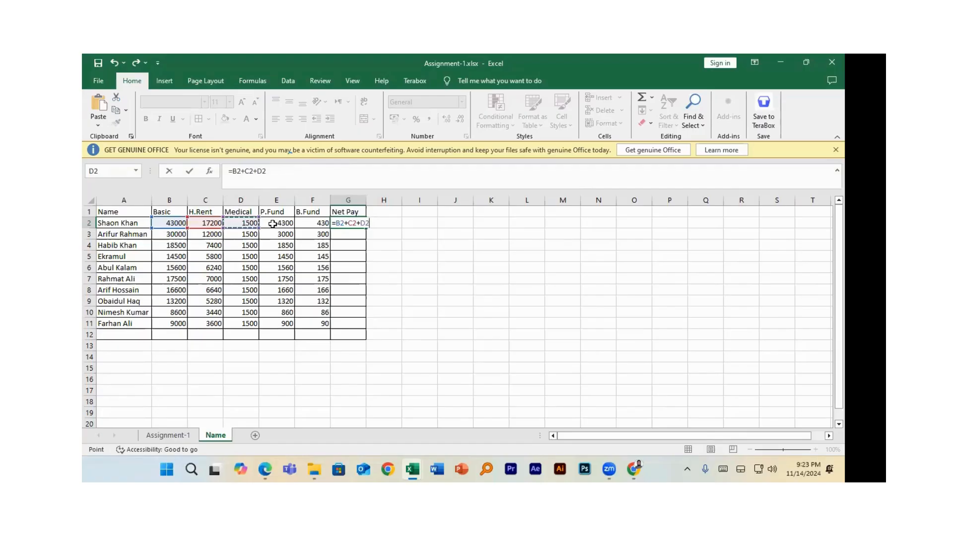
type("-")
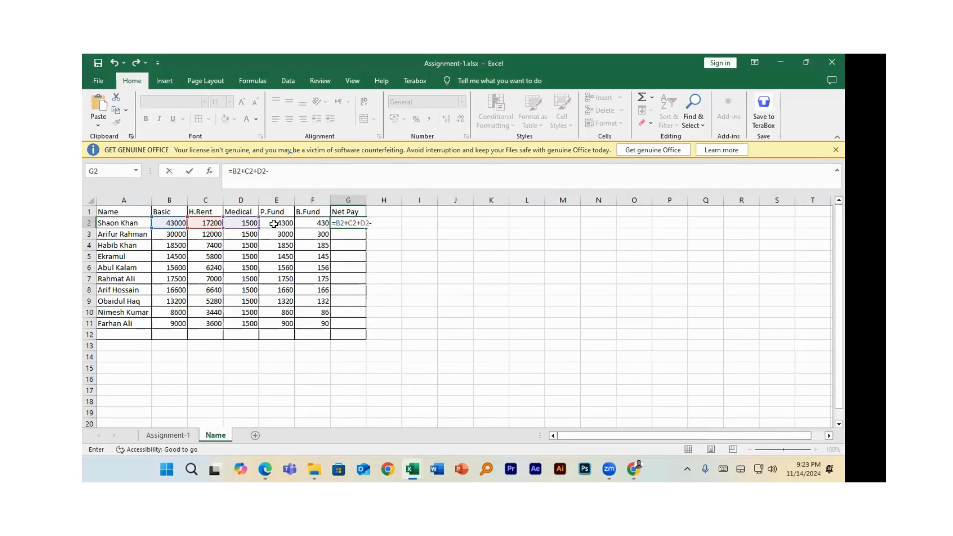
left_click(274, 224)
type("-")
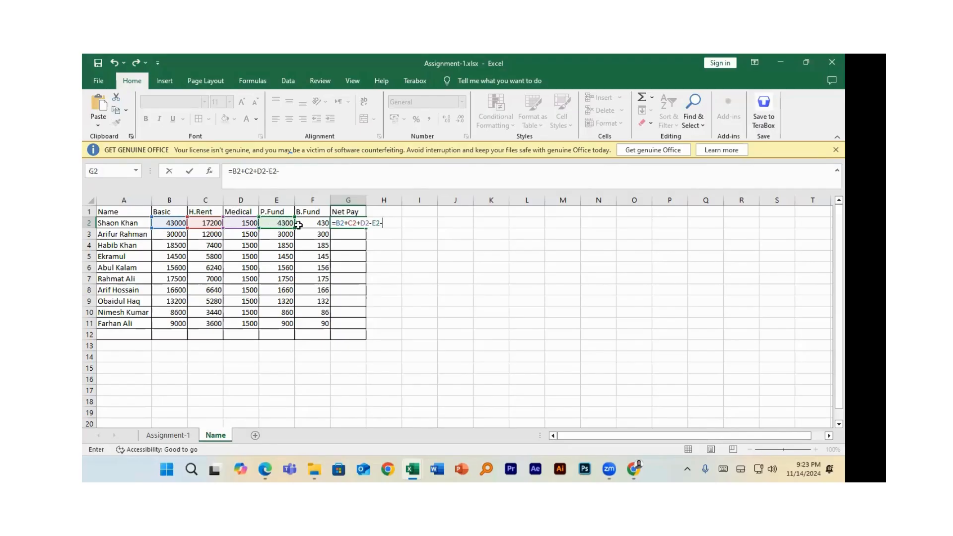
left_click(309, 226)
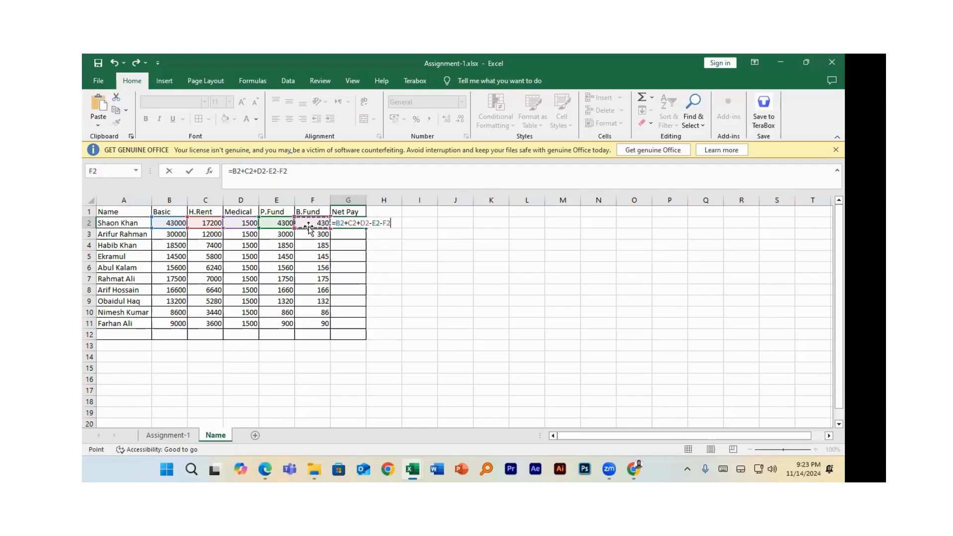
key("Return")
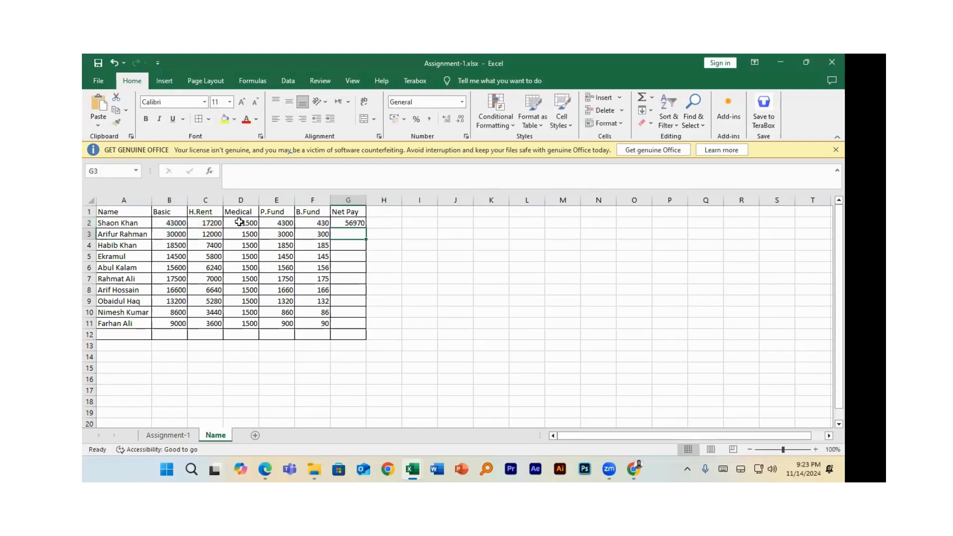
Fill the Net Pay formula from G2 down to G11, and open the formula in G2 for review
left_click(346, 222)
double_click(366, 228)
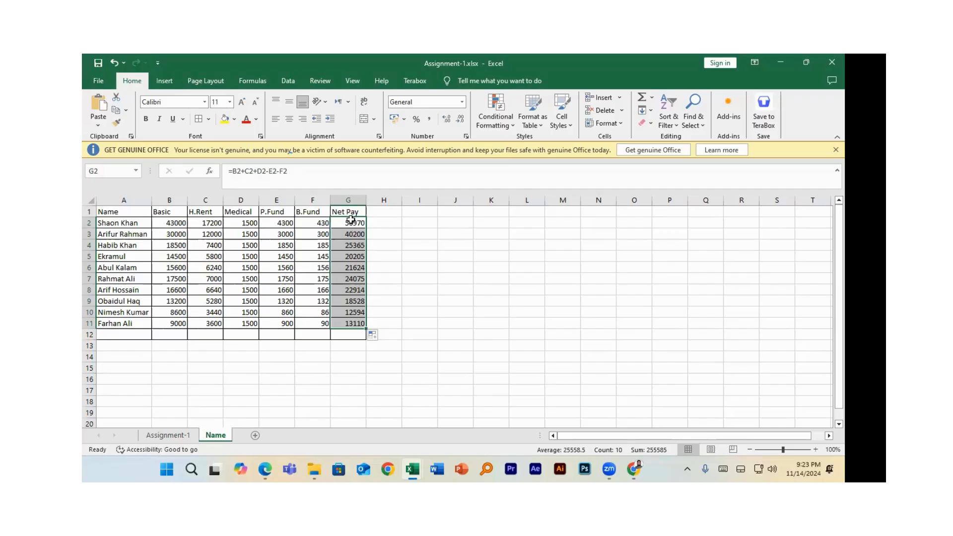
double_click(353, 223)
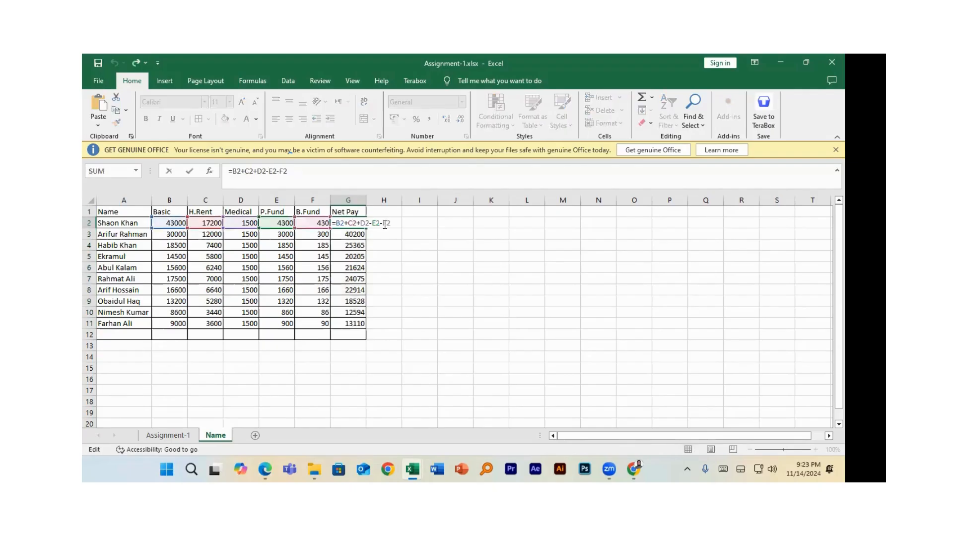